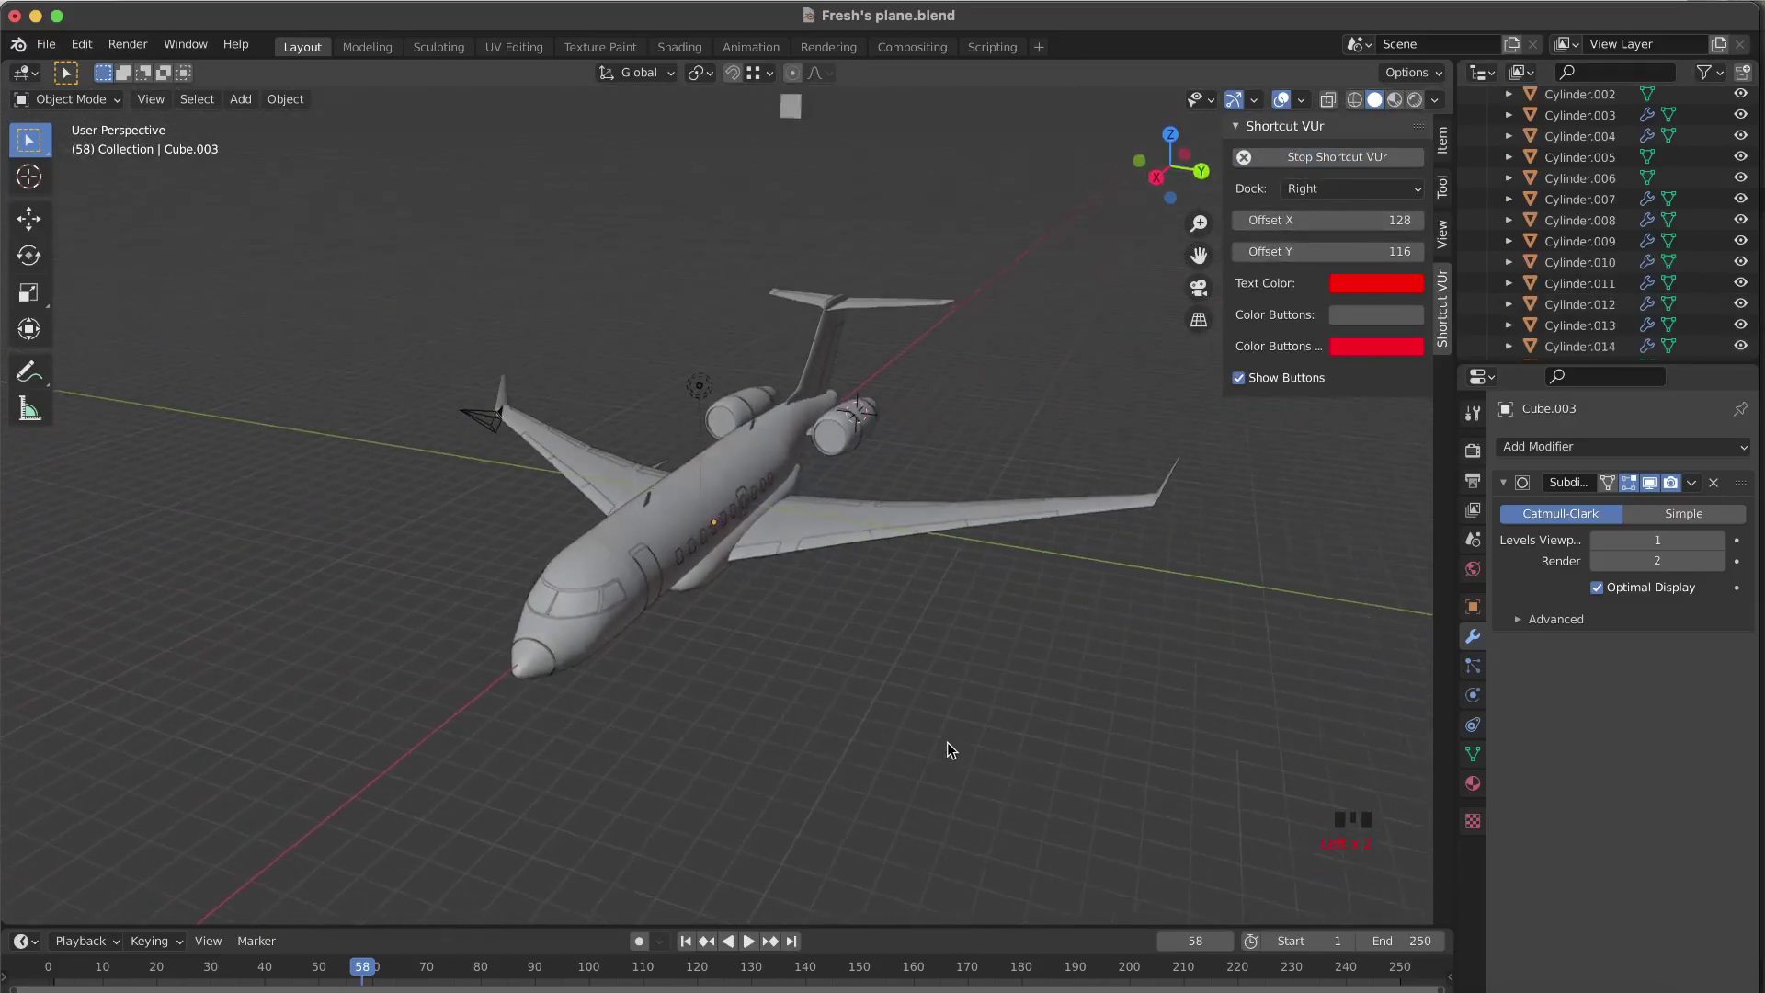
Inspect the private jet model from the front, side, rear and underside, including its windows, engines and wing panels.
scroll(1039, 566, down, 4)
middle_drag(1039, 573, 555, 395)
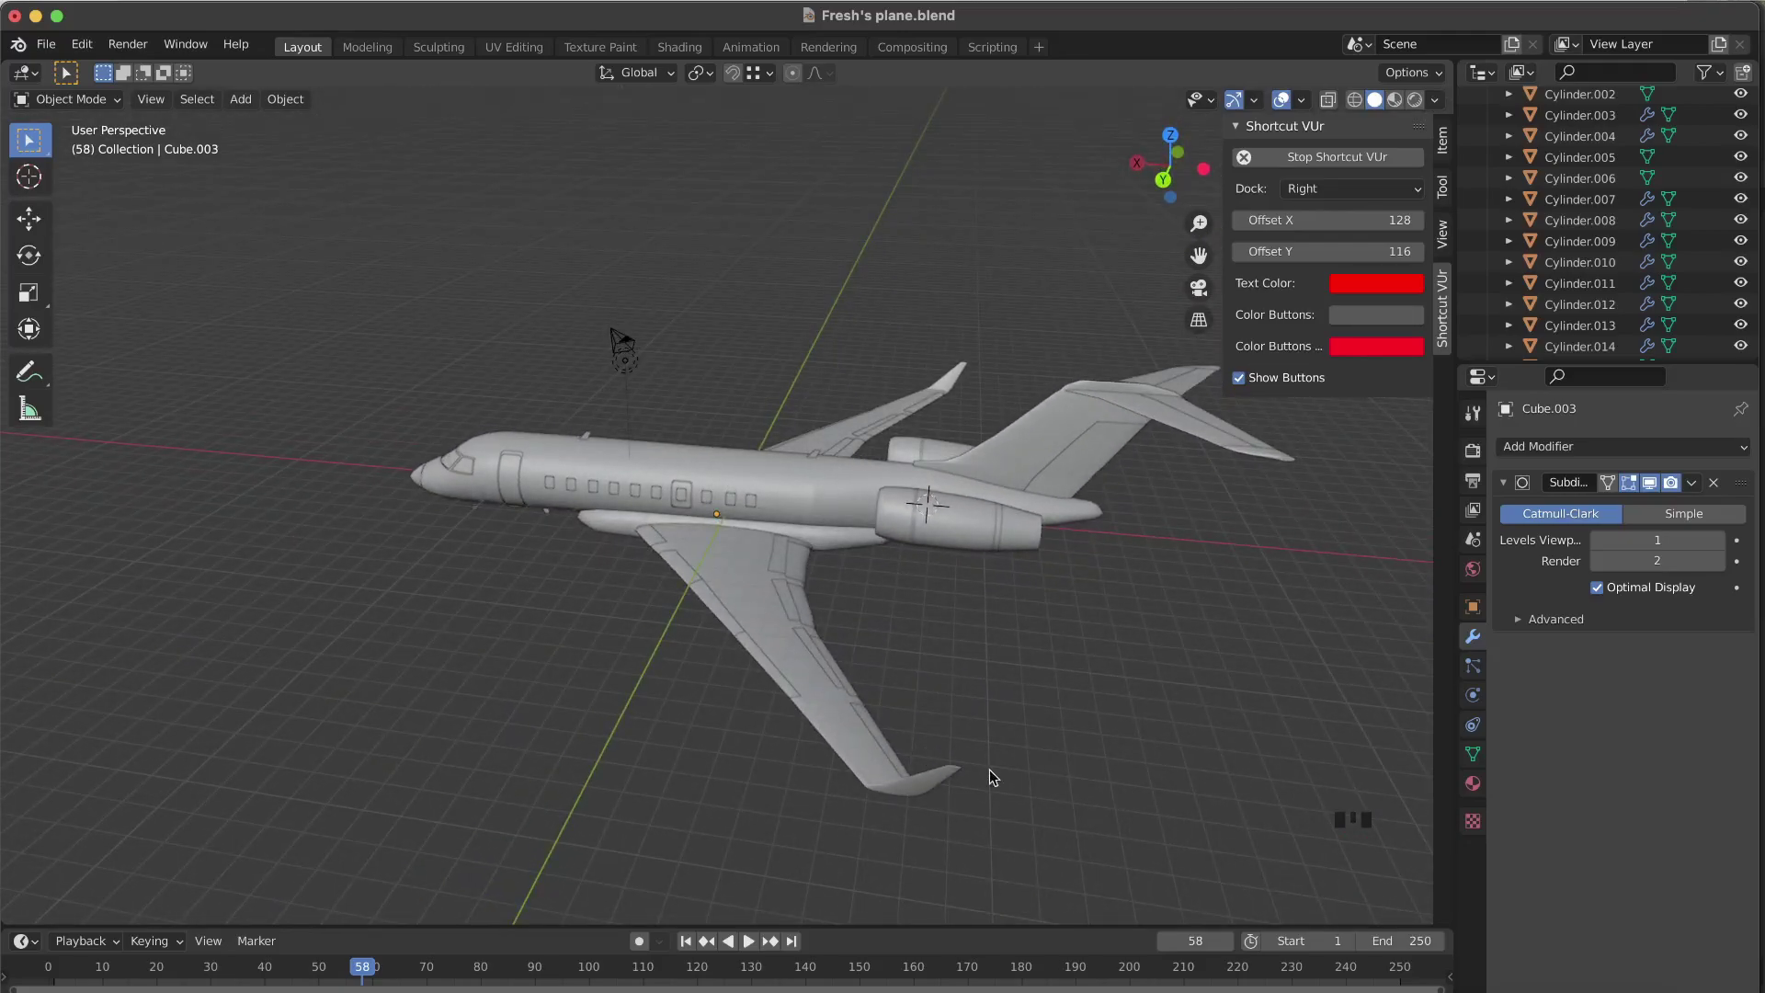
middle_drag(815, 669, 819, 676)
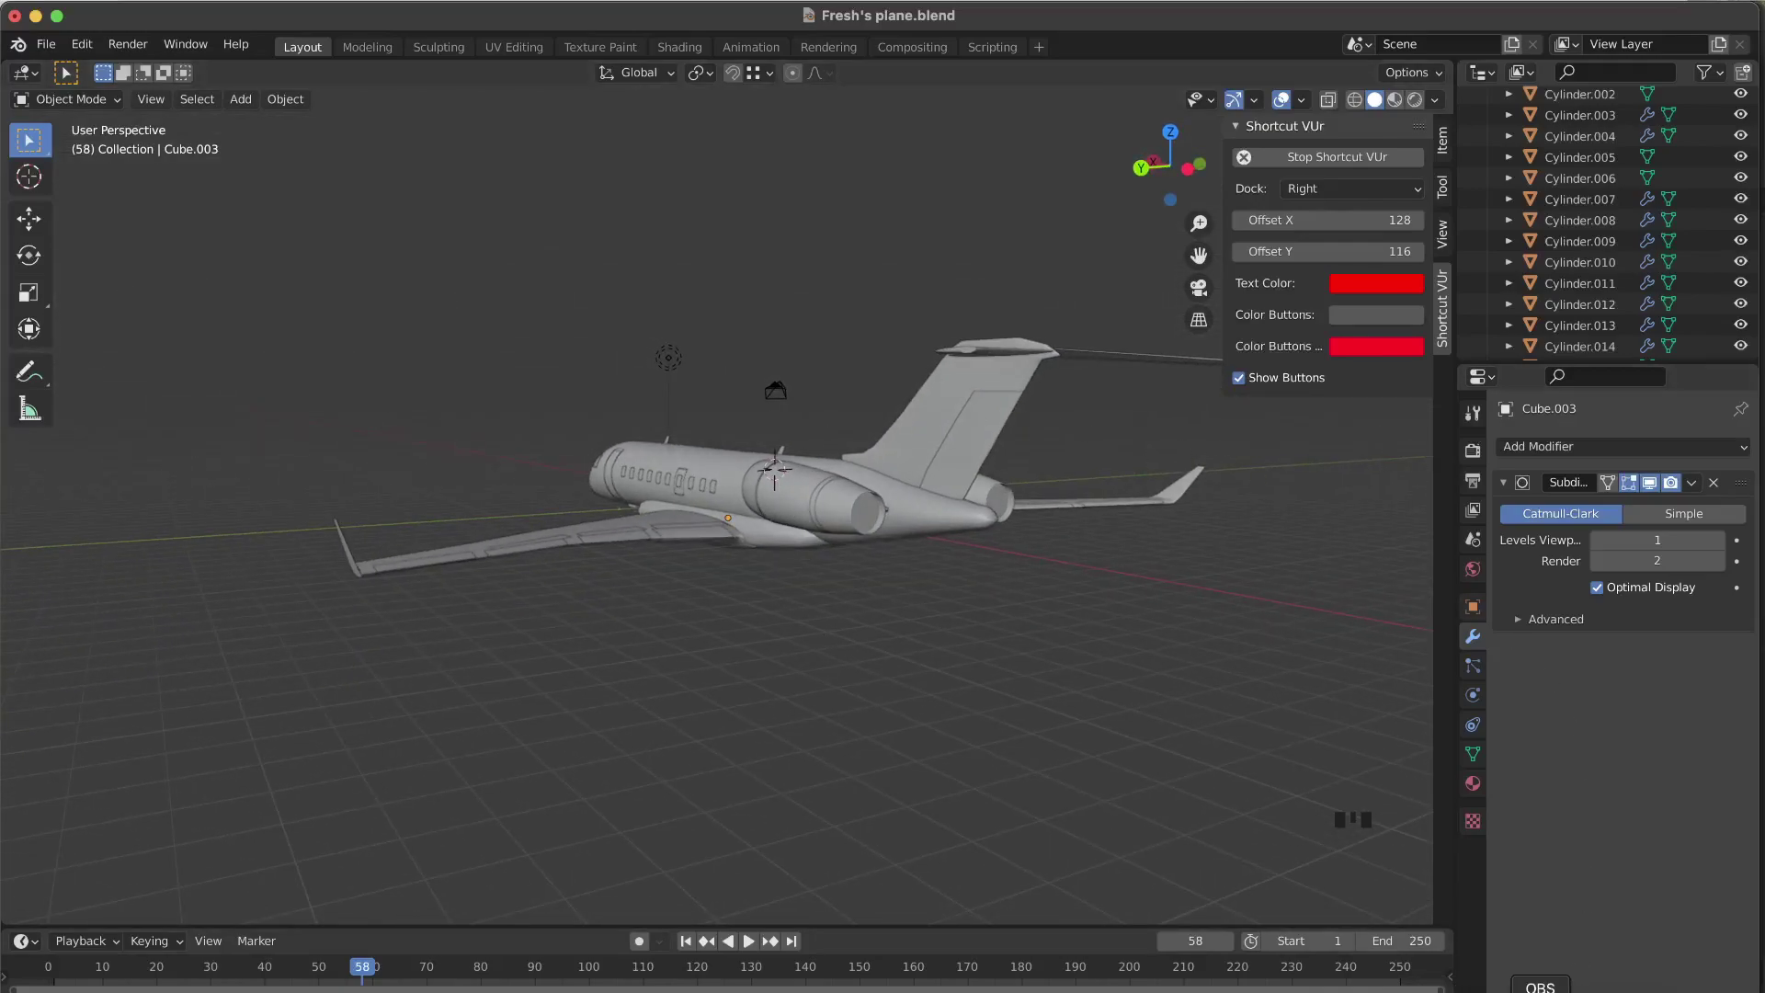
middle_drag(746, 225, 746, 228)
middle_drag(996, 438, 995, 438)
scroll(997, 438, up, 3)
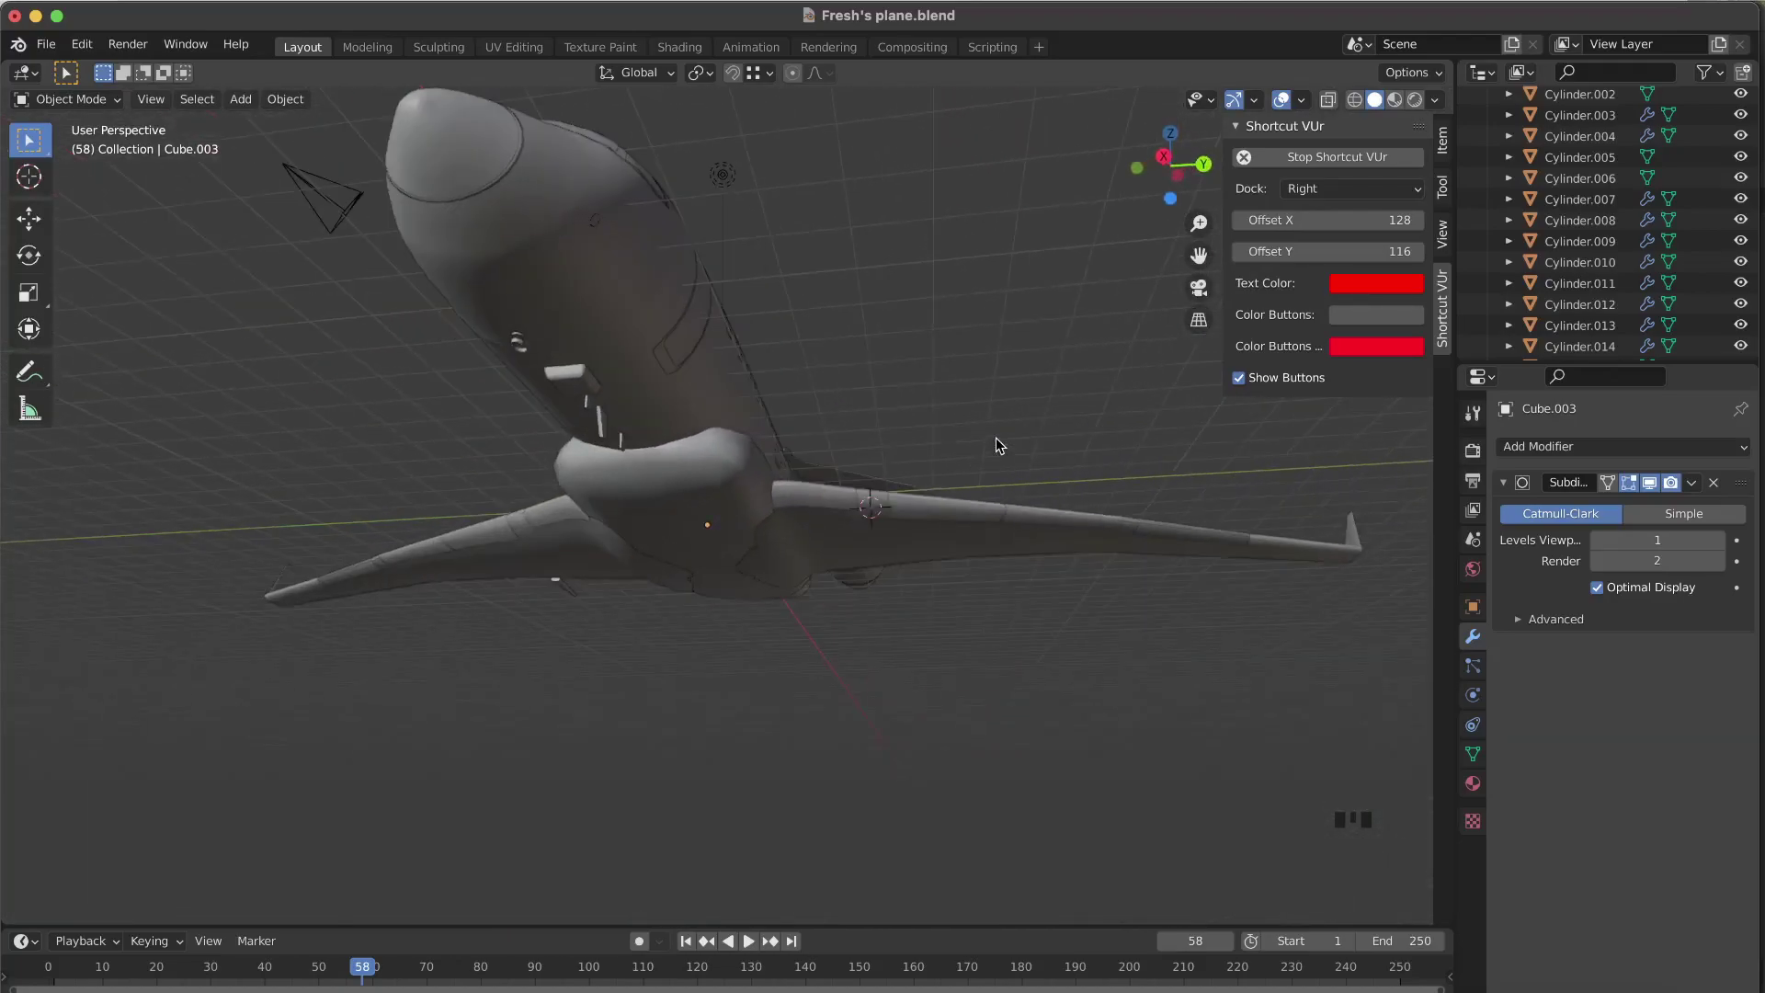
middle_drag(611, 346, 603, 599)
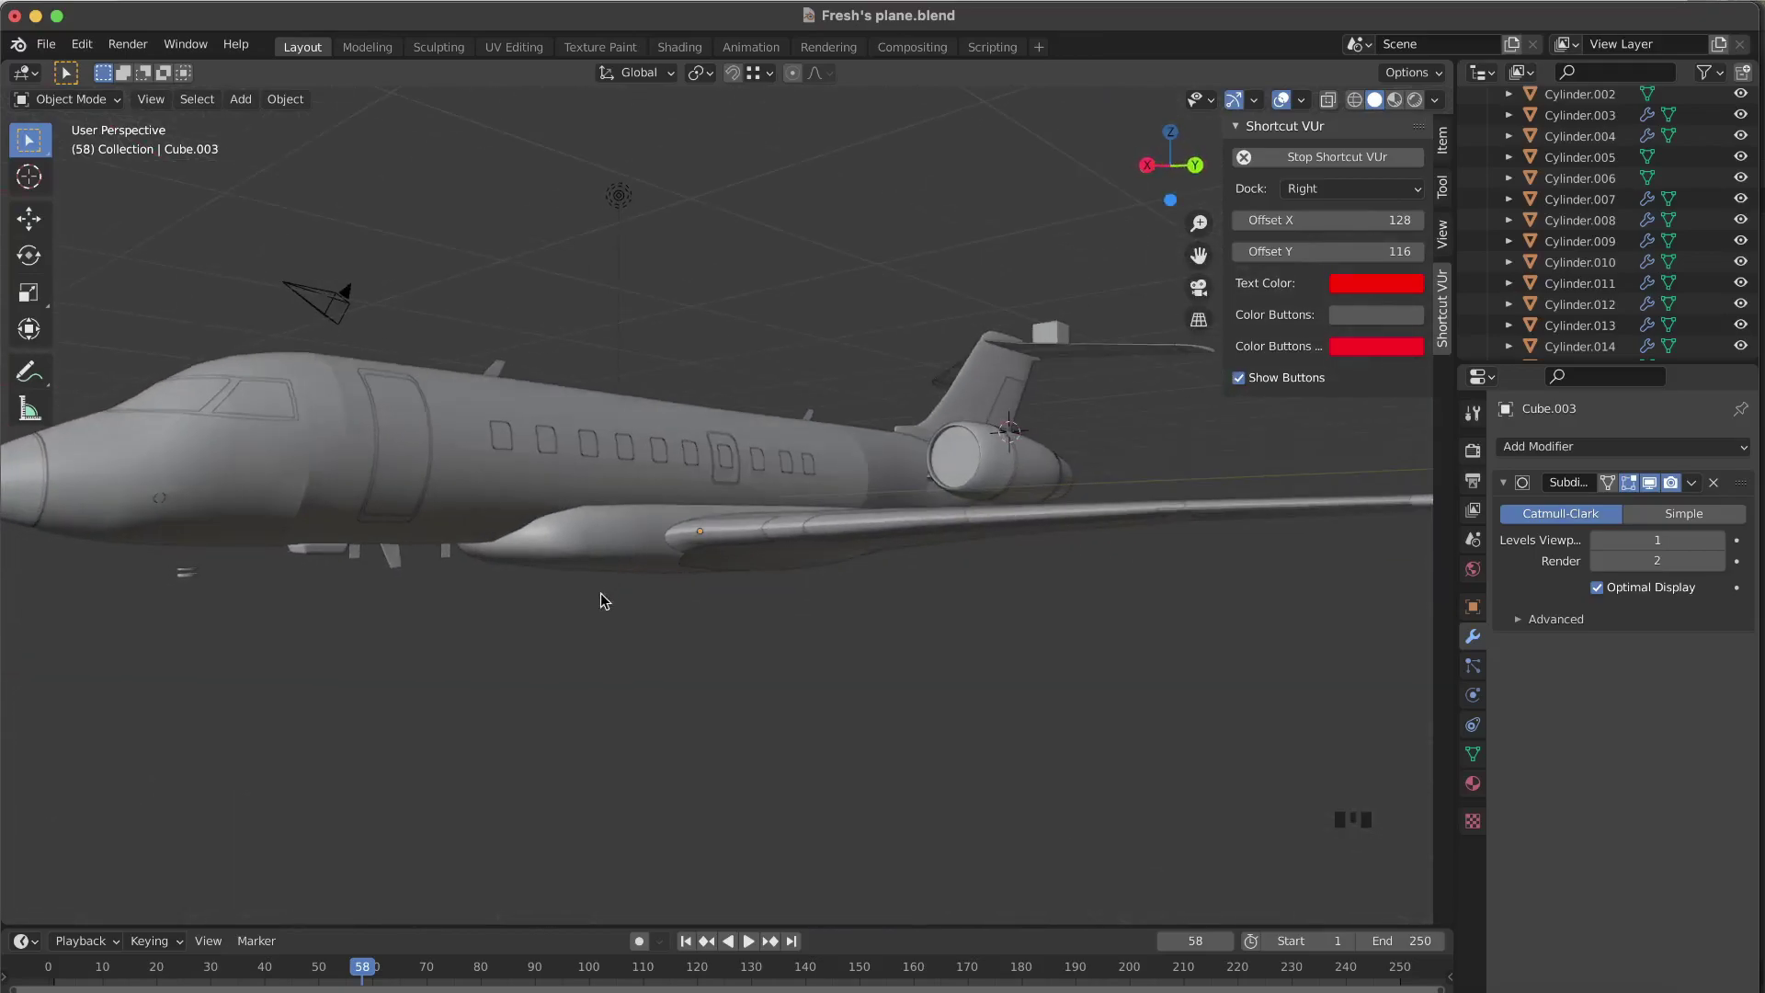
middle_drag(570, 529, 1050, 410)
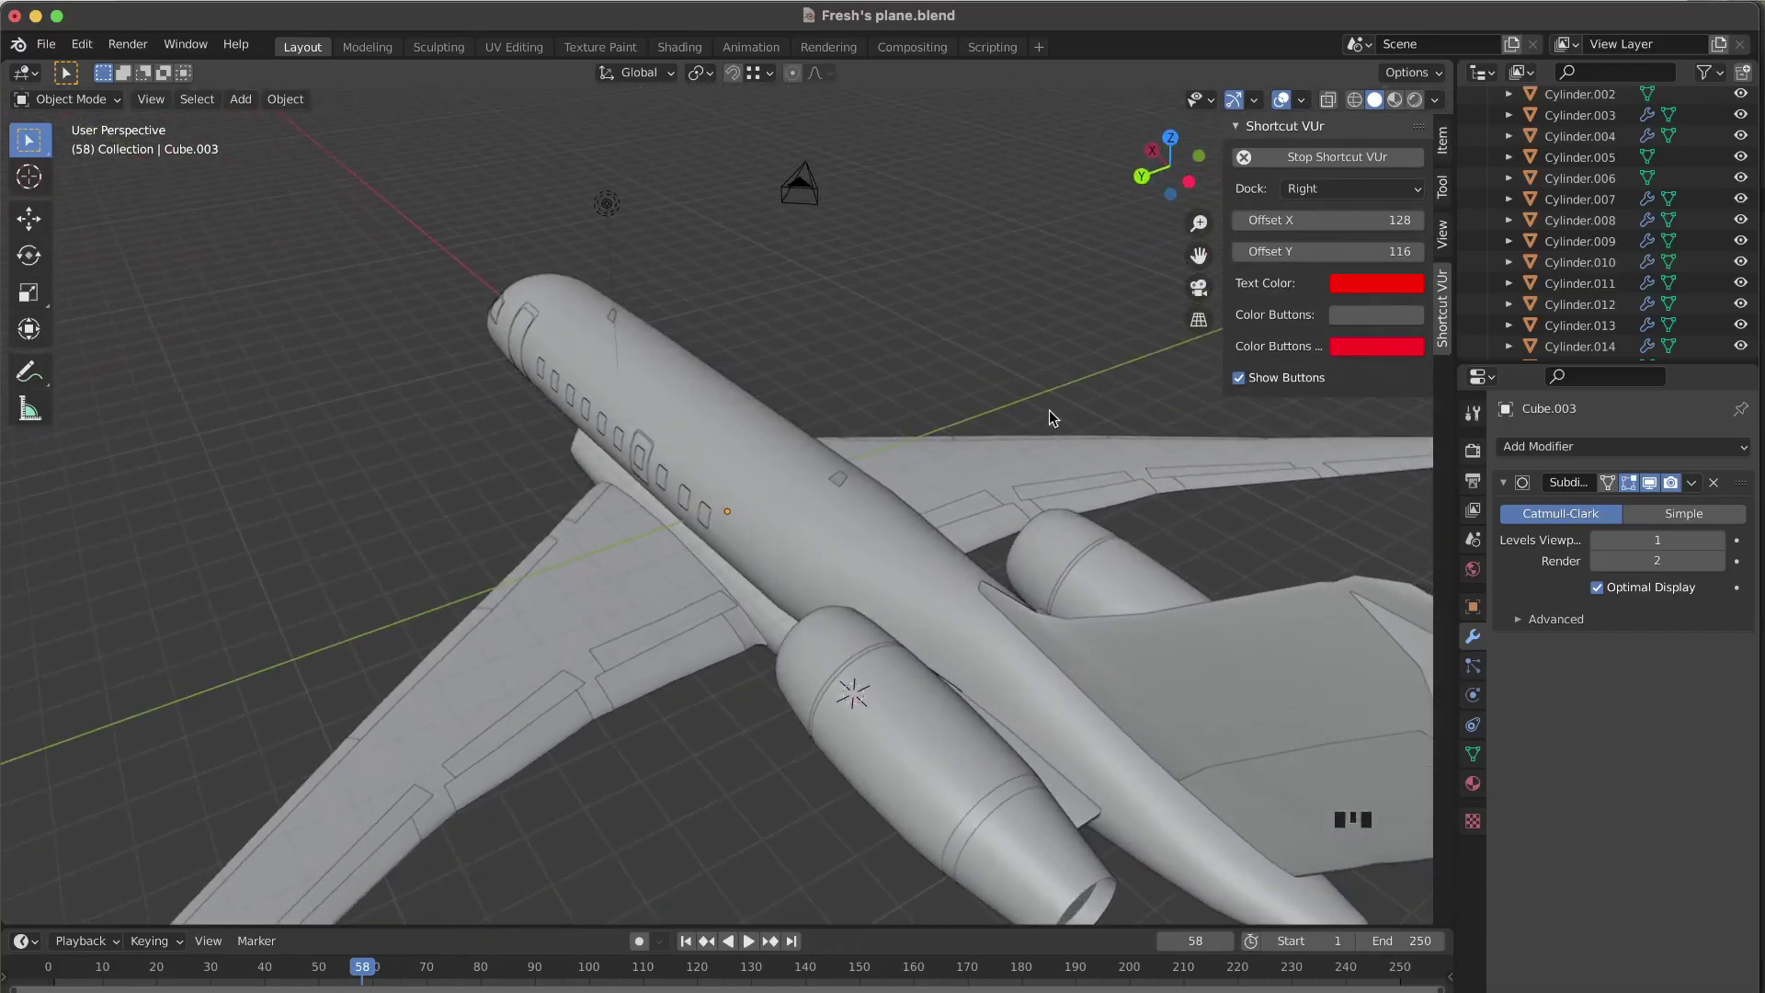
Switch to Discord, look over the airplane-files channel with its shared .blend files, and return to Blender.
click(1497, 989)
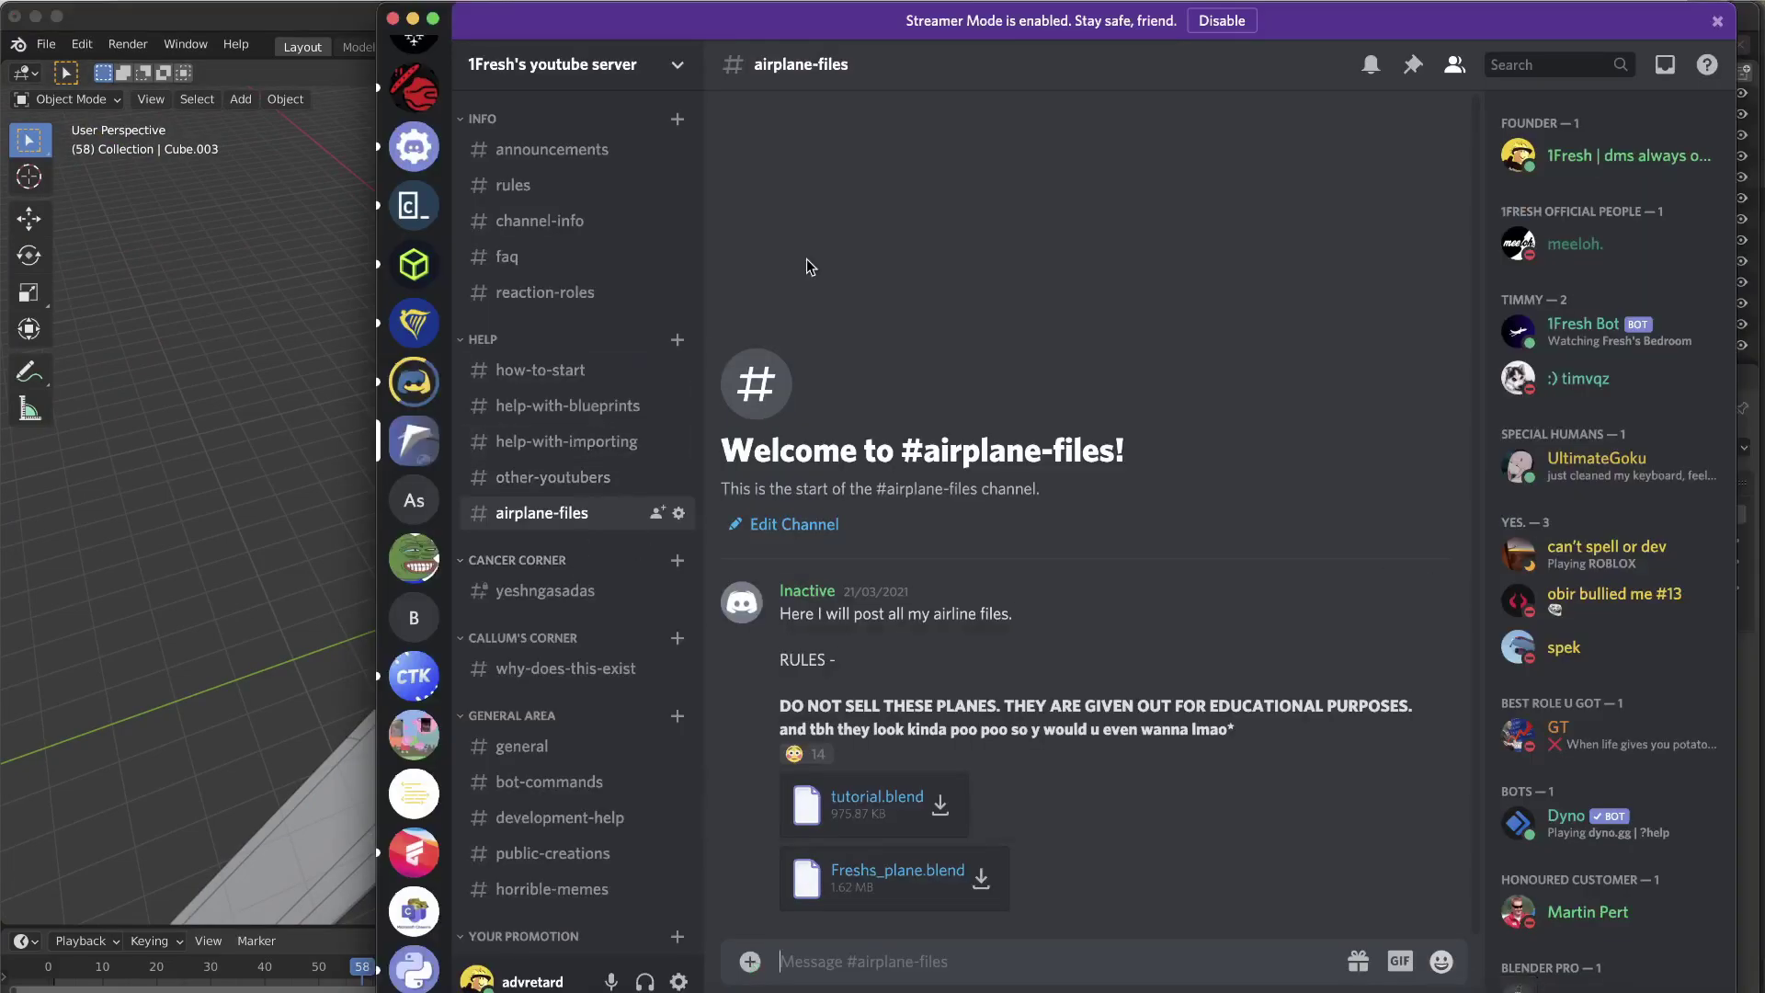
scroll(1492, 280, down, 3)
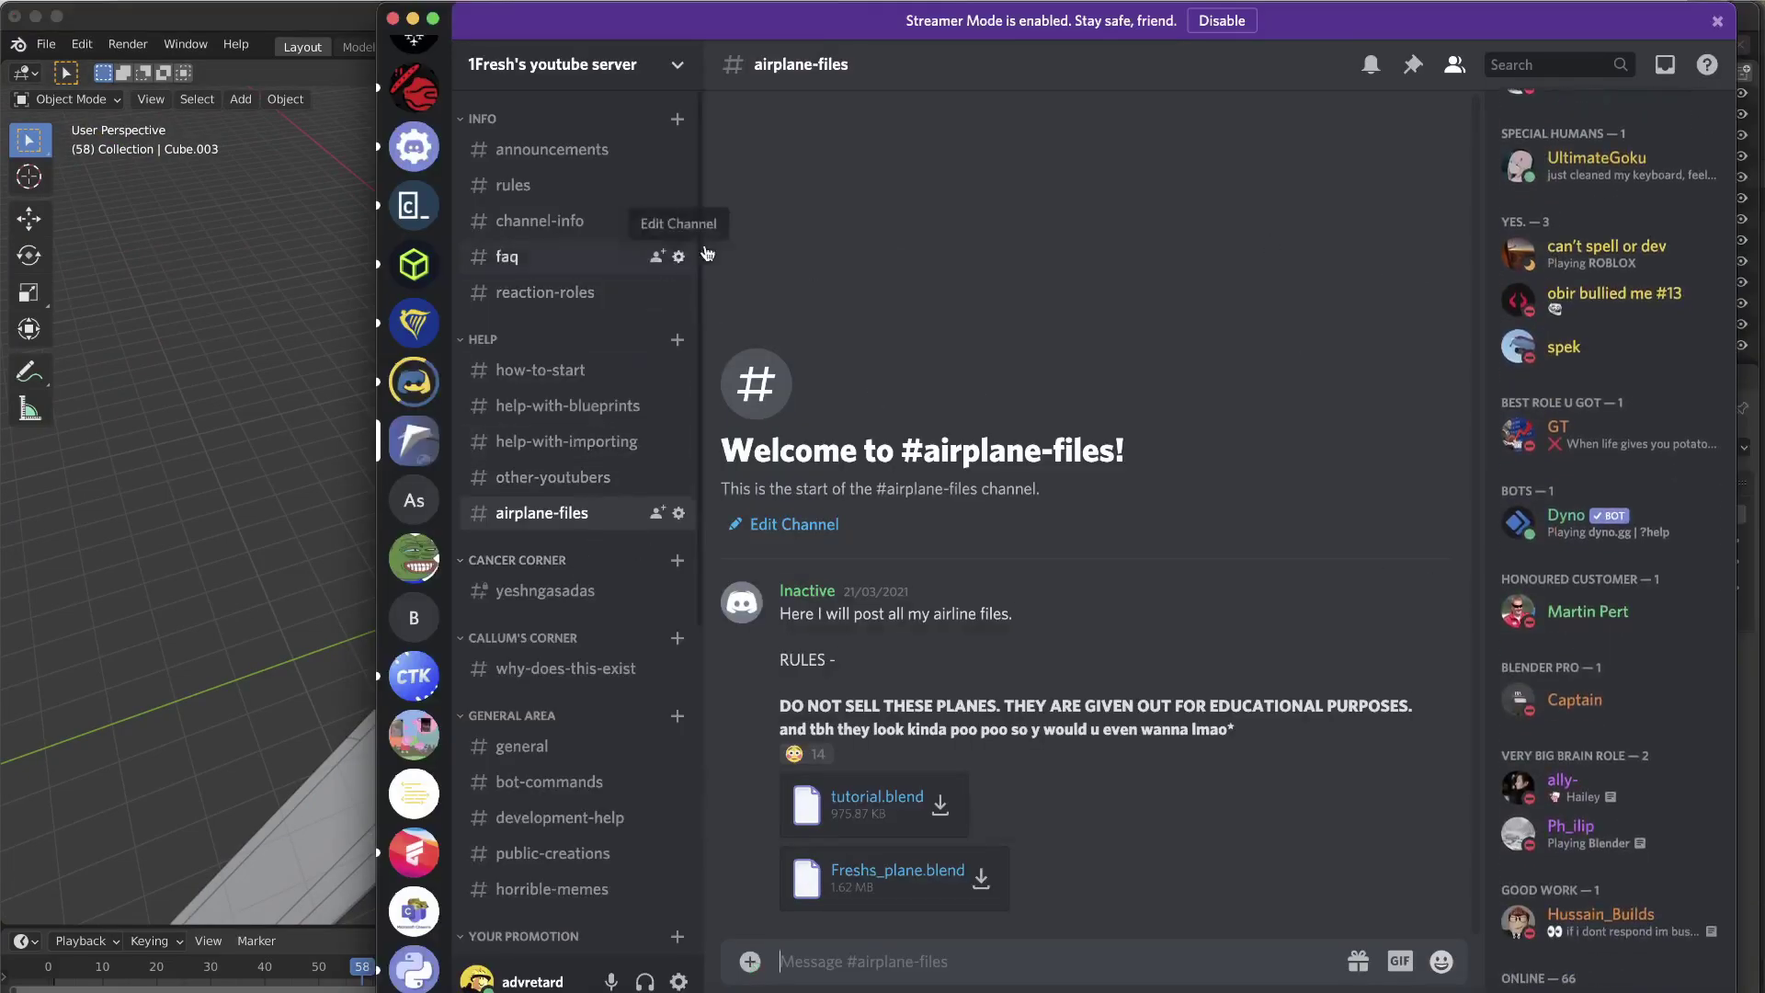
scroll(1646, 292, up, 3)
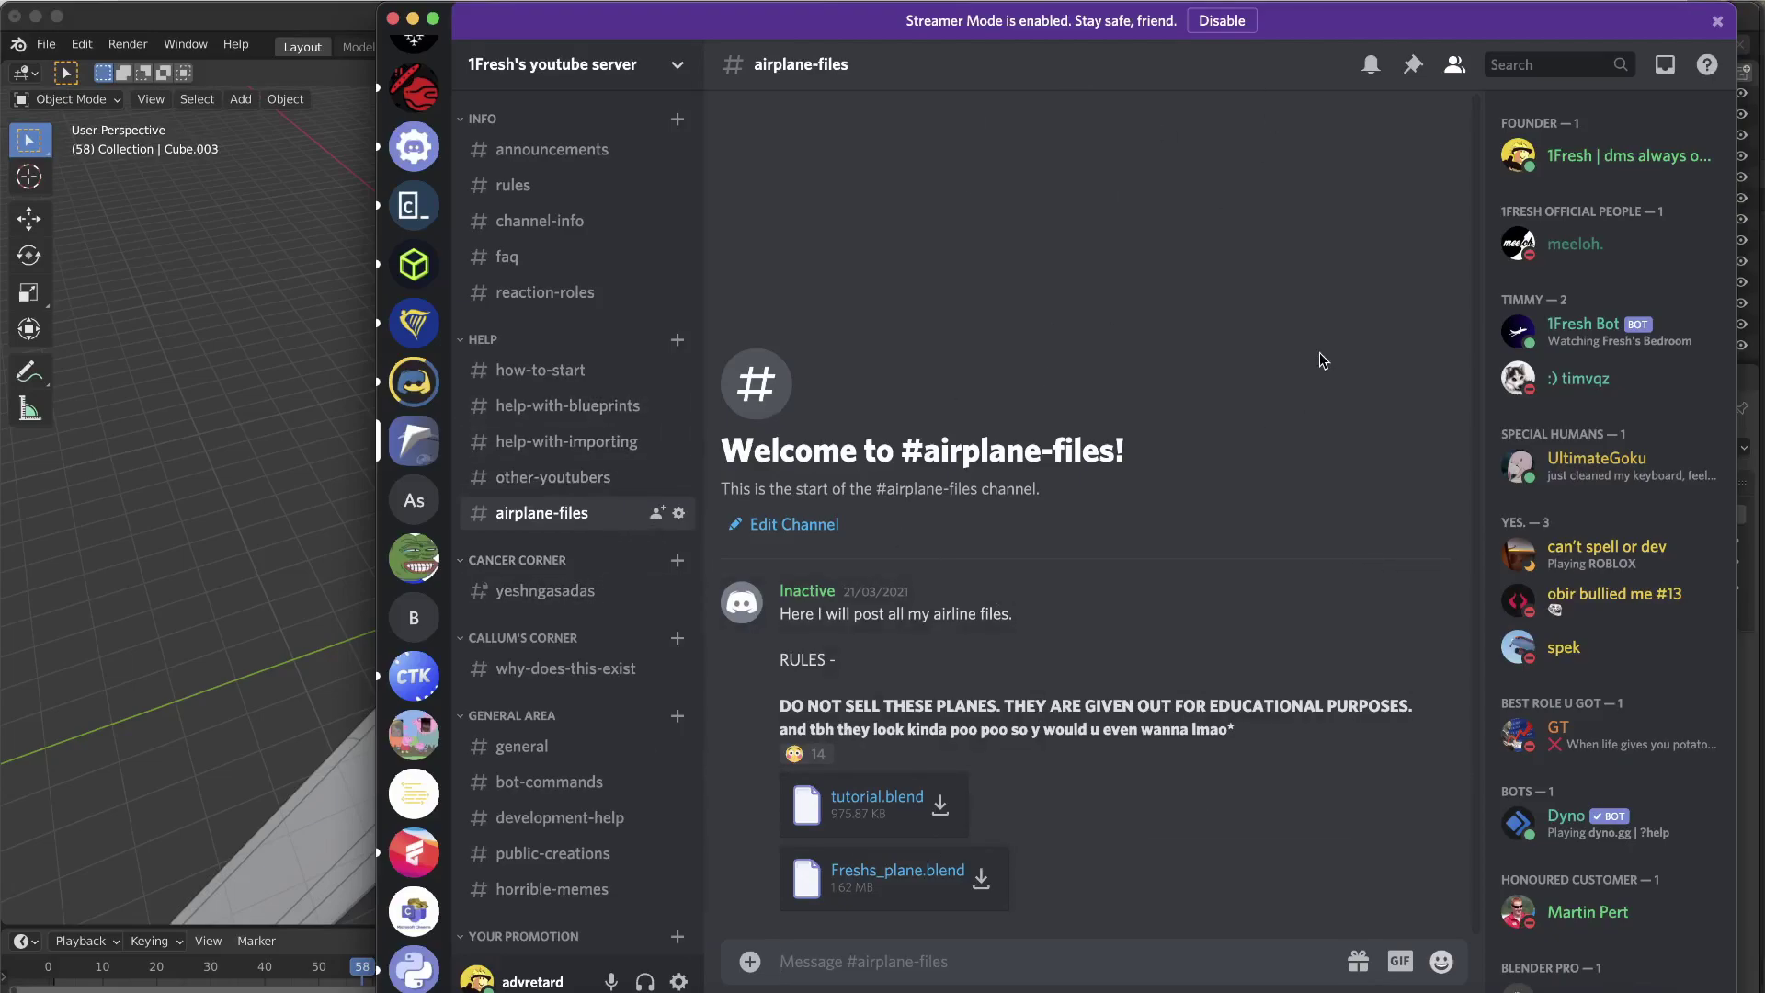
key(super+Tab)
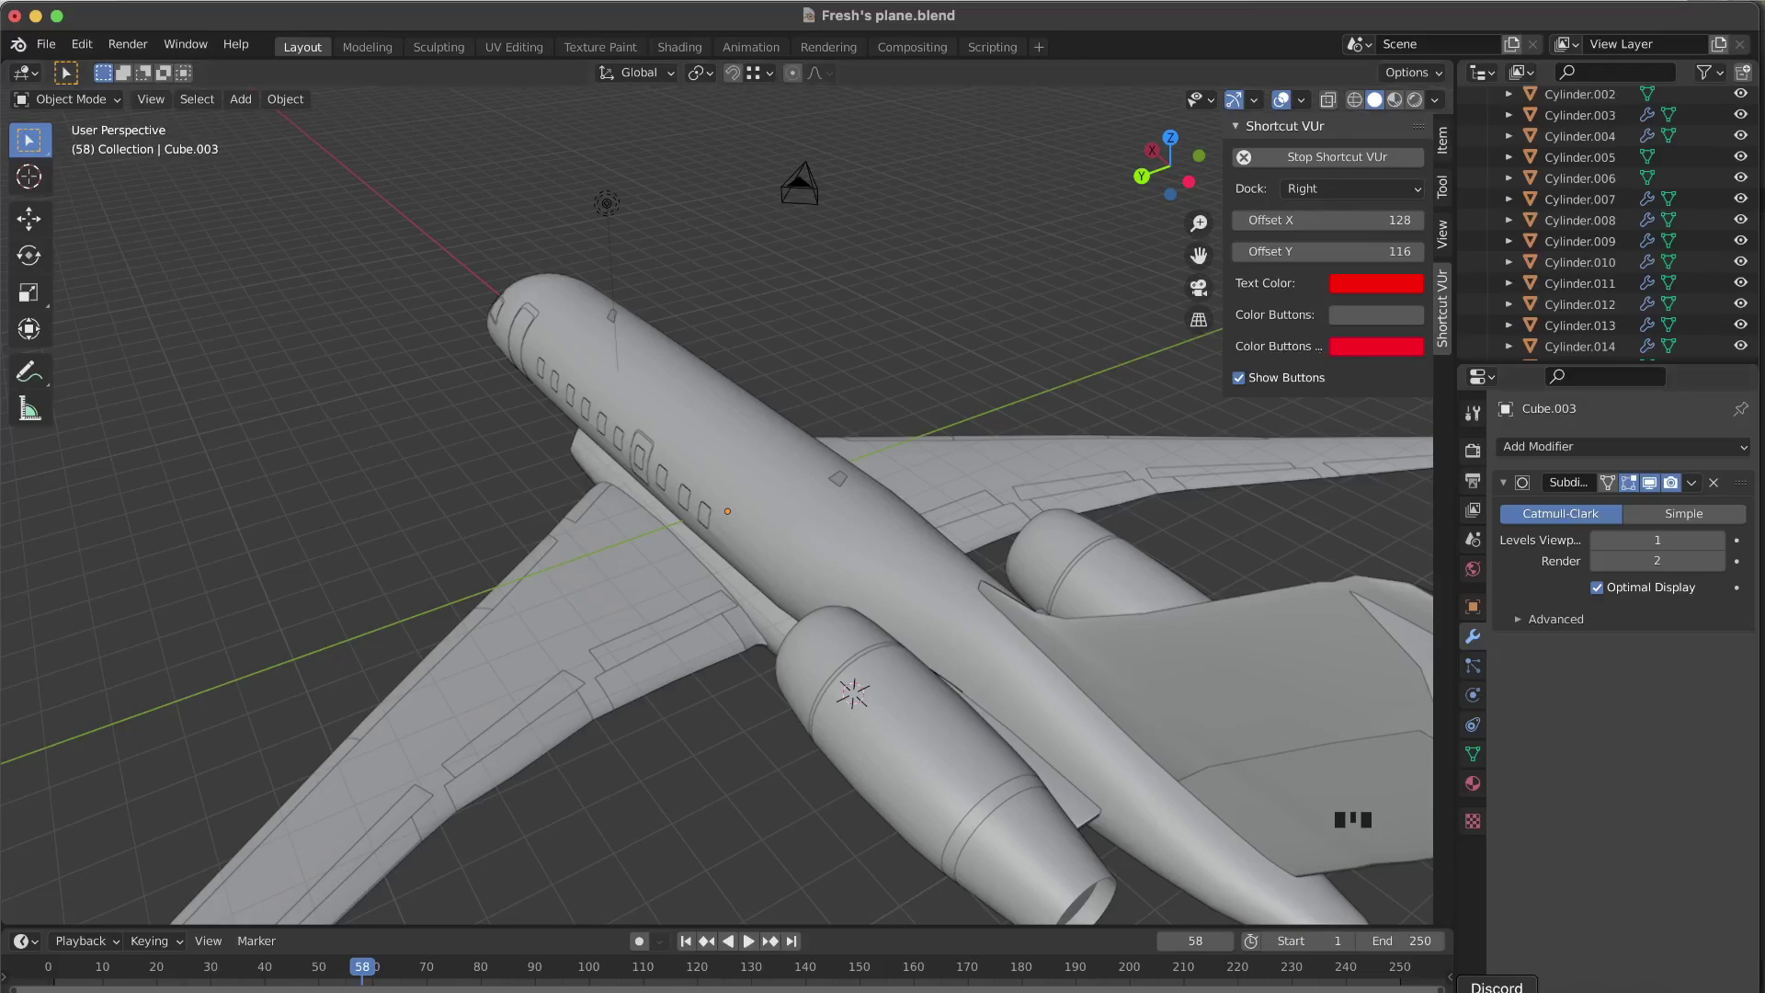
Switch to Roblox Studio and examine the imported A330 from the front and from inside its fuselage.
click(1453, 989)
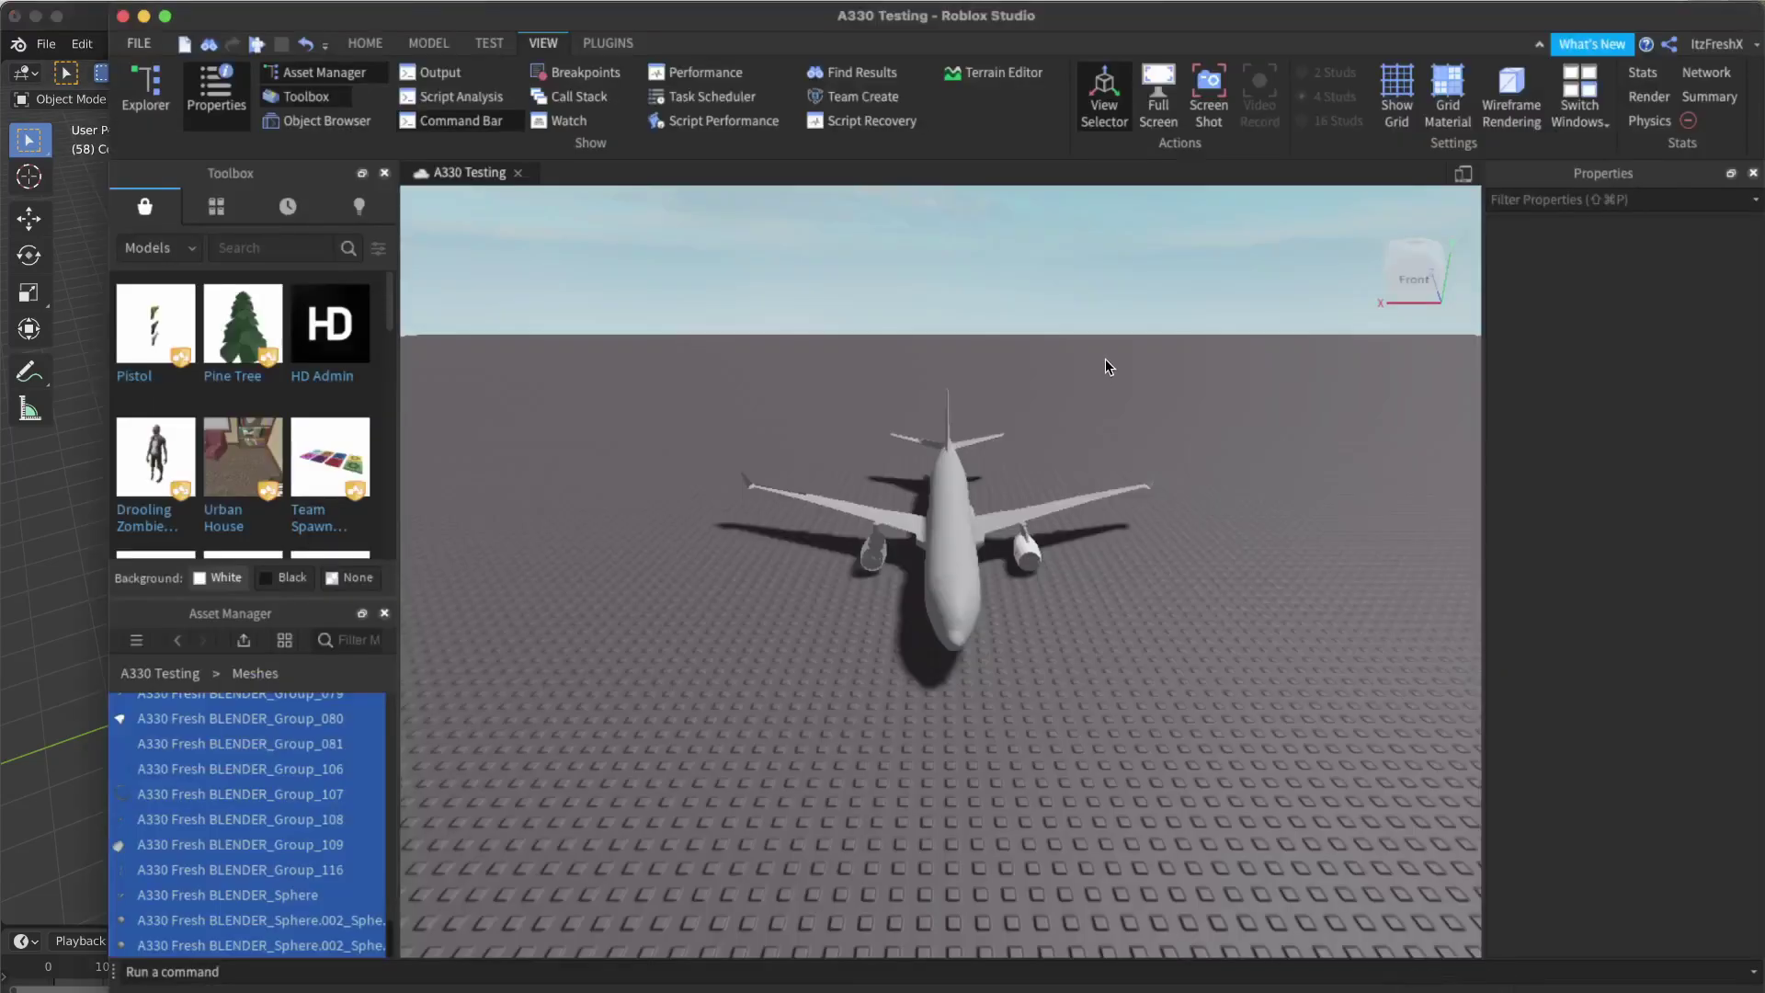
key(d)
key(comma)
right_drag(1105, 359, 1092, 417)
click(1092, 417)
key(Delete)
key(w)
key(d)
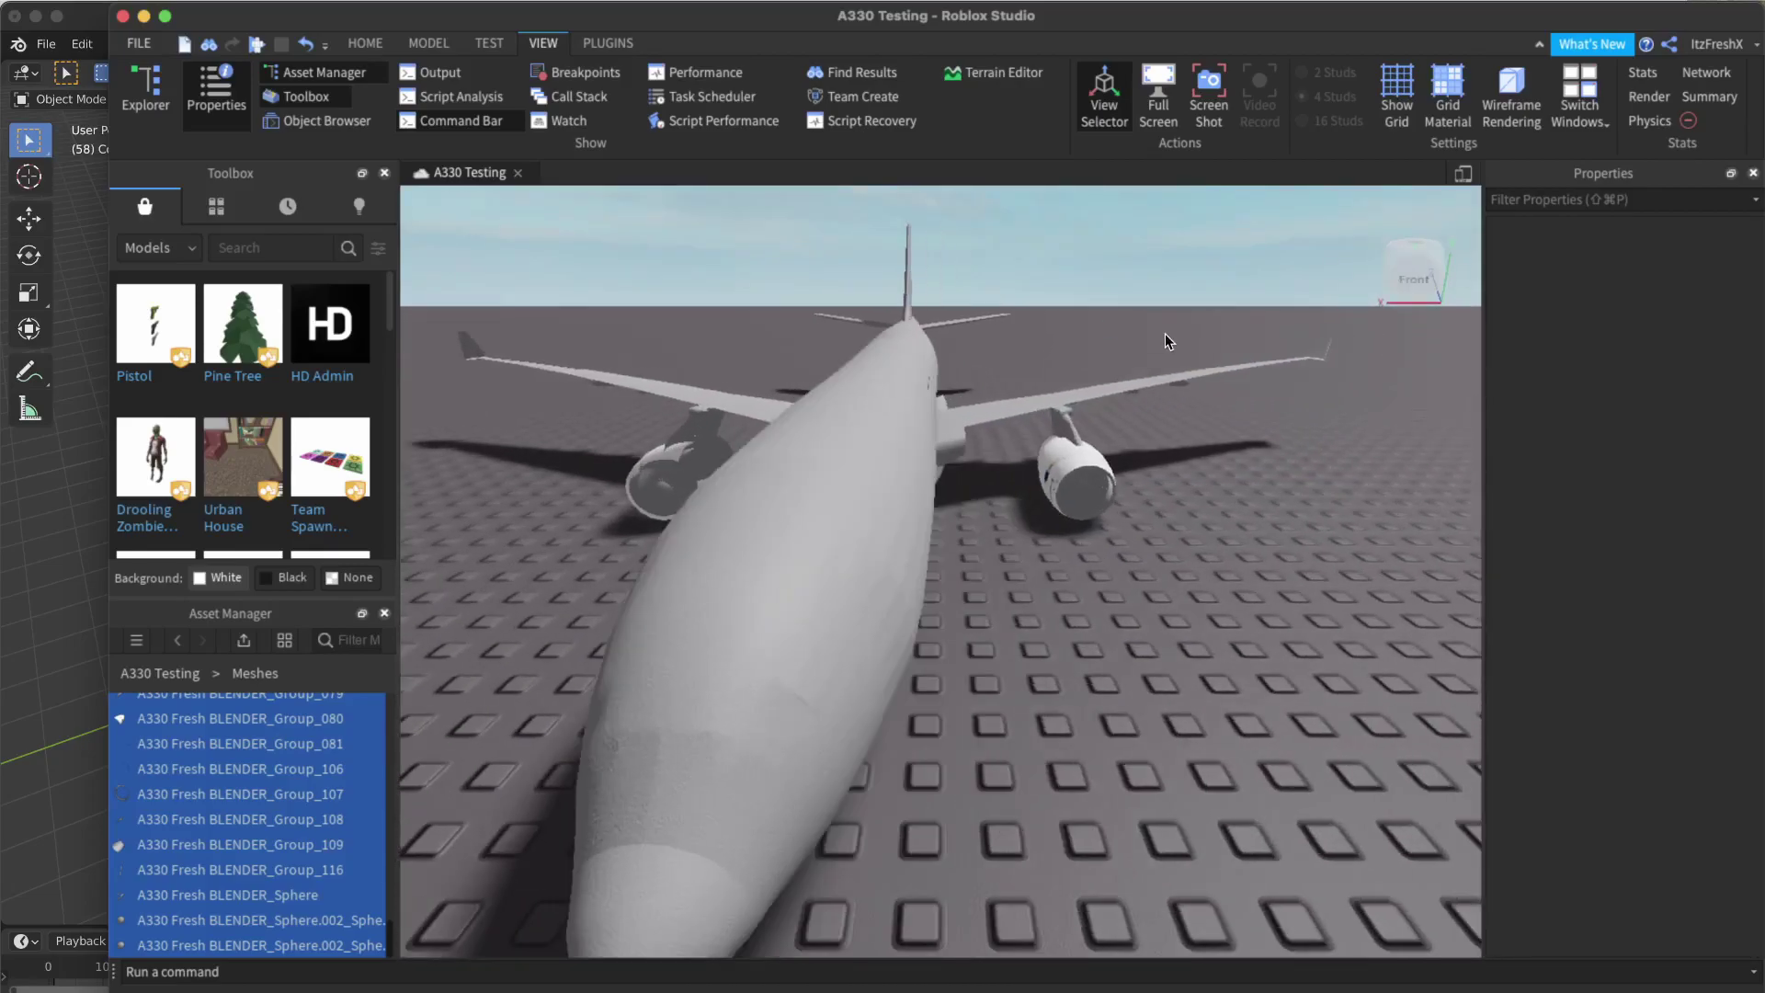
key(a)
scroll(1180, 327, down, 5)
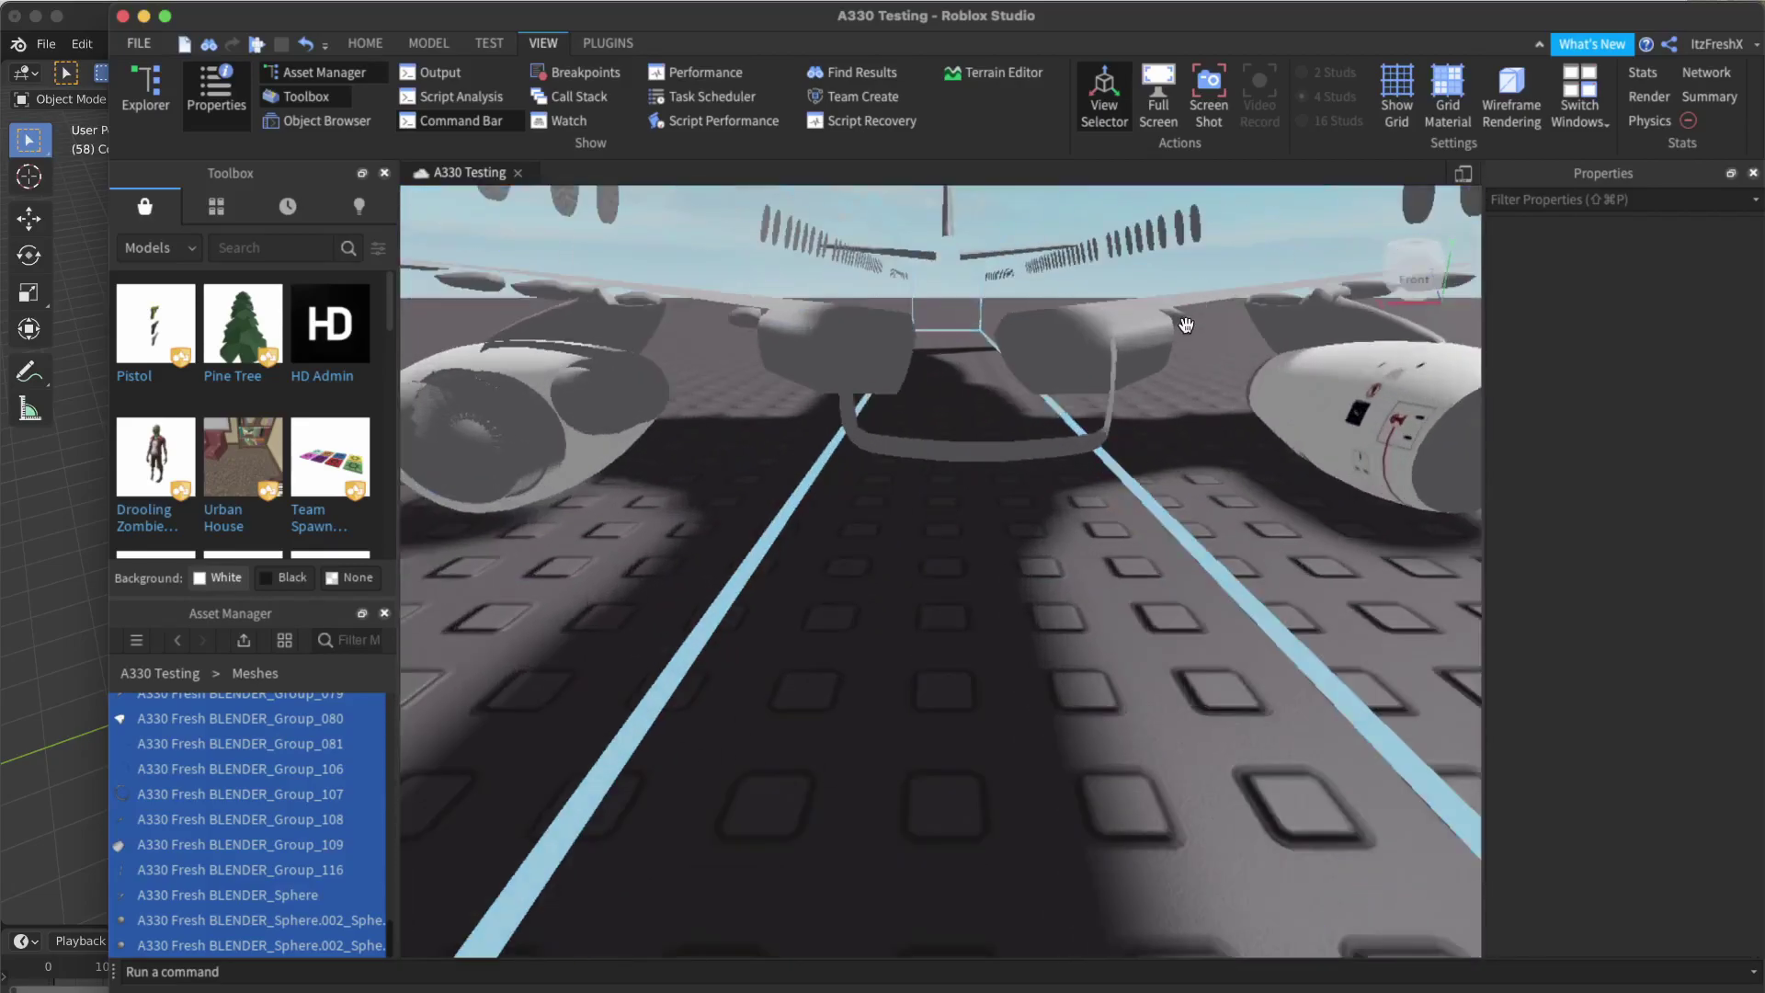
scroll(1103, 340, down, 4)
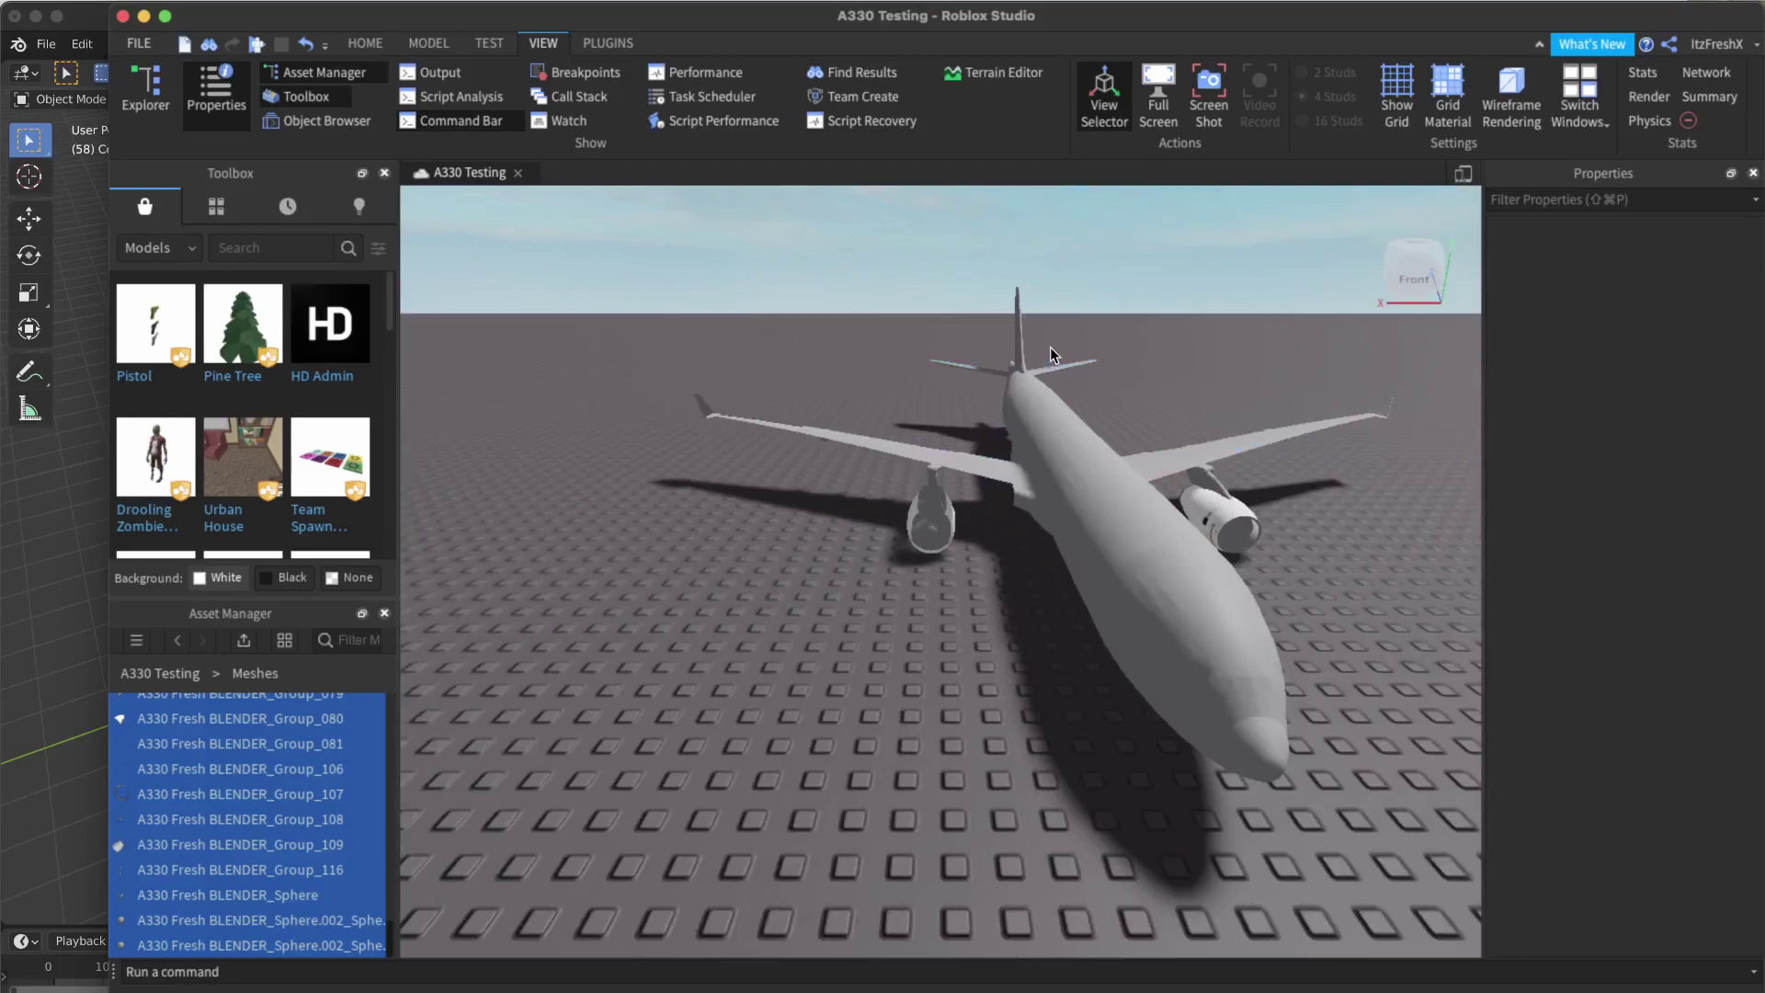
Examine the A330's exterior from the front and from the side of its nose.
key(d)
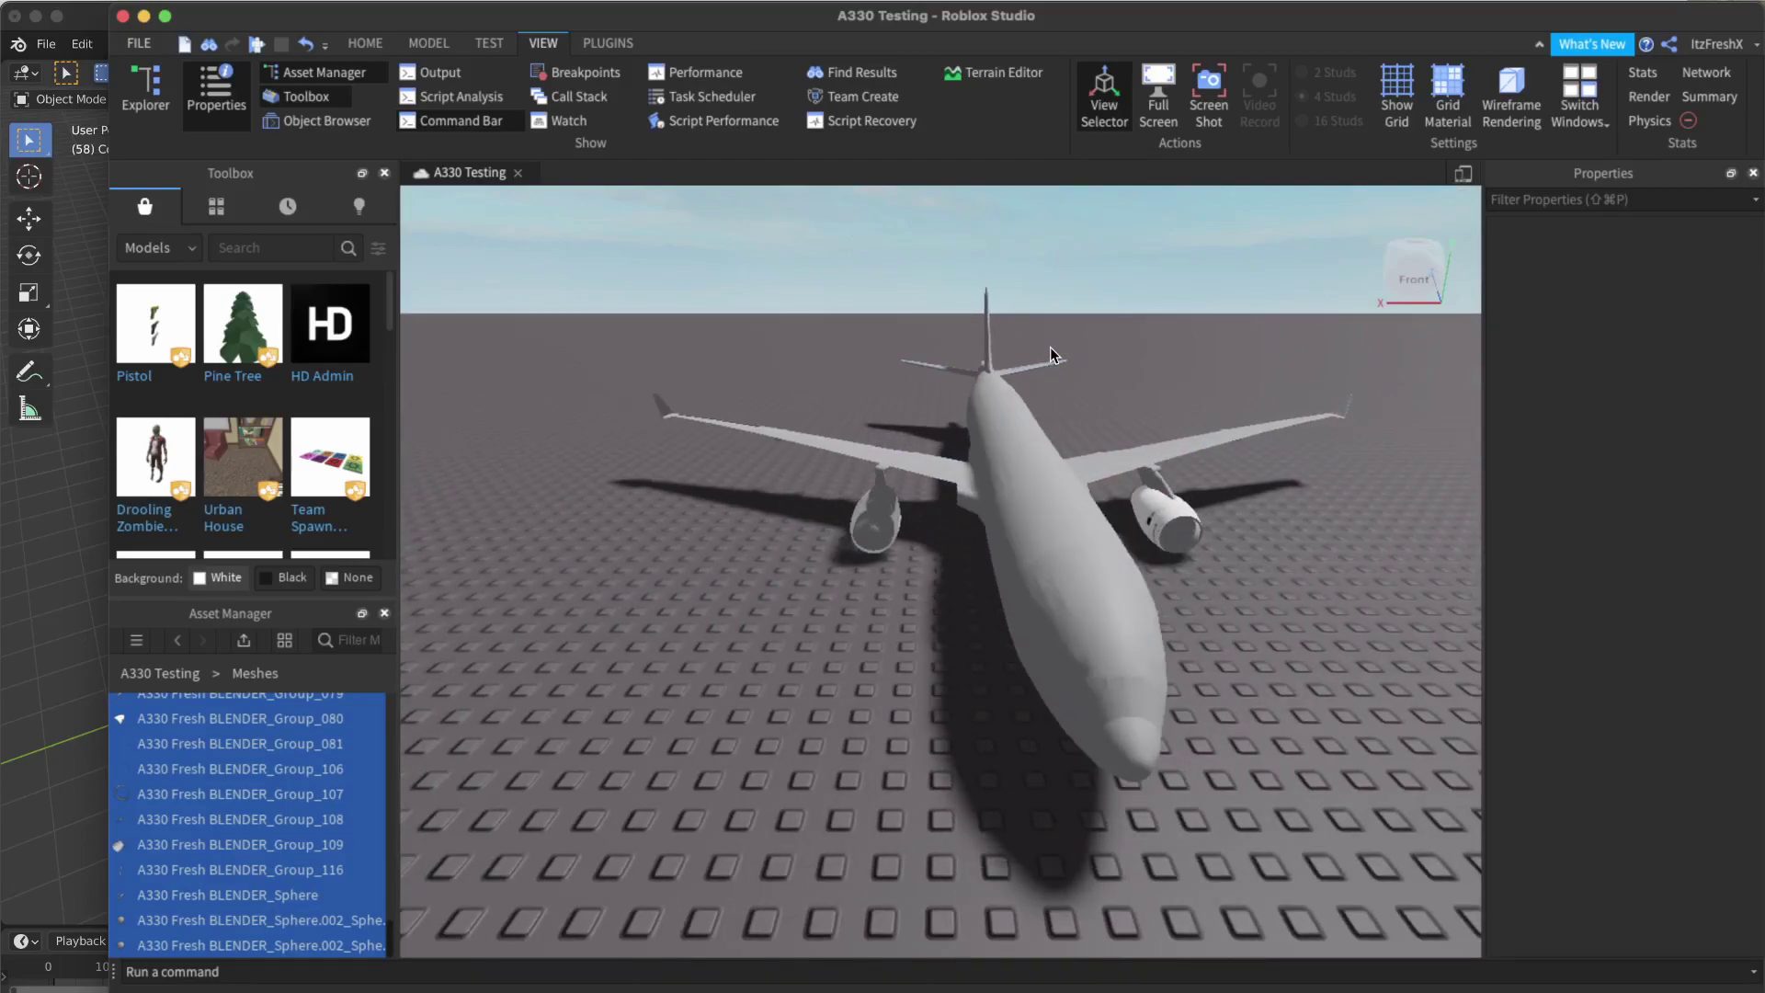
key(d)
key(s)
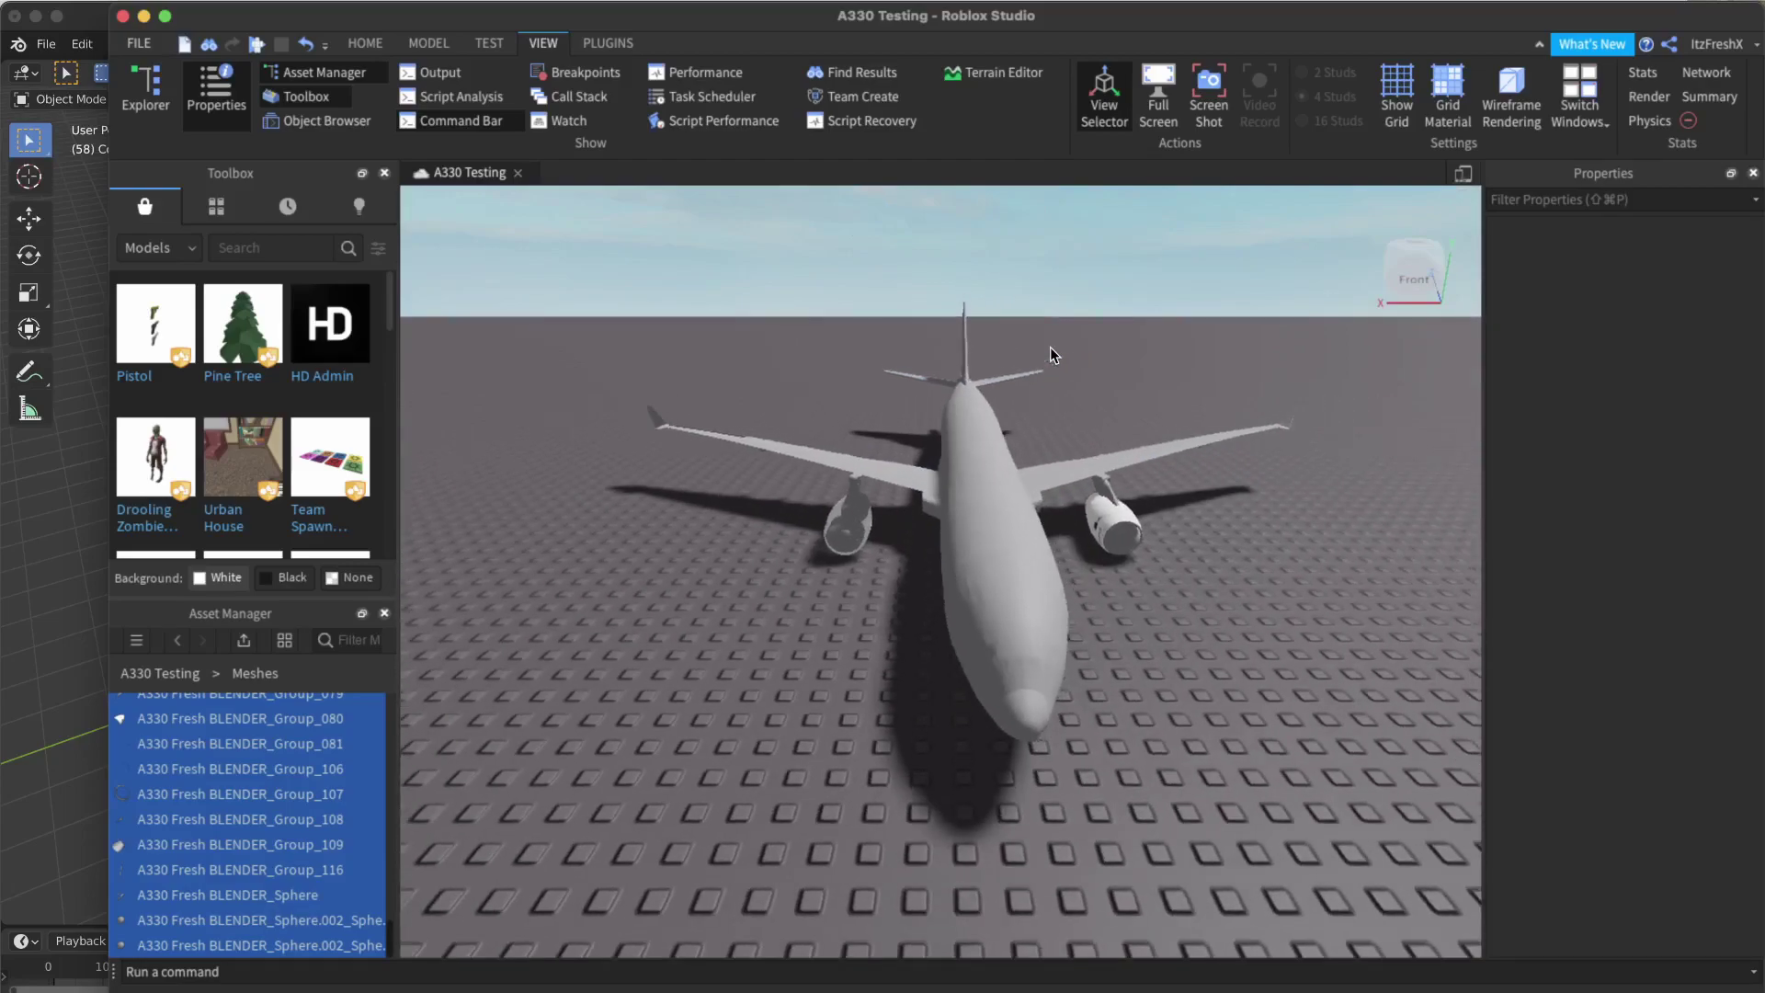
key(d)
key(s)
key(d)
key(period)
key(a)
key(comma)
key(comma)
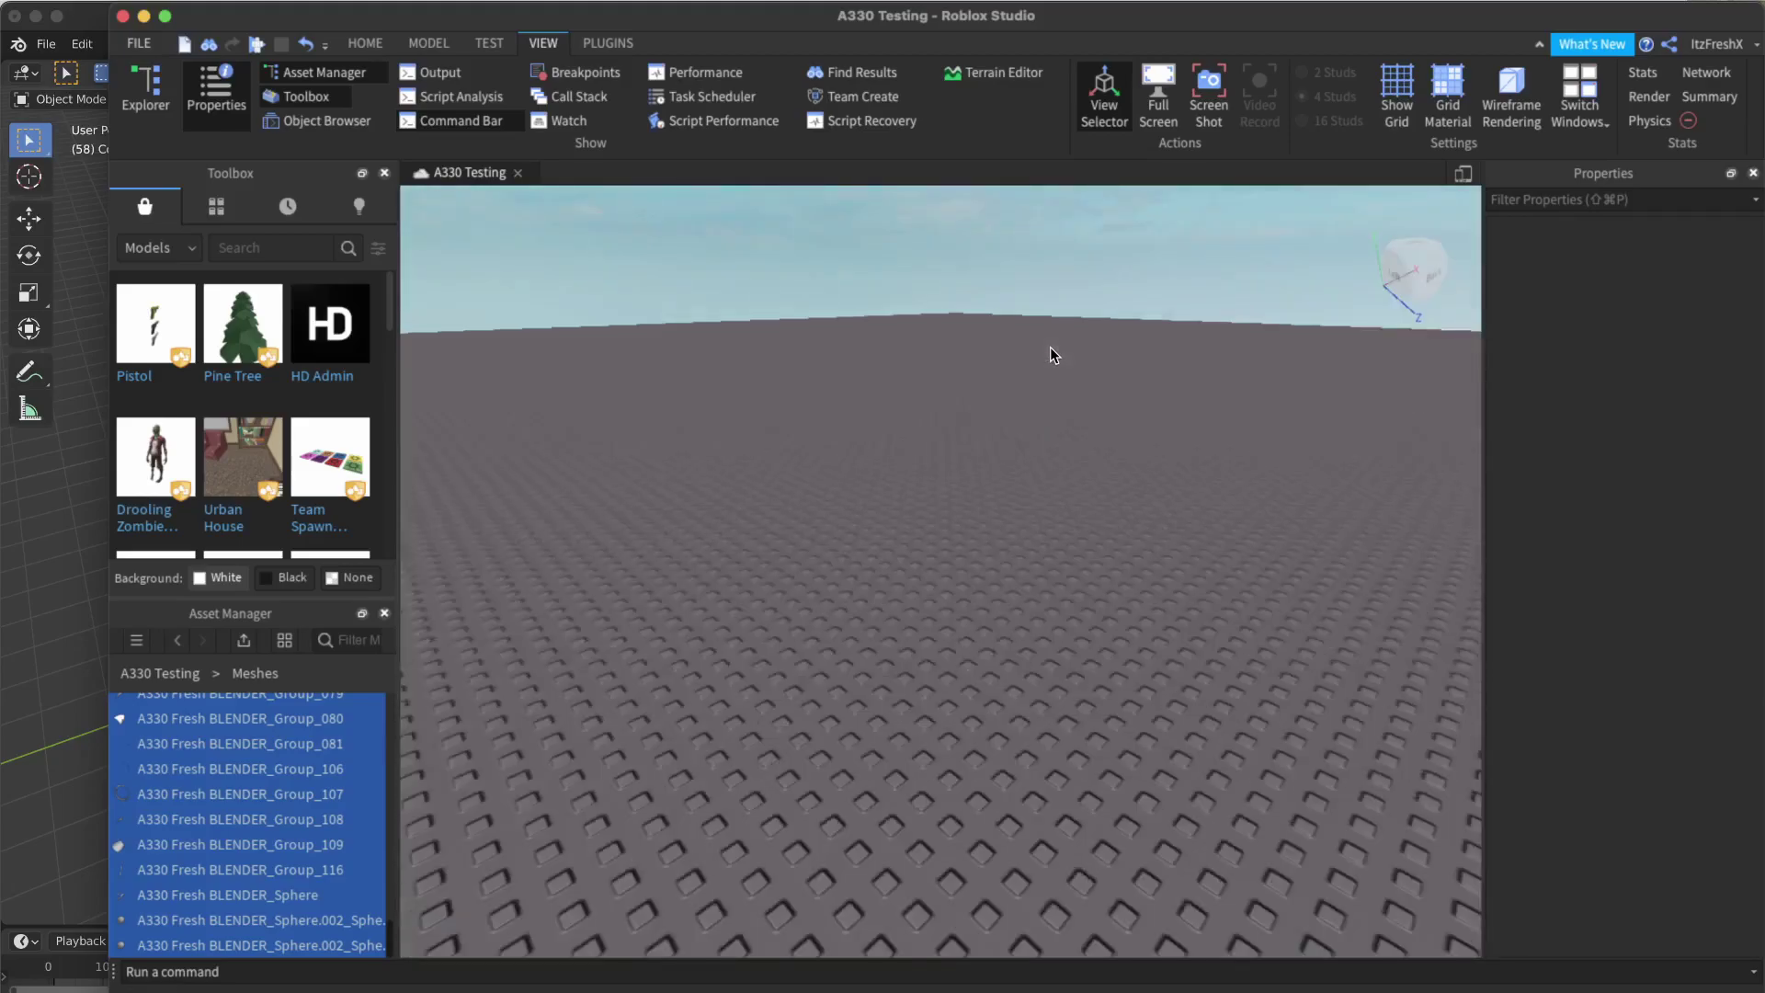
key(d)
key(s)
Select the A330's fuselage mesh, redisplay its properties and turn on DoubleSided.
click(912, 631)
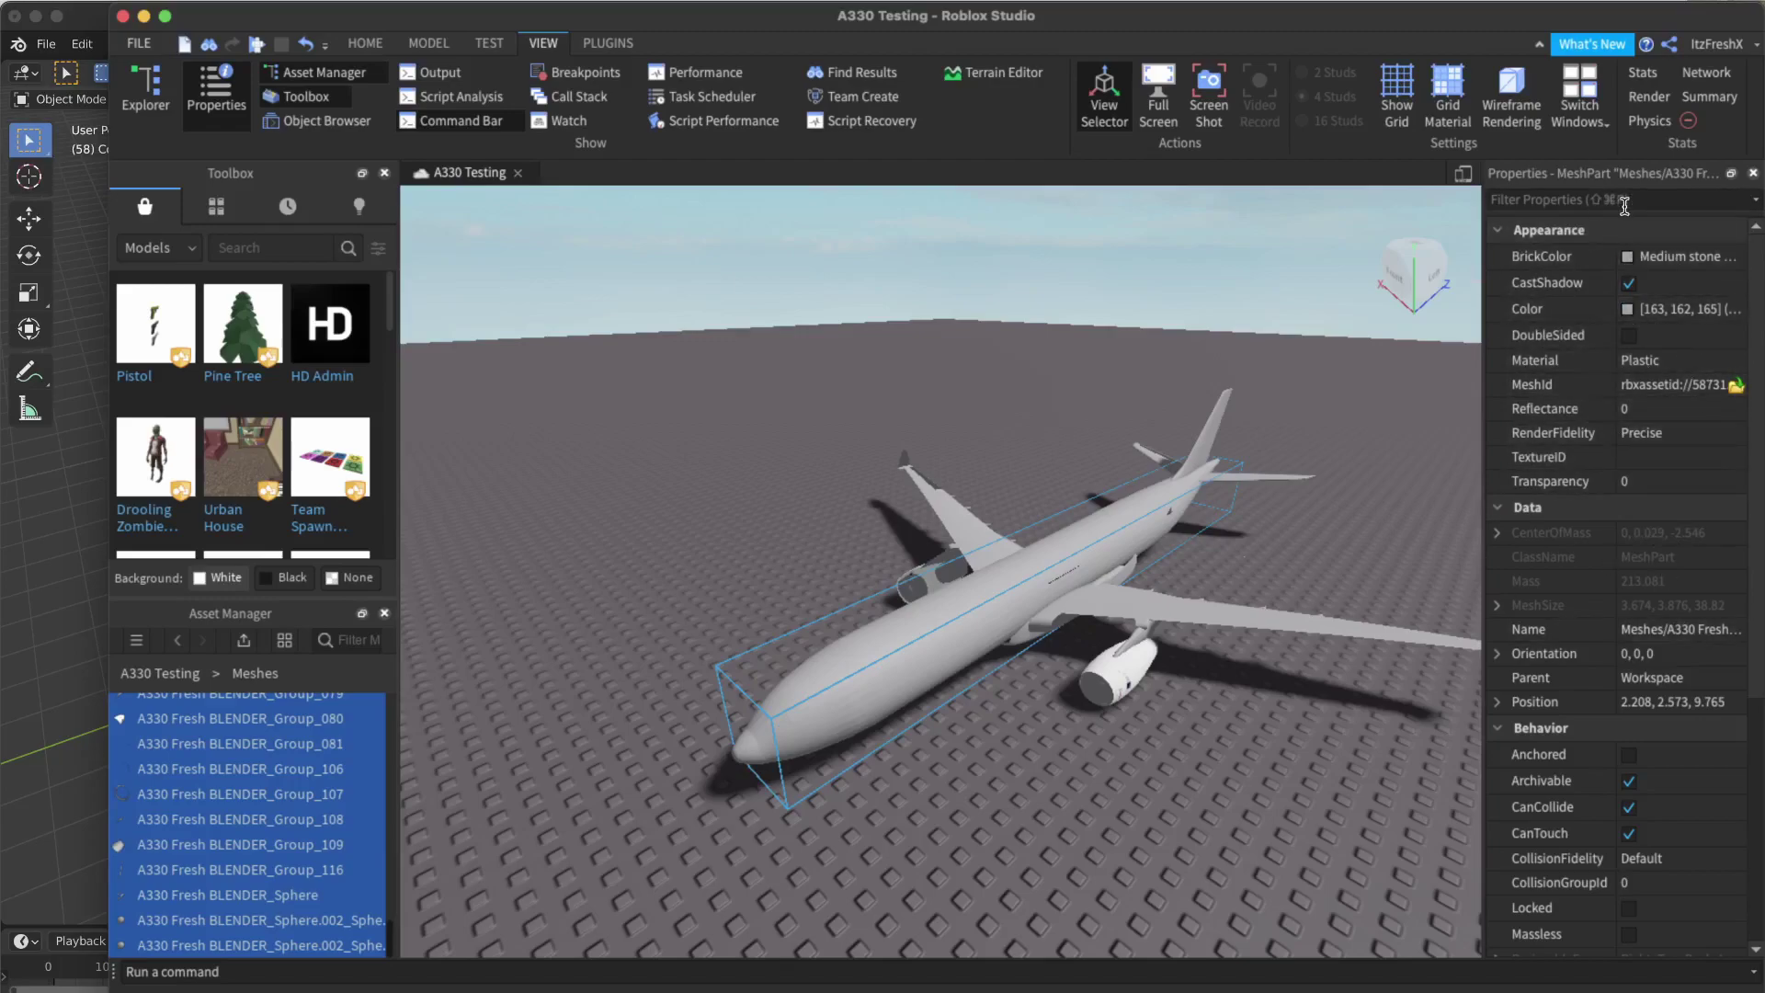
click(236, 108)
click(366, 44)
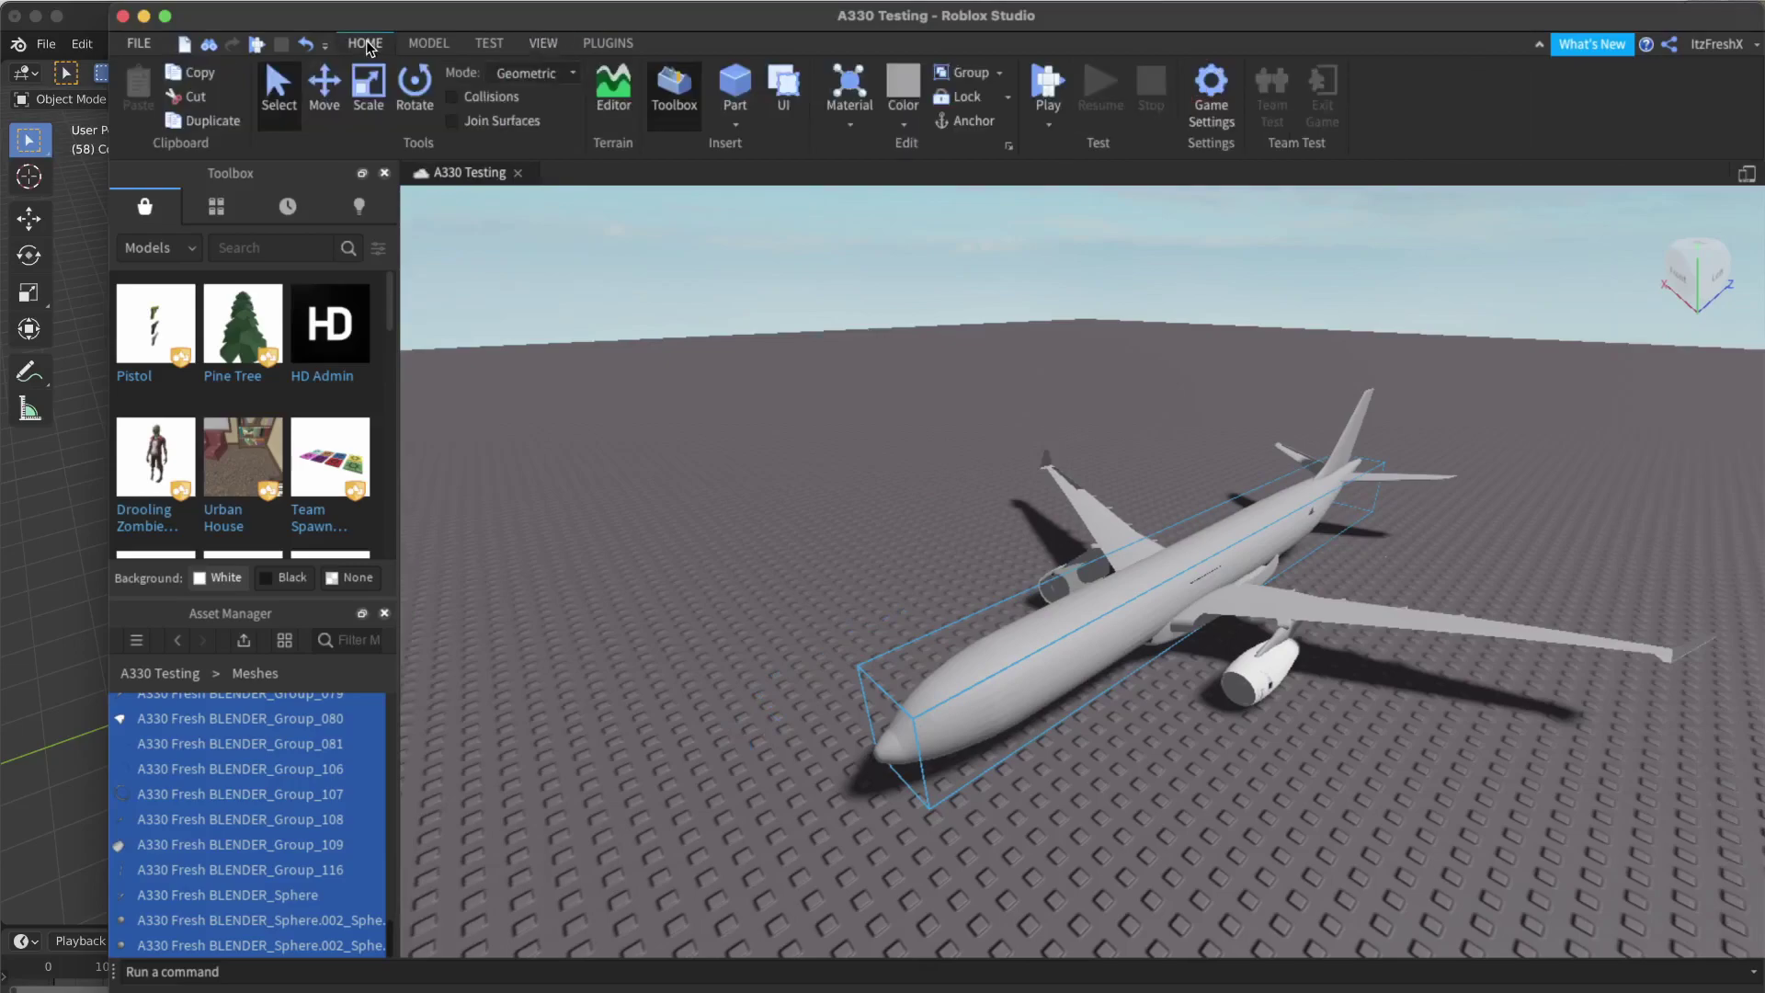
click(544, 44)
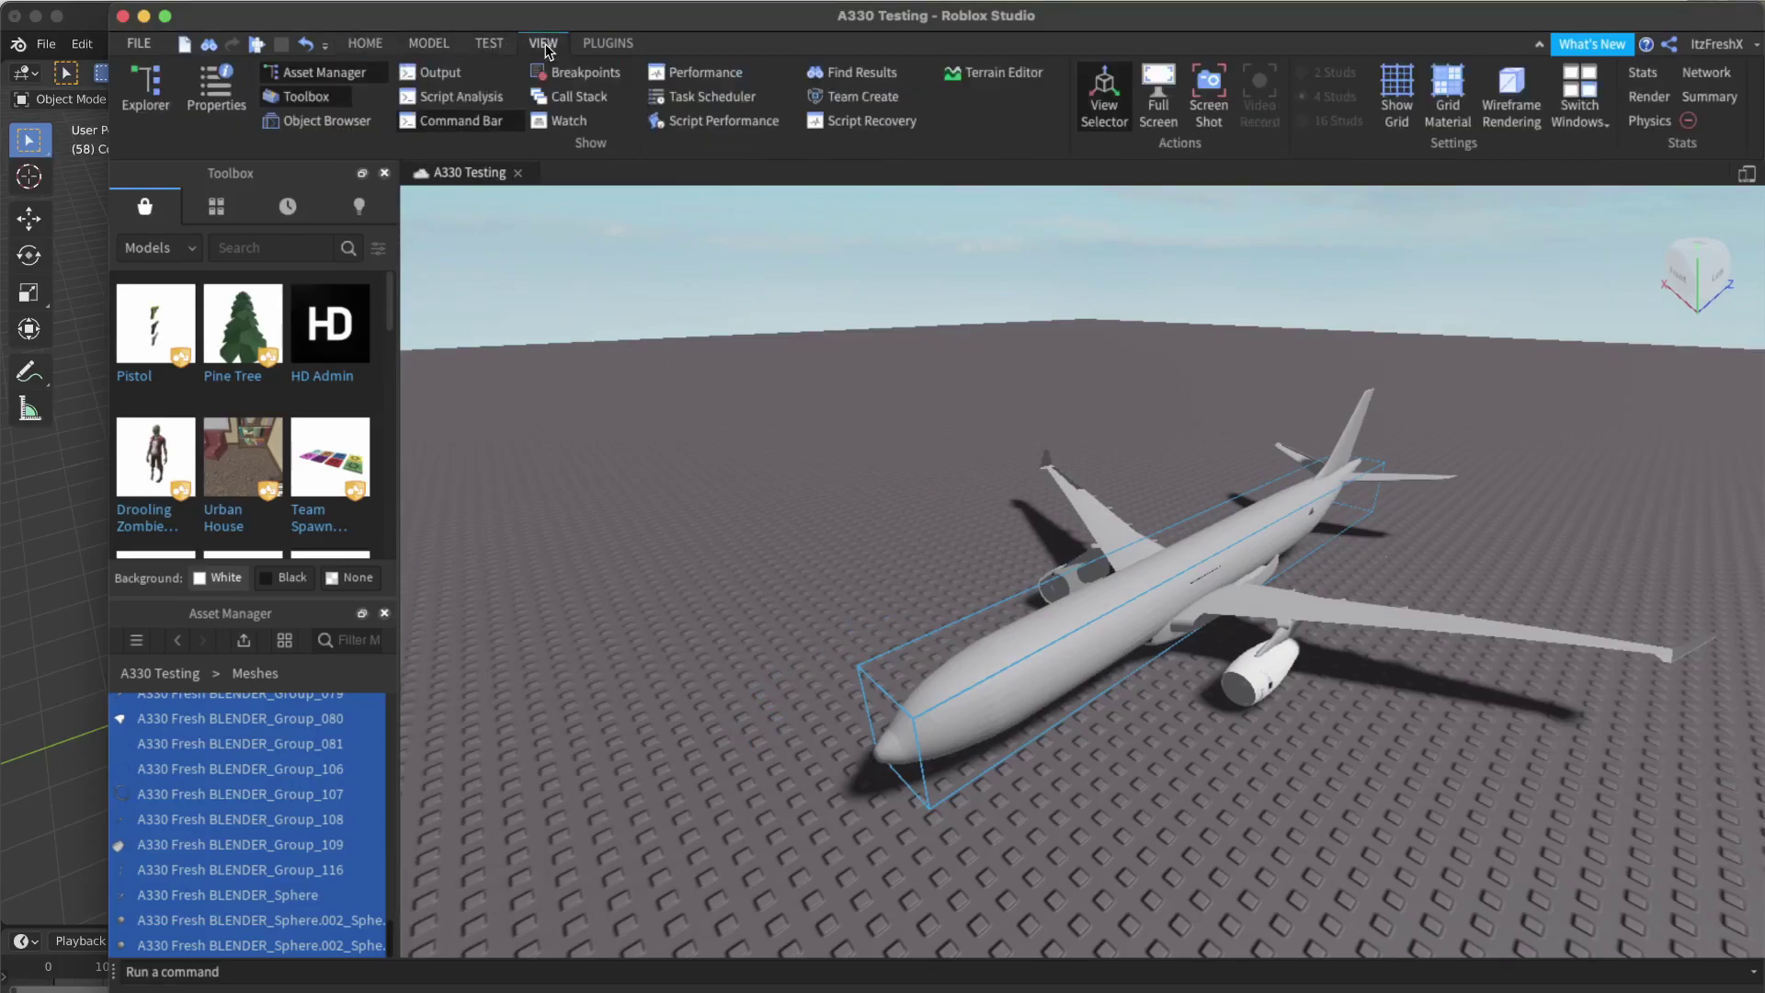
click(209, 108)
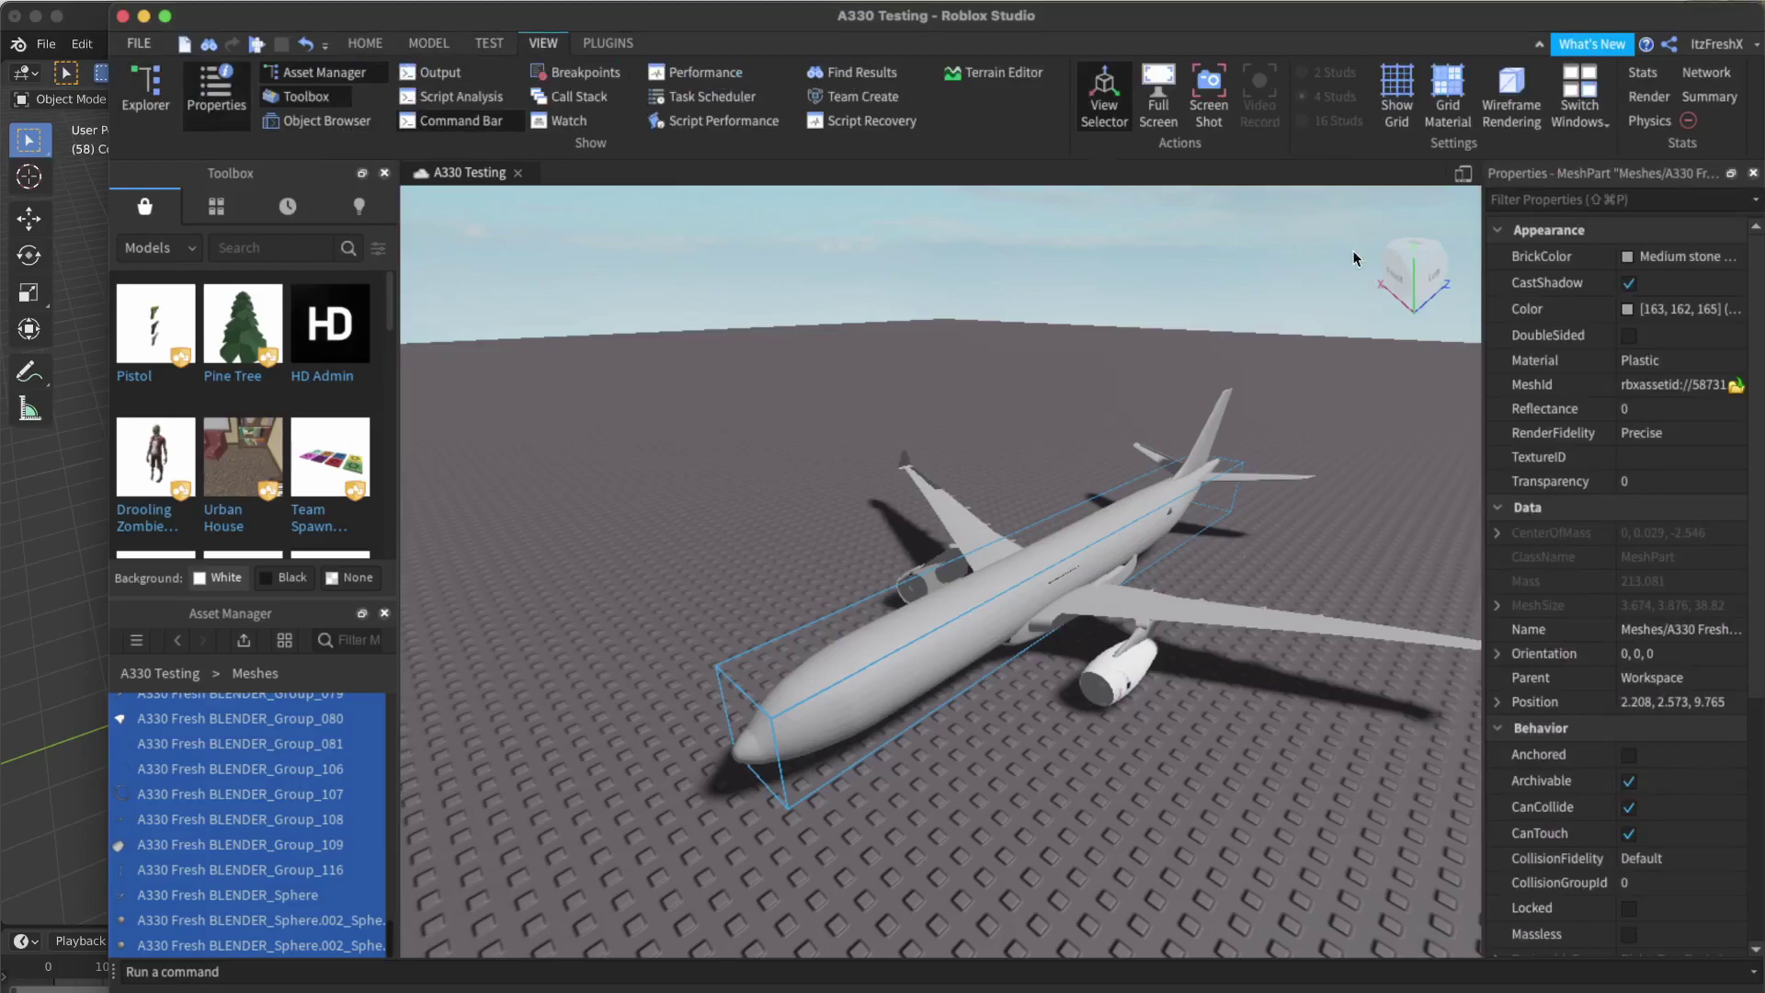
click(1628, 336)
click(1155, 721)
Examine the inner walls of the fuselage, looking towards the tail and towards the cockpit windows.
key(a)
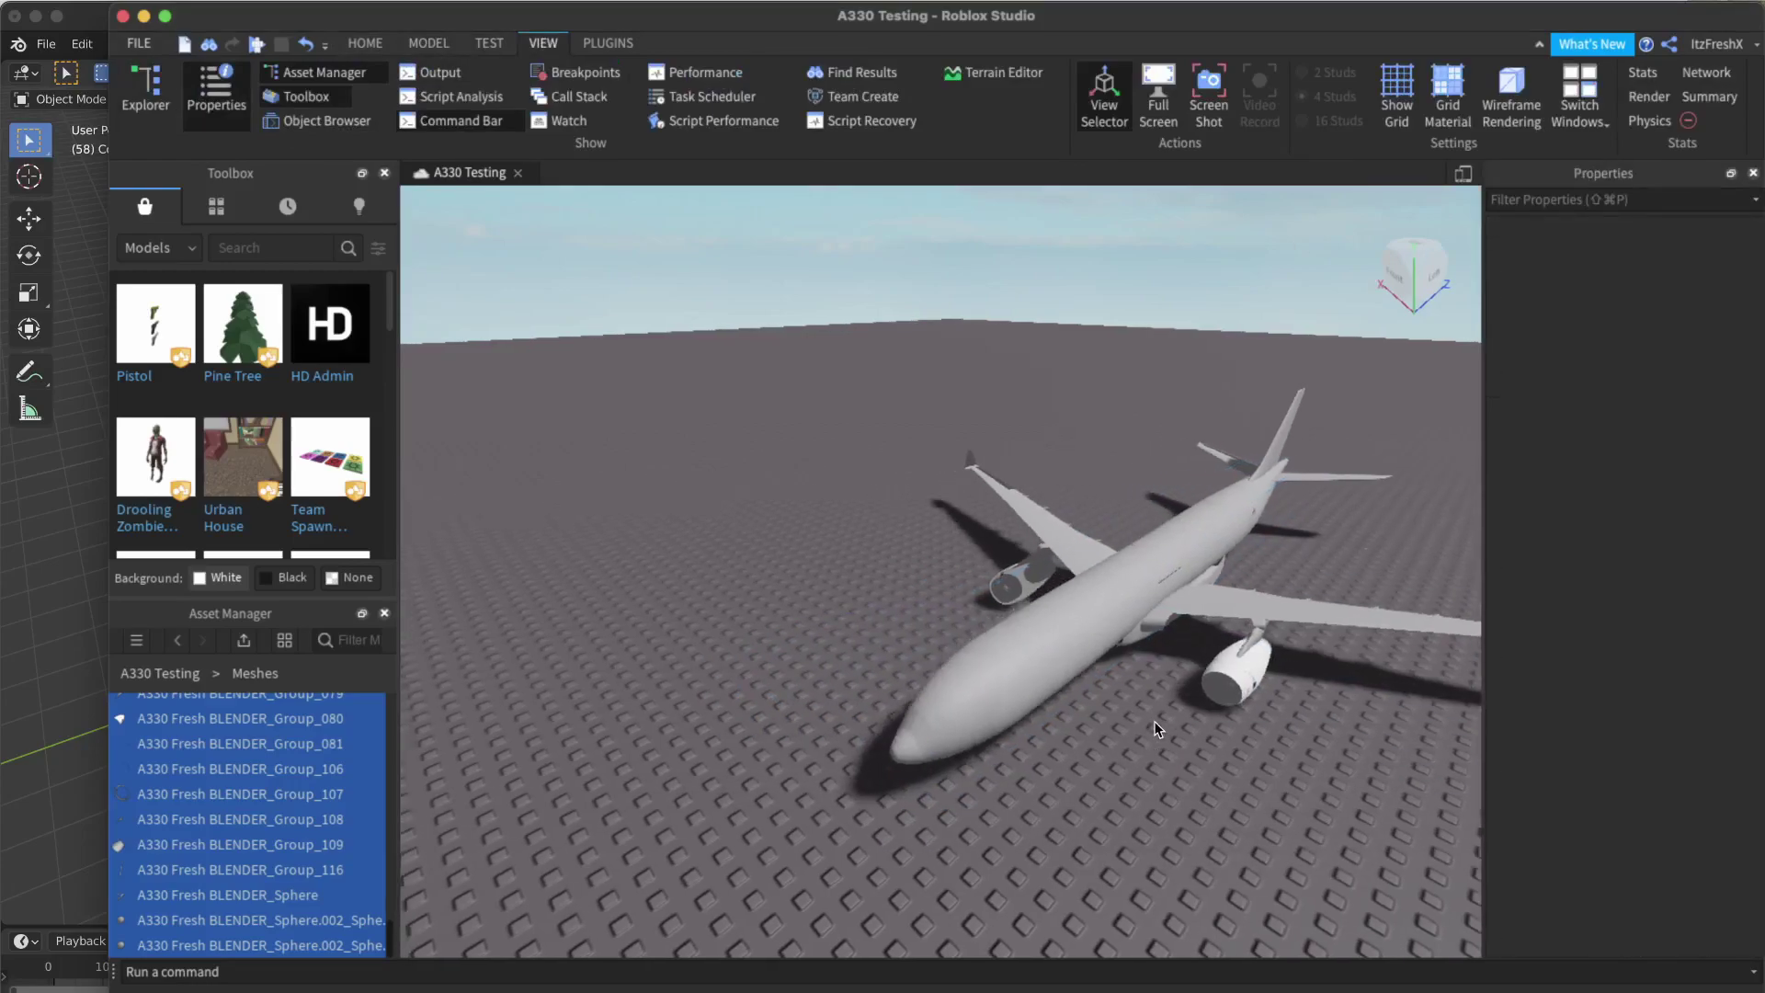
key(period)
key(period)
key(comma)
key(w)
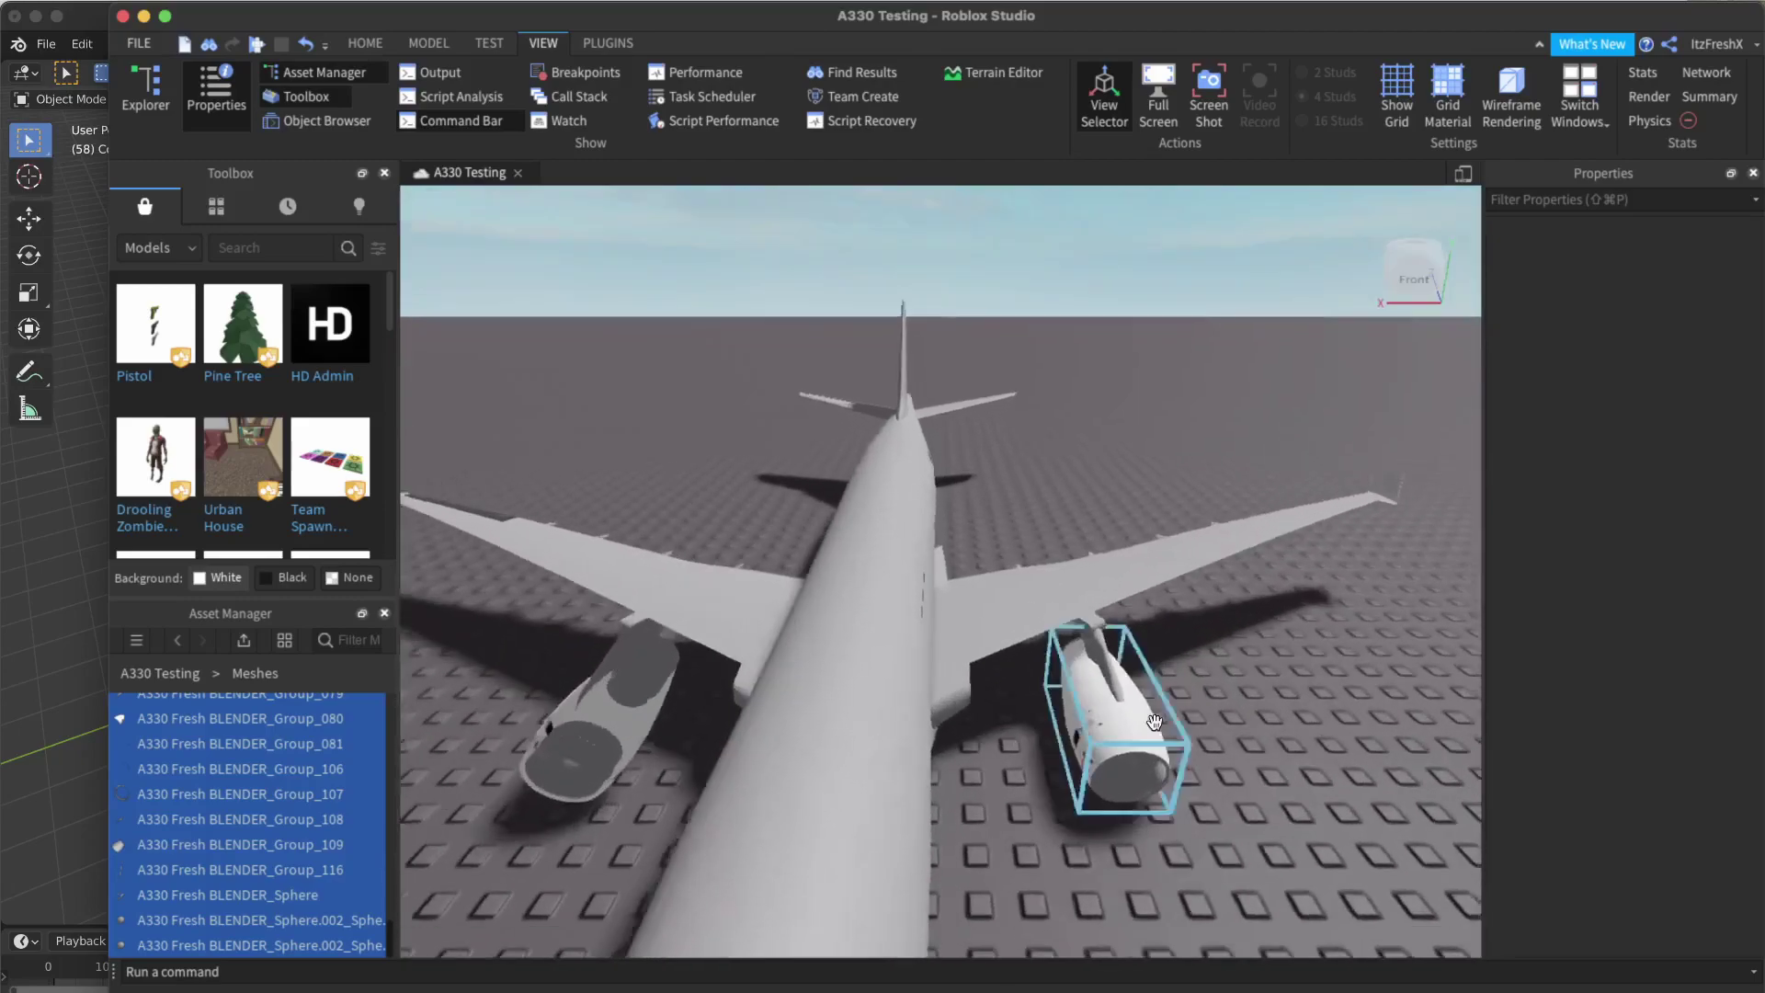
key(a)
scroll(1155, 721, up, 5)
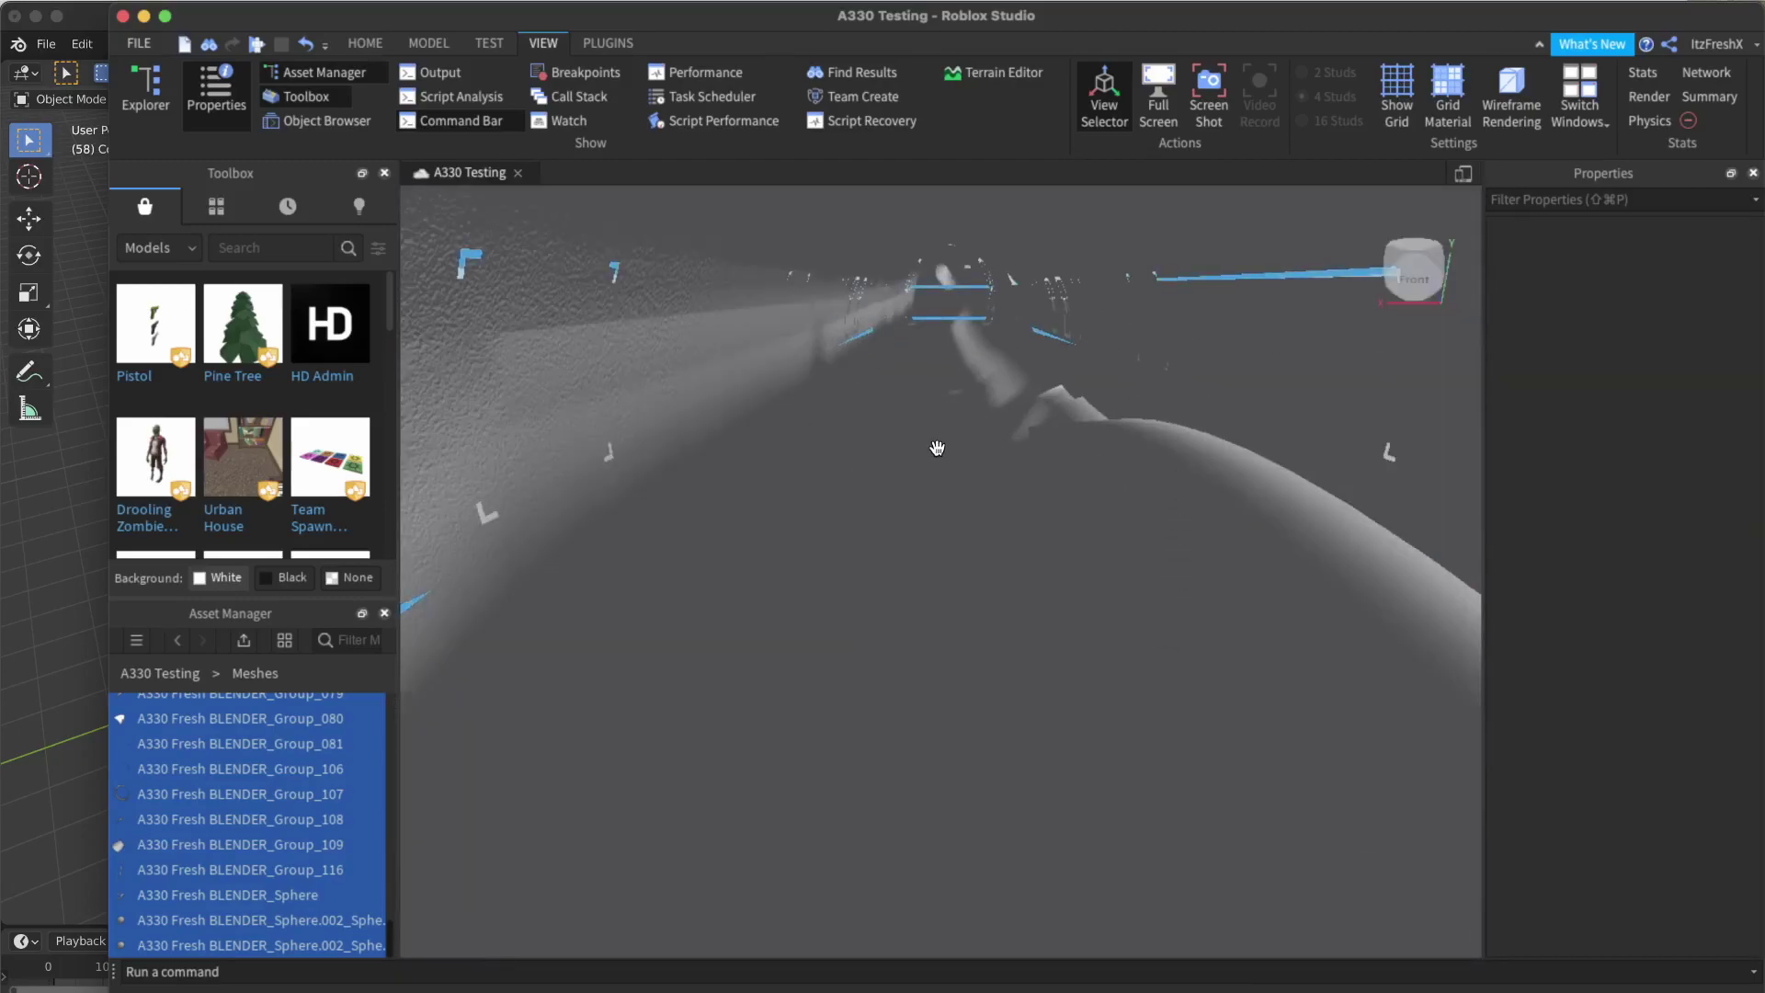
key(comma)
key(comma)
key(comma)
key(comma)
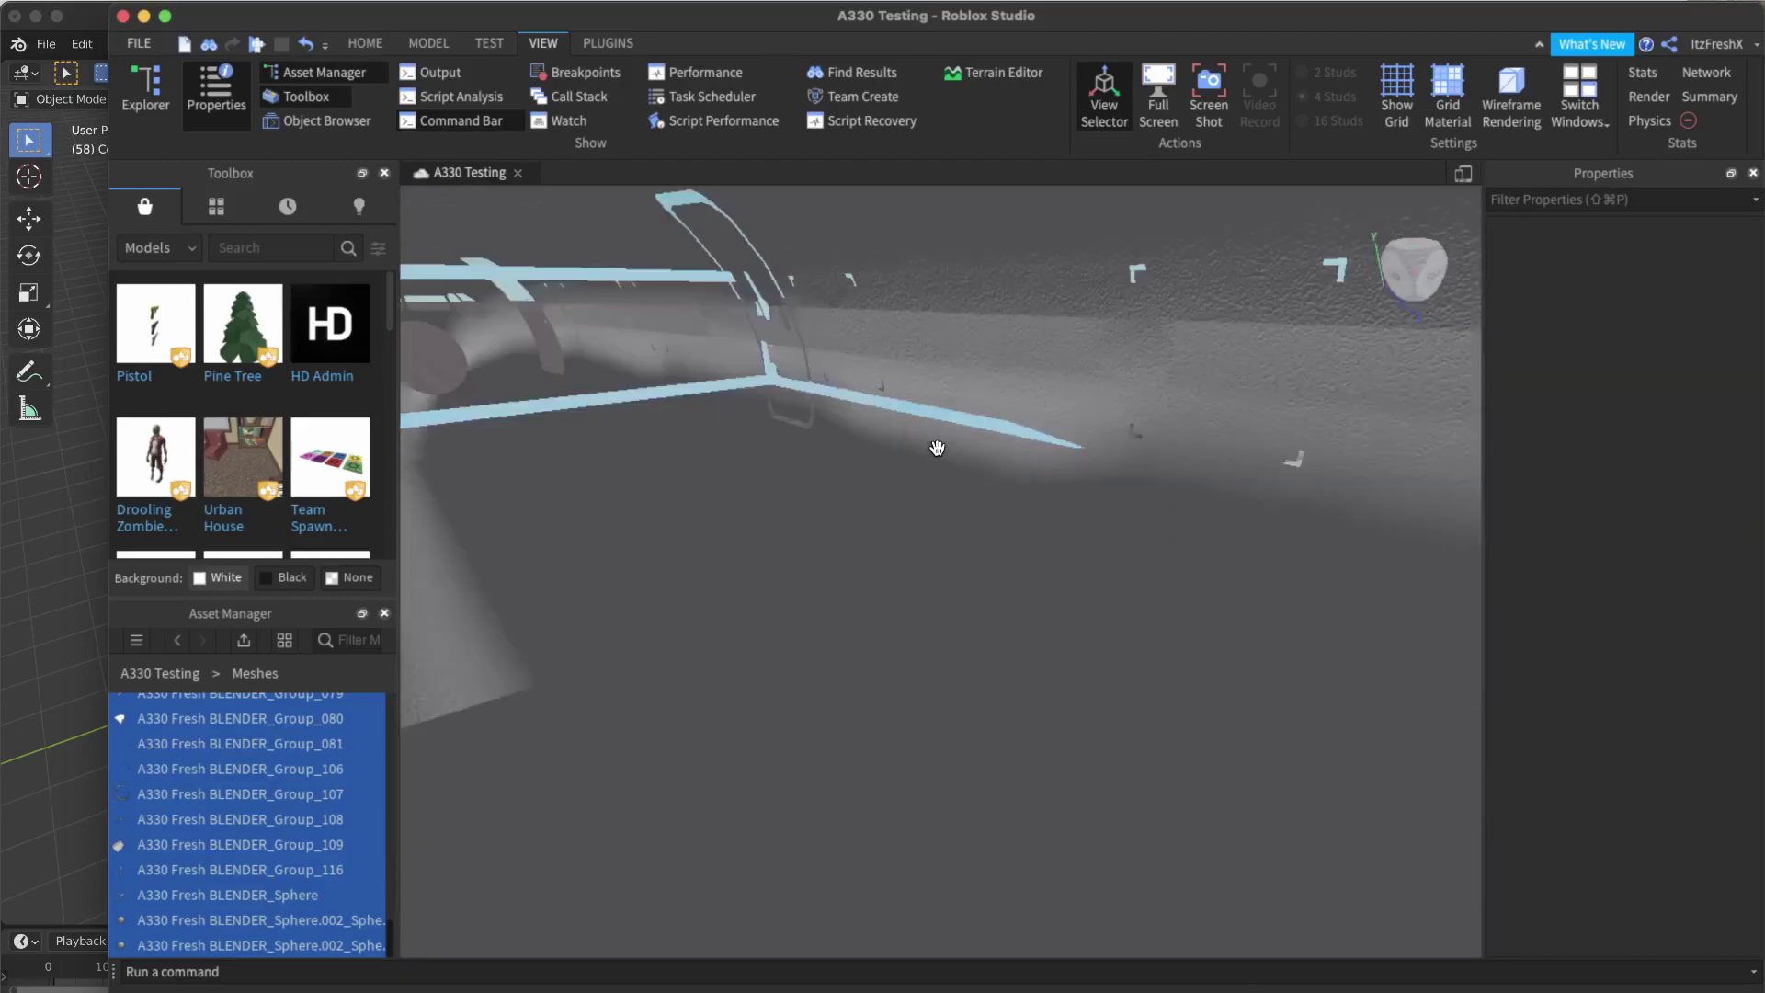
scroll(960, 464, up, 2)
scroll(1004, 314, up, 6)
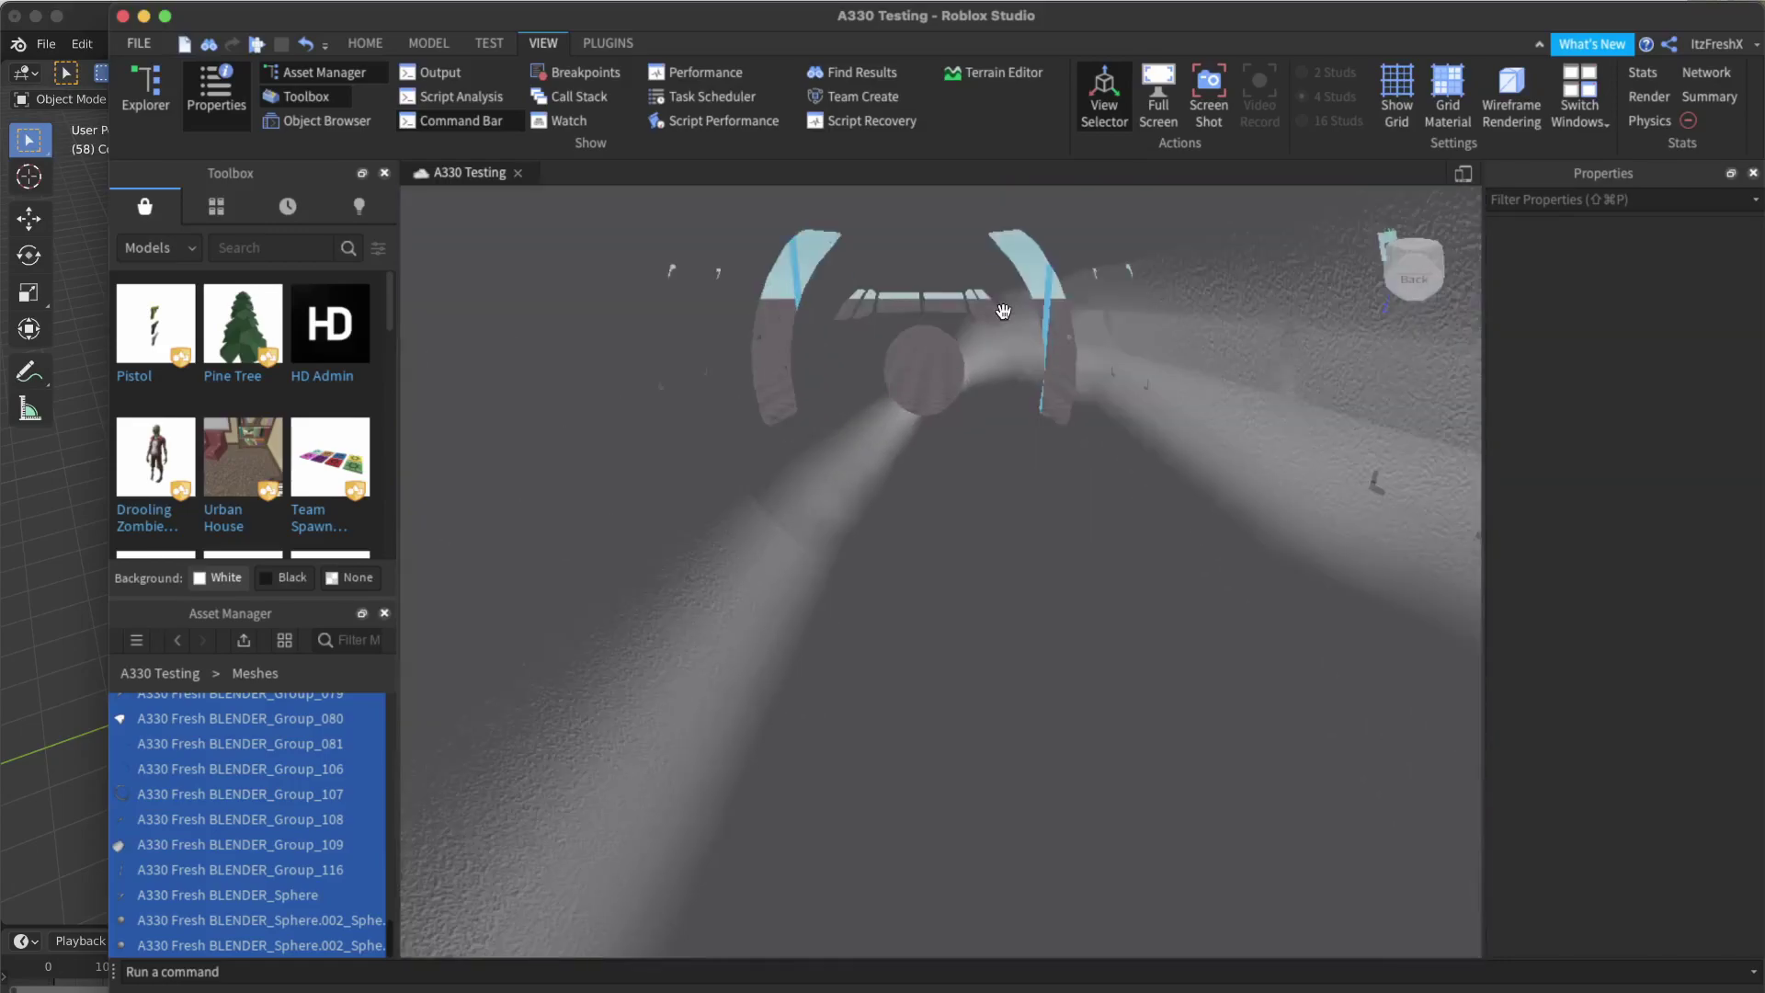
scroll(945, 454, up, 2)
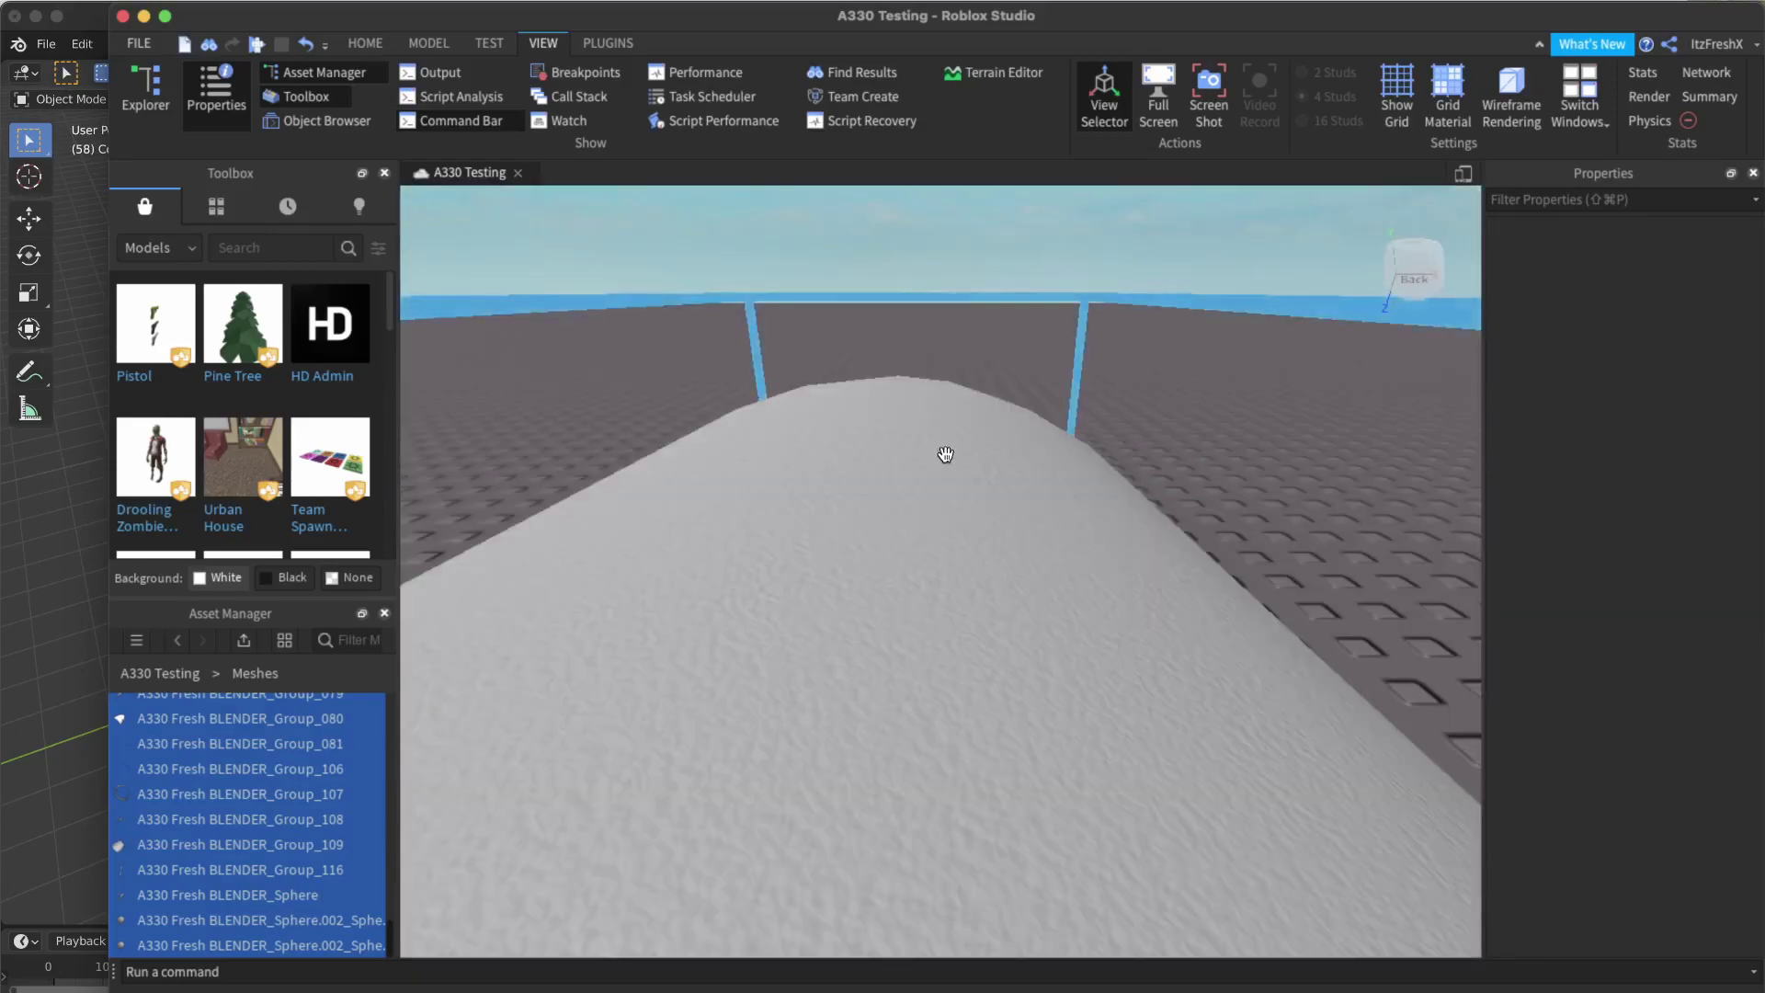
Check the fuselage interior again around the doors and cockpit, and back out to the whole aircraft.
key(period)
scroll(945, 454, up, 2)
key(period)
key(a)
scroll(995, 491, up, 8)
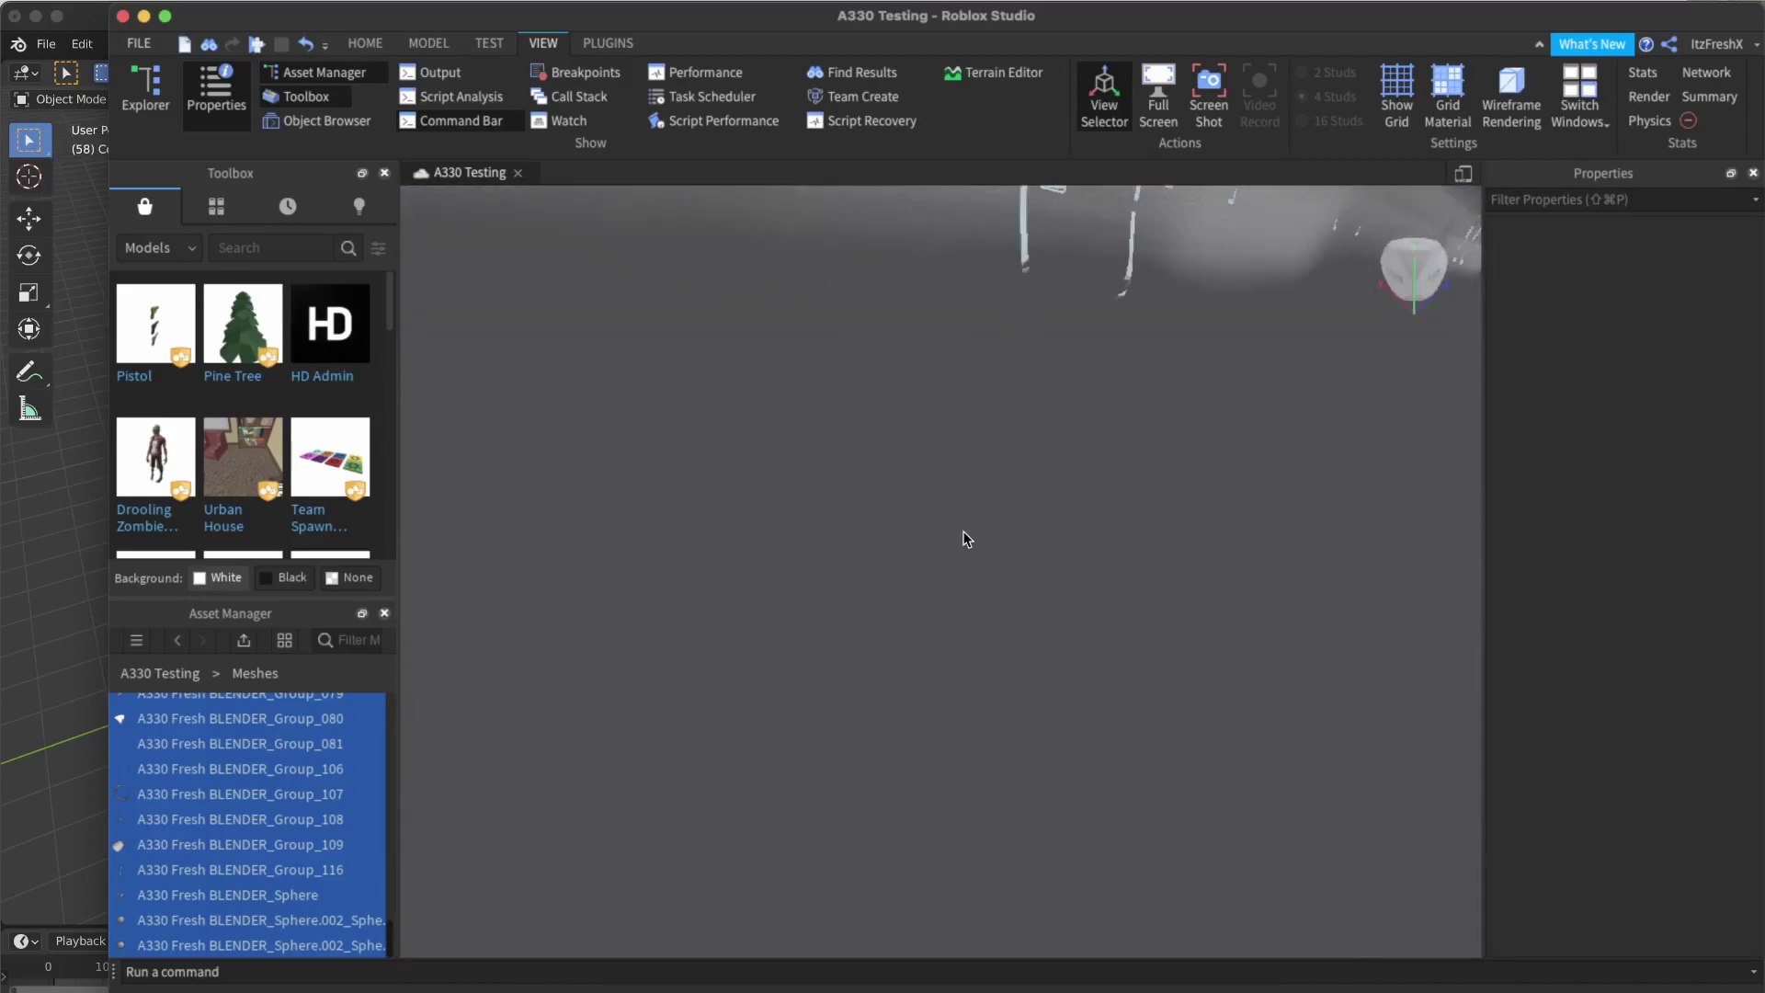
scroll(963, 531, down, 8)
scroll(962, 531, down, 10)
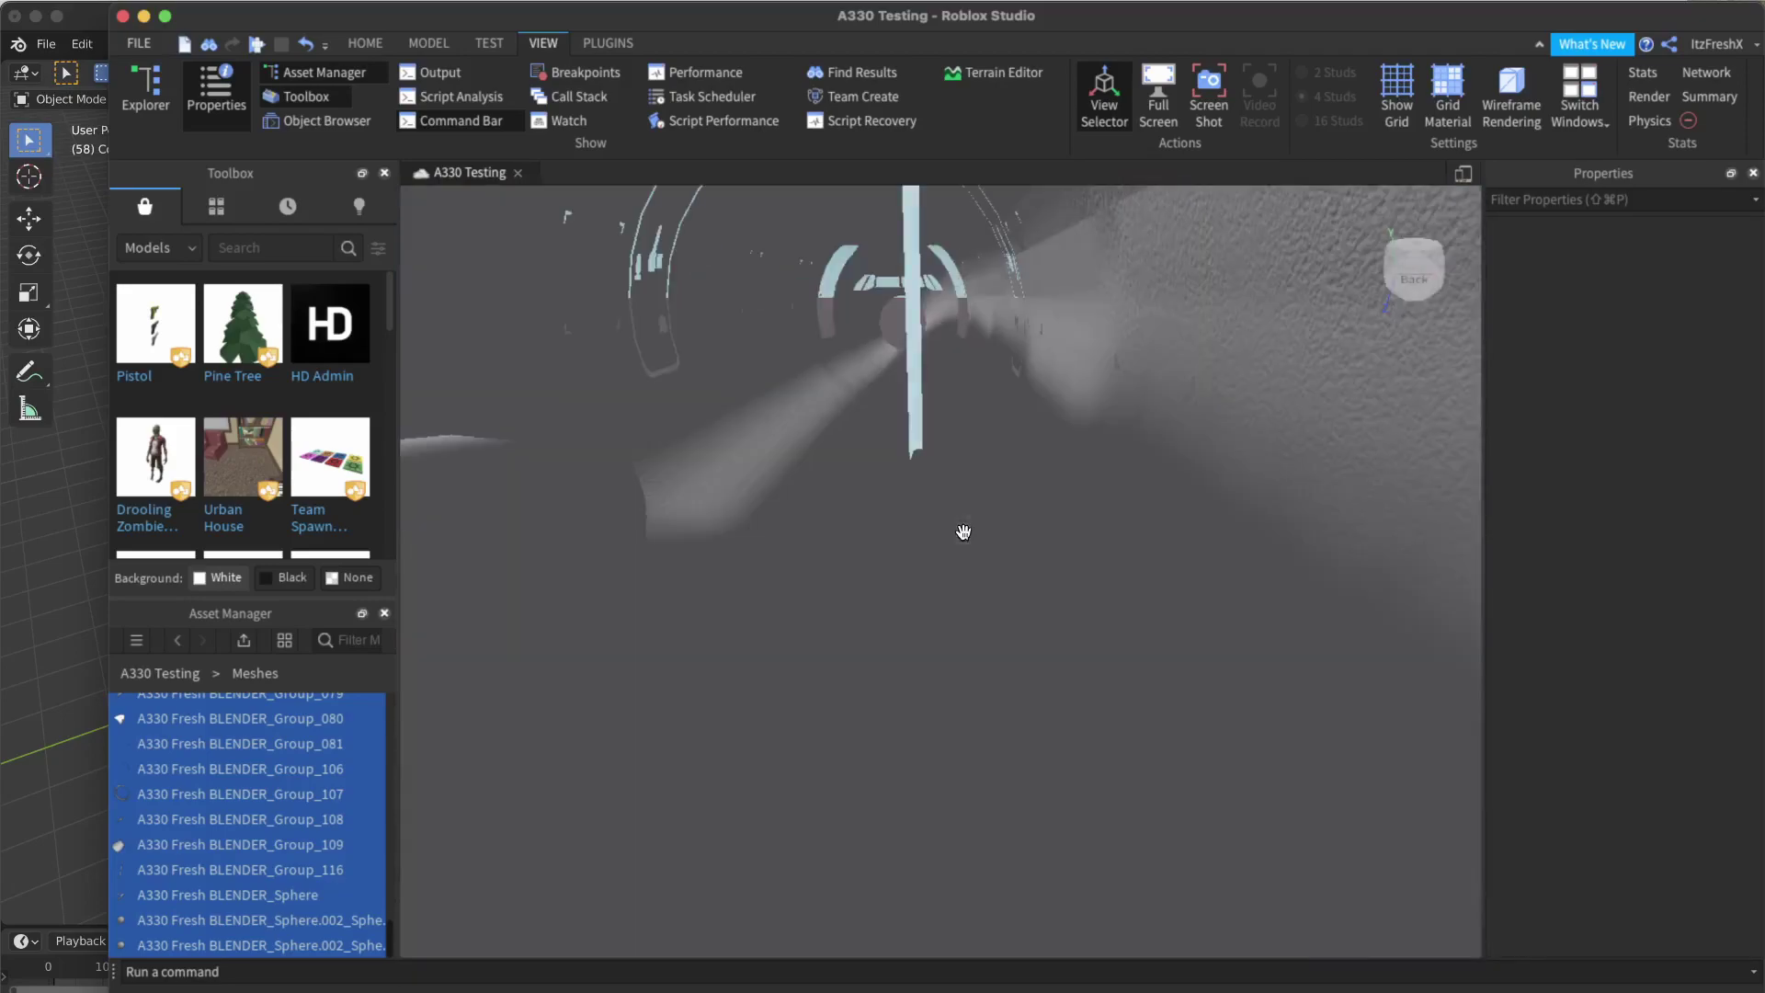
scroll(963, 532, down, 4)
scroll(963, 531, up, 3)
scroll(963, 531, down, 3)
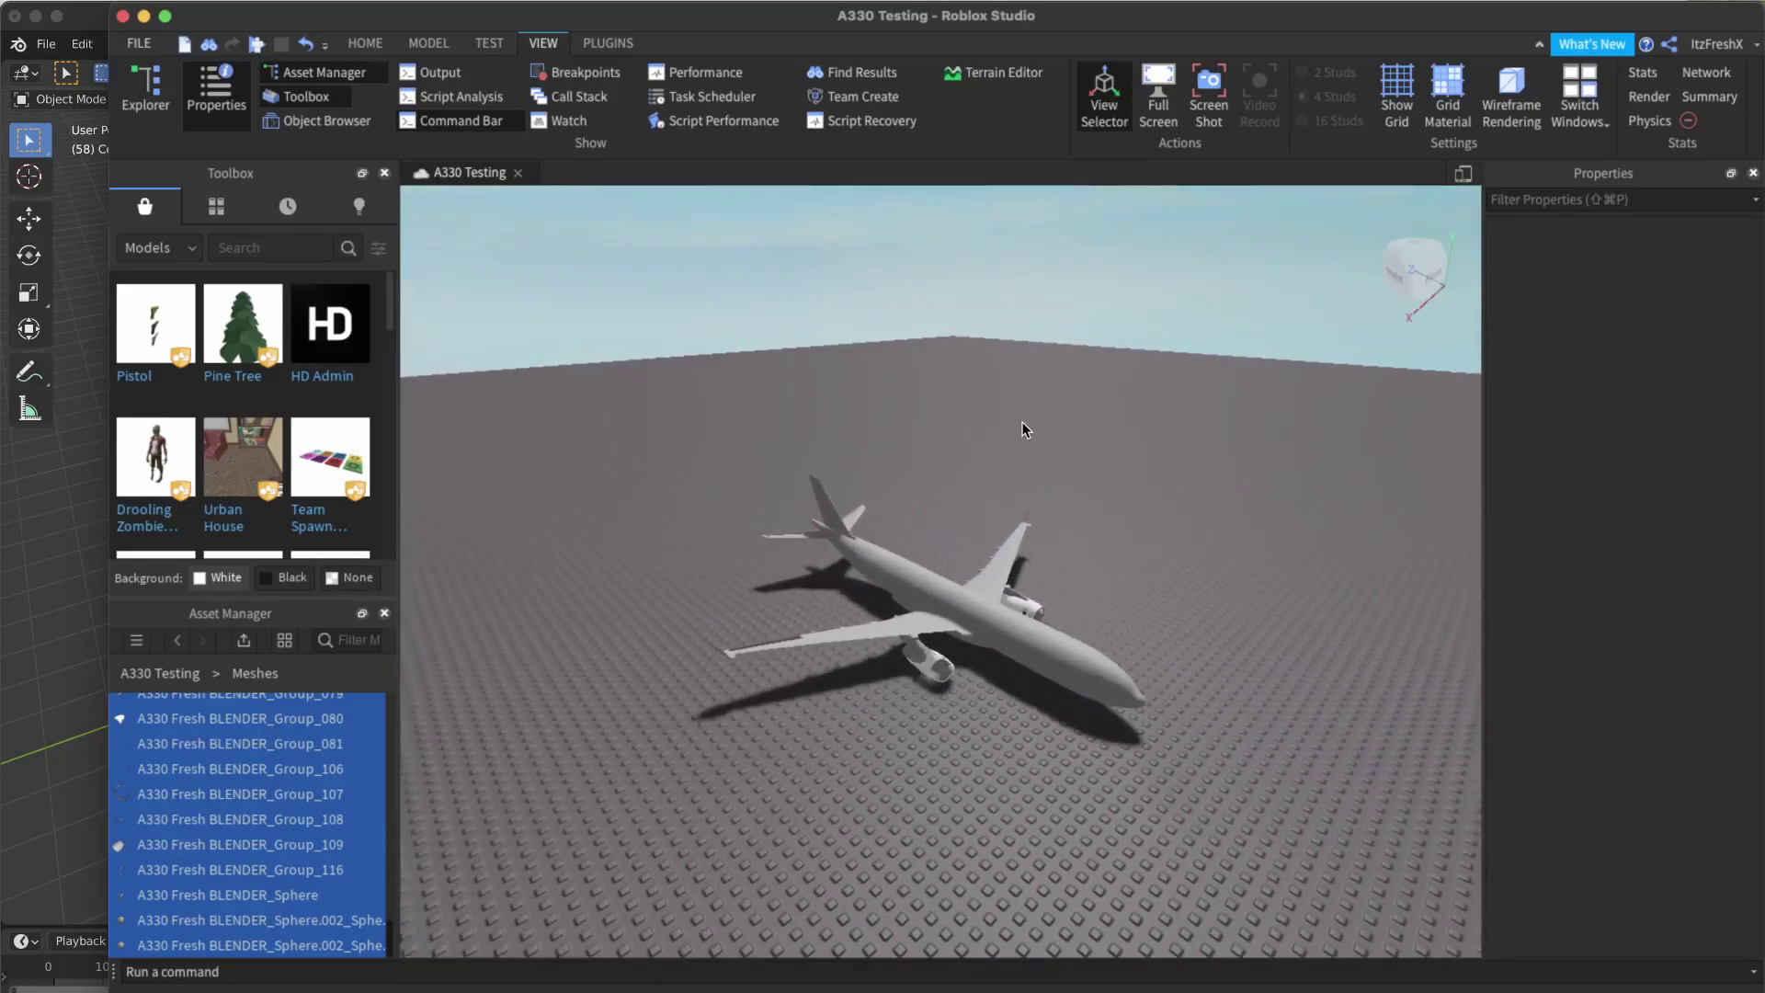
Select all of the A330's mesh parts, turn off DoubleSided for them and check the fuselage from inside.
key(w)
key(d)
key(period)
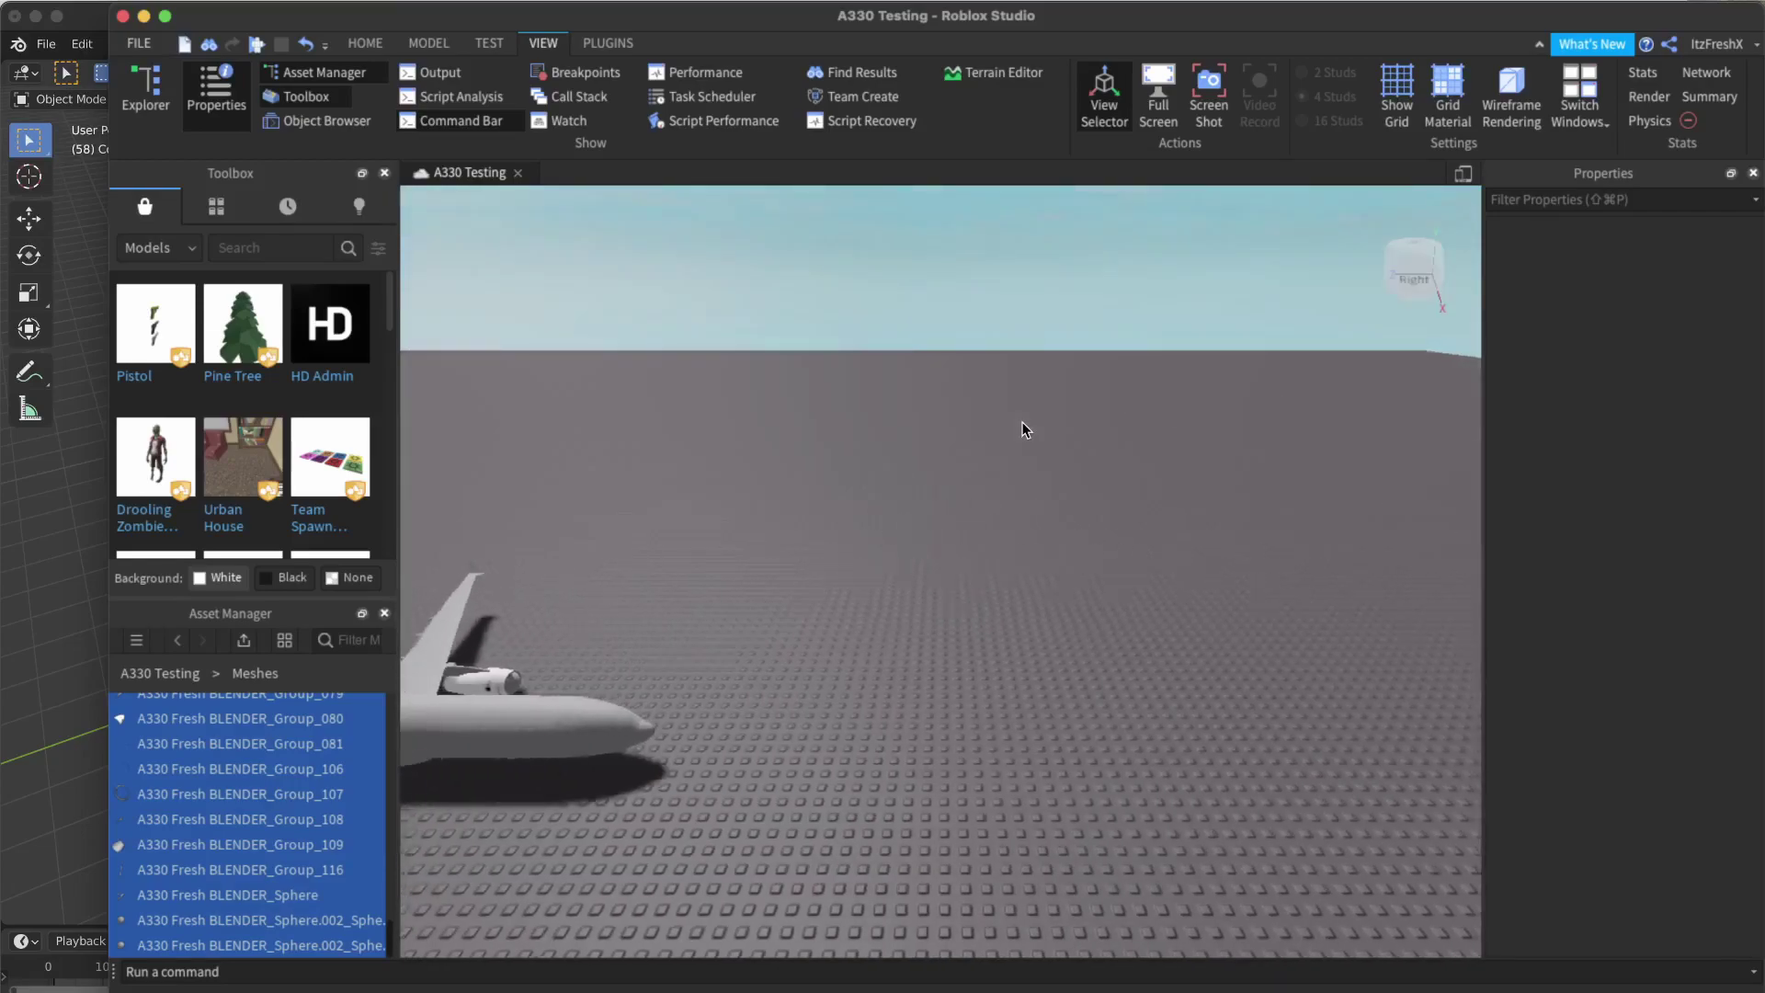
key(period)
key(comma)
key(period)
key(period)
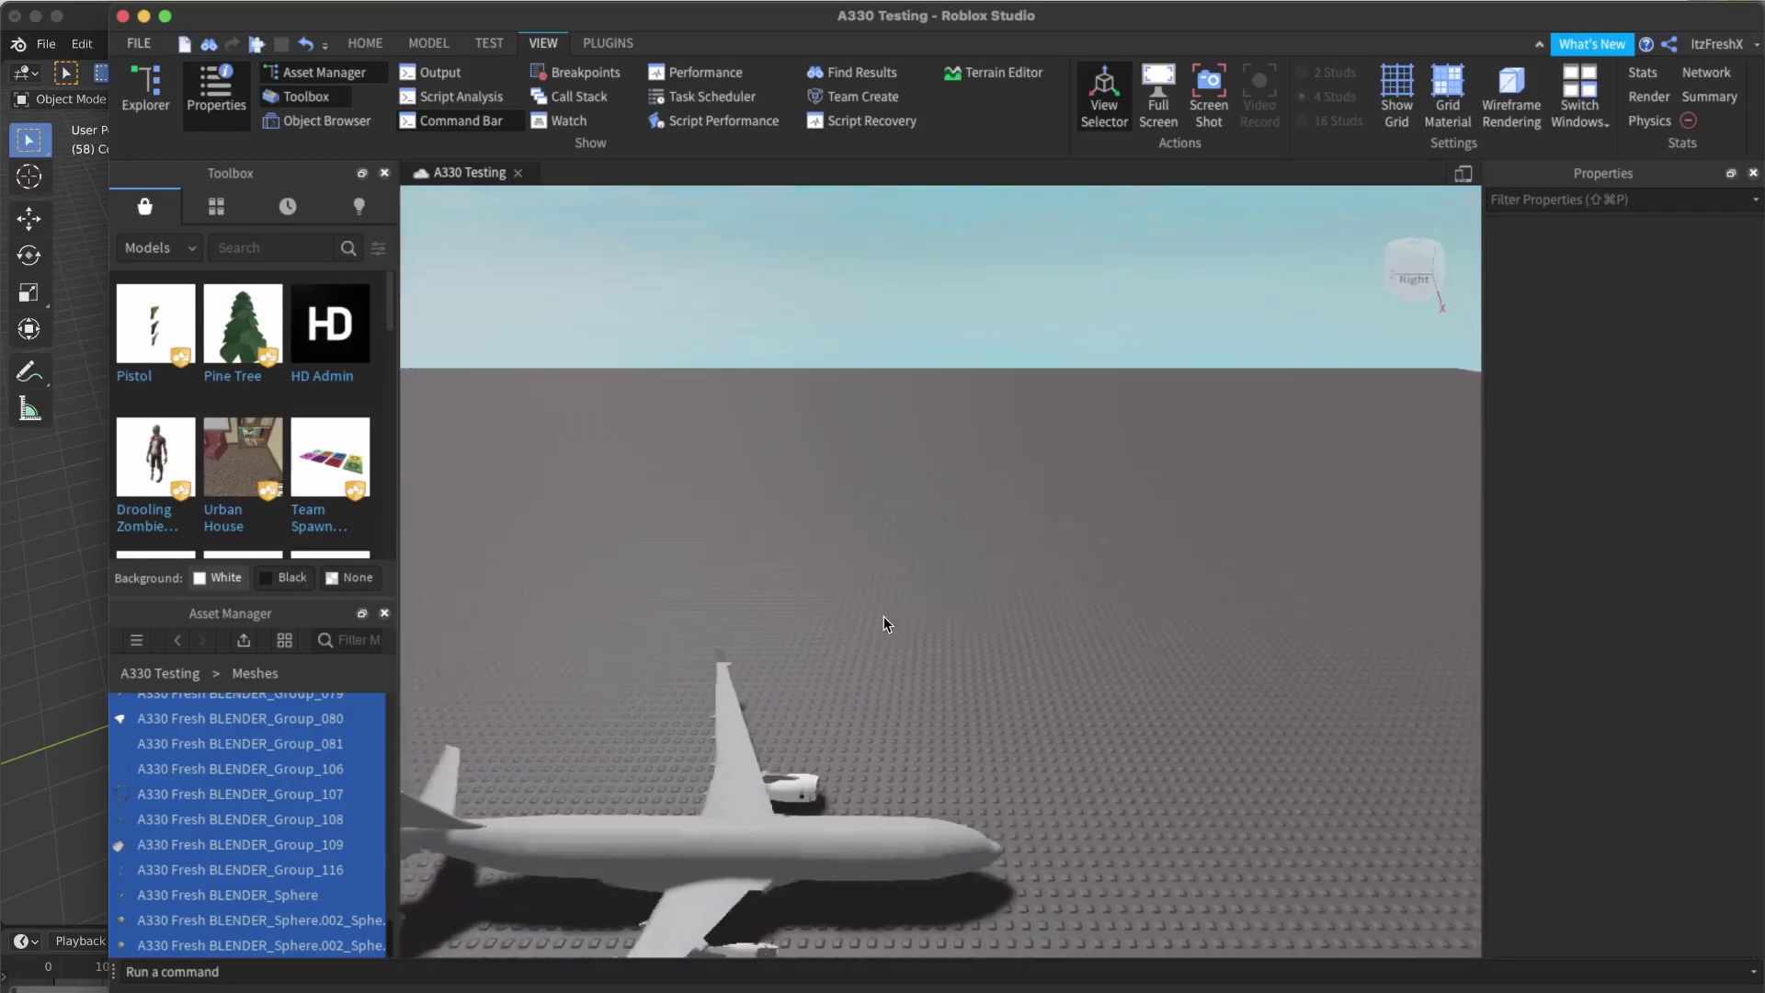
key(super+a)
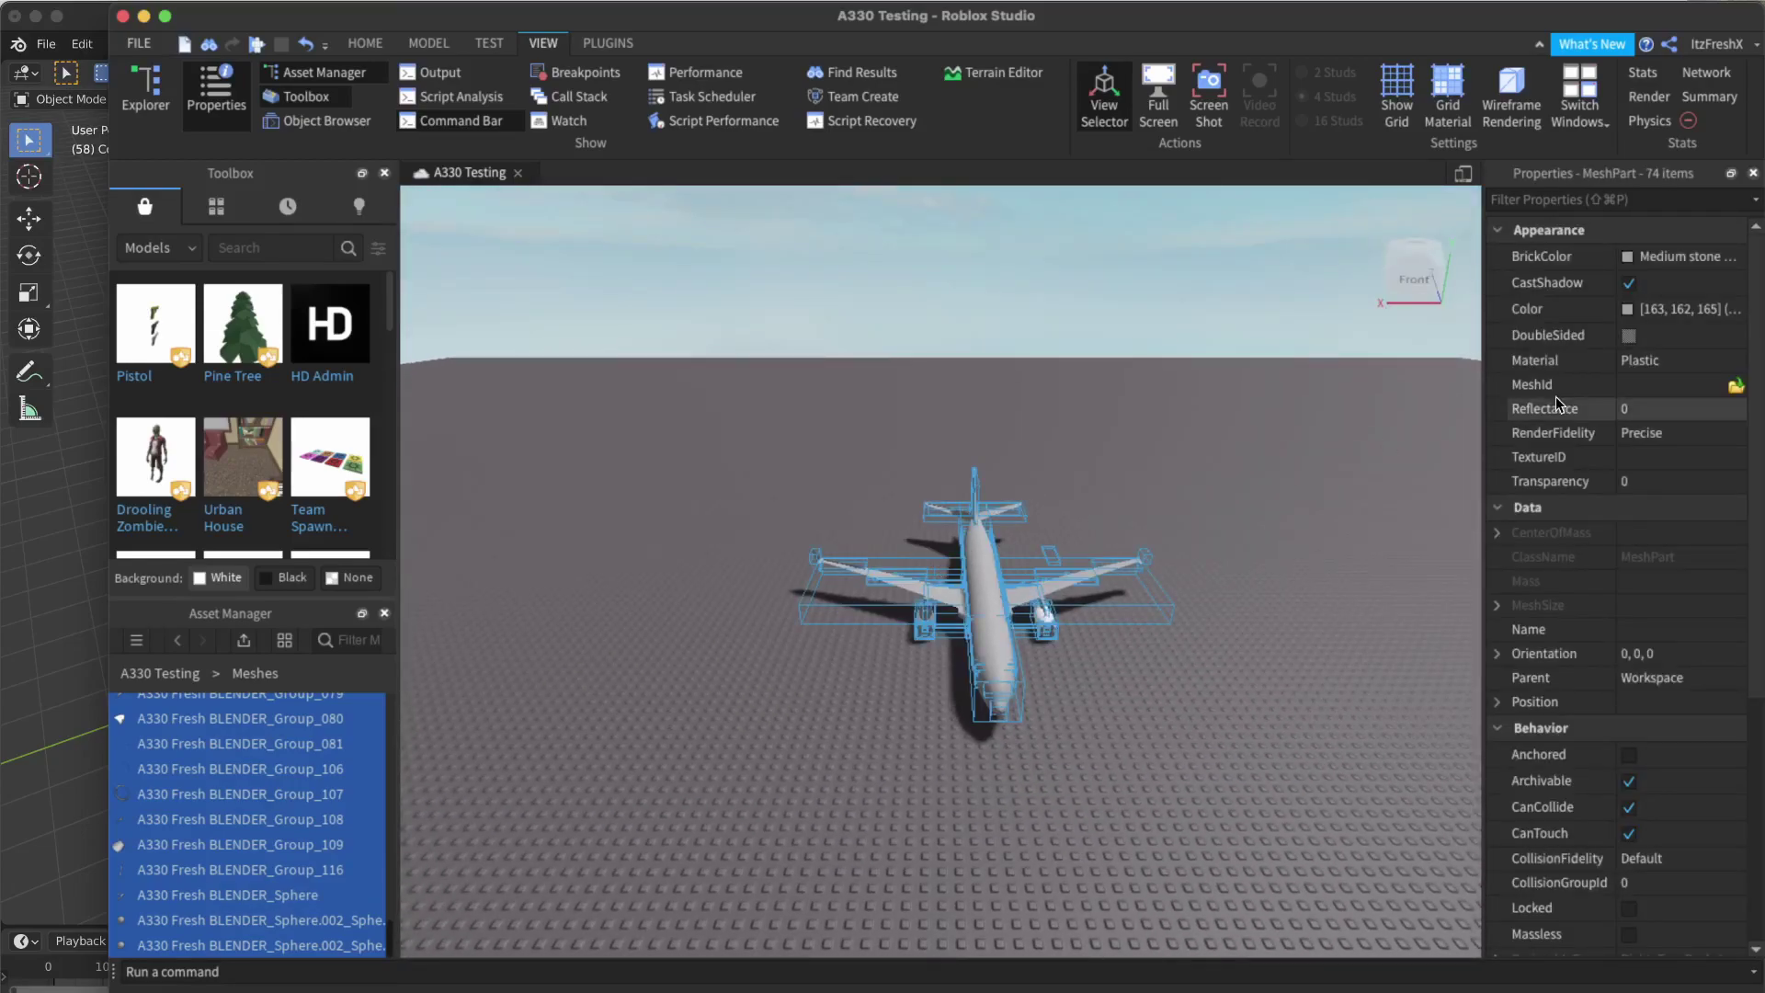
click(1628, 341)
click(1105, 703)
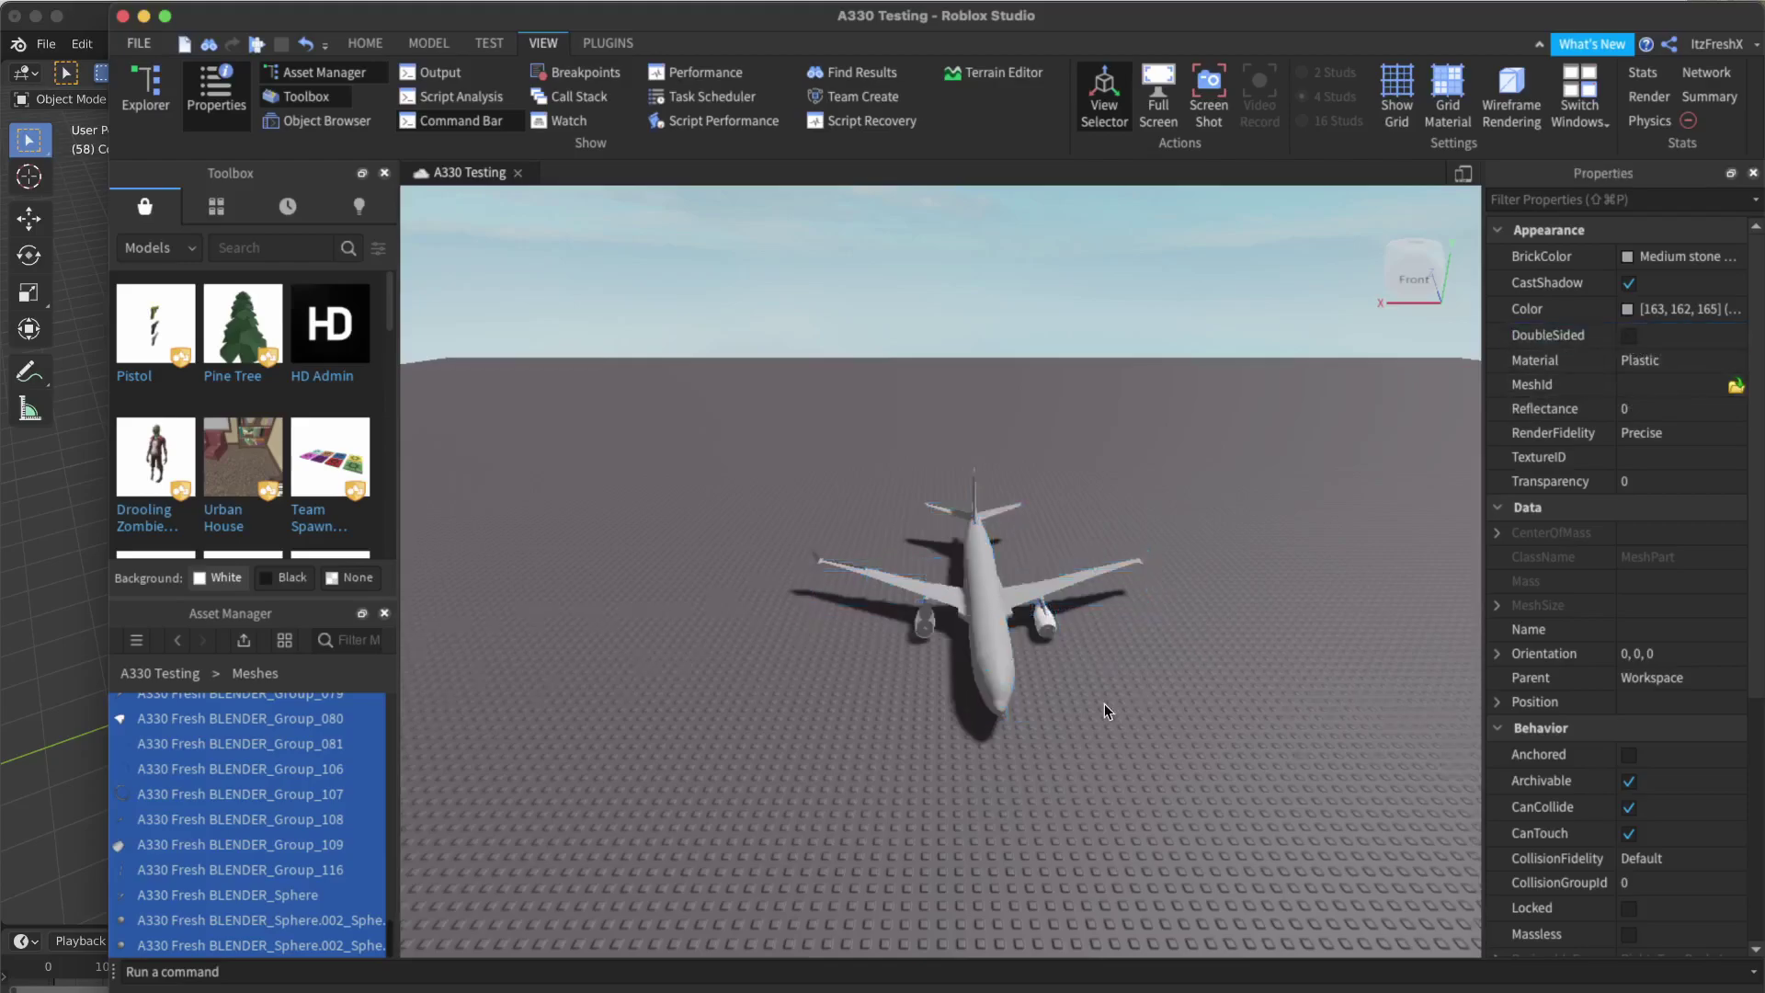
scroll(1105, 704, up, 10)
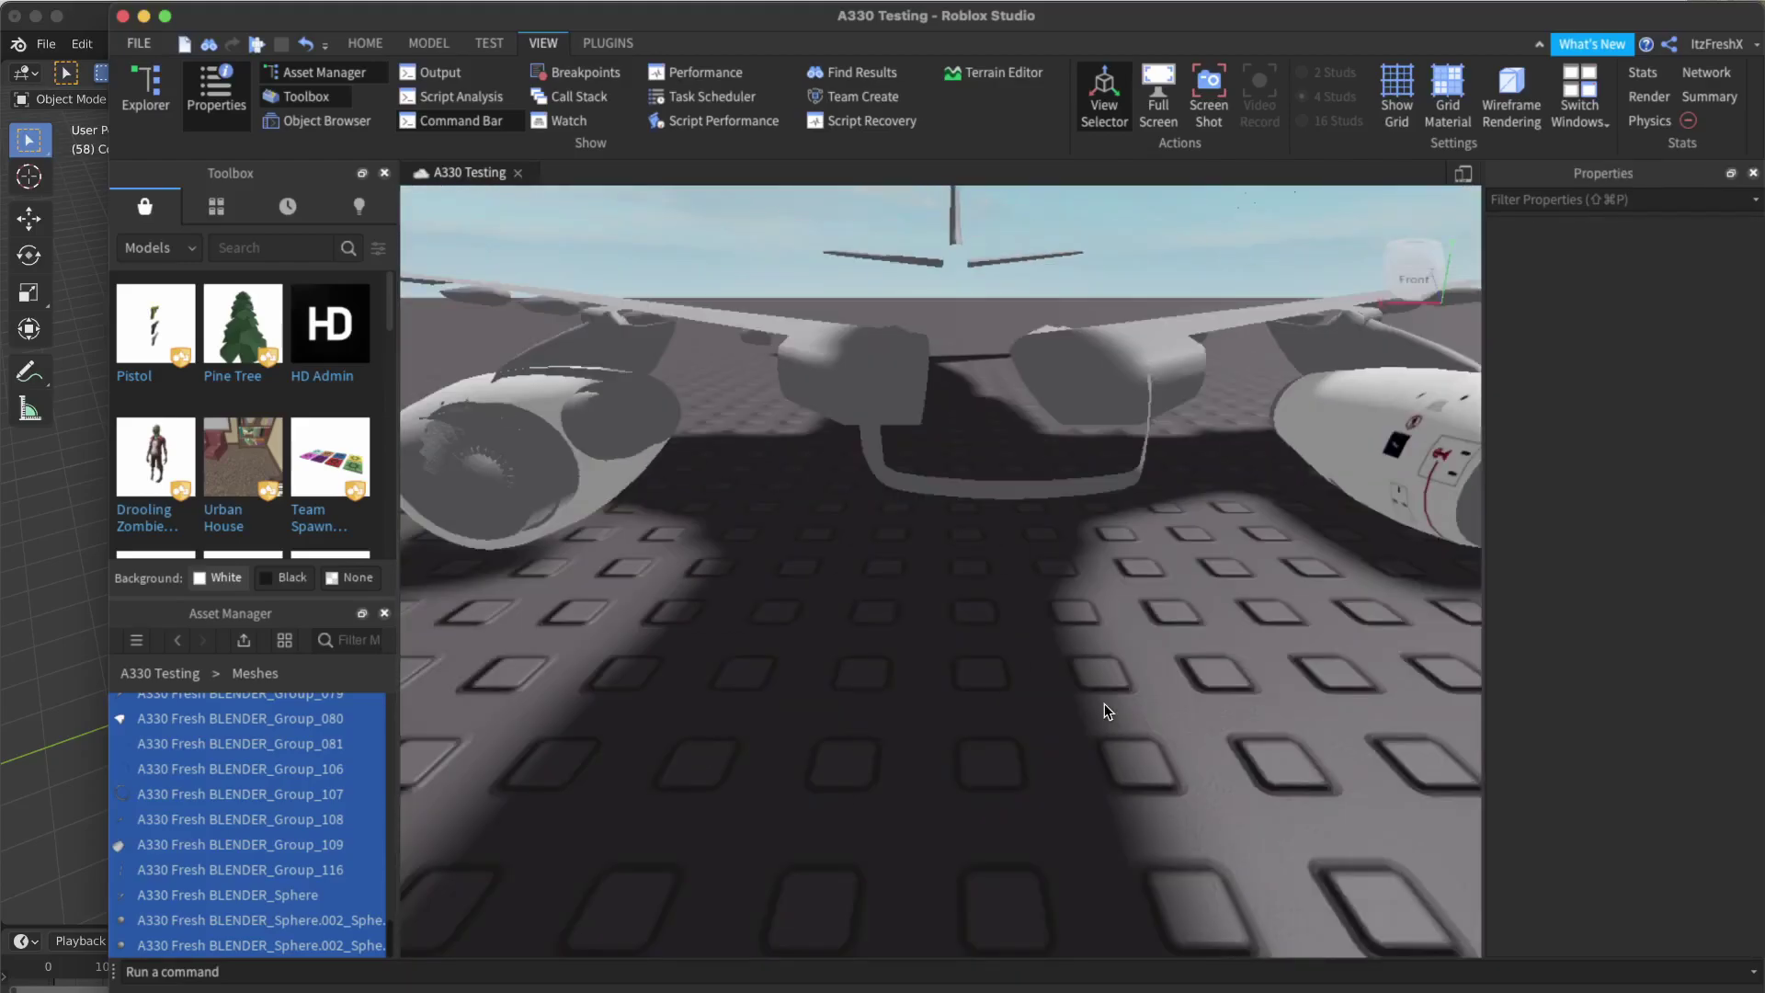
Select all of the A330's mesh parts, turn on DoubleSided for them and inspect the fuselage from inside.
key(ctrl+a)
key(f)
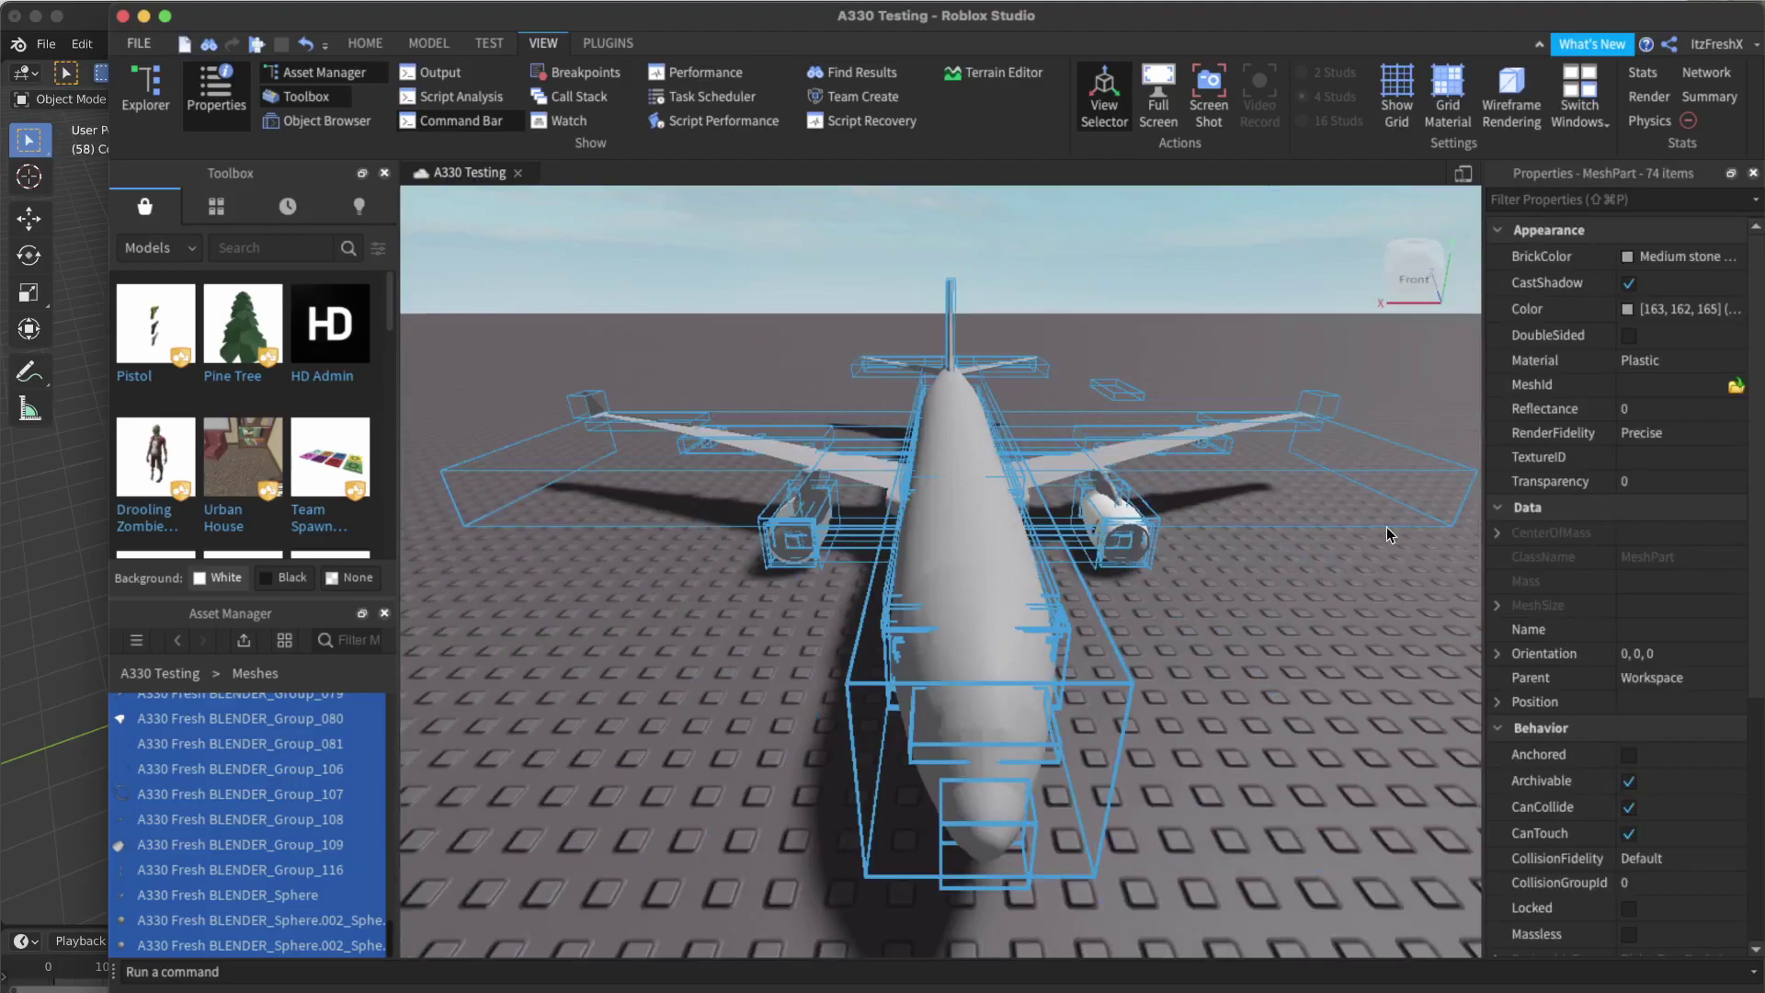
click(1272, 667)
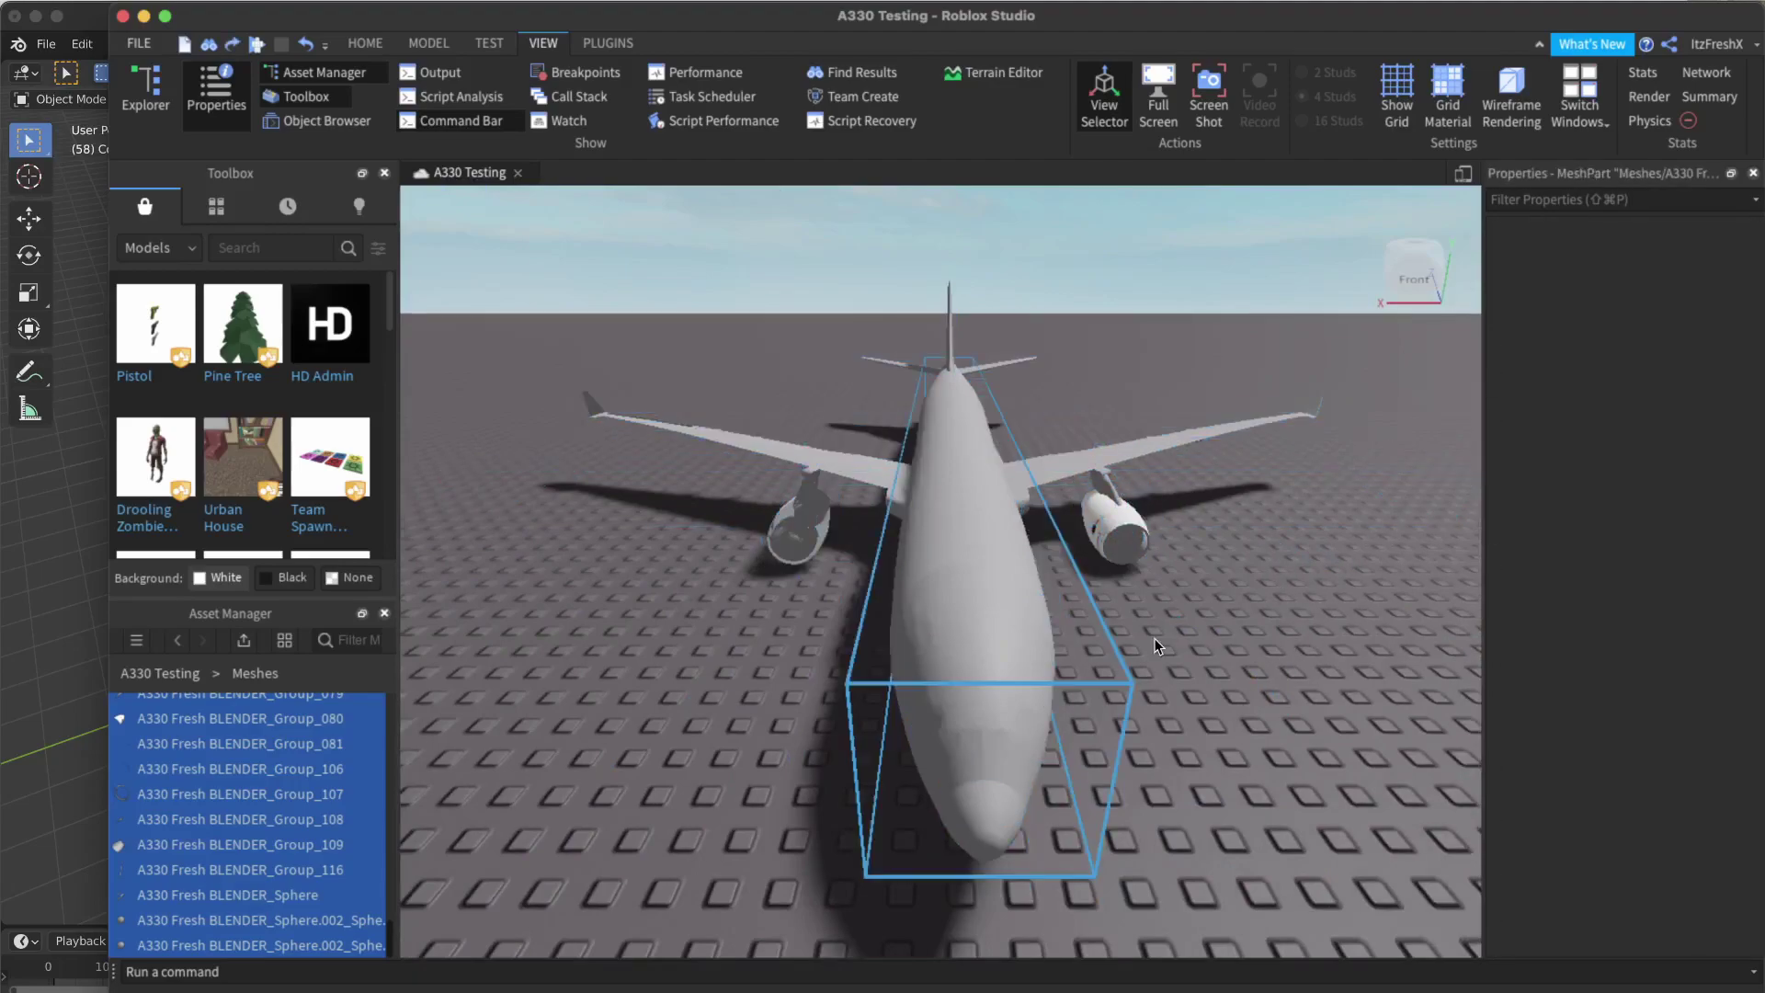
key(ctrl+a)
click(882, 586)
click(915, 579)
drag(664, 314, 1324, 807)
click(1633, 338)
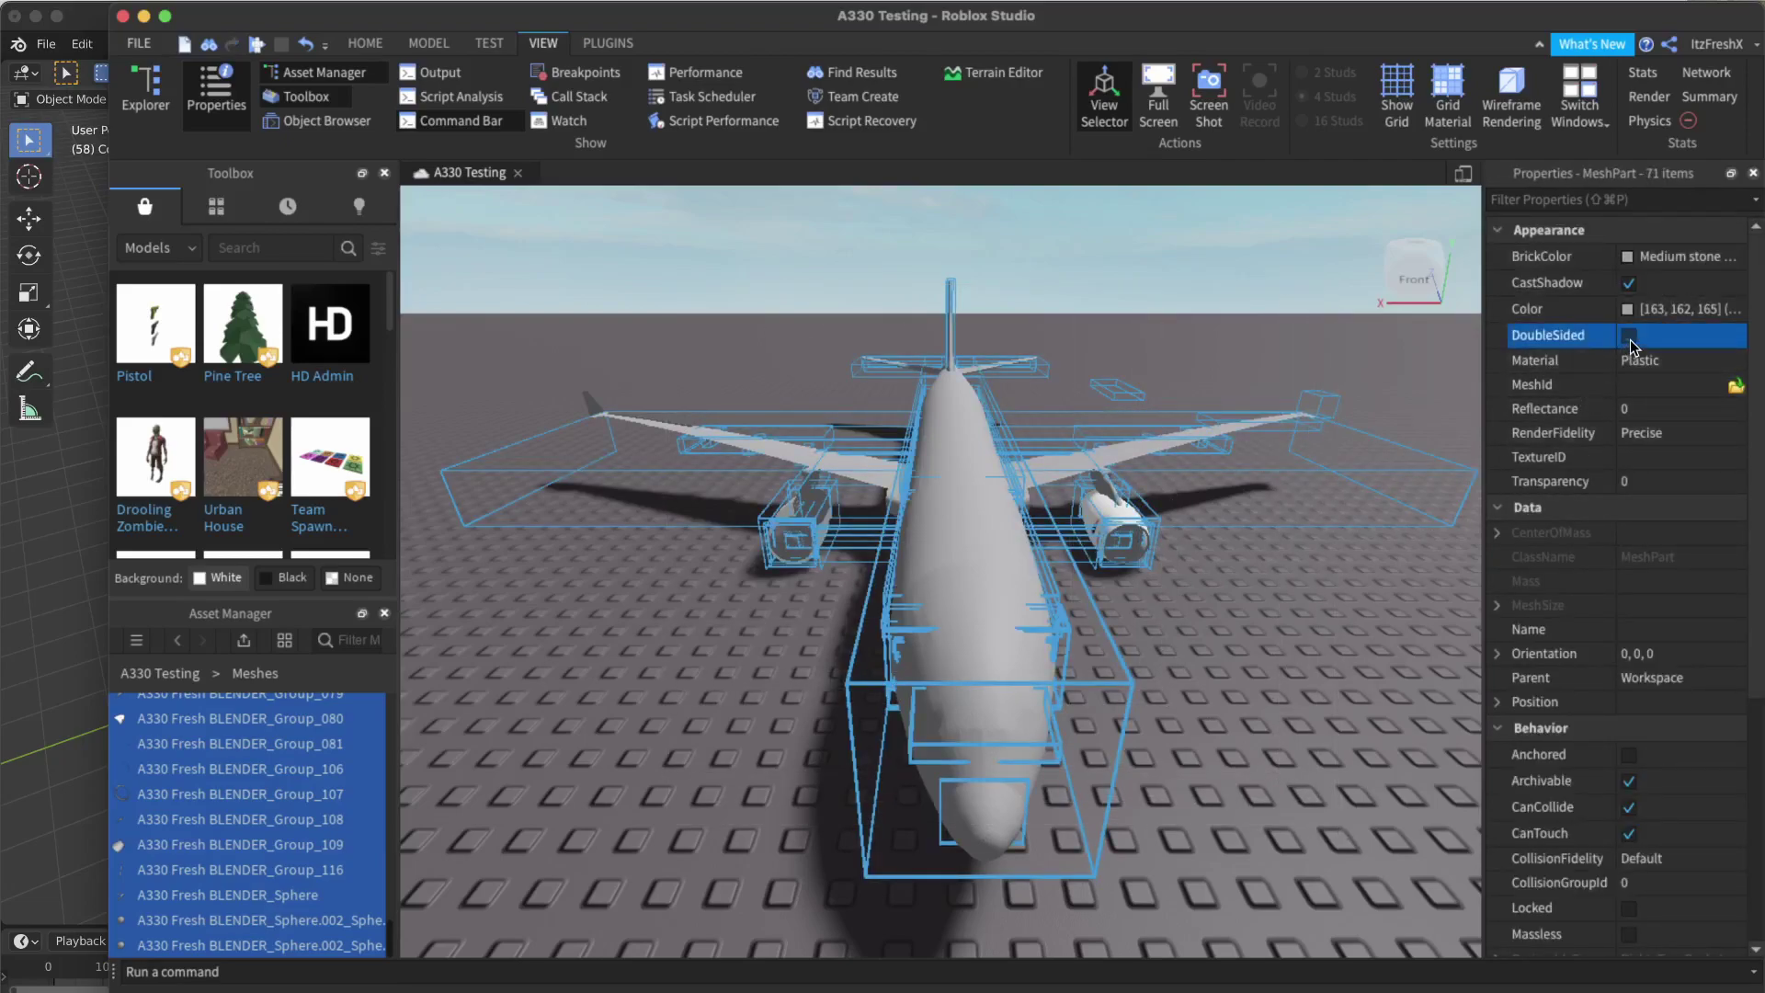
click(1370, 585)
key(w)
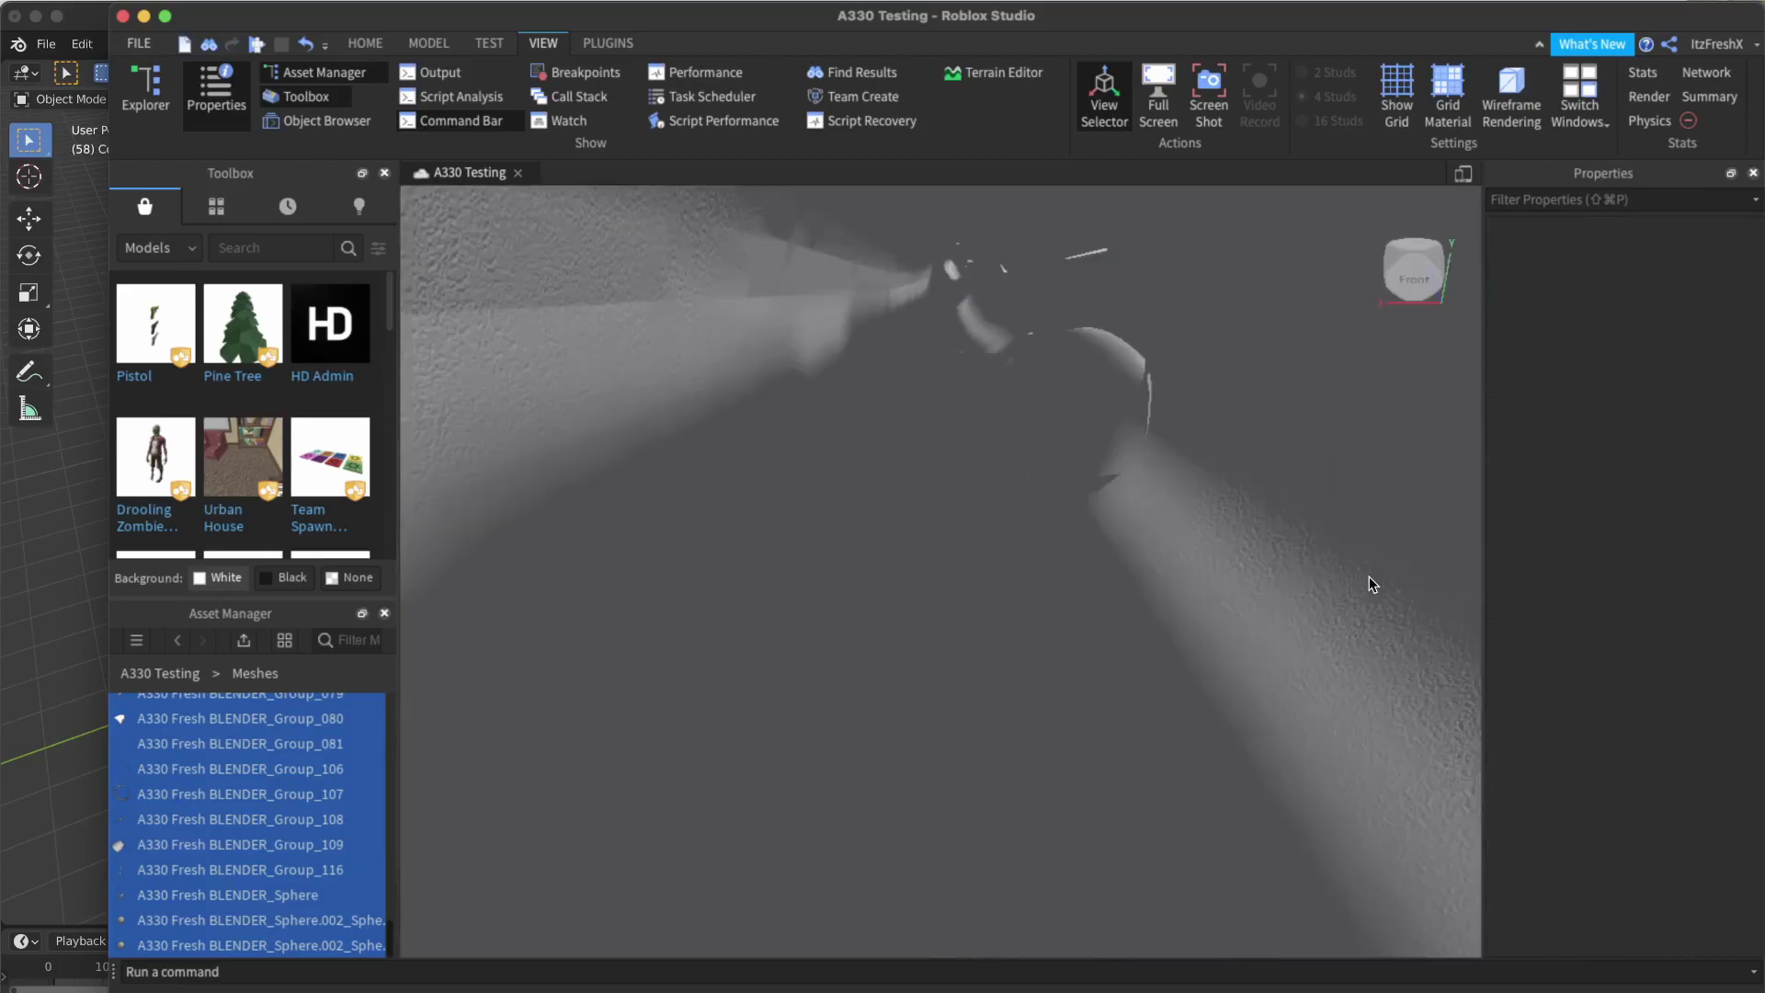
right_drag(1101, 394, 886, 280)
key(s)
Delete the large airplane model with landing gear and the imported A330 from the workspace.
click(830, 449)
click(1628, 335)
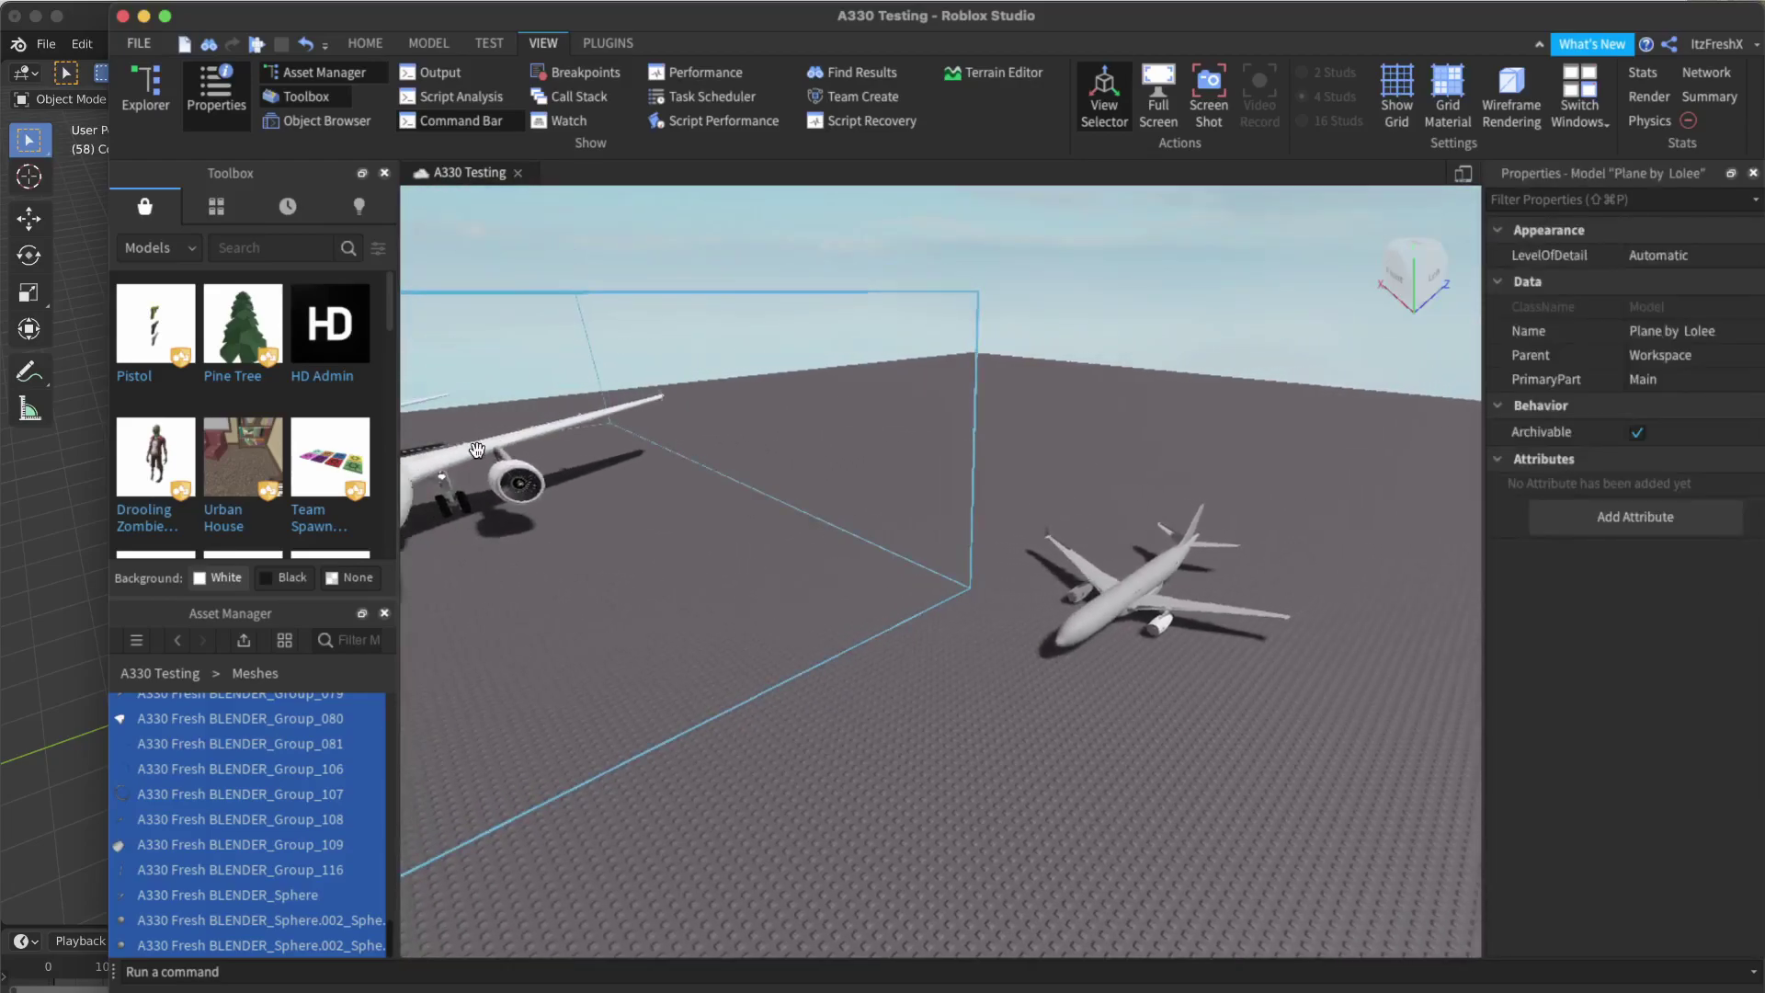
key(Delete)
key(w)
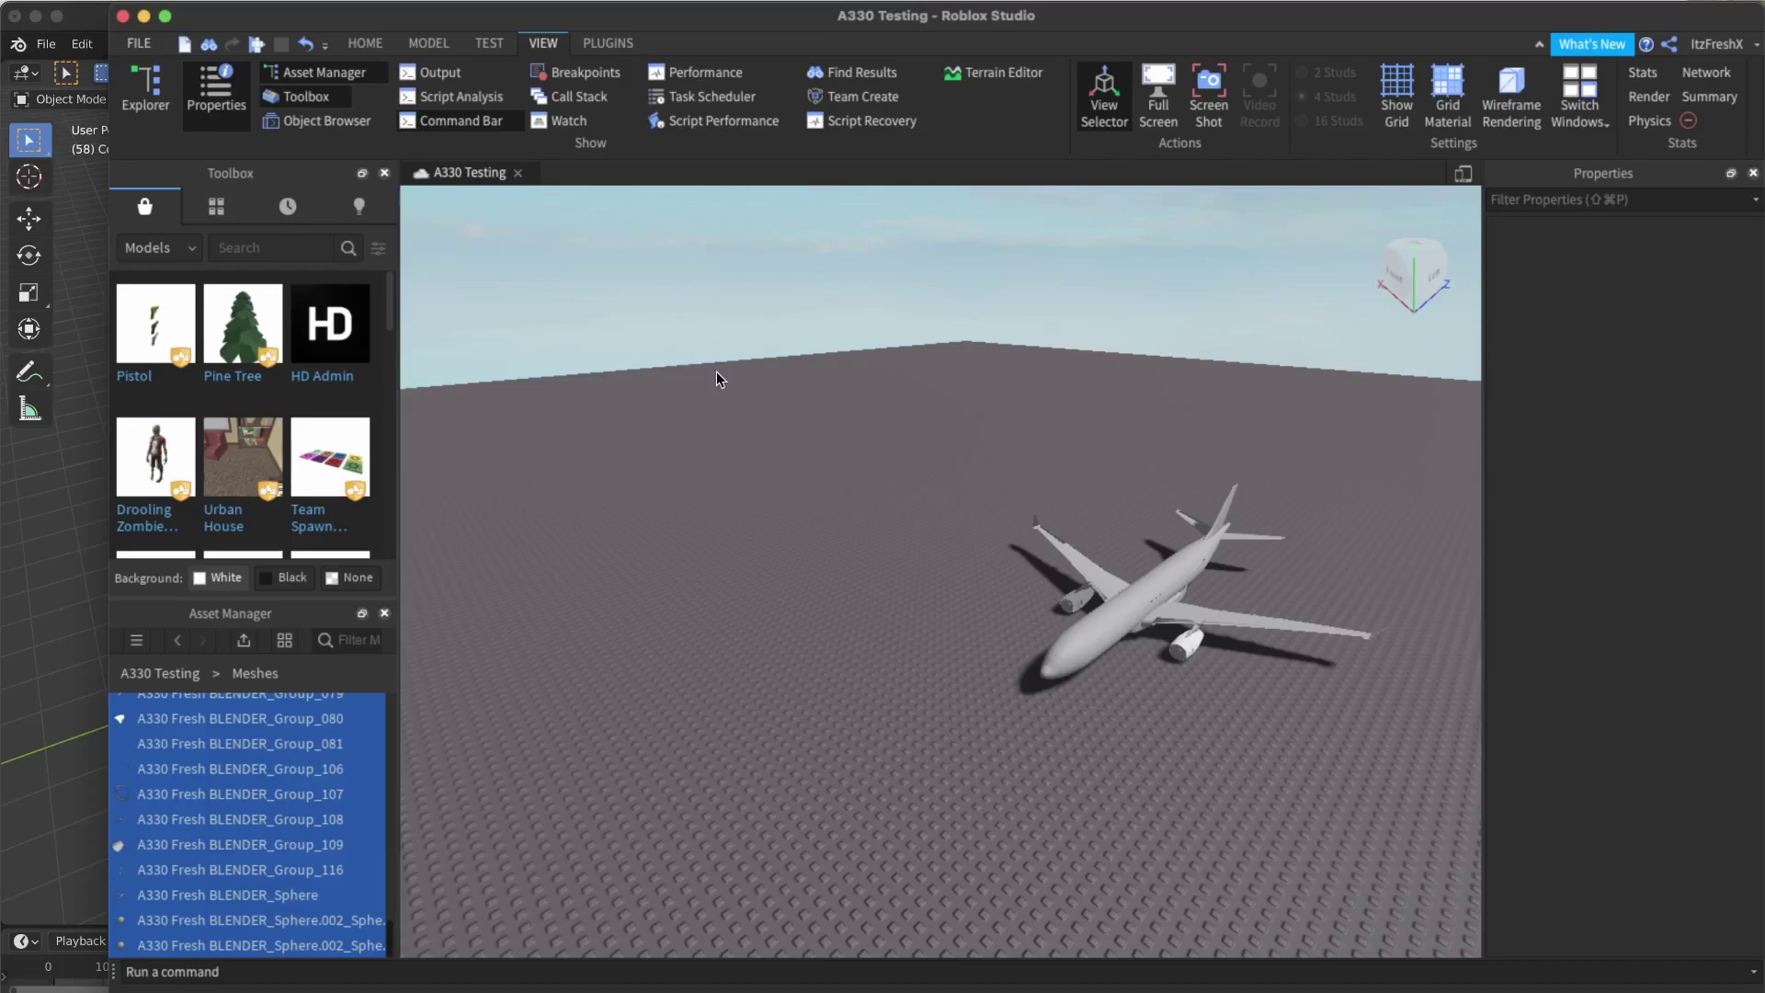
drag(824, 351, 1501, 984)
key(Delete)
Try to remove the selected A330 Fresh BLENDER meshes from the game's assets.
right_click(278, 742)
click(278, 742)
right_click(281, 749)
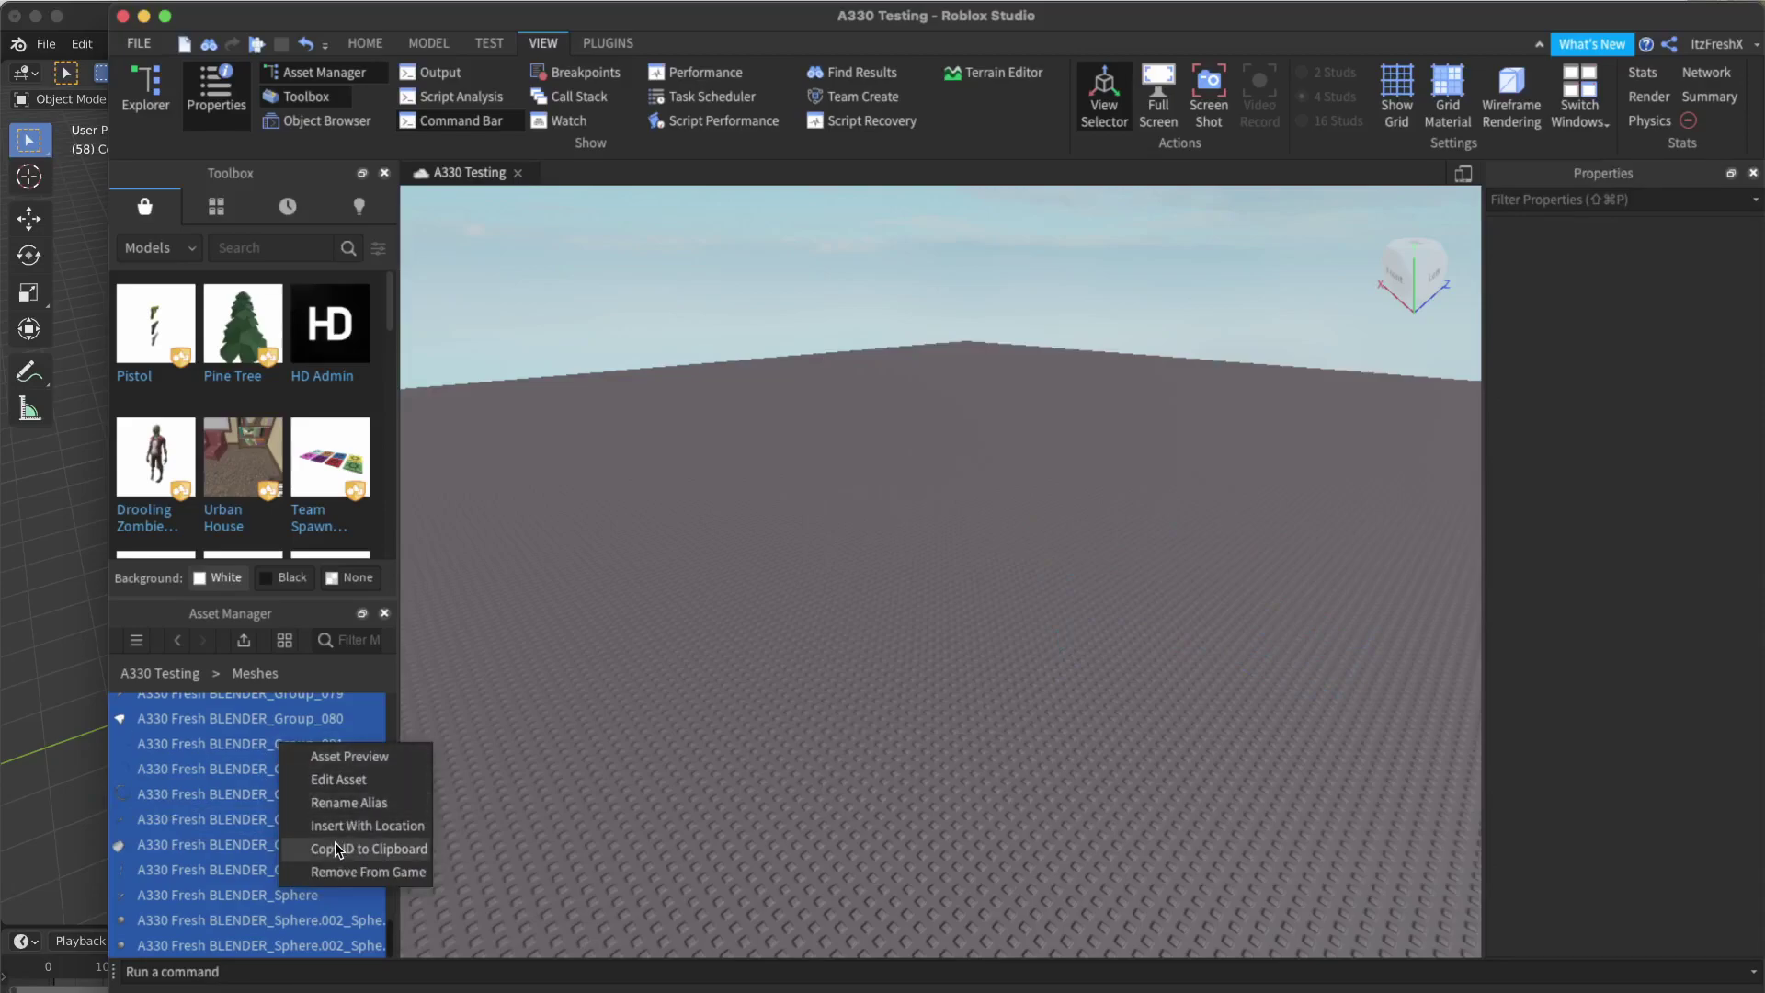
click(335, 866)
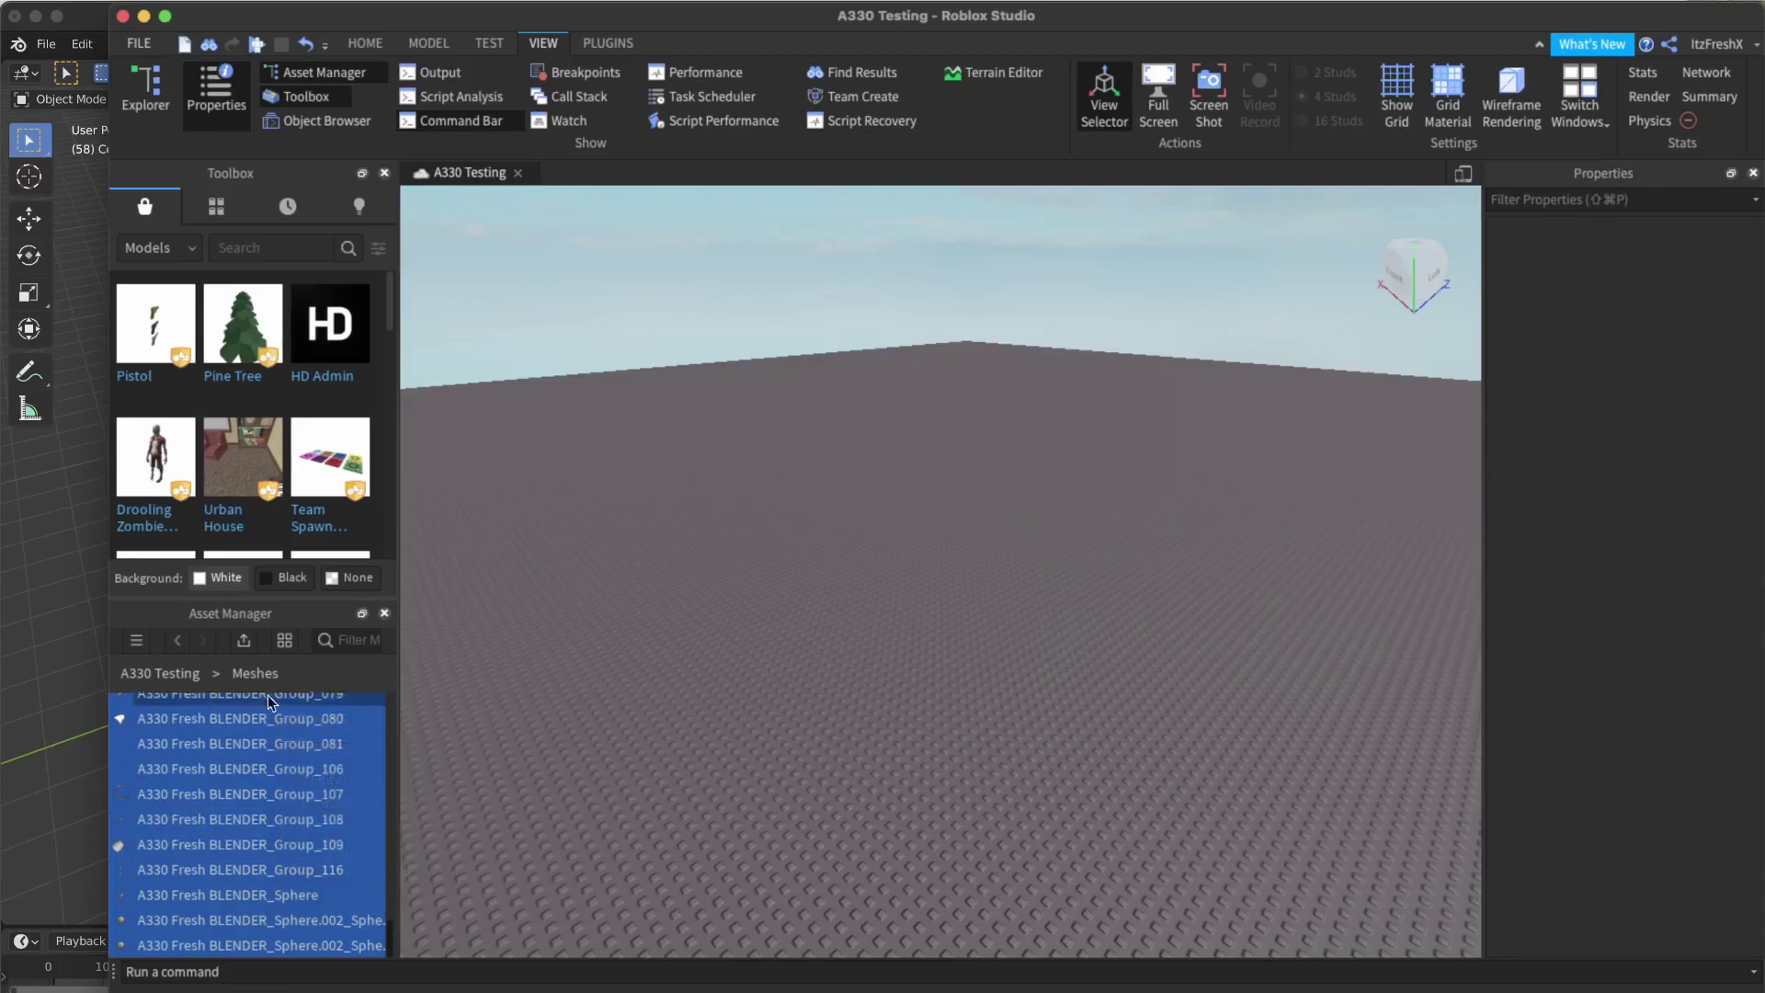
right_click(303, 799)
click(349, 921)
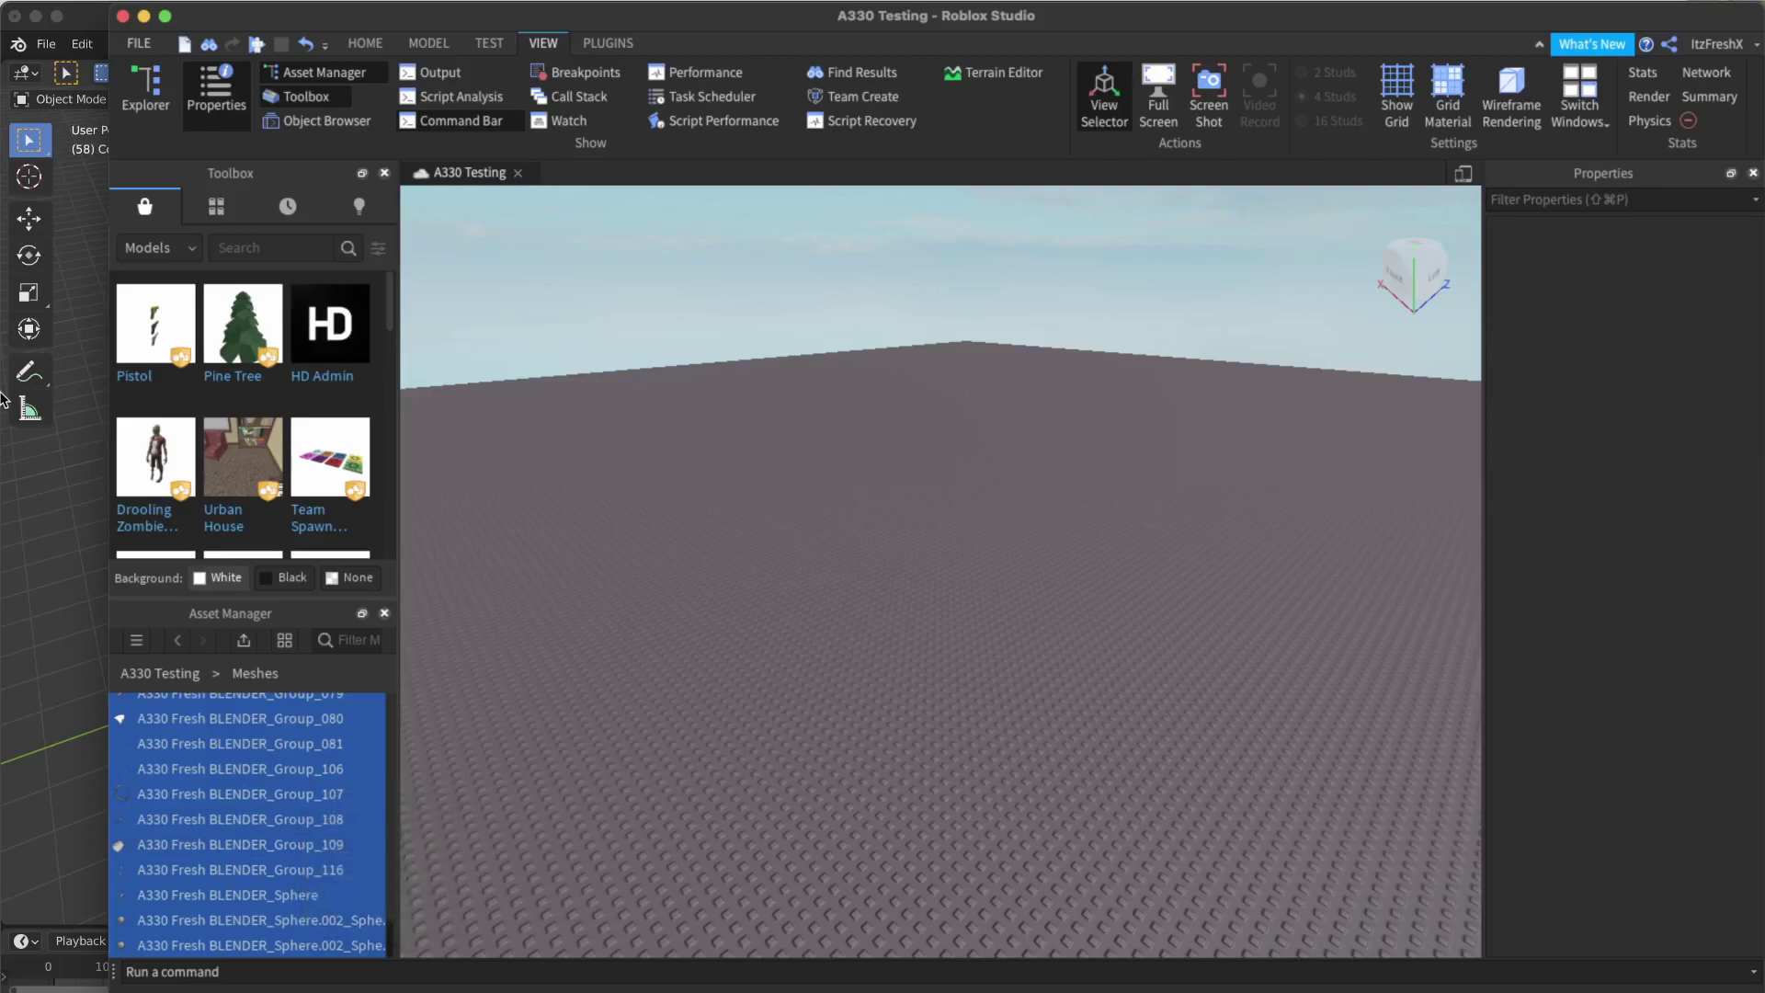
Switch to Fresh's plane.blend in Blender, select the jet's fuselage and look at the aircraft from its side and nose.
click(4, 400)
click(984, 258)
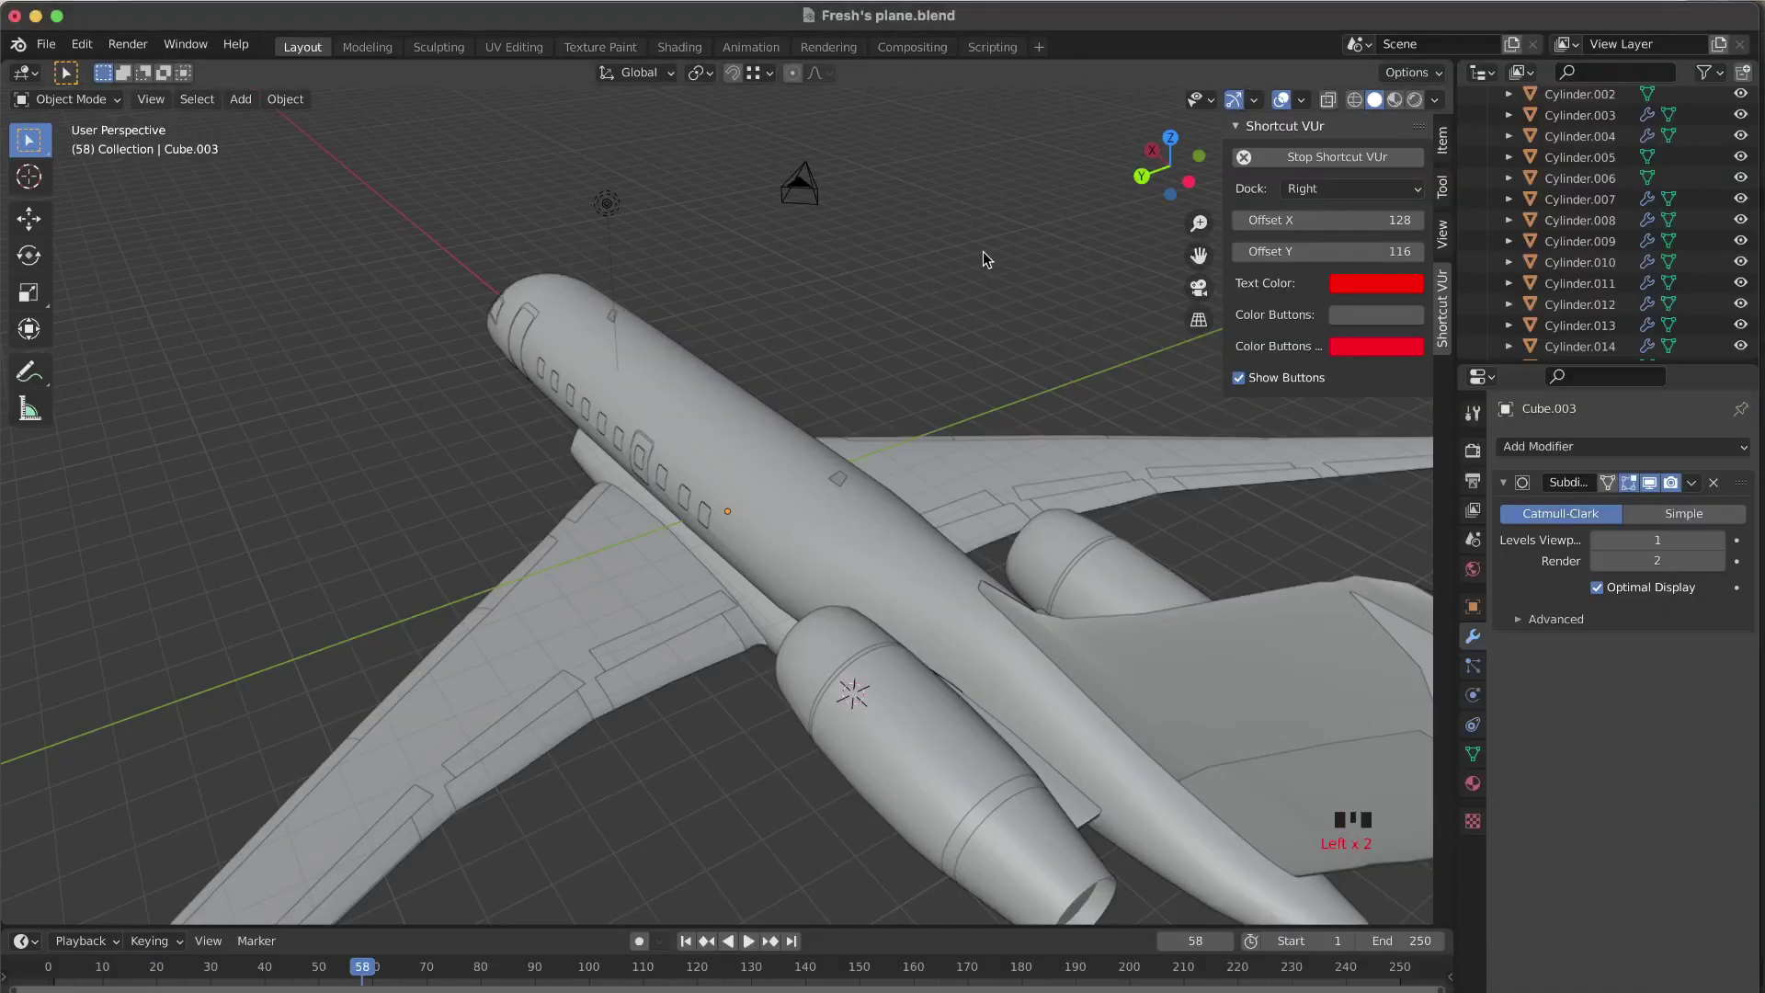
scroll(983, 259, left, 10)
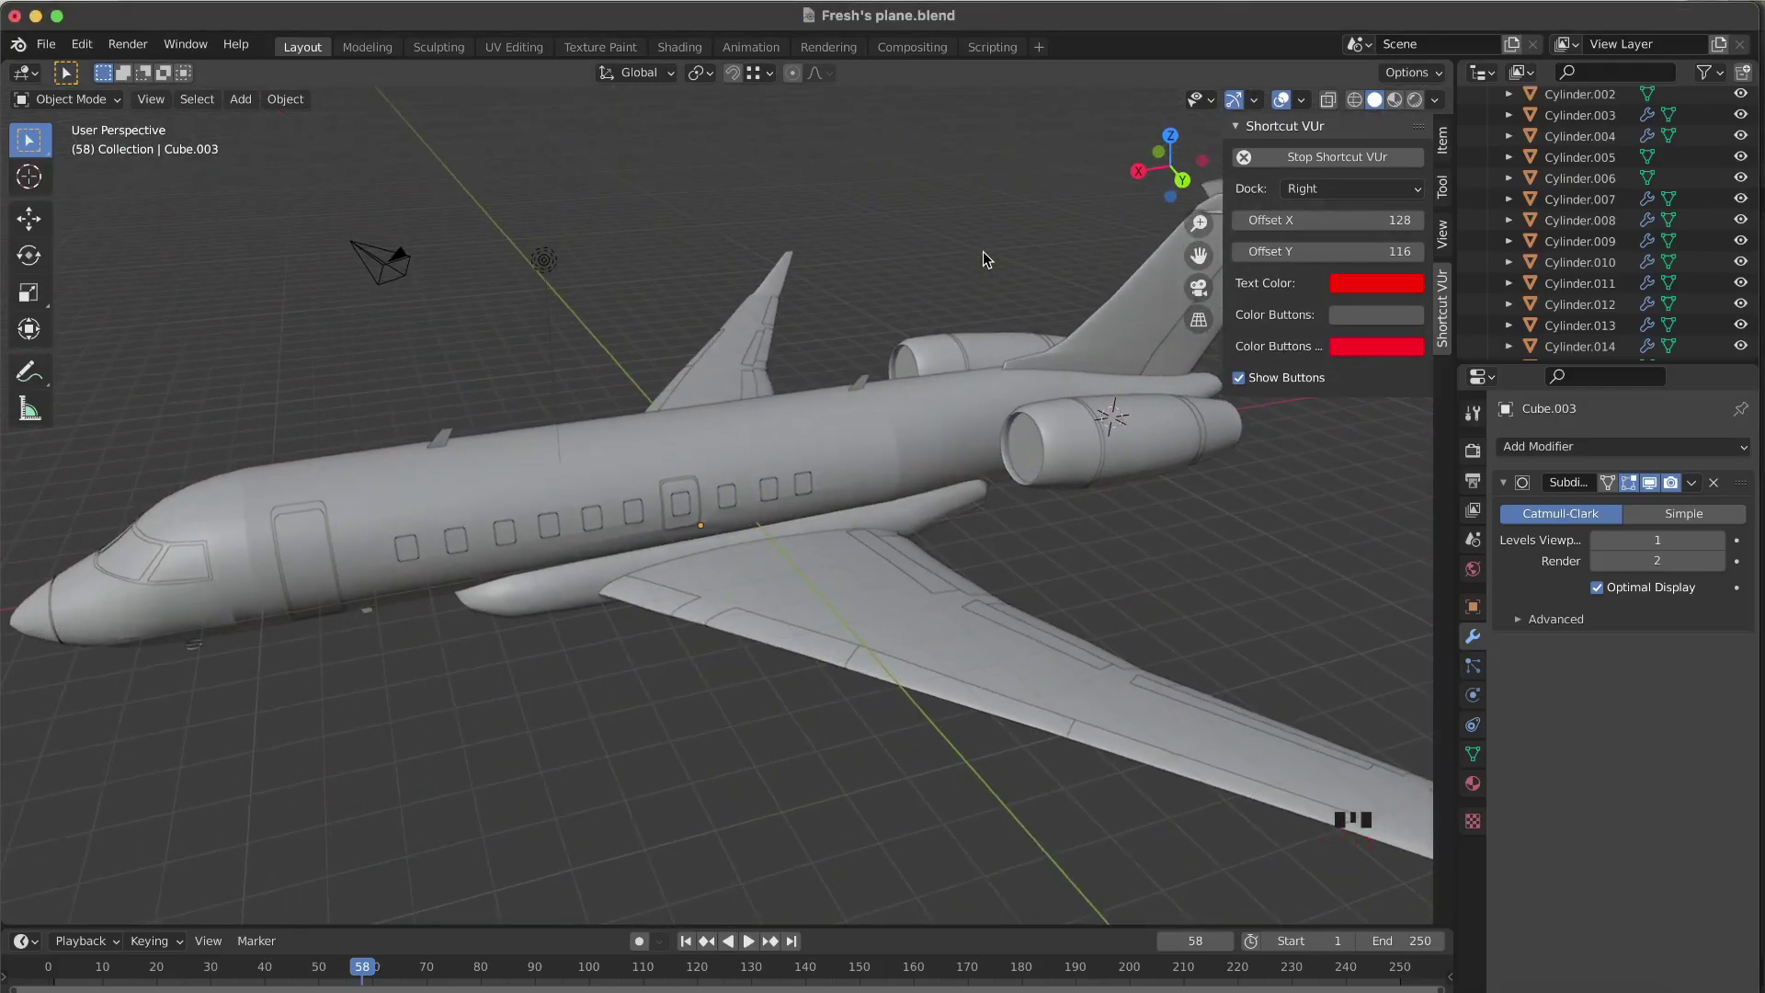
click(812, 405)
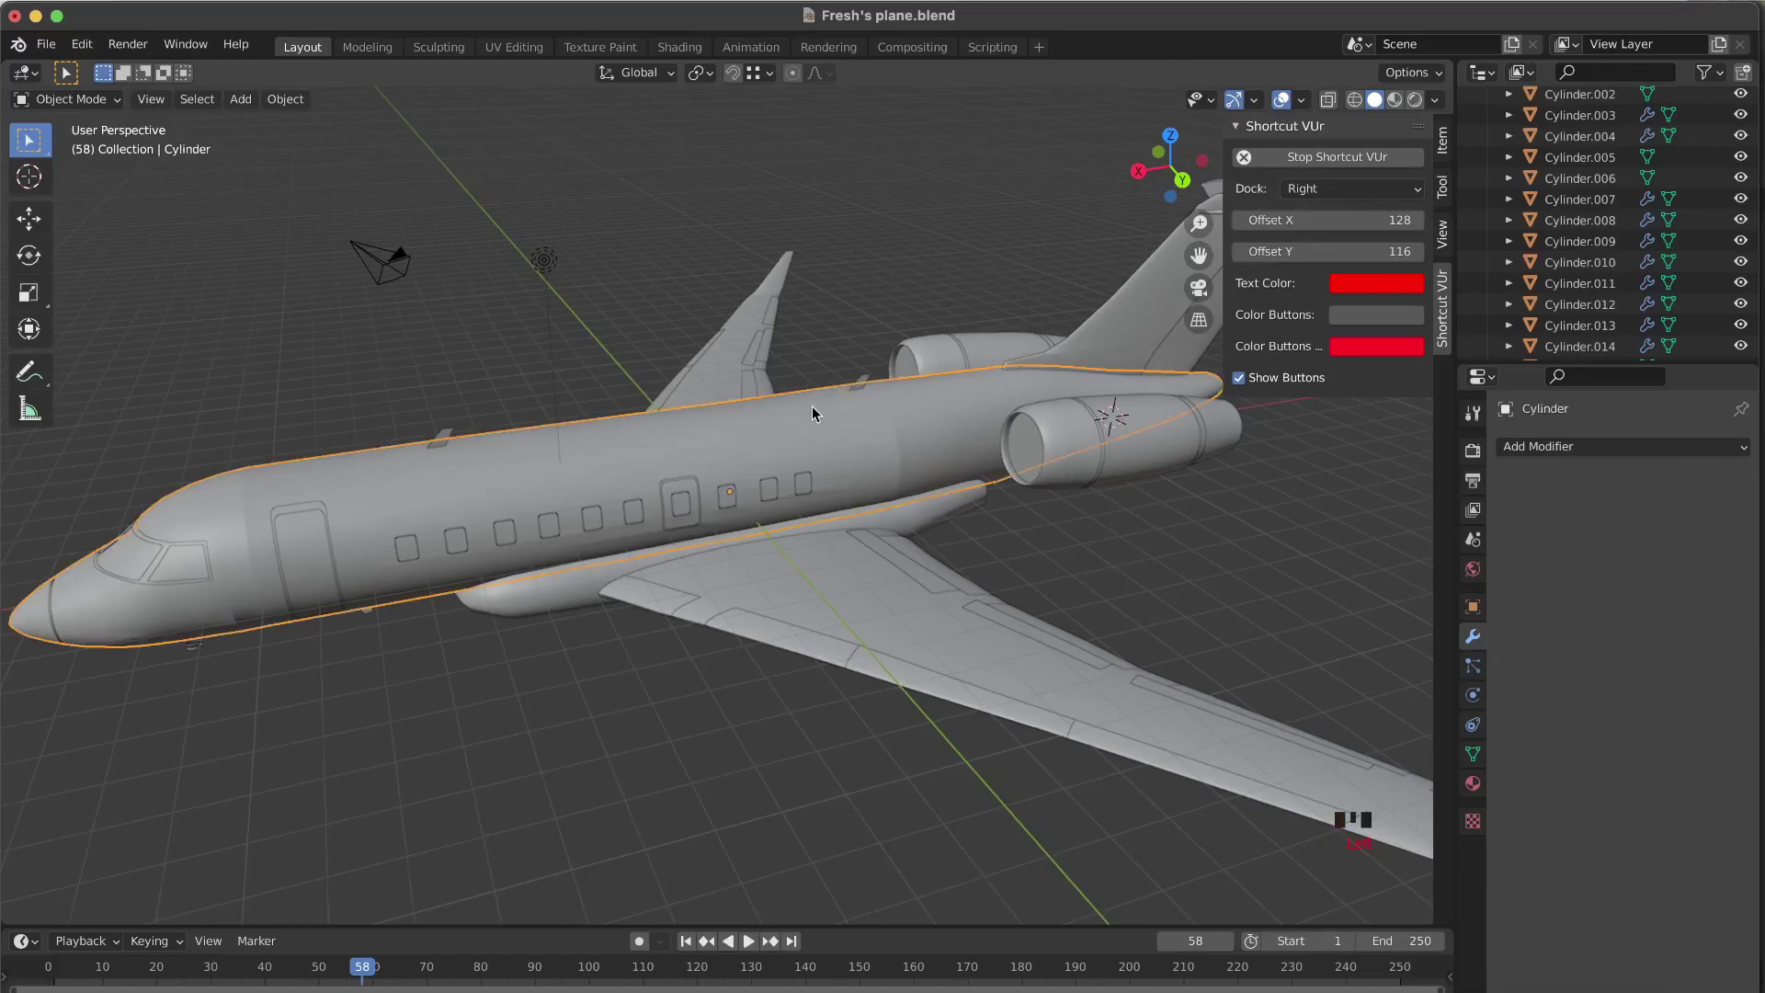
scroll(813, 406, left, 5)
scroll(488, 616, left, 10)
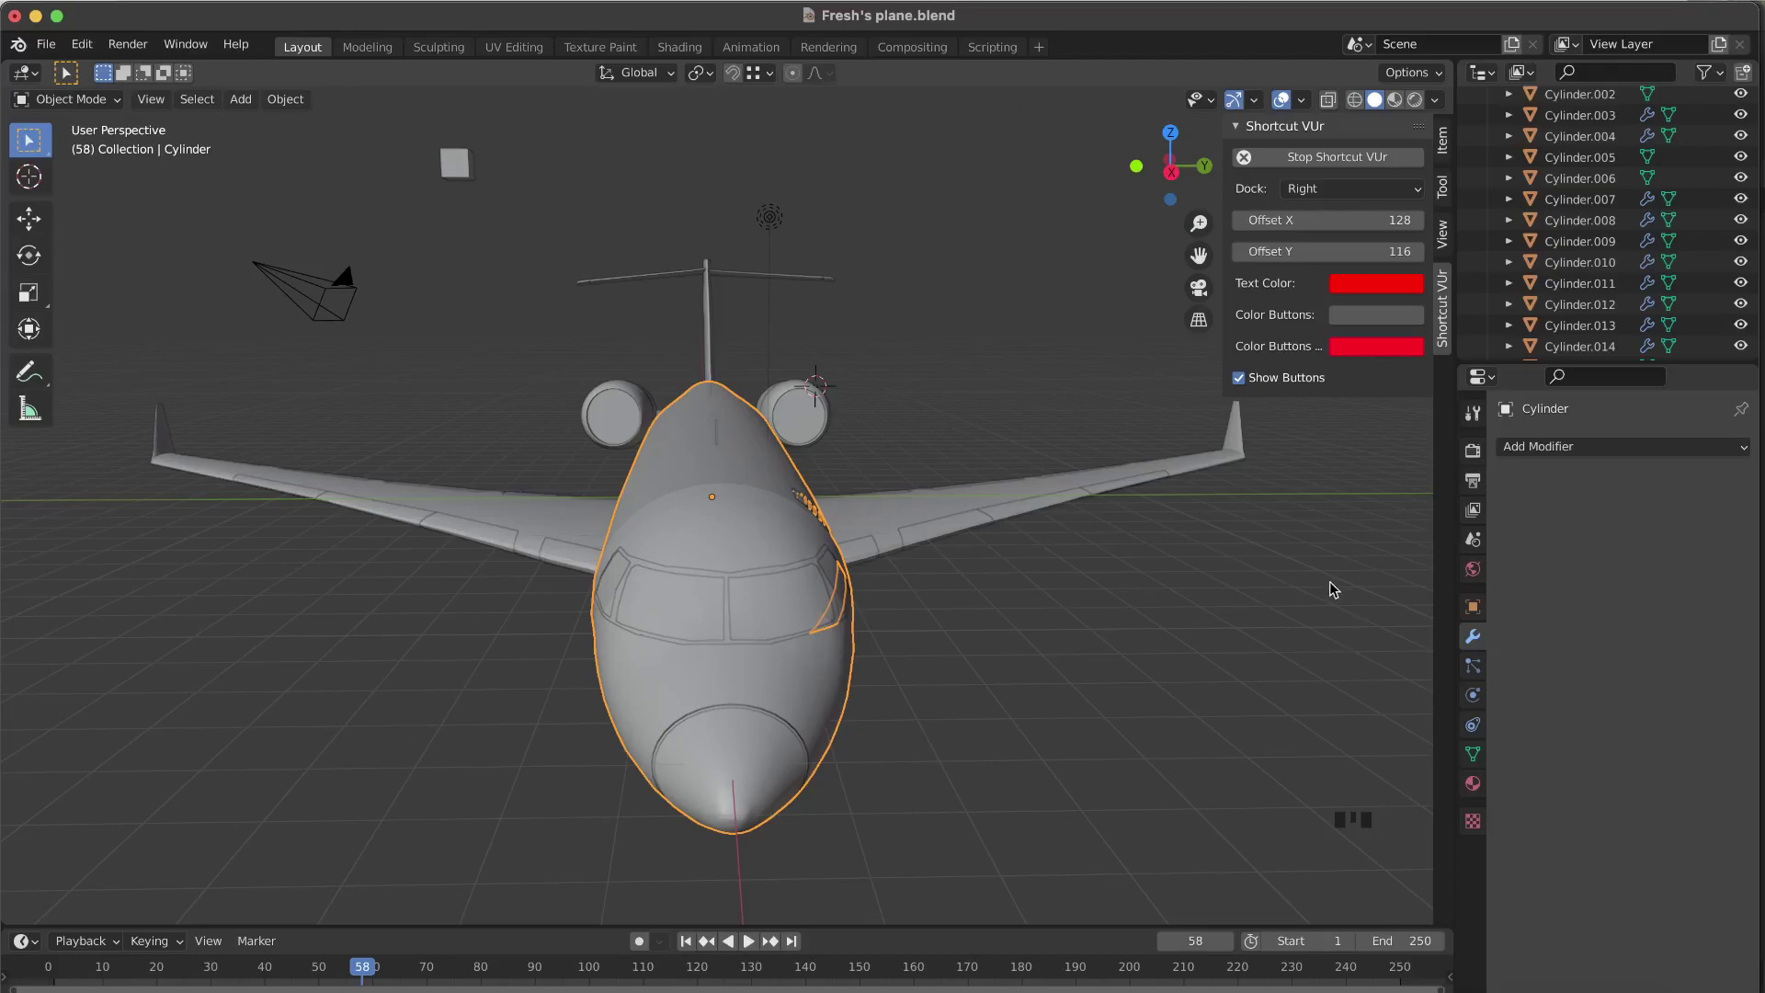
scroll(1261, 557, left, 10)
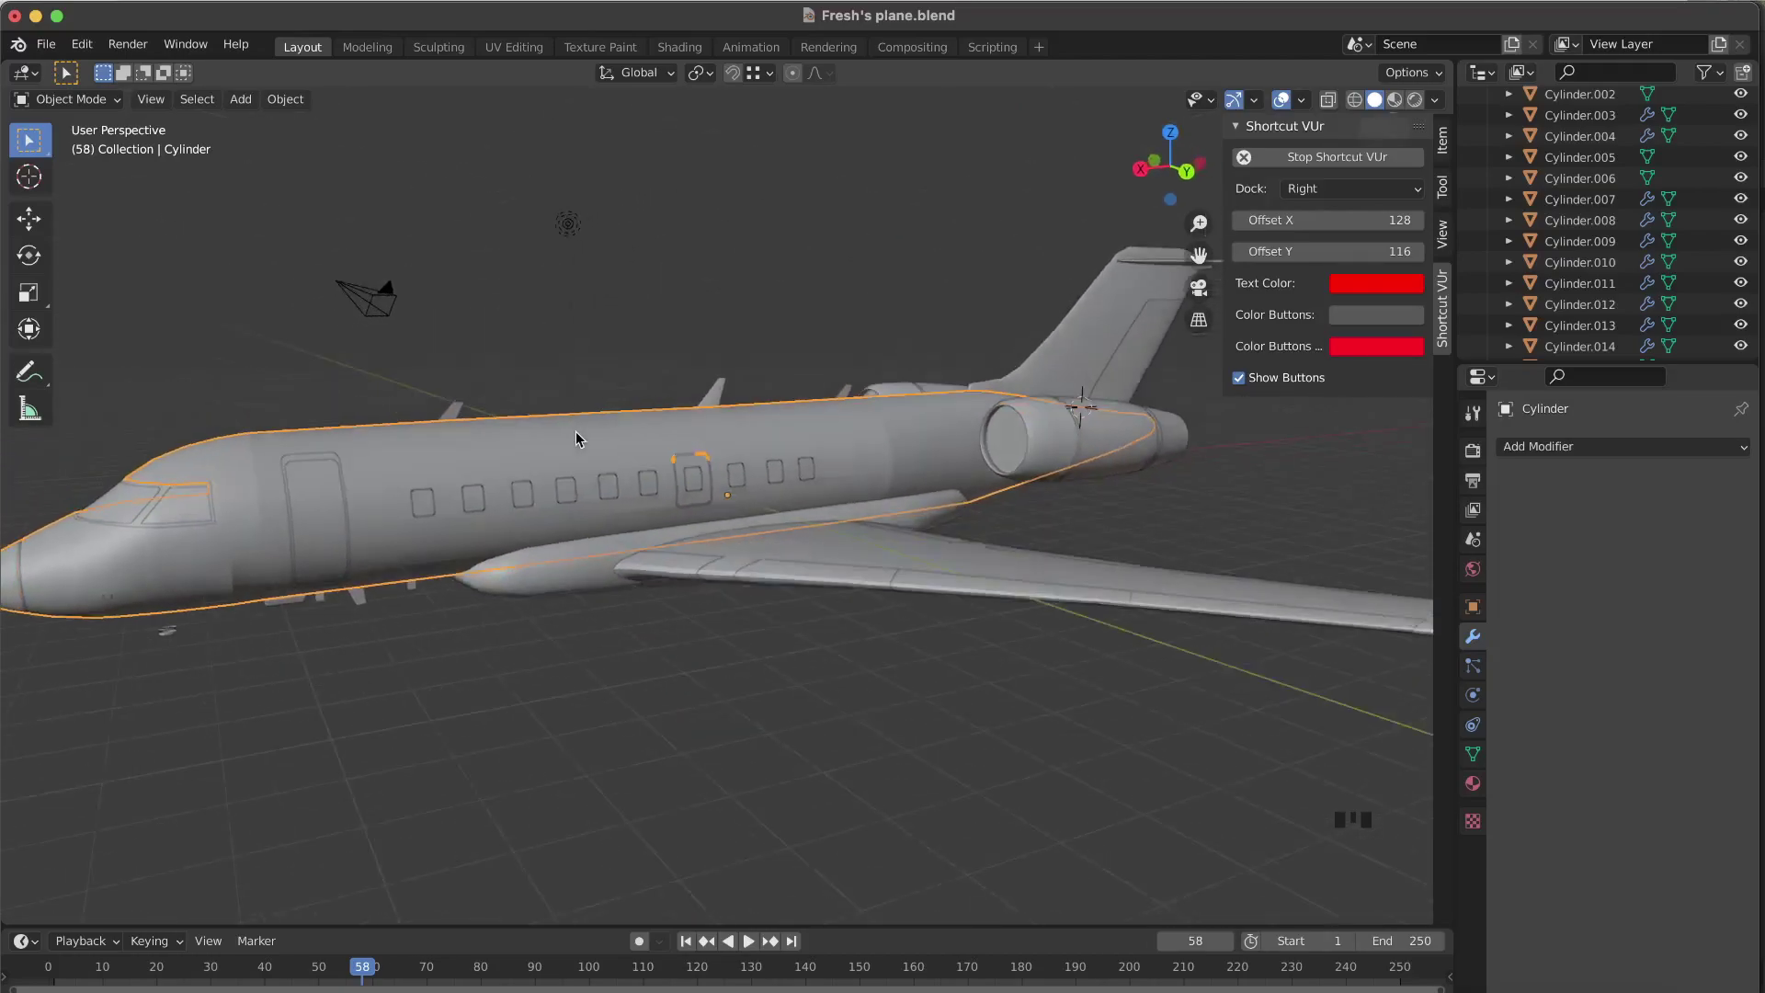
scroll(578, 438, left, 2)
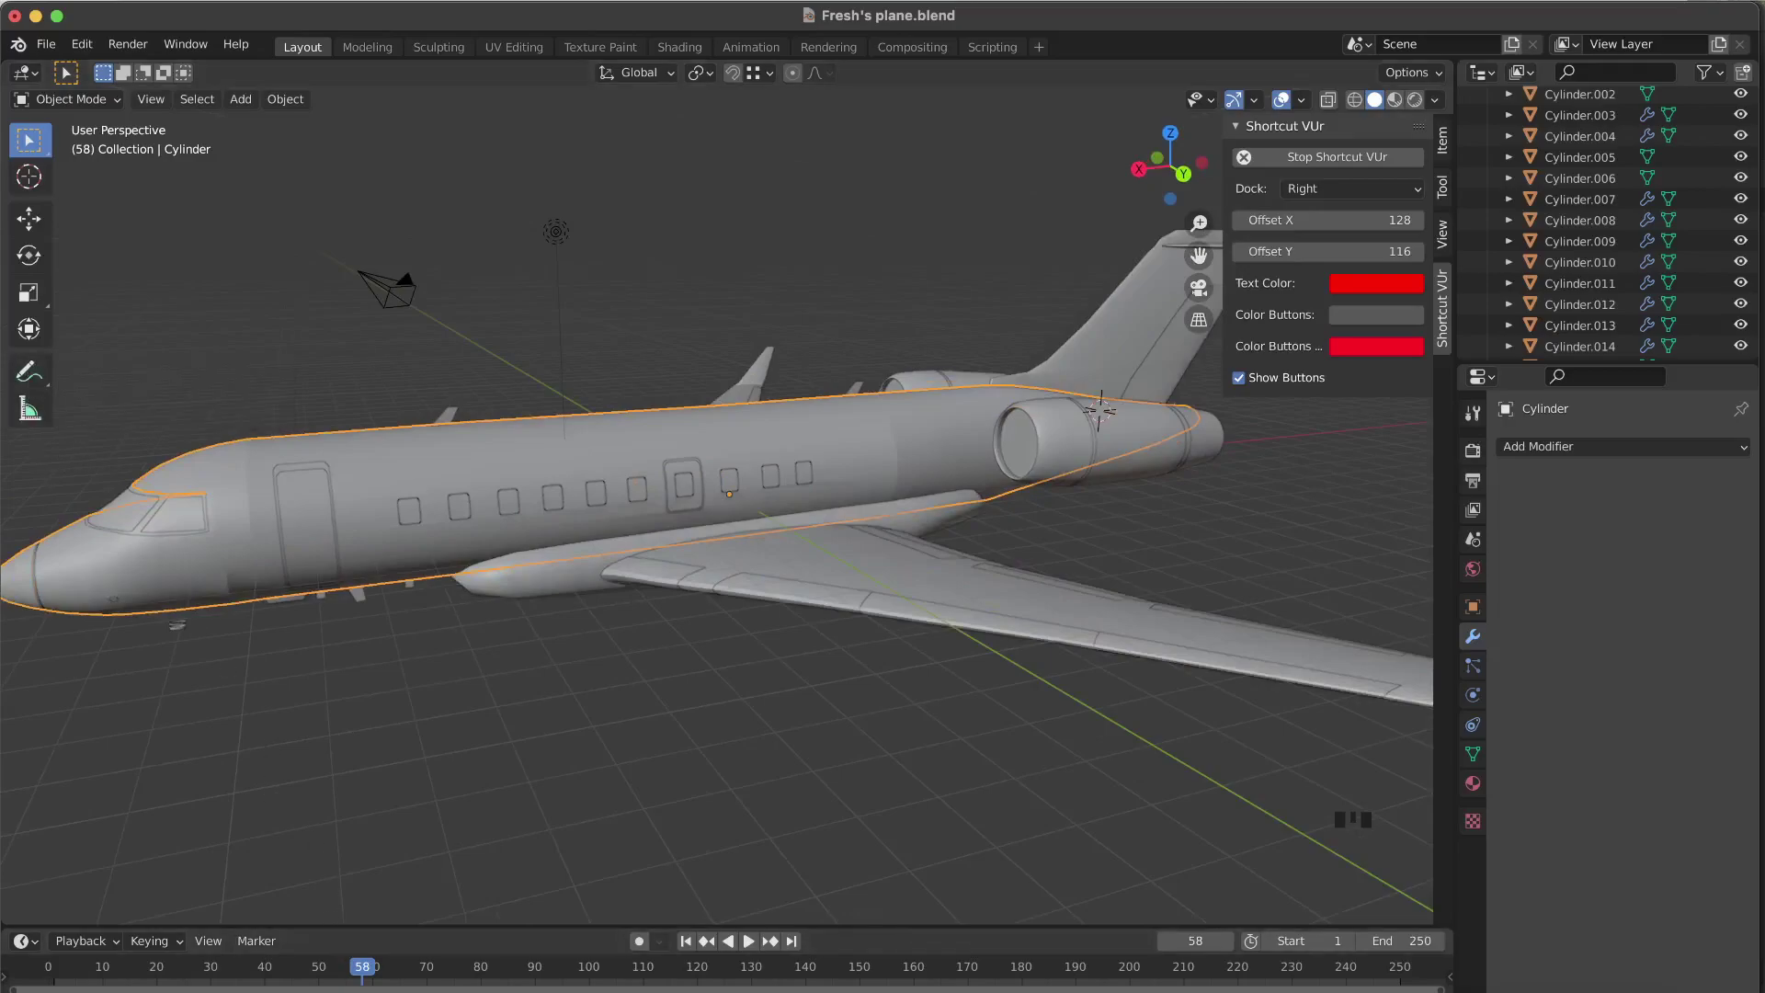
Switch to the web browser's Google results for "normals" and look closely at the images illustrating surface normals.
click(377, 989)
click(186, 27)
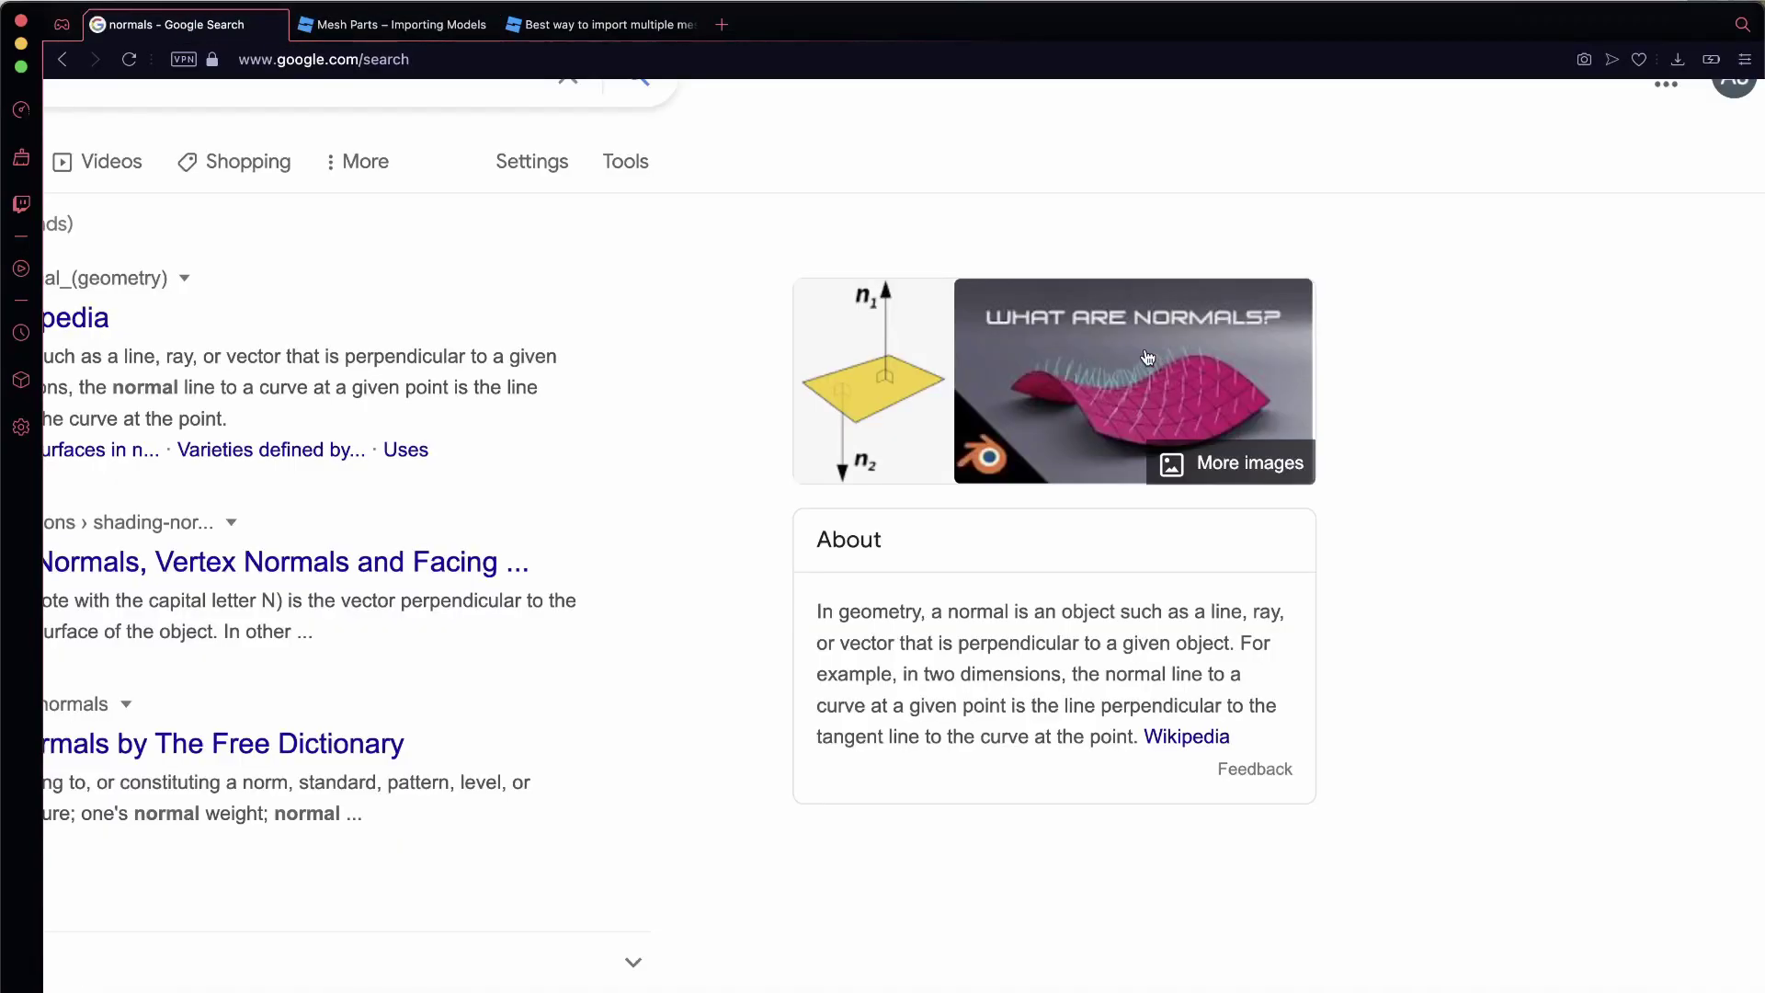
ctrl+scroll(1214, 412, up, 3)
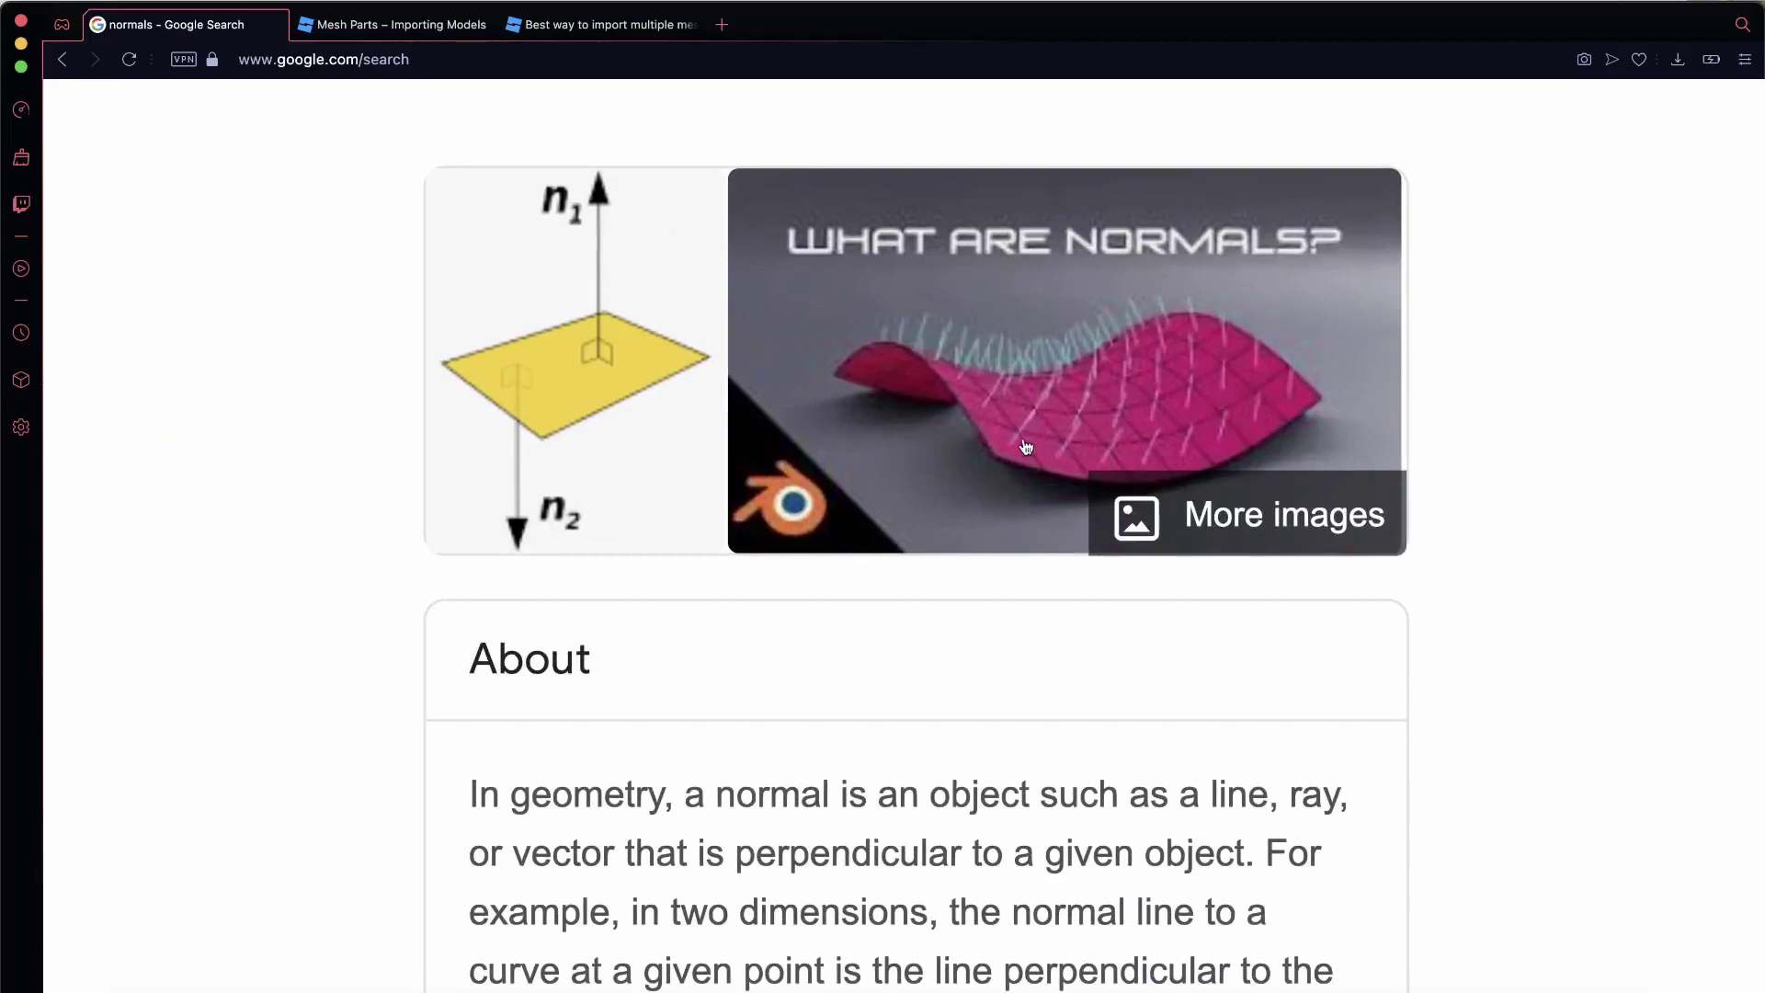
drag(3, 787, 294, 800)
Return to Blender, select the fuselage and turn on the Face Orientation overlay to show which way the jet's faces point.
click(169, 827)
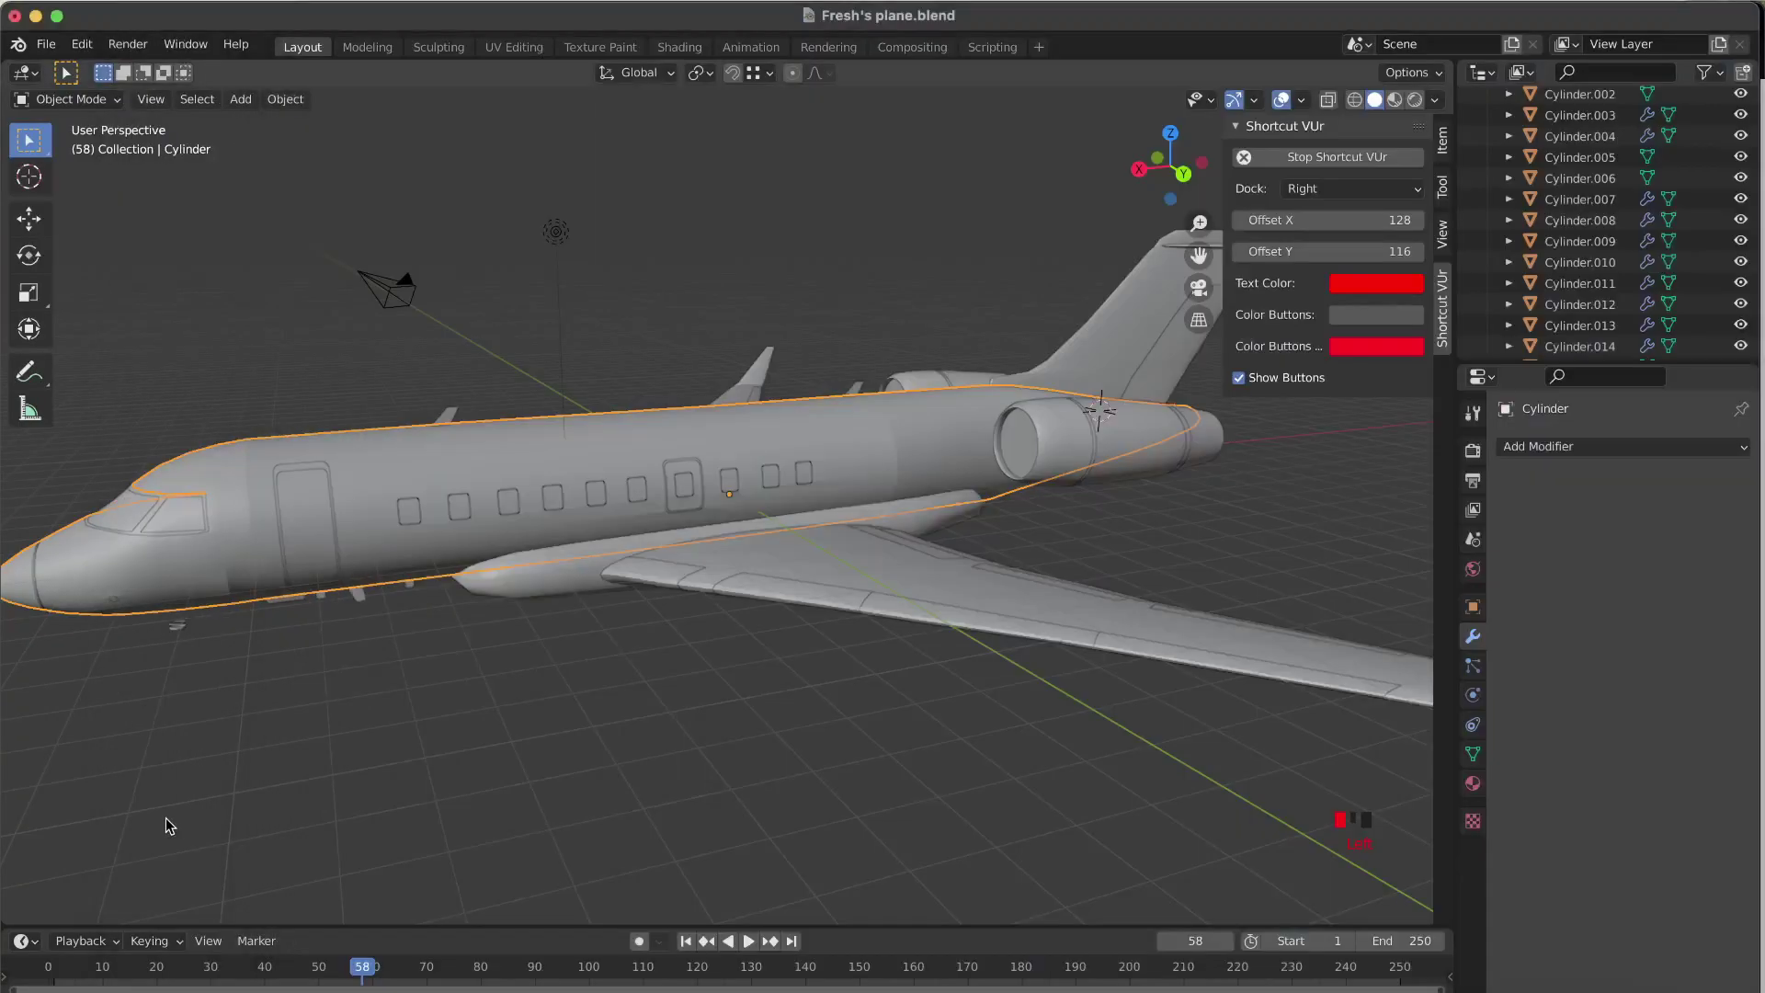
middle_drag(405, 721, 567, 537)
click(586, 487)
scroll(586, 488, left, 3)
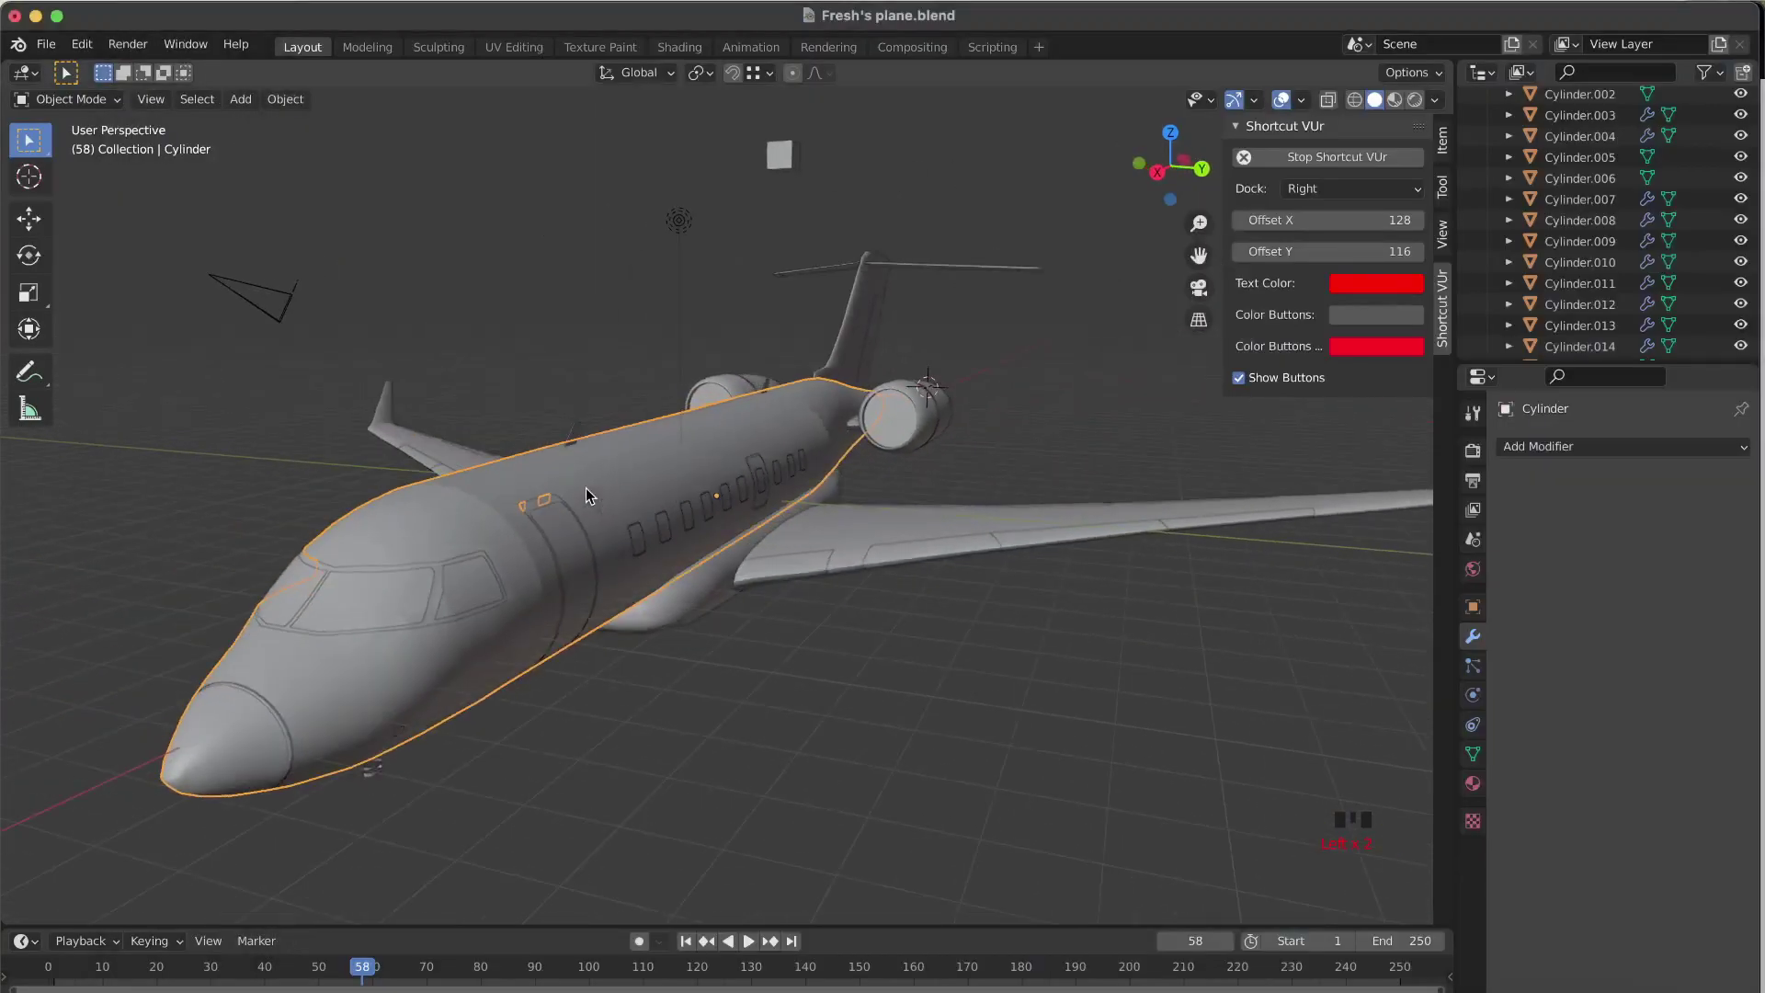
middle_drag(764, 509, 827, 515)
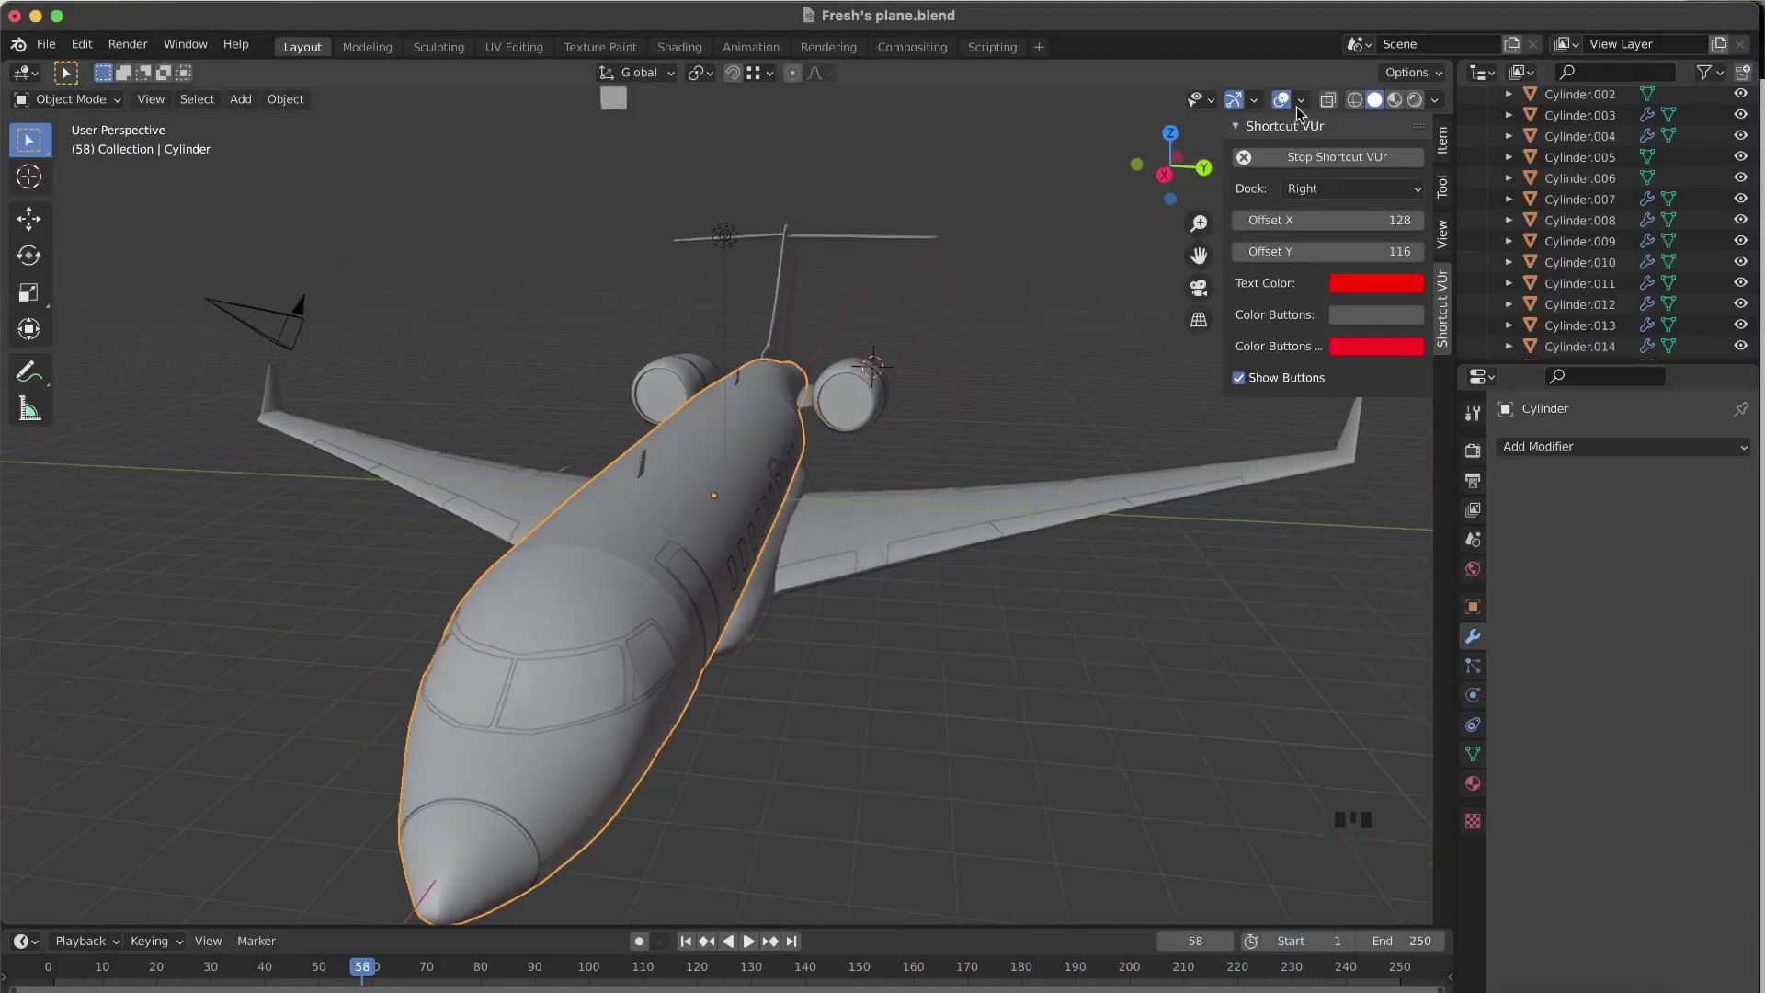
click(1301, 100)
click(1171, 478)
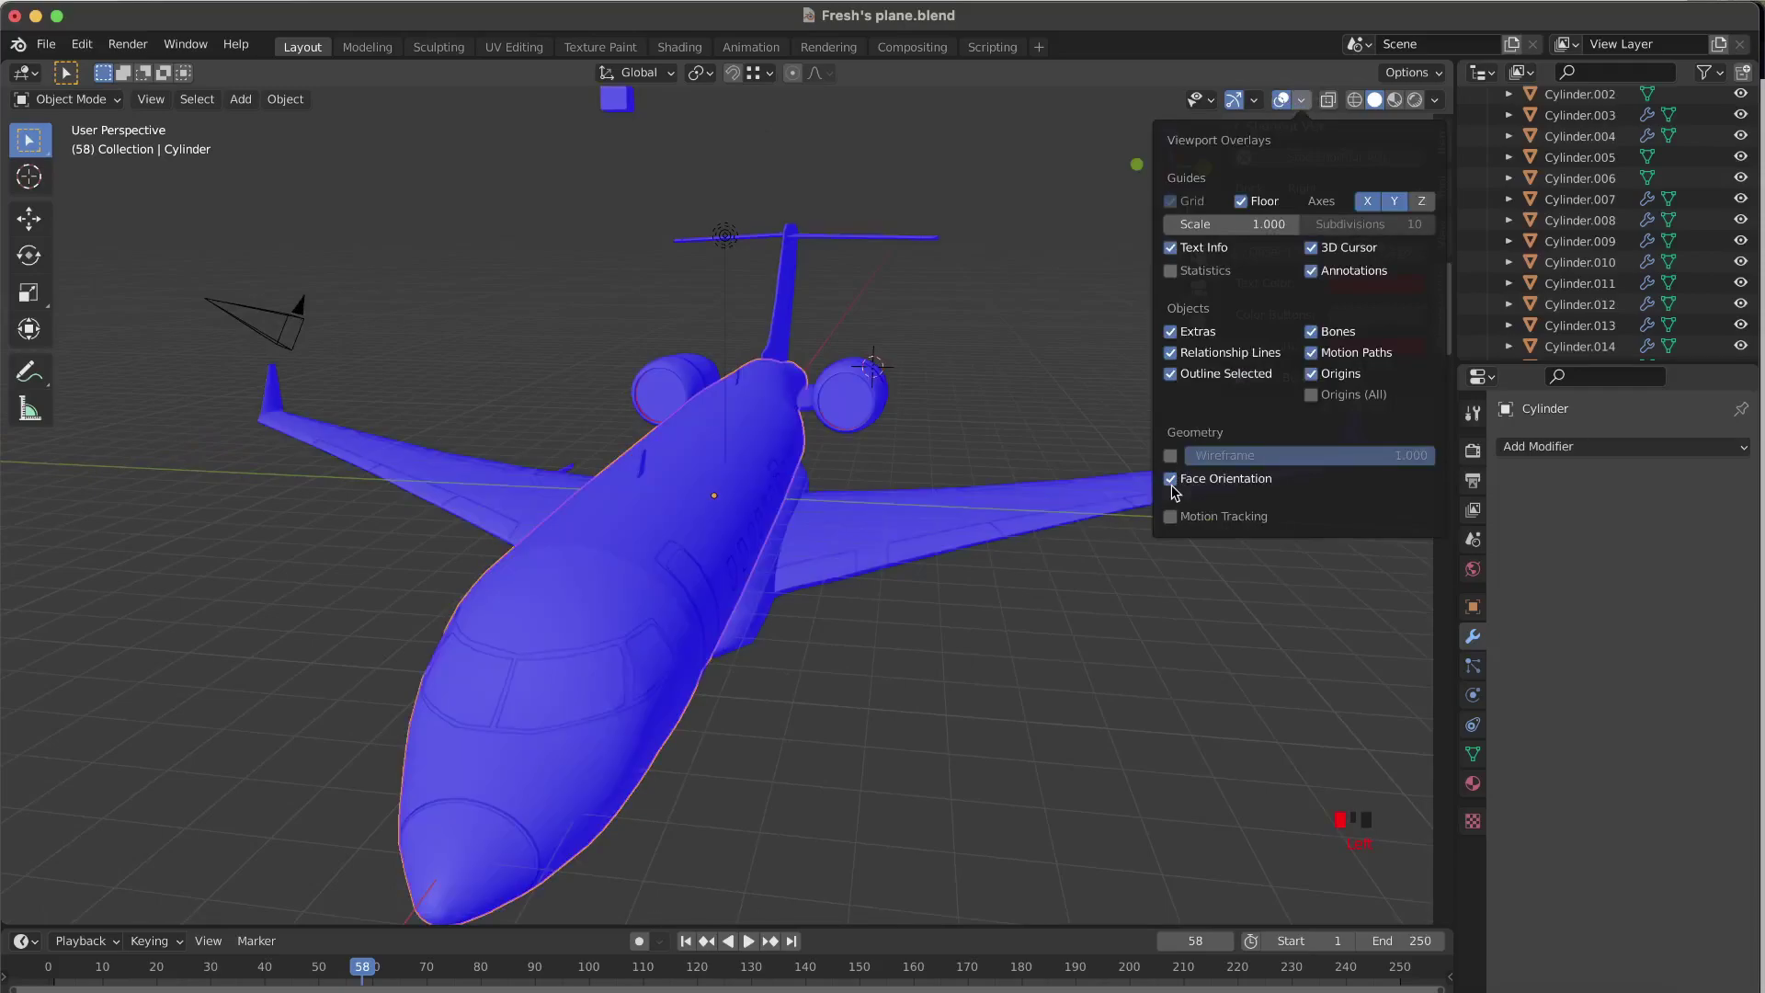
scroll(722, 586, right, 5)
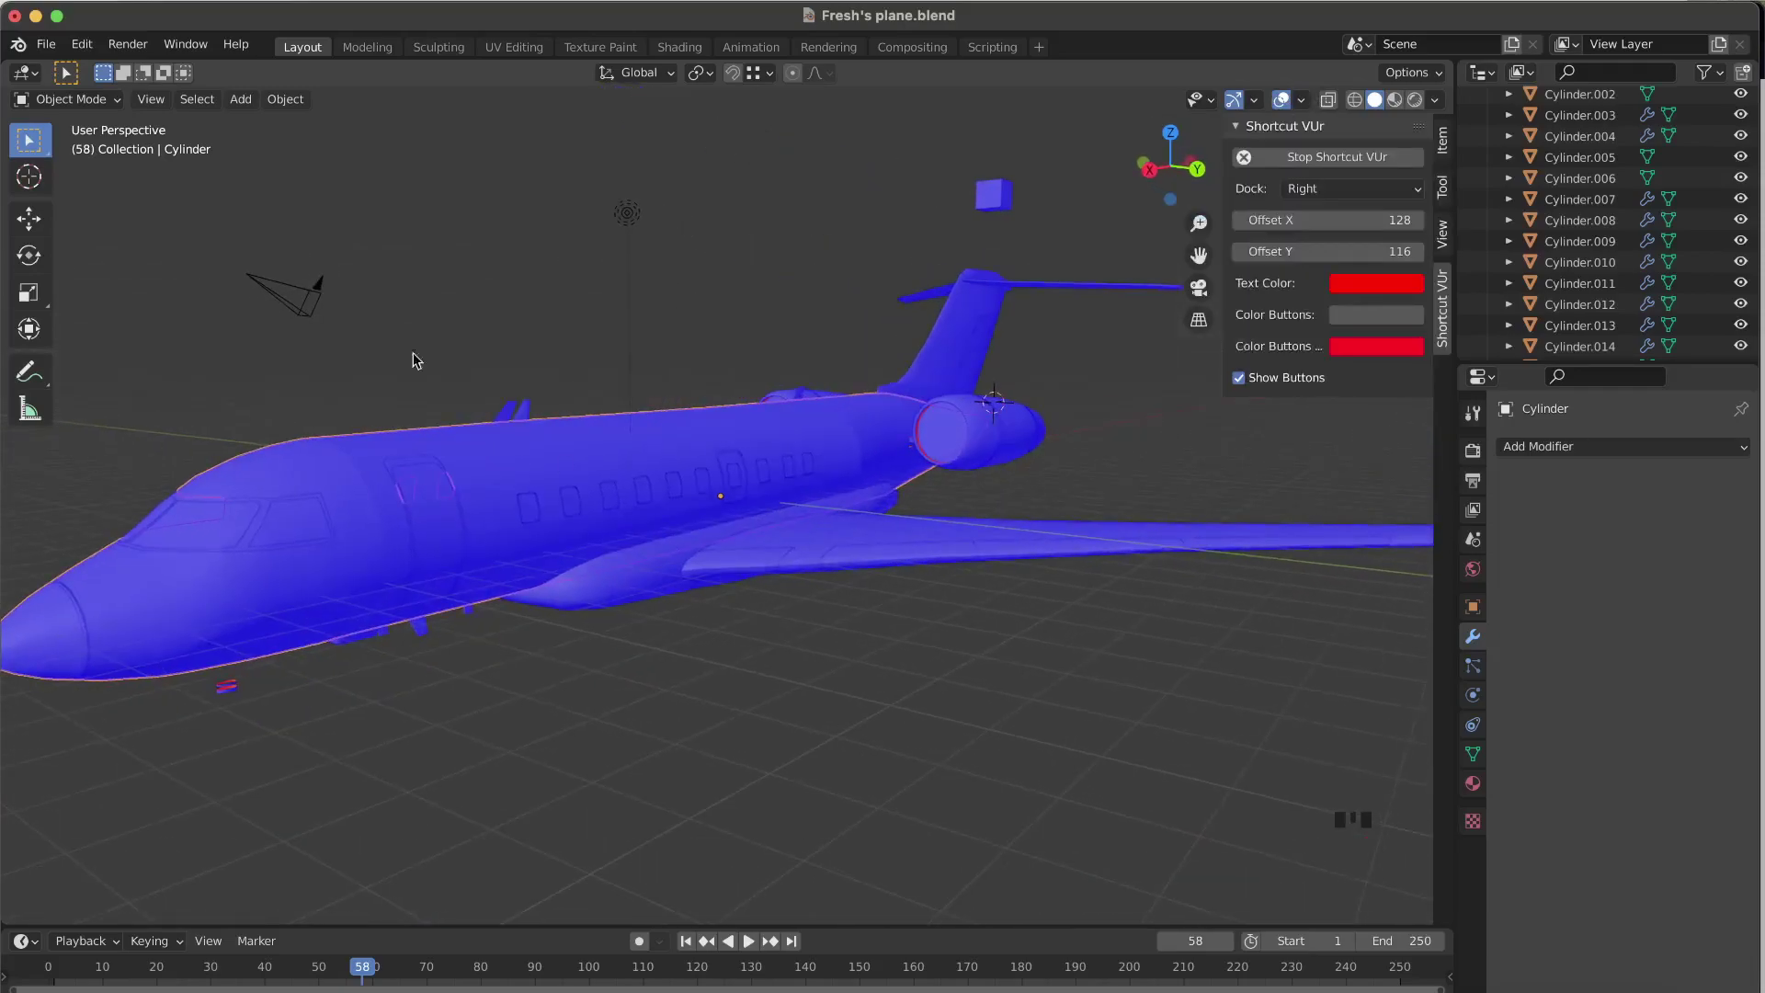
click(26, 379)
mouse_move(536, 433)
mouse_down()
mouse_move(536, 366)
mouse_move(504, 386)
mouse_move(632, 368)
mouse_up()
click(29, 139)
key(super+z)
key(super+z)
key(super+z)
key(super+z)
Examine the face orientation on the jet's outer skin, wings and engine intakes.
scroll(559, 301, left, 5)
scroll(559, 303, left, 4)
click(1056, 612)
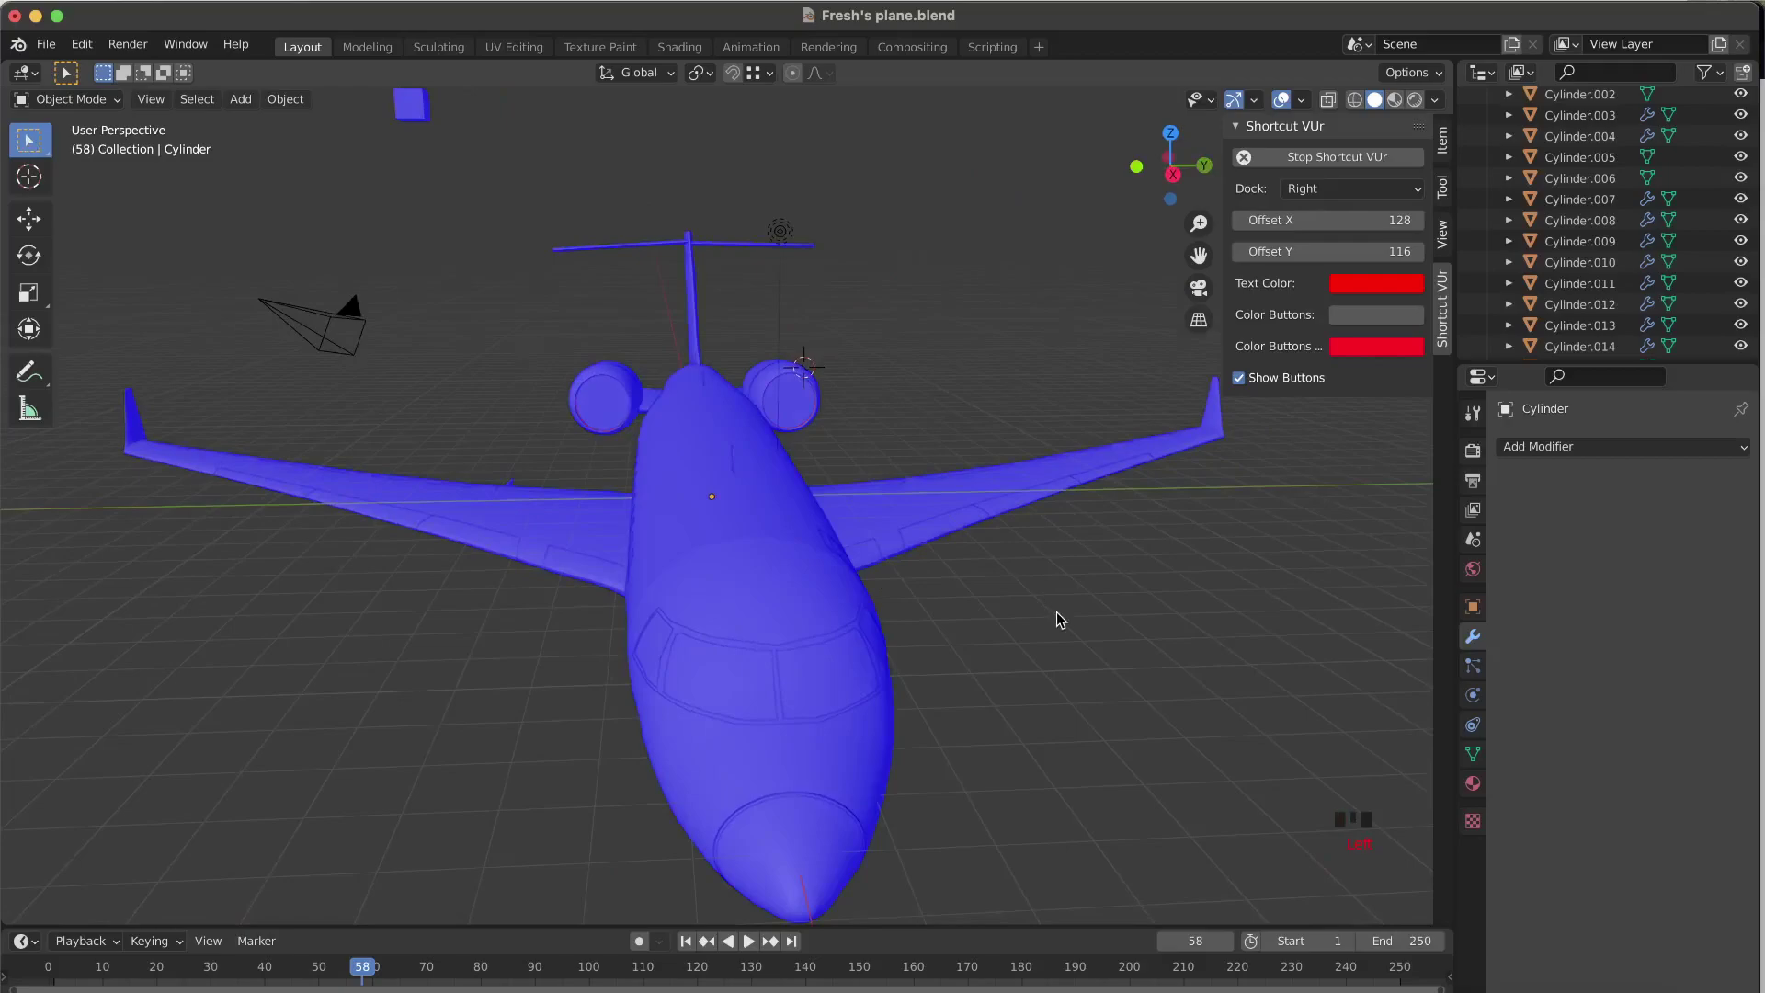
scroll(1056, 612, right, 7)
scroll(1056, 610, up, 6)
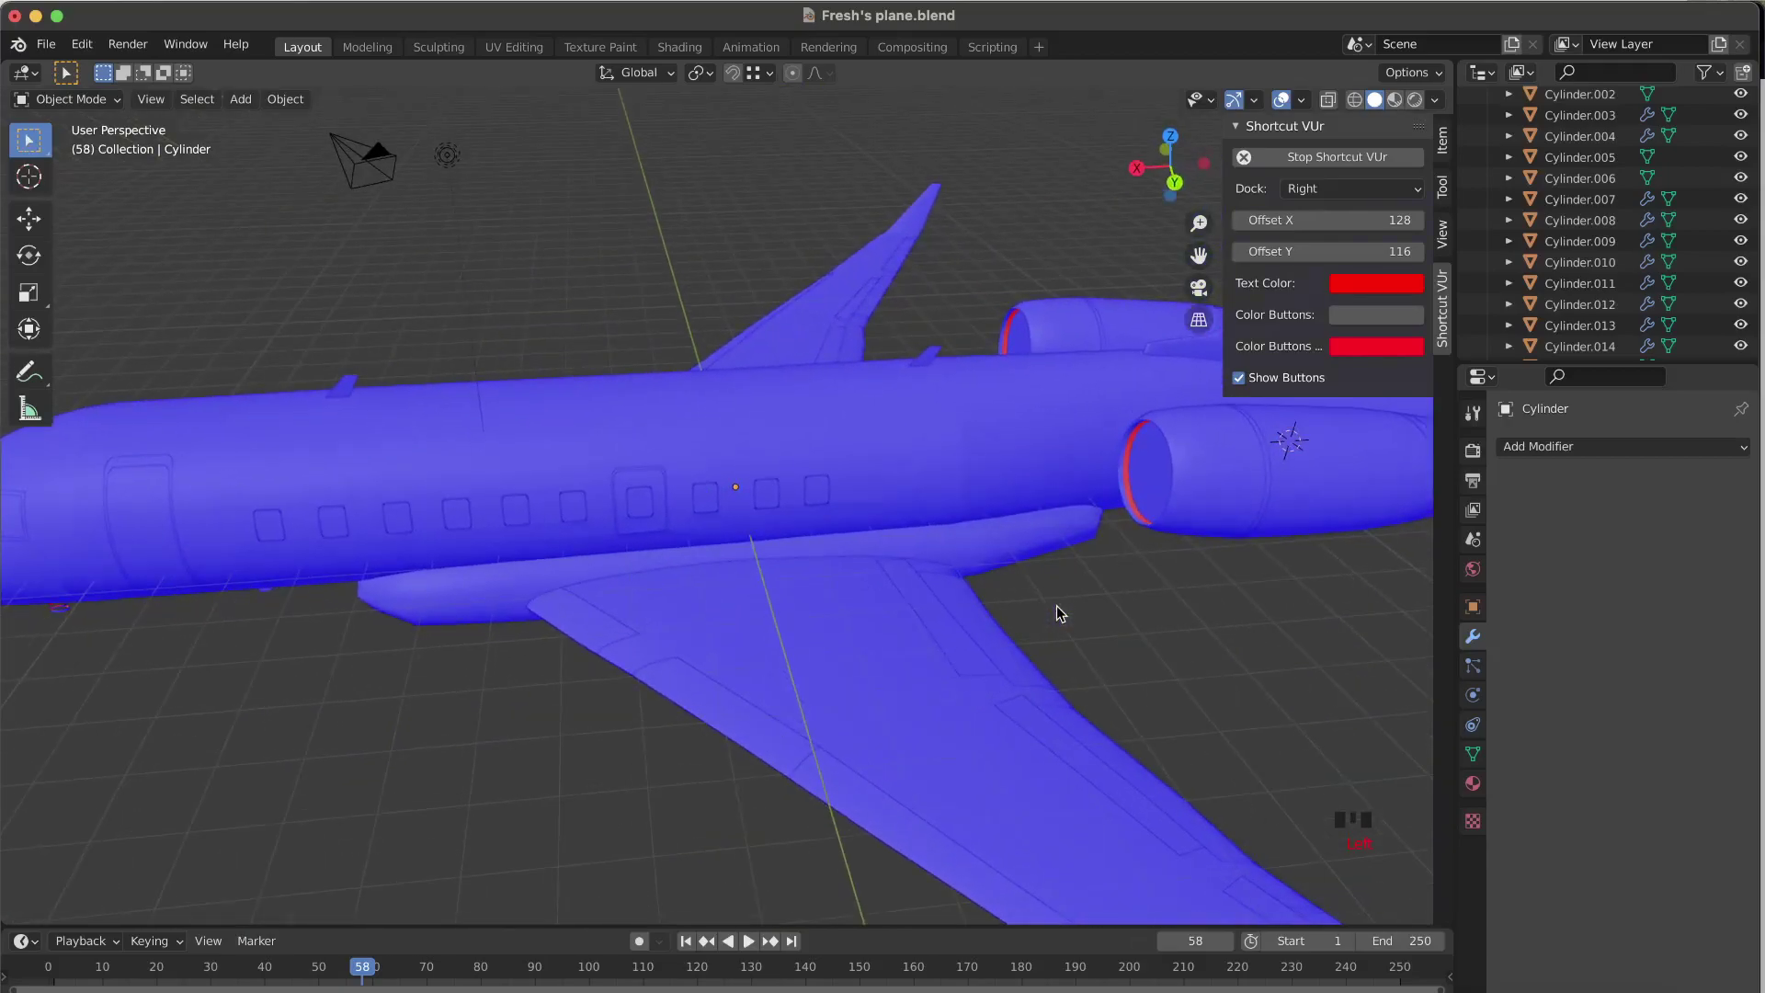
scroll(1226, 434, left, 4)
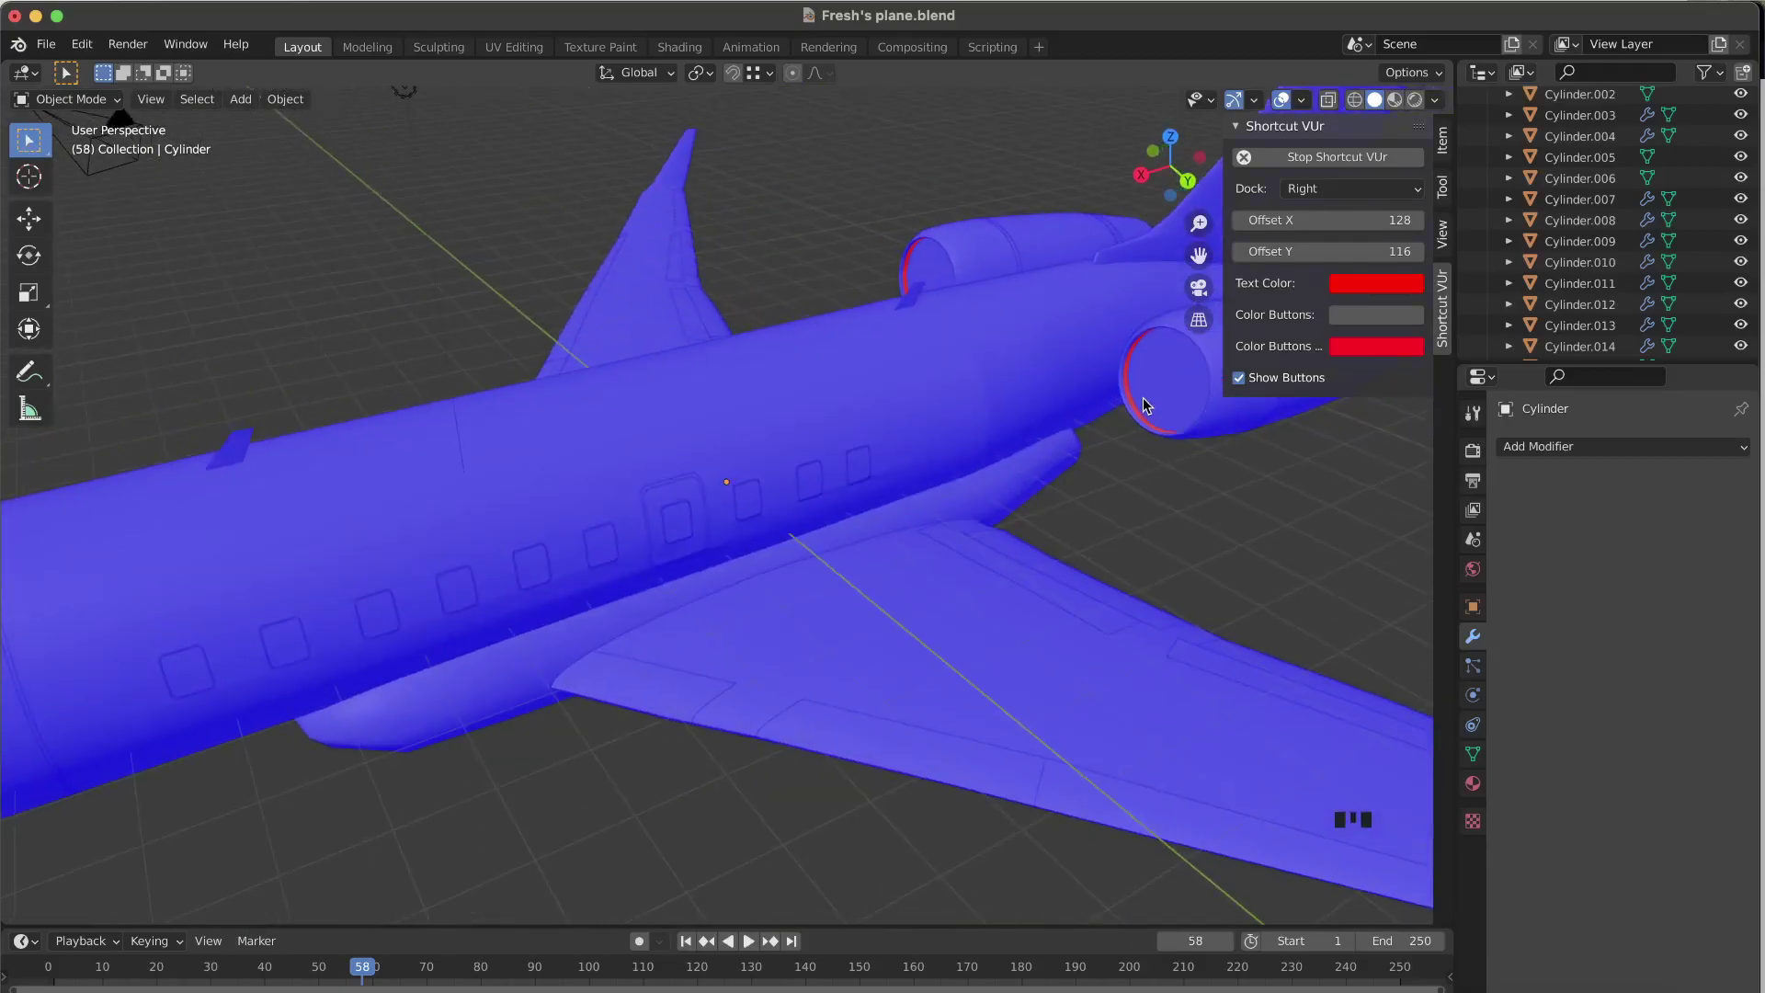
scroll(1107, 427, left, 8)
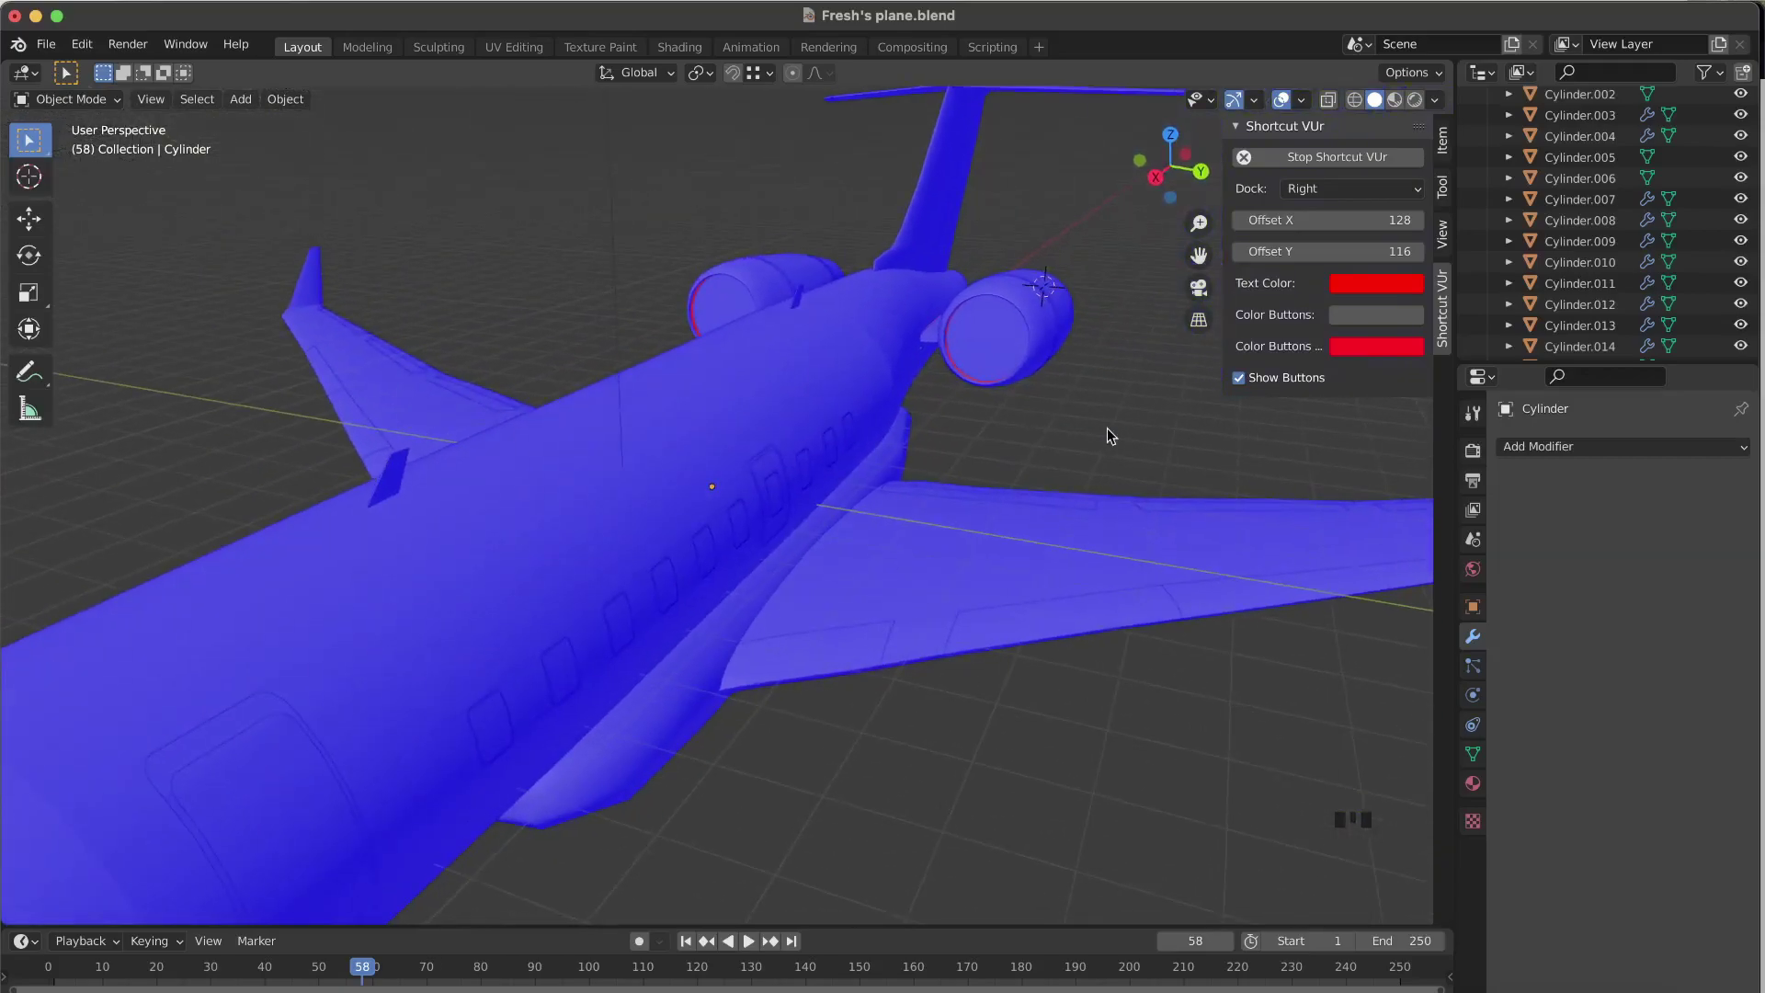
Inspect the face orientation inside the fuselage, and compare it with the outside of the whole aircraft.
scroll(738, 592, up, 10)
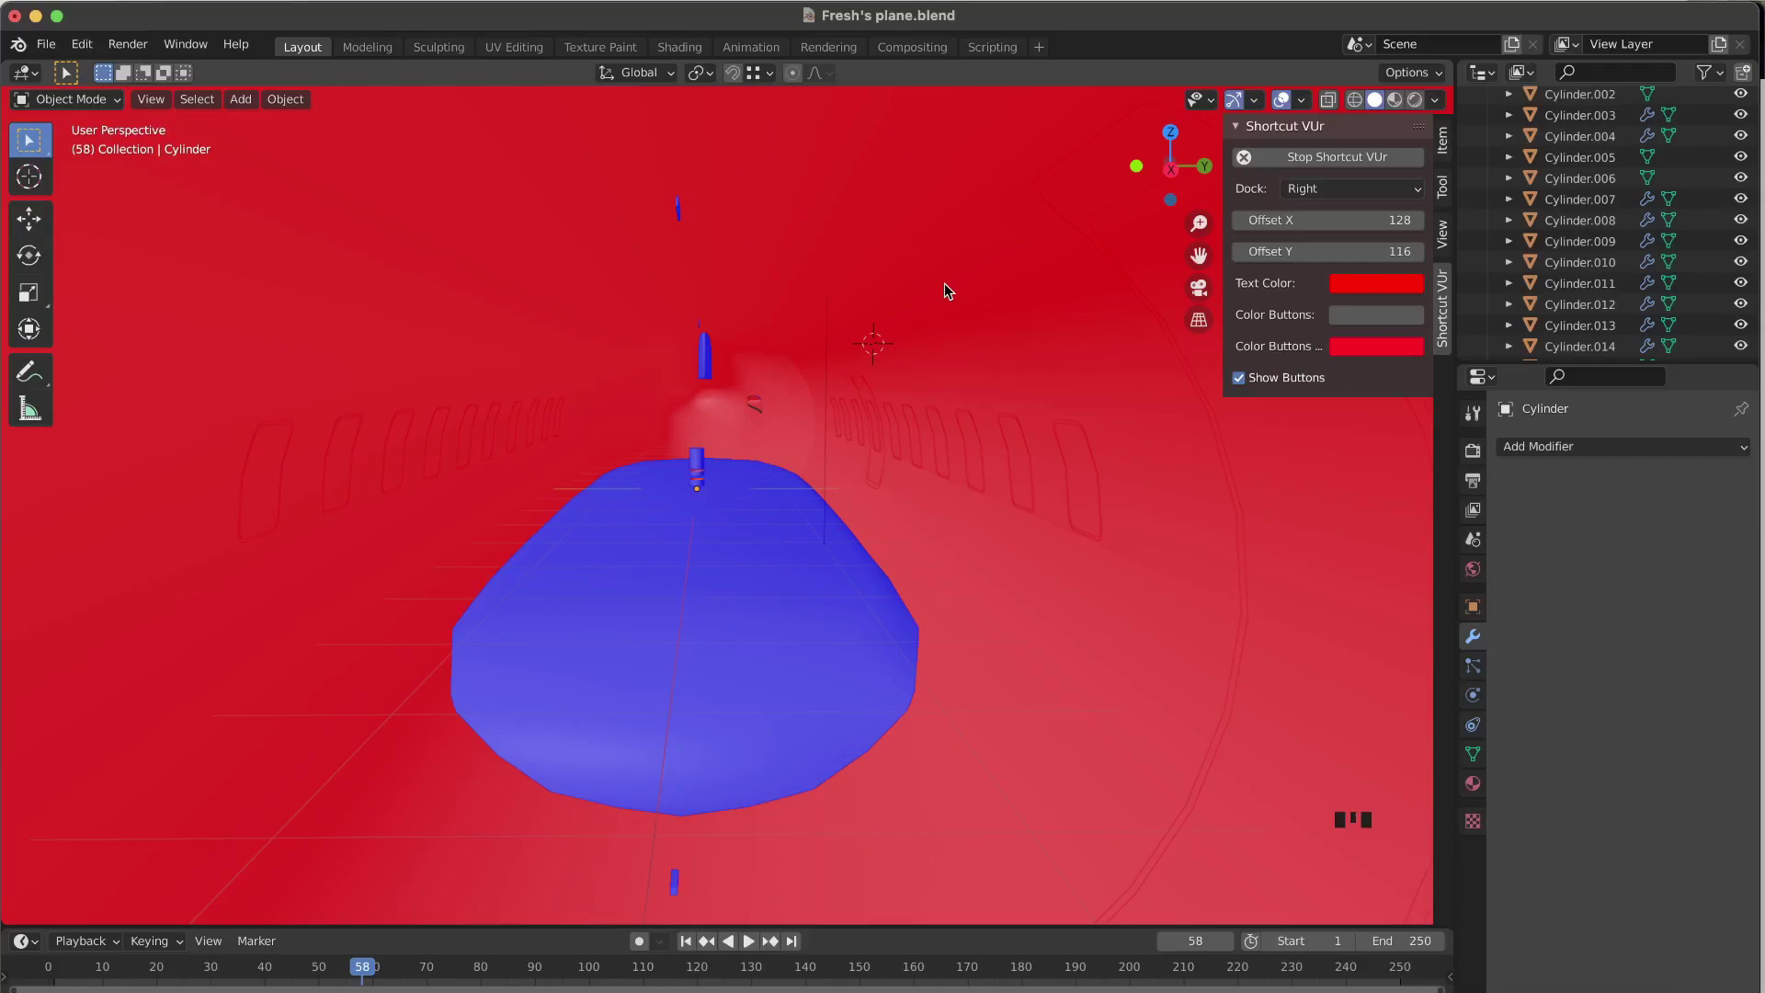
scroll(945, 284, down, 10)
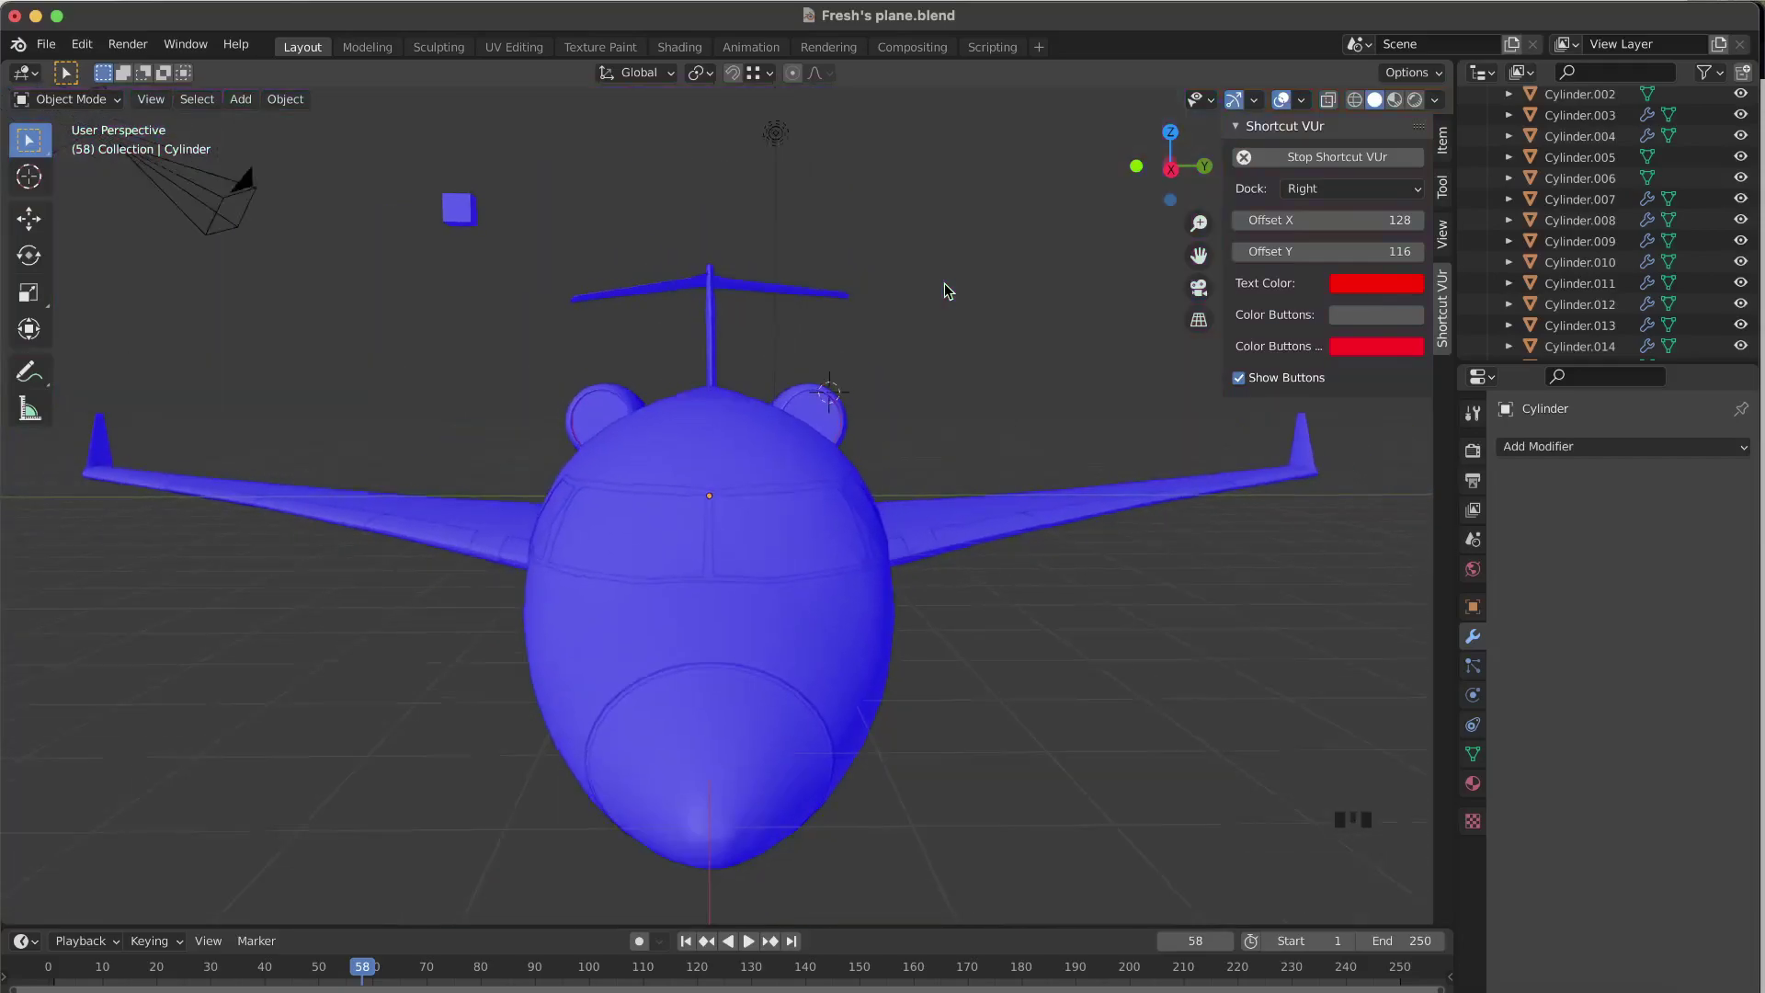
scroll(945, 284, right, 5)
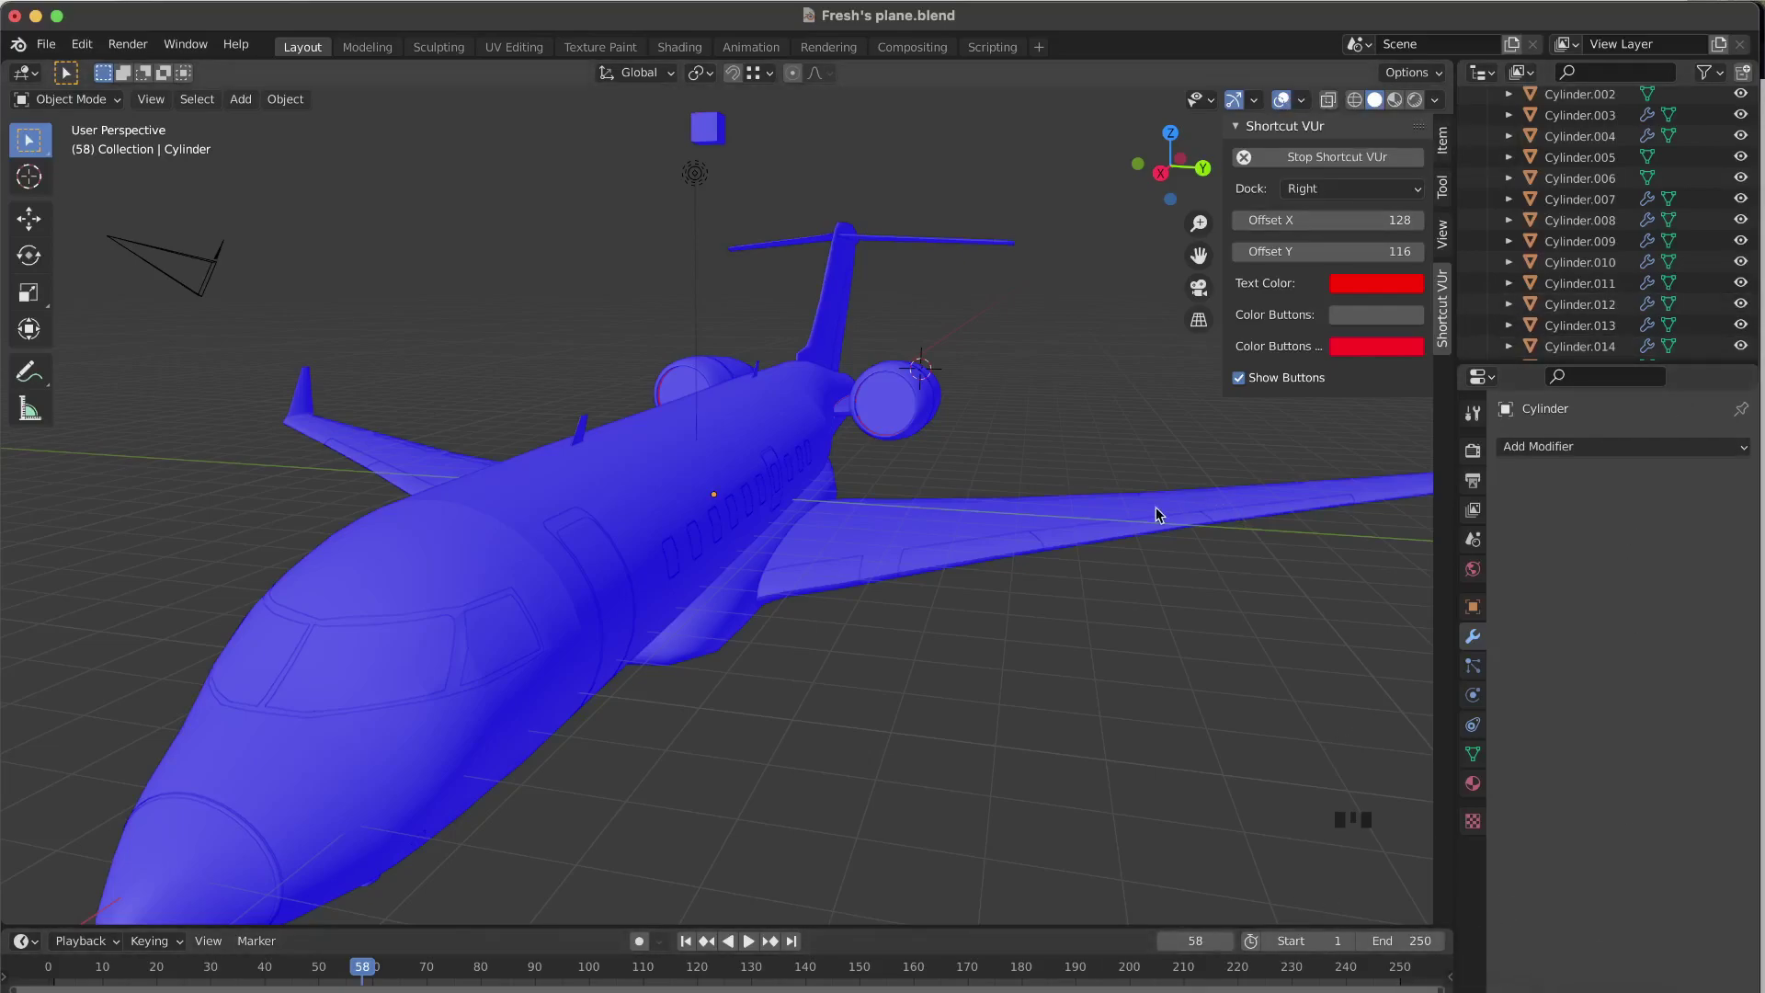
scroll(1156, 515, left, 5)
scroll(1156, 507, down, 1)
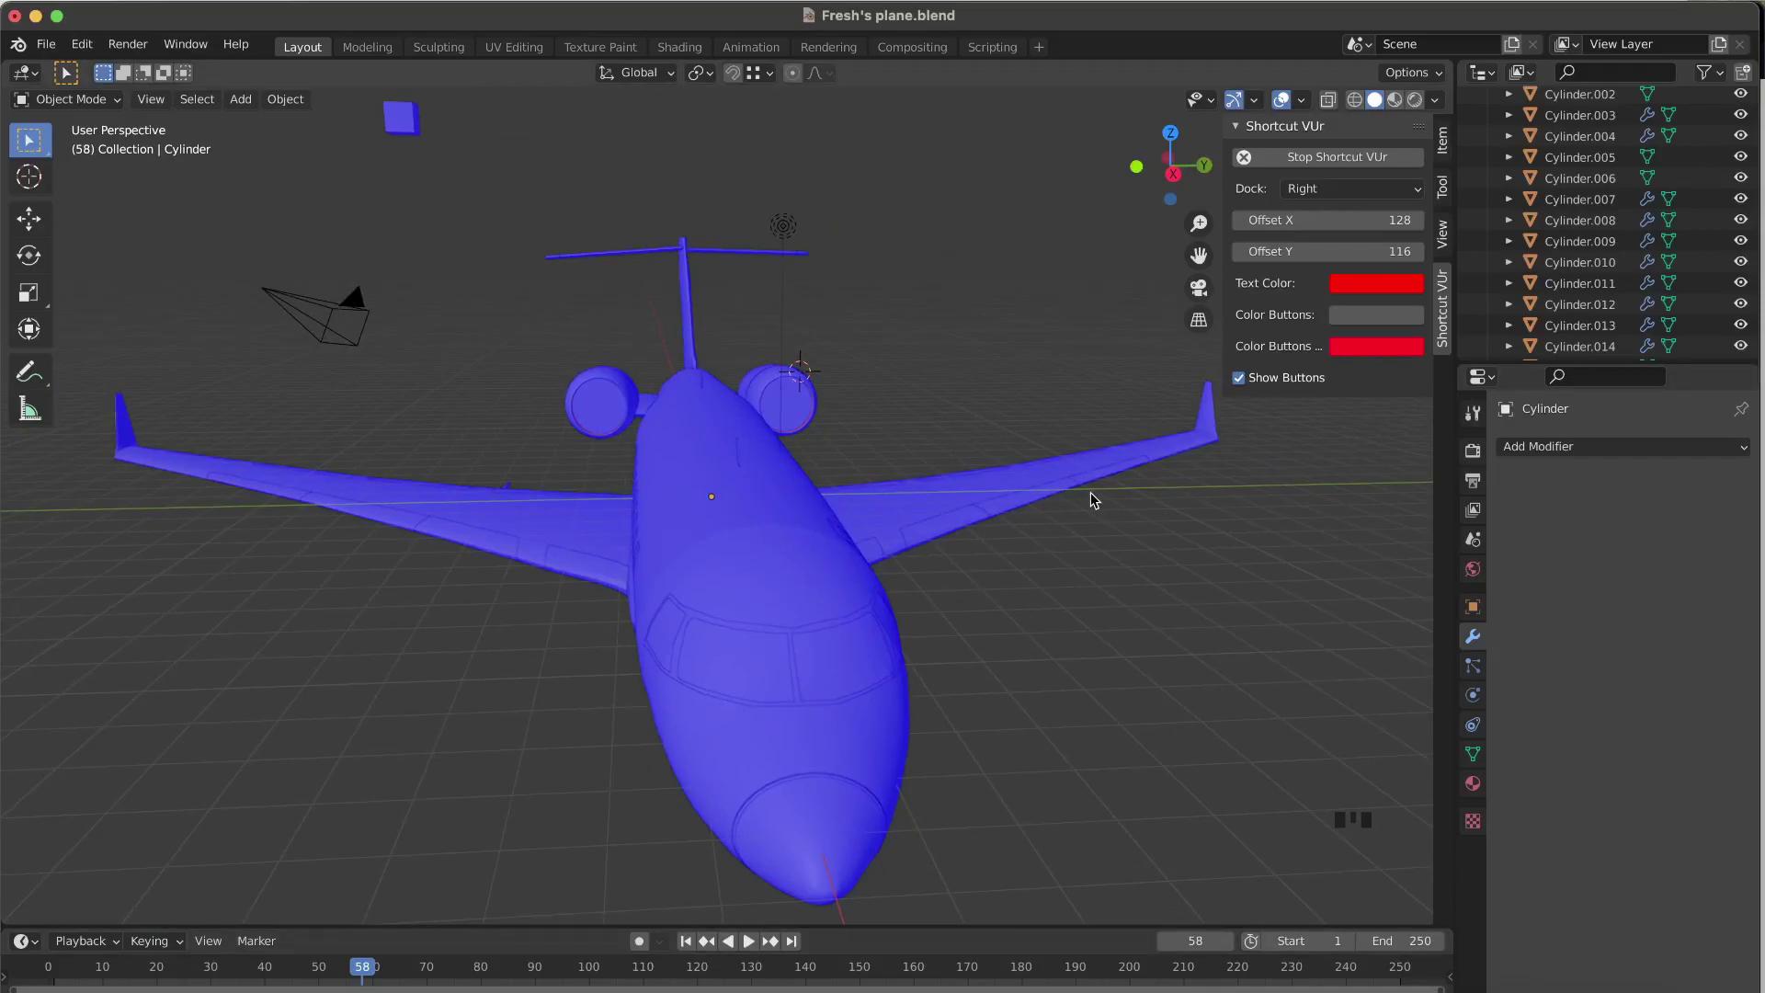
scroll(1111, 532, left, 4)
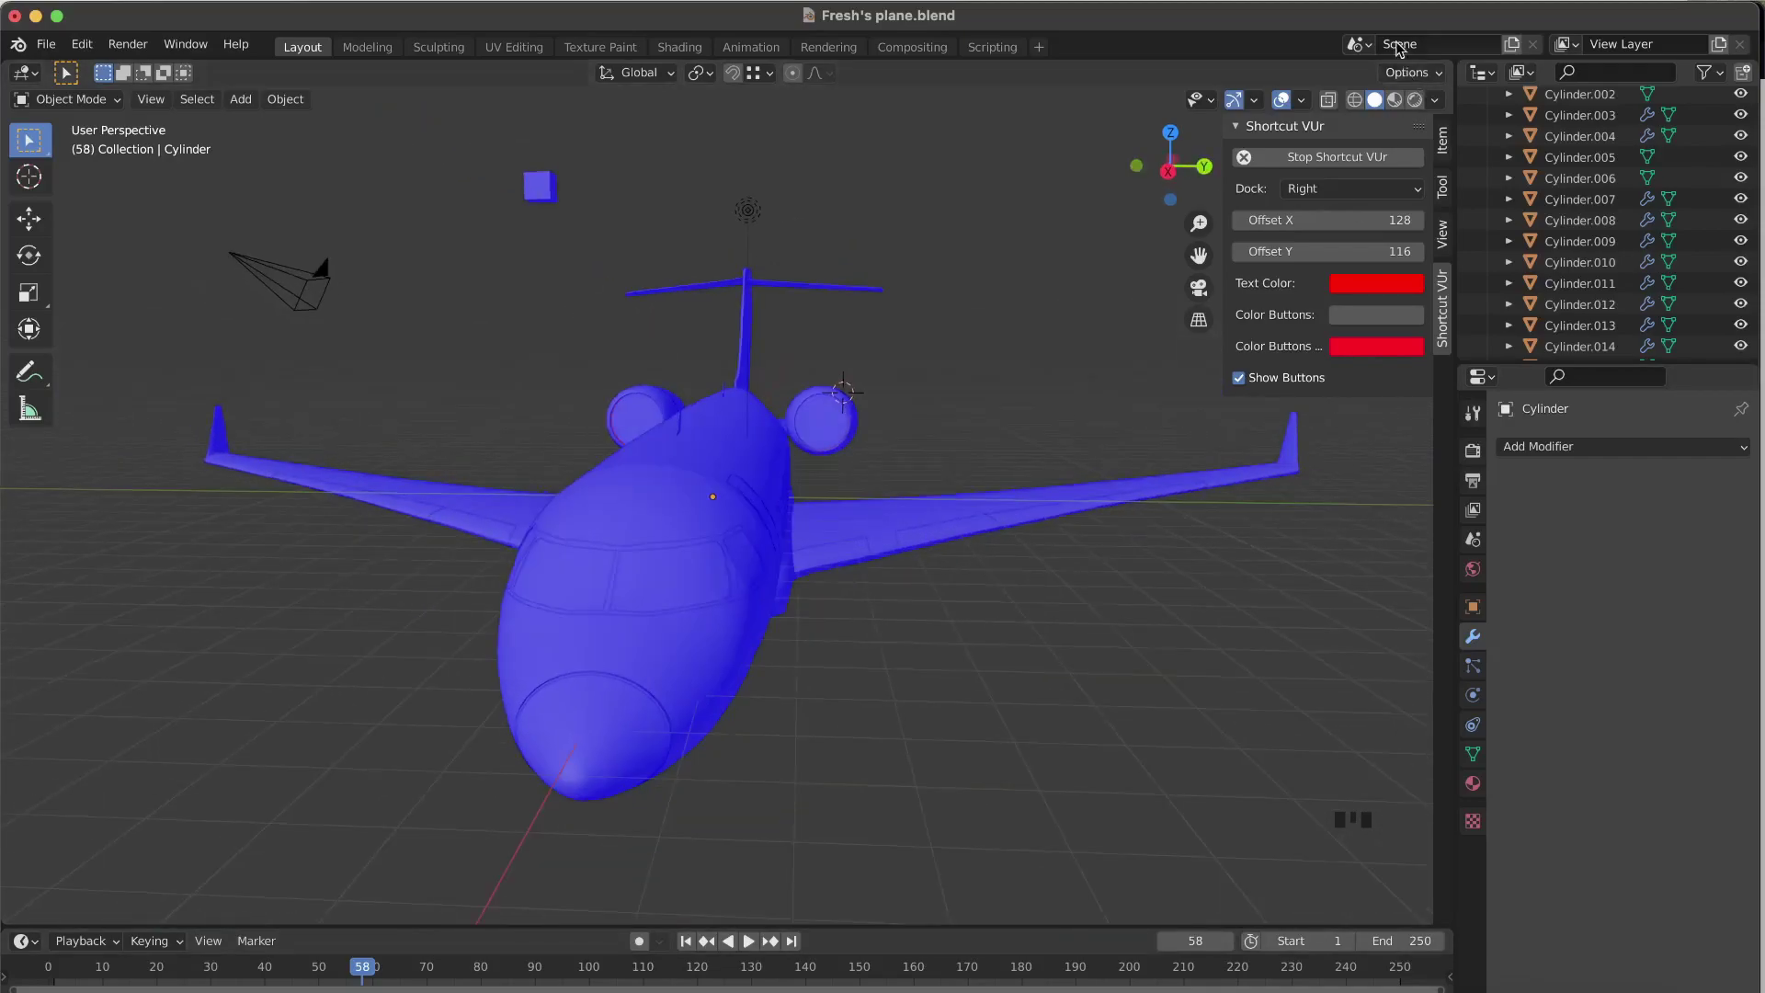
Turn off the Face Orientation overlay and add a Solidify modifier to the jet's fuselage.
click(1301, 101)
click(1170, 479)
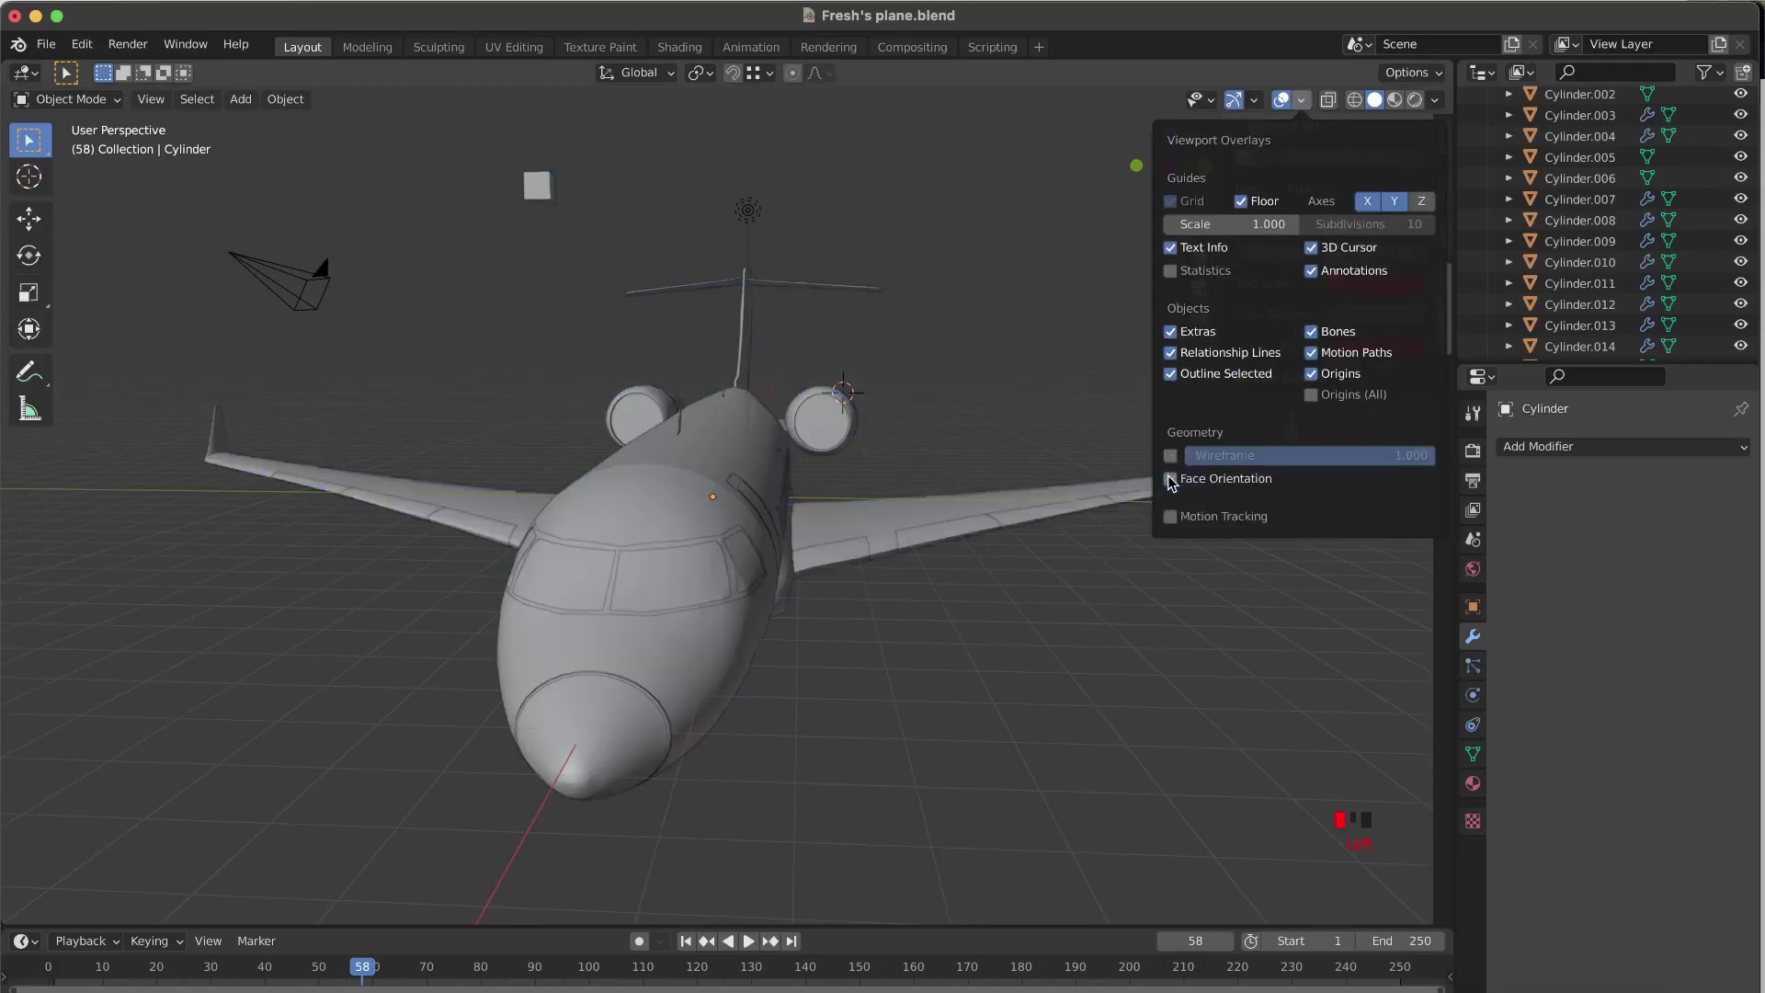
scroll(989, 607, right, 3)
click(588, 526)
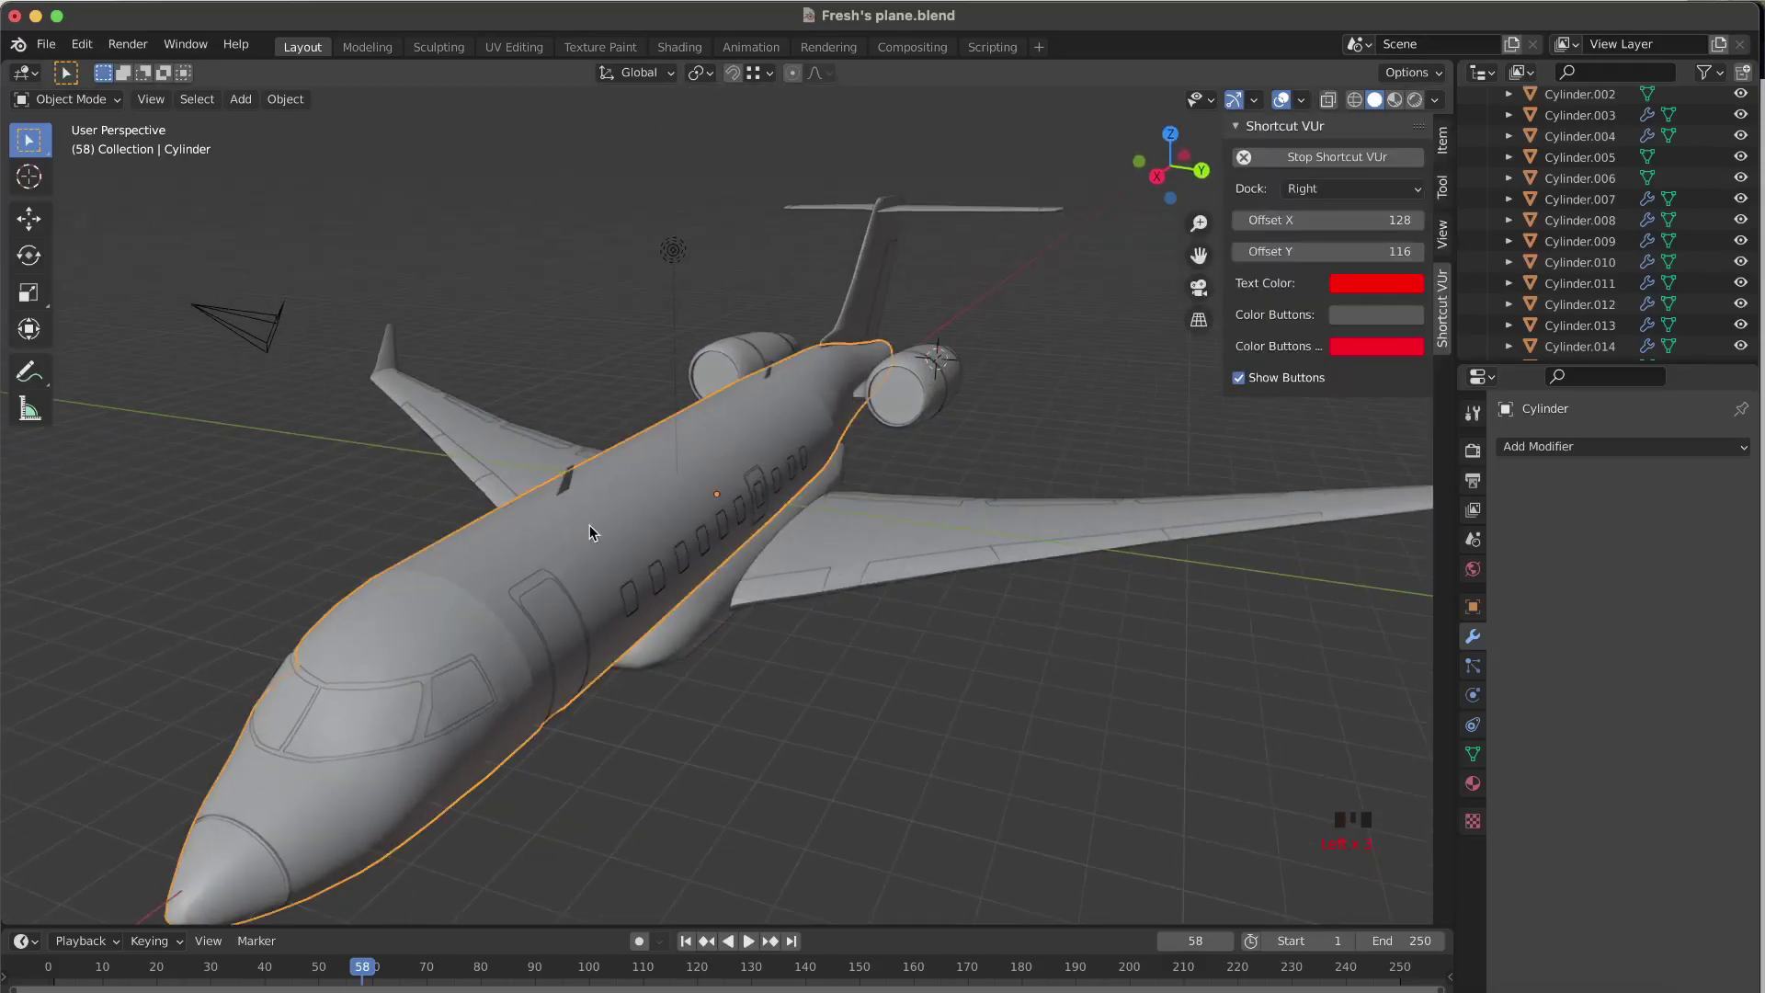
click(1577, 446)
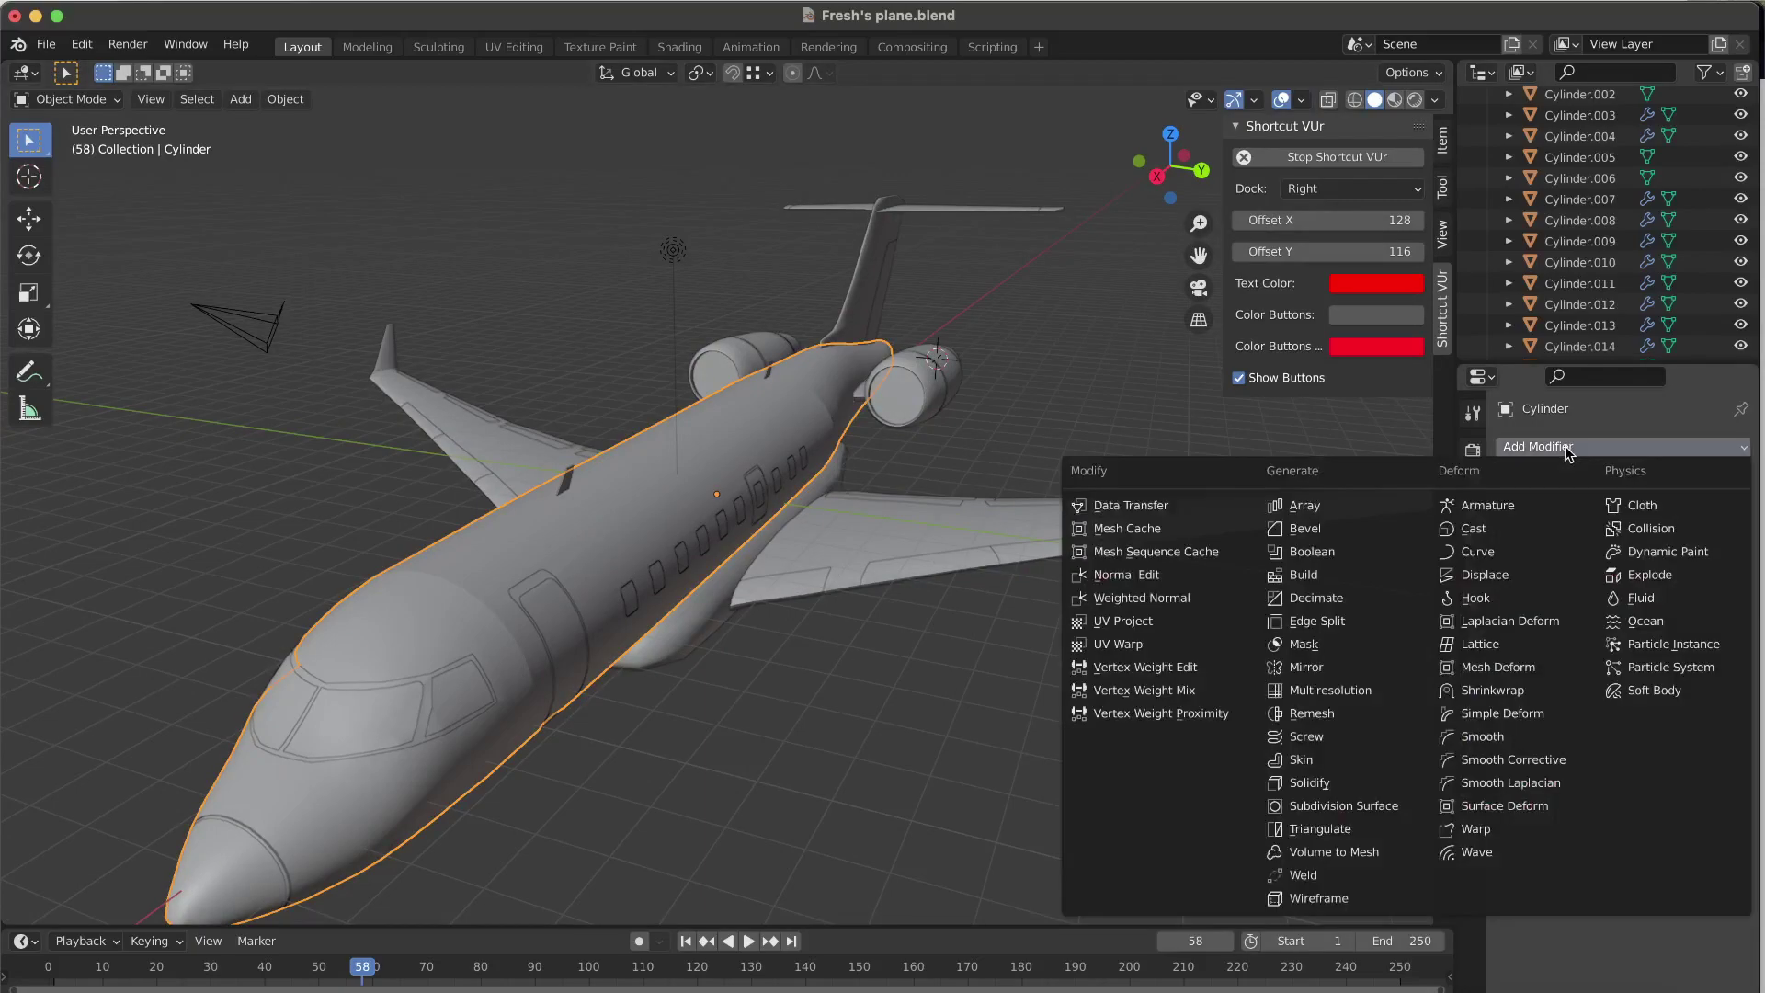
click(1322, 791)
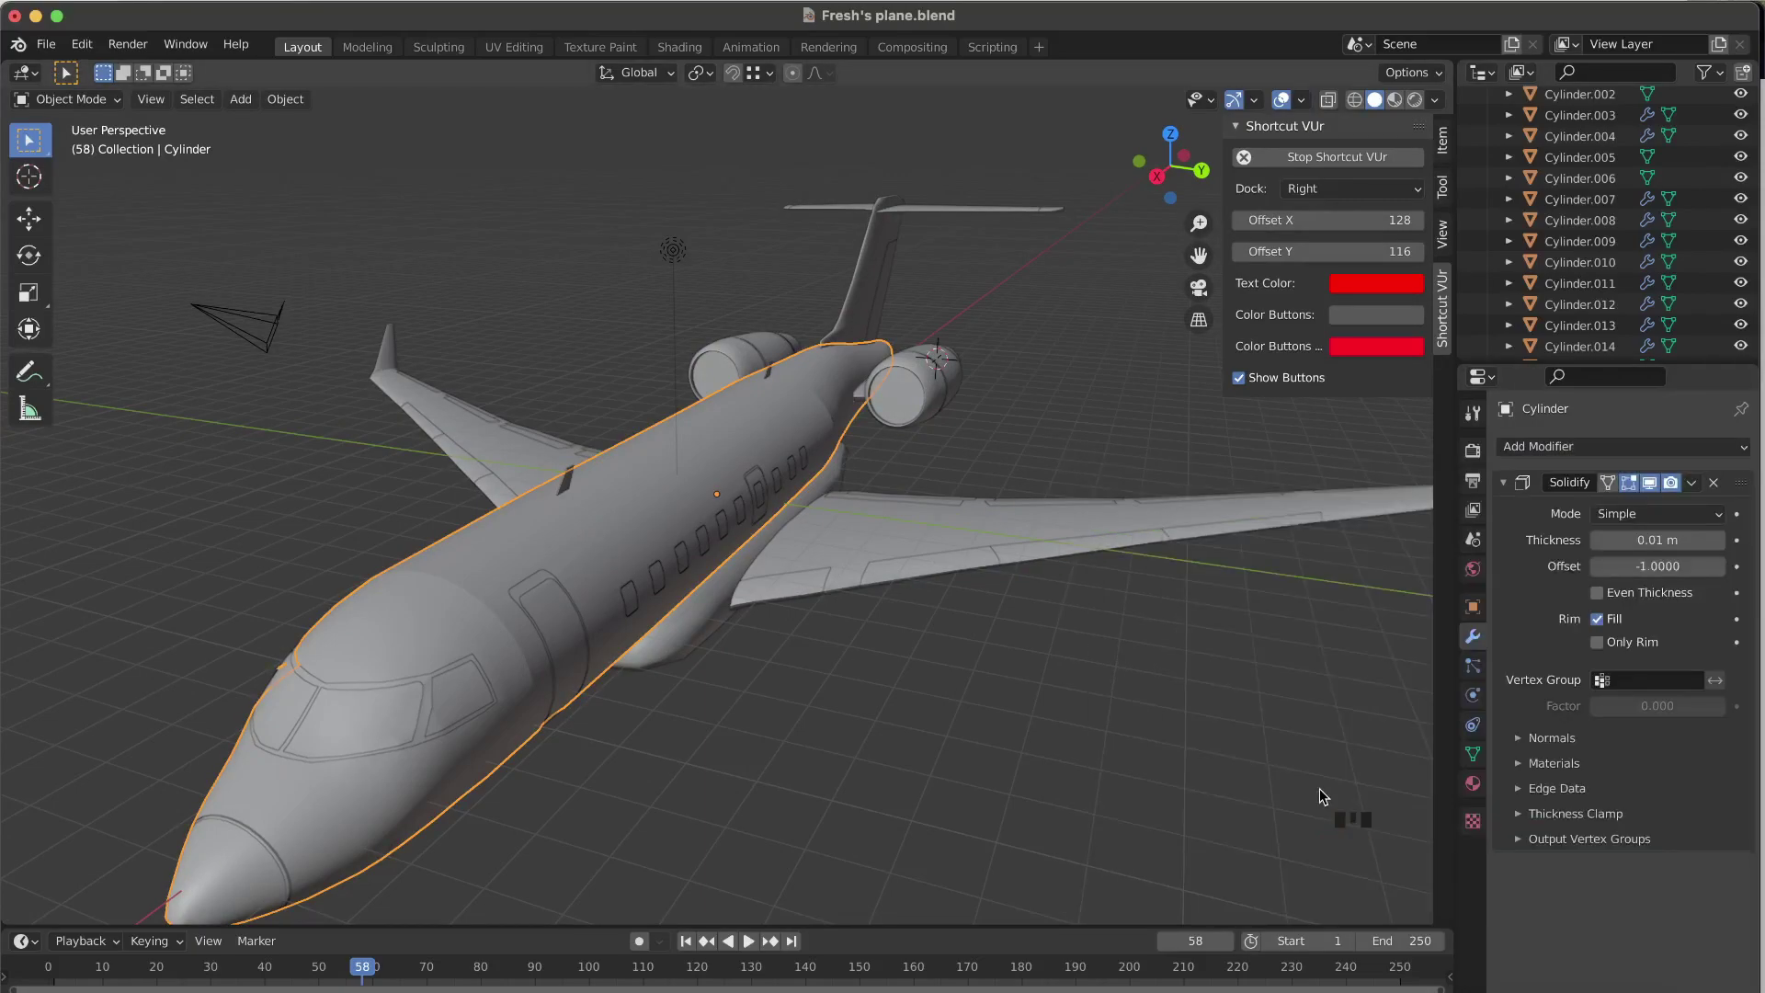
Move the view inside the solidified fuselage and turn on the Face Orientation overlay.
scroll(1197, 773, left, 5)
scroll(1216, 707, up, 3)
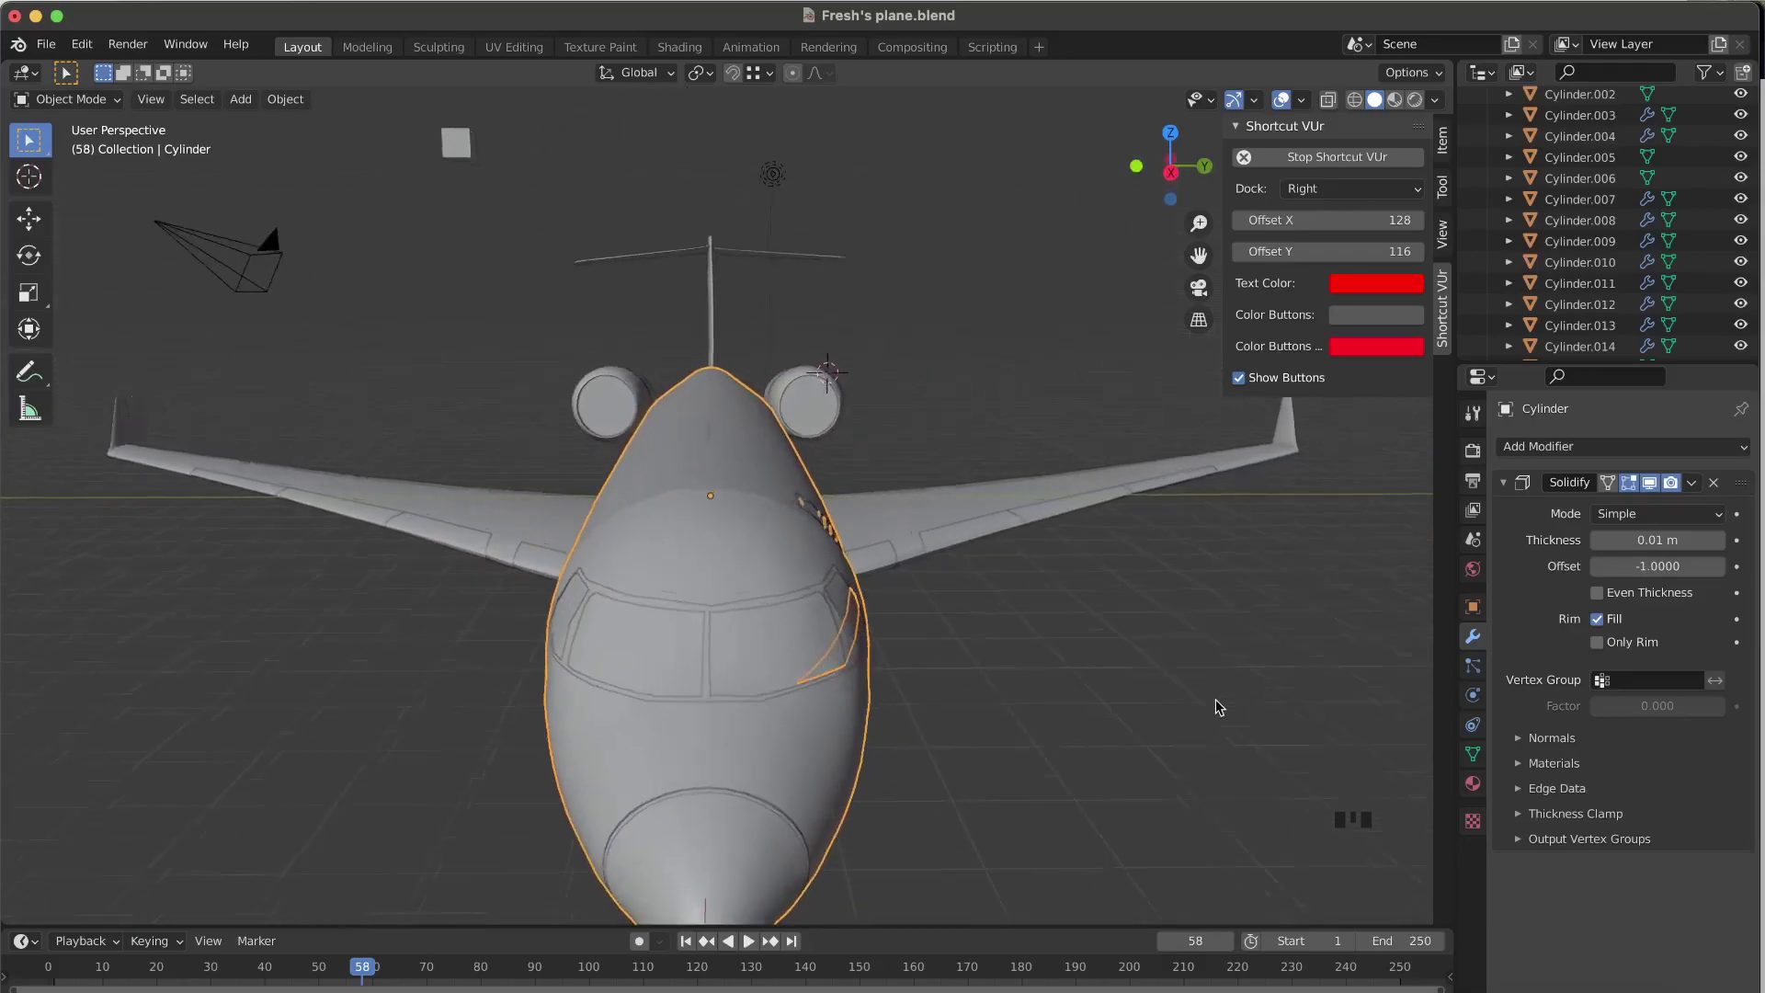
scroll(1215, 704, up, 15)
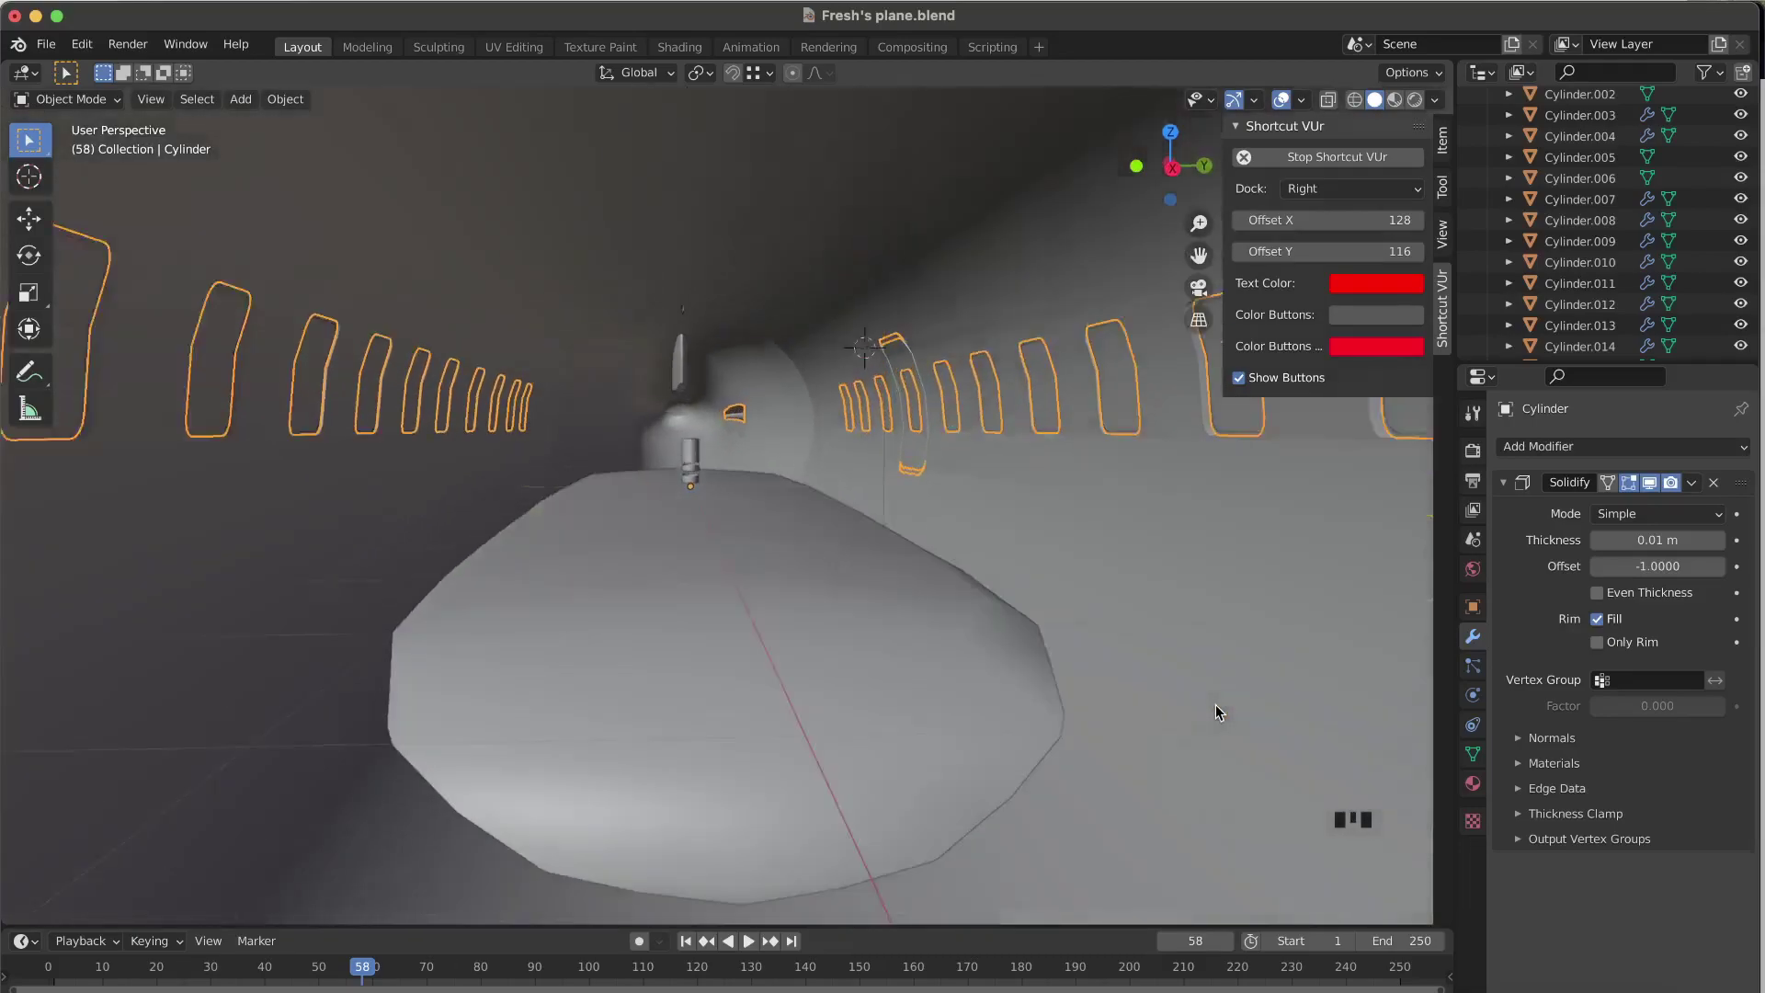
click(1302, 101)
click(1236, 398)
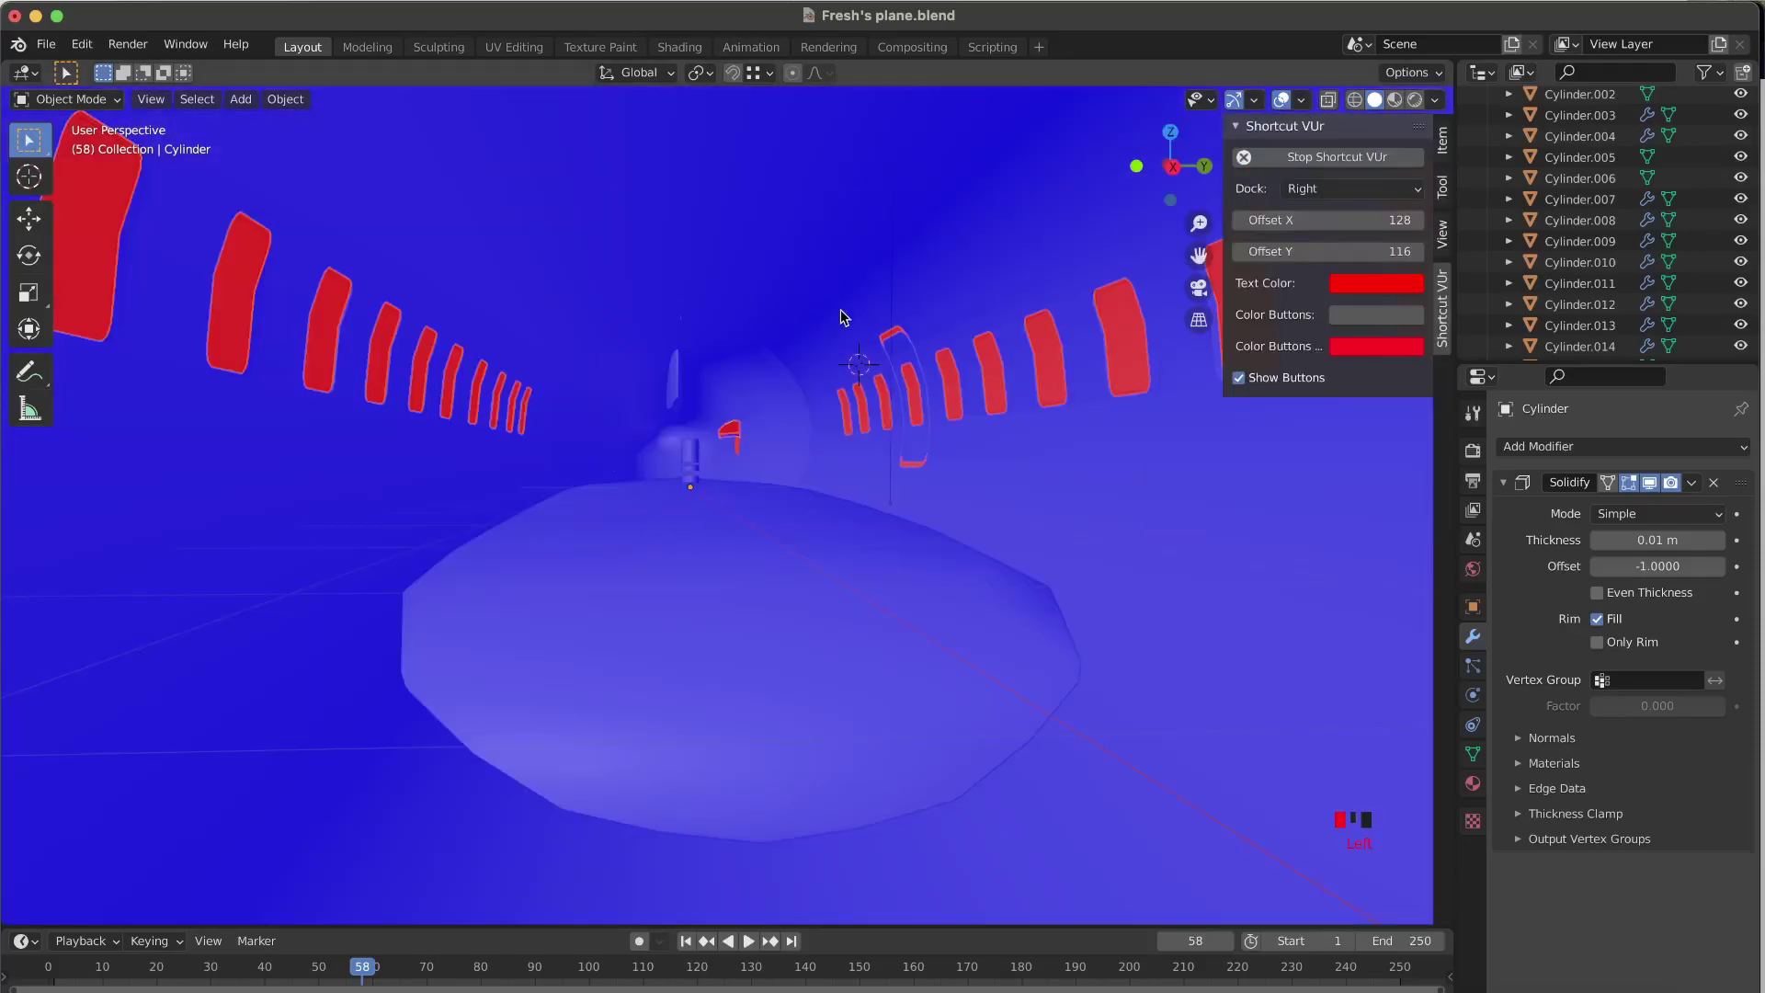
Compare the face orientation inside the solidified fuselage with that of the jet's outer skin.
scroll(832, 296, up, 3)
scroll(841, 310, down, 3)
scroll(841, 310, up, 3)
scroll(840, 310, down, 5)
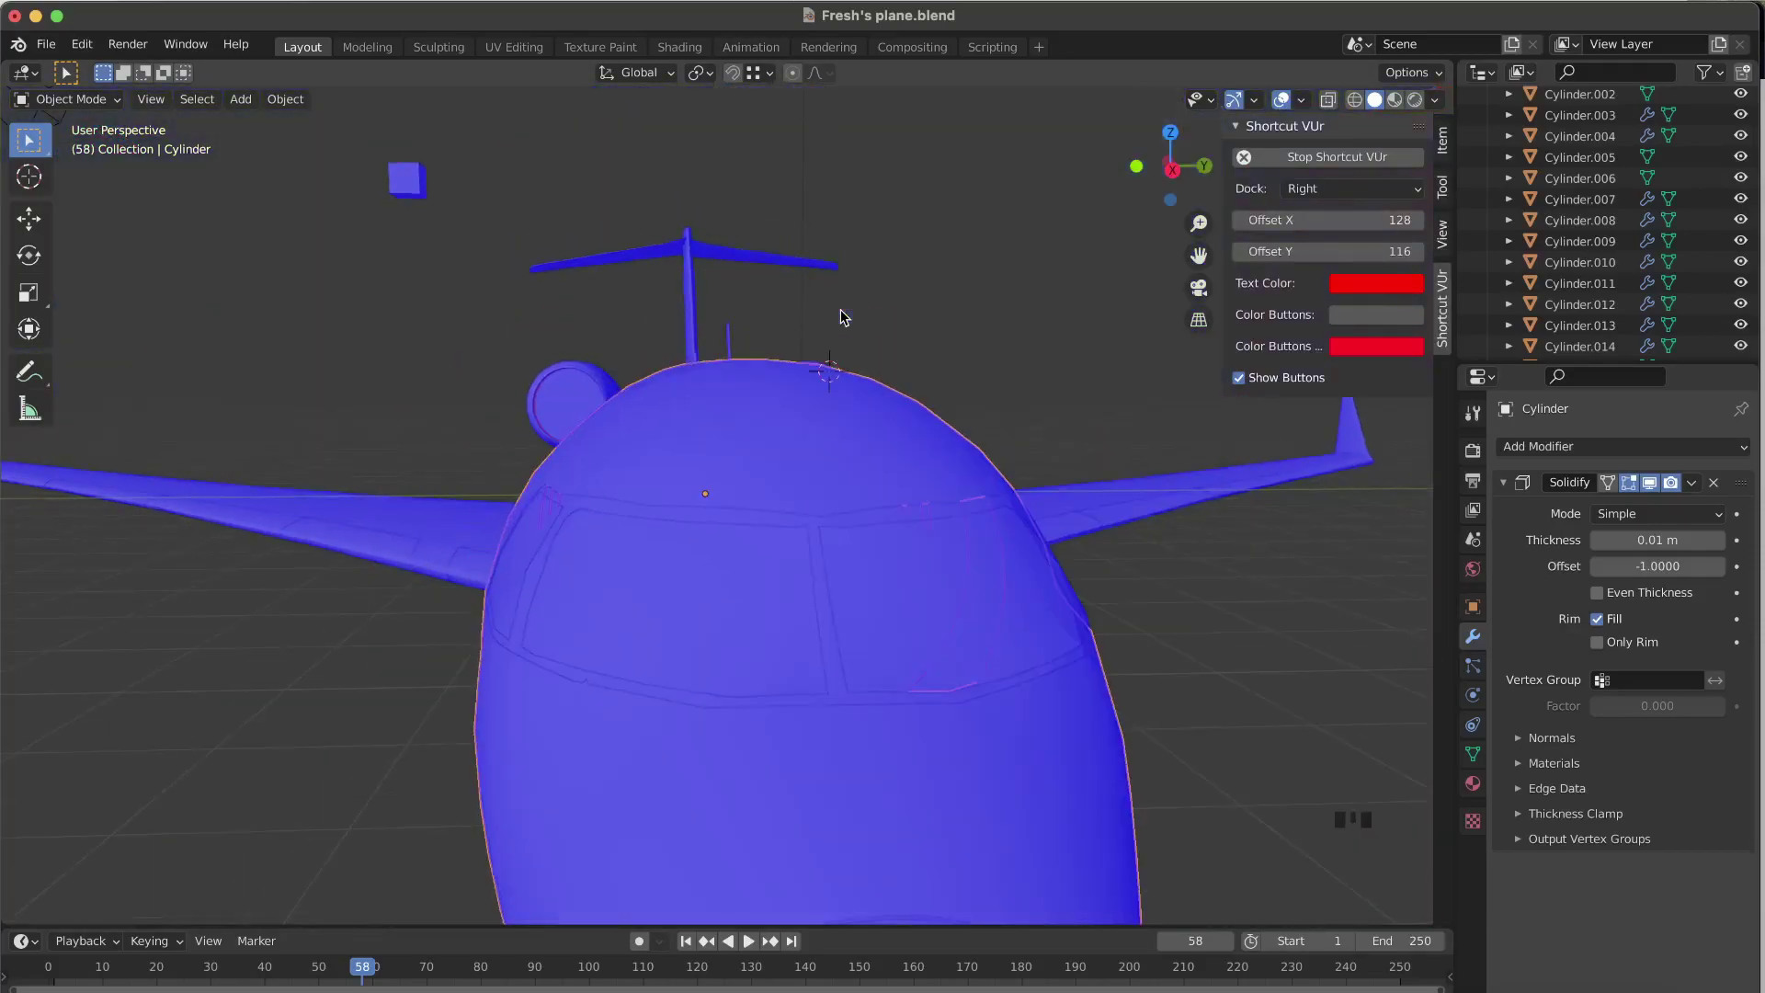
scroll(841, 309, up, 2)
scroll(1026, 325, down, 3)
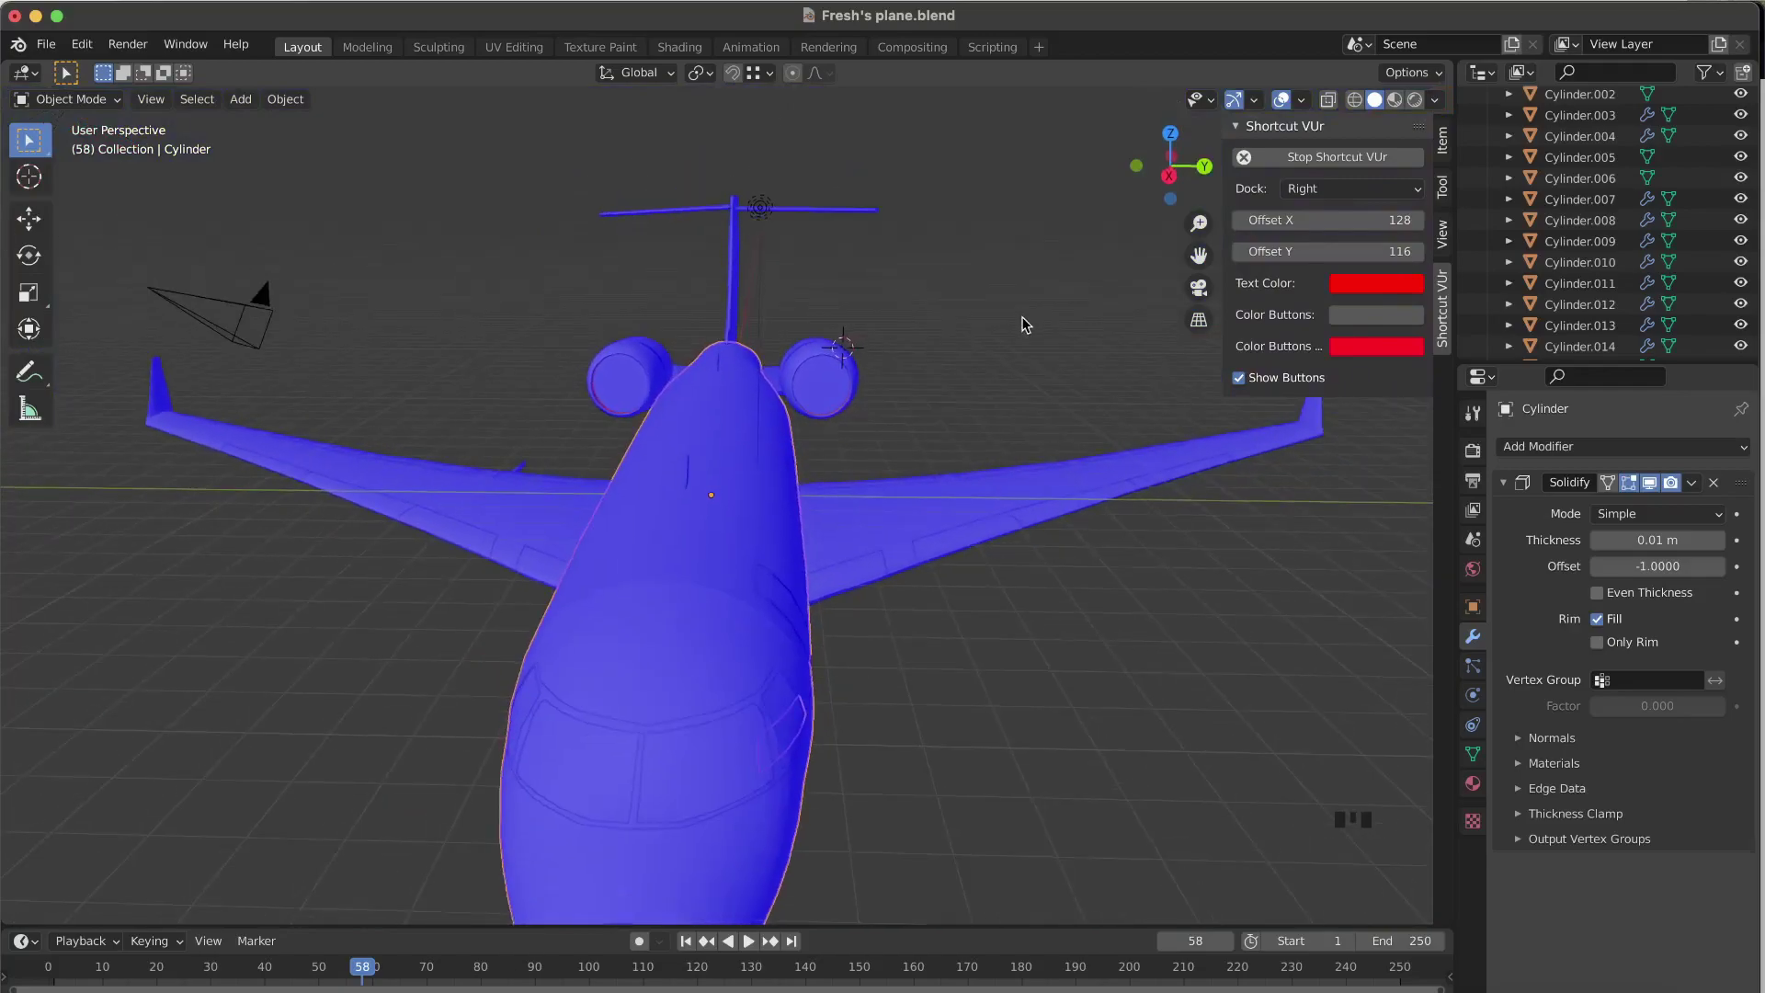
Turn off the Face Orientation overlay and turn on Backface Culling to view the solidified fuselage from inside.
click(1303, 100)
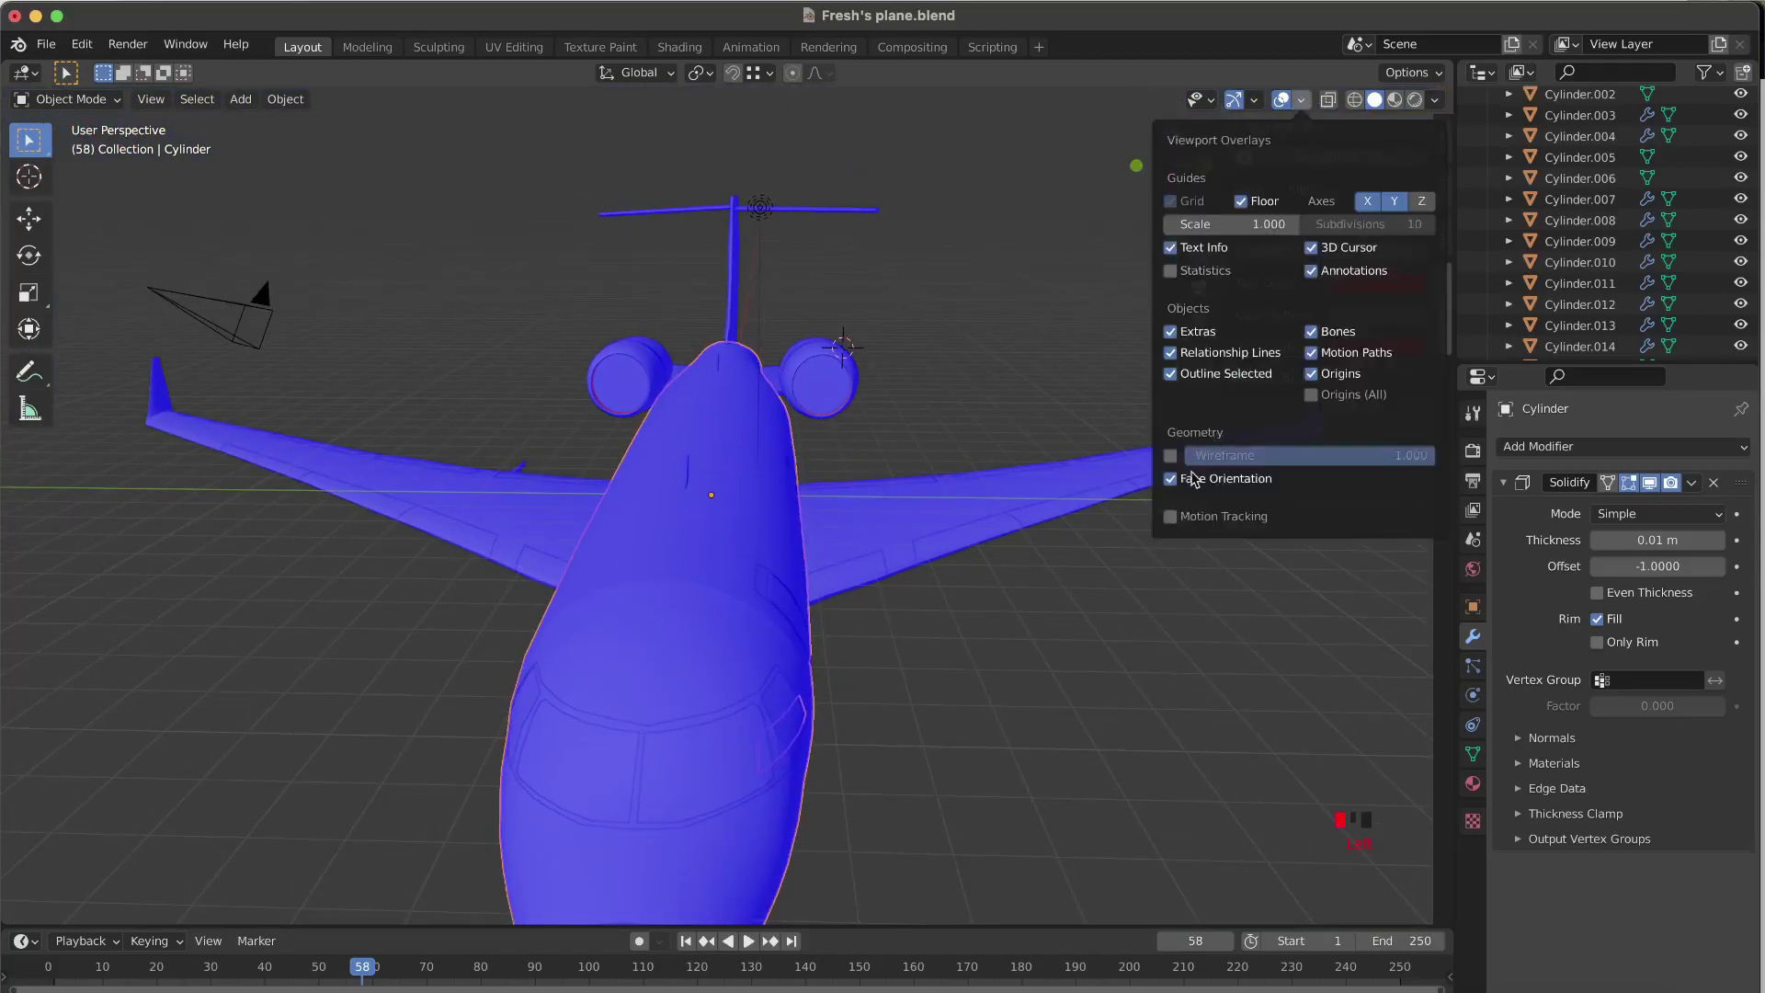
click(1193, 477)
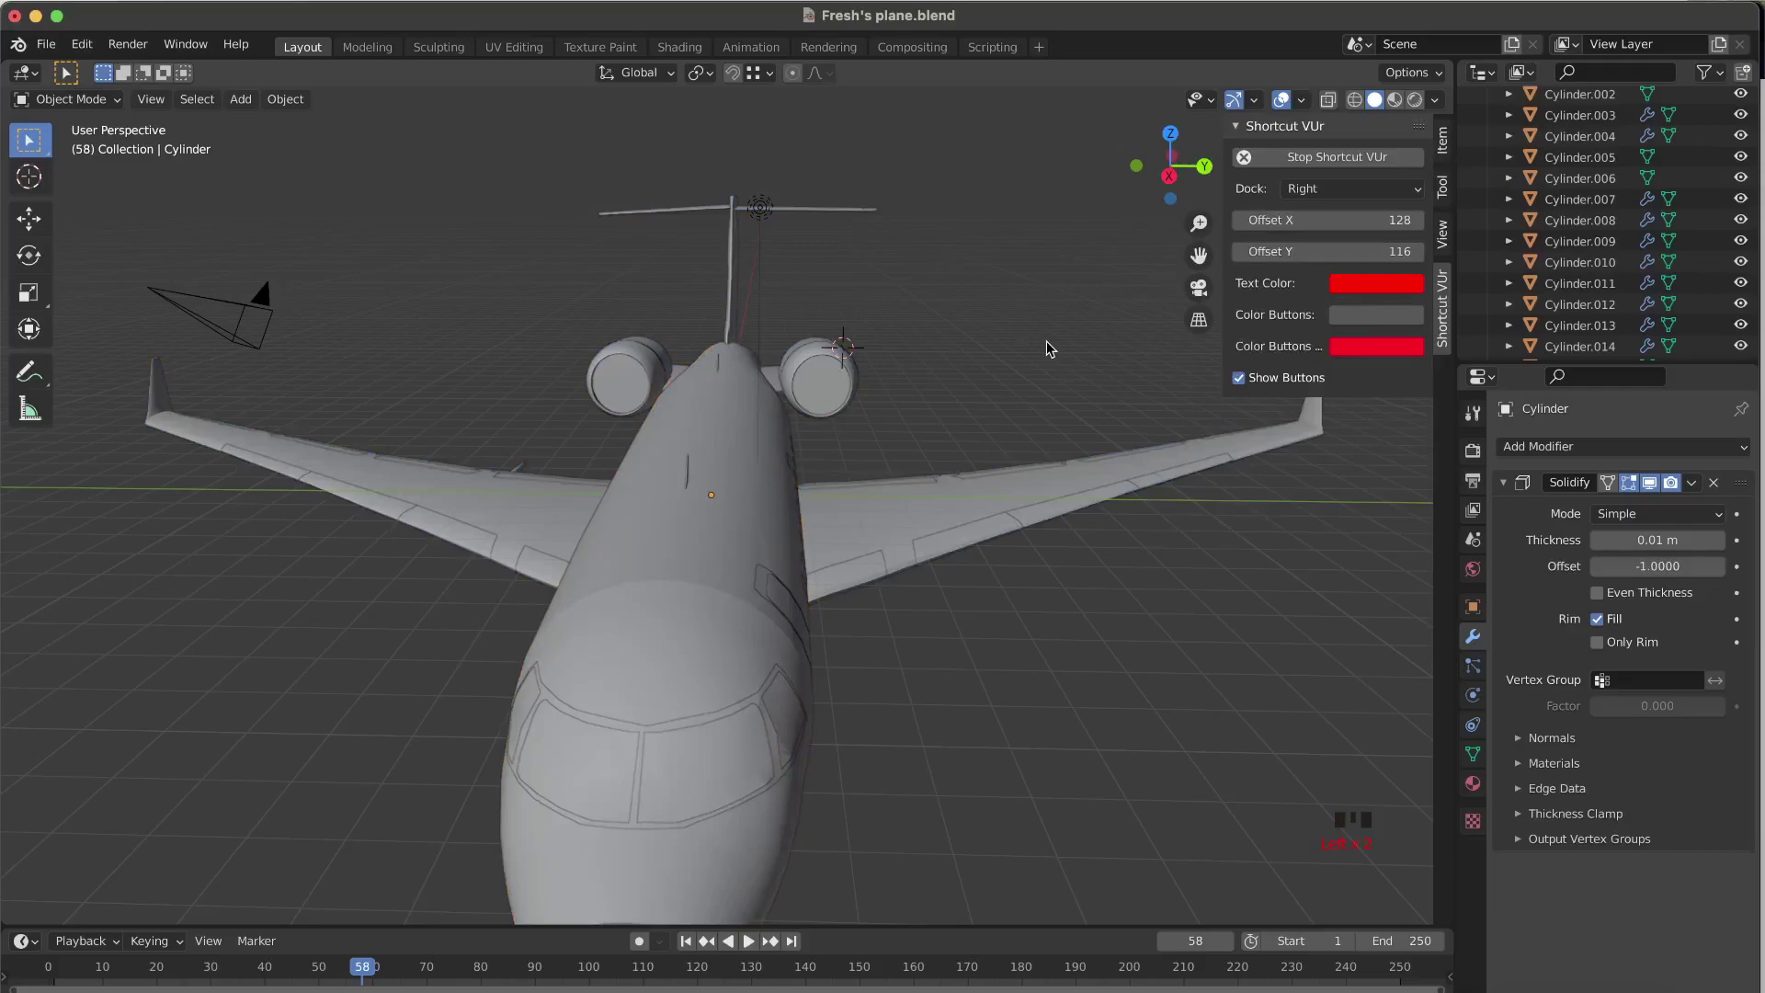
click(1436, 100)
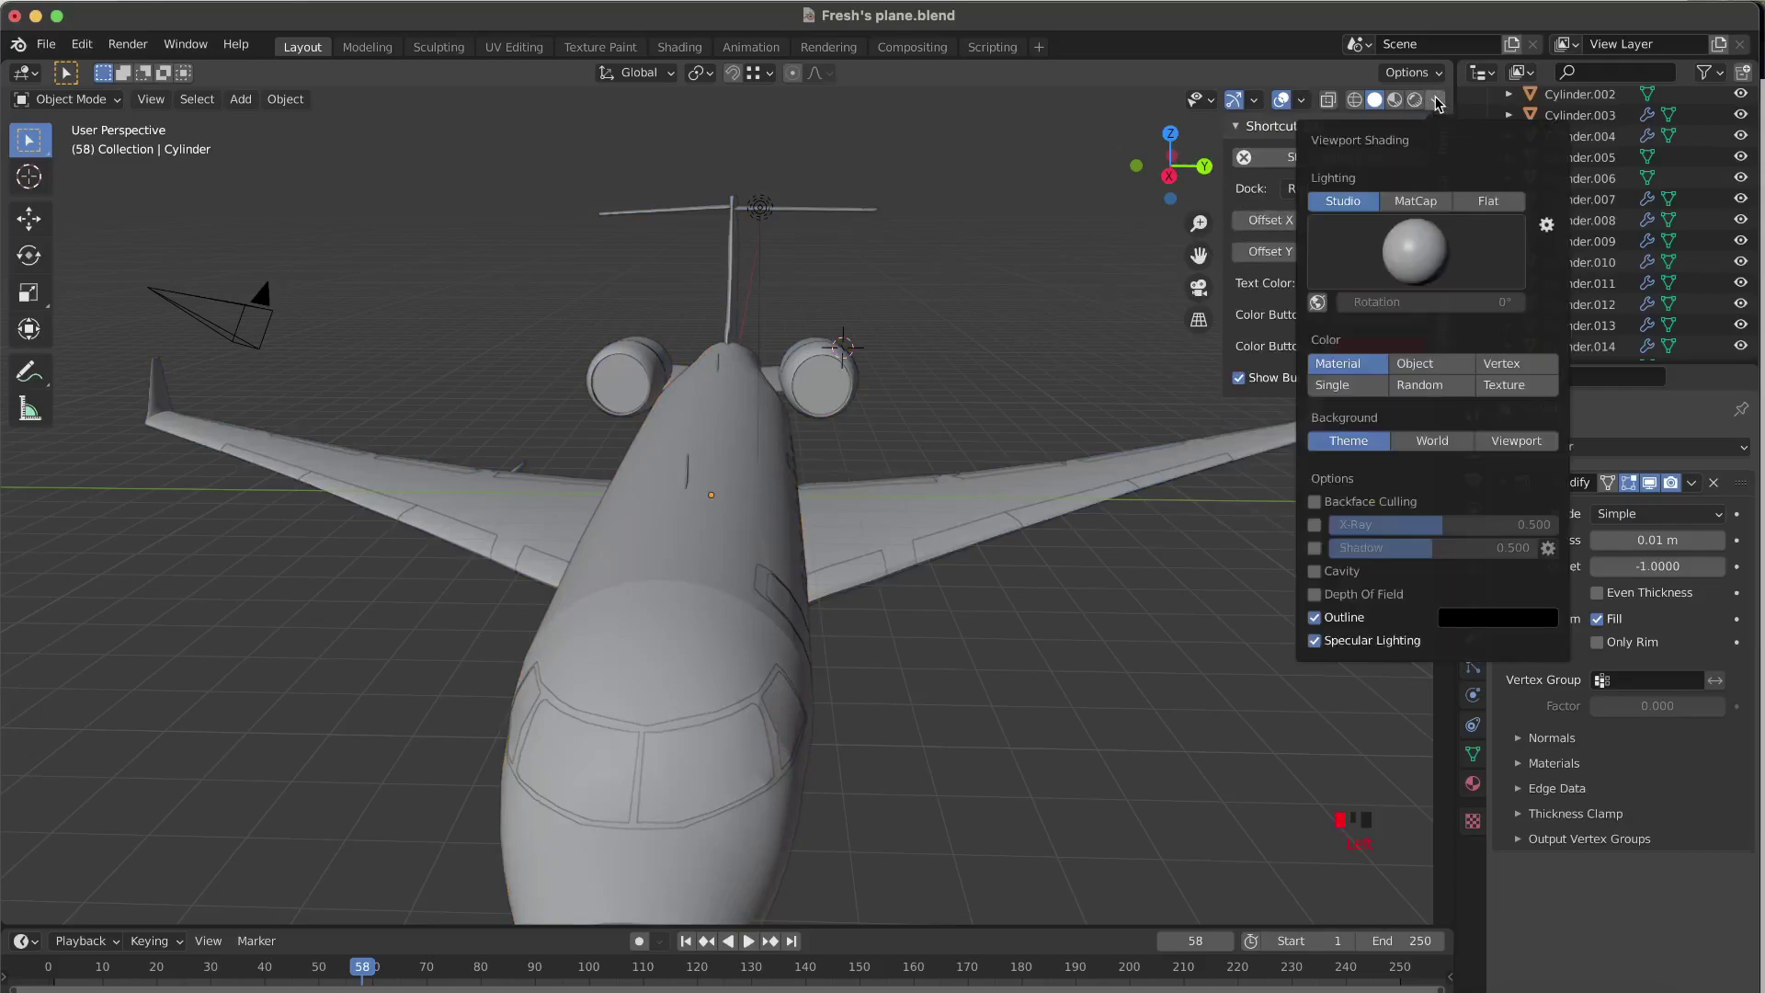
scroll(1049, 319, up, 10)
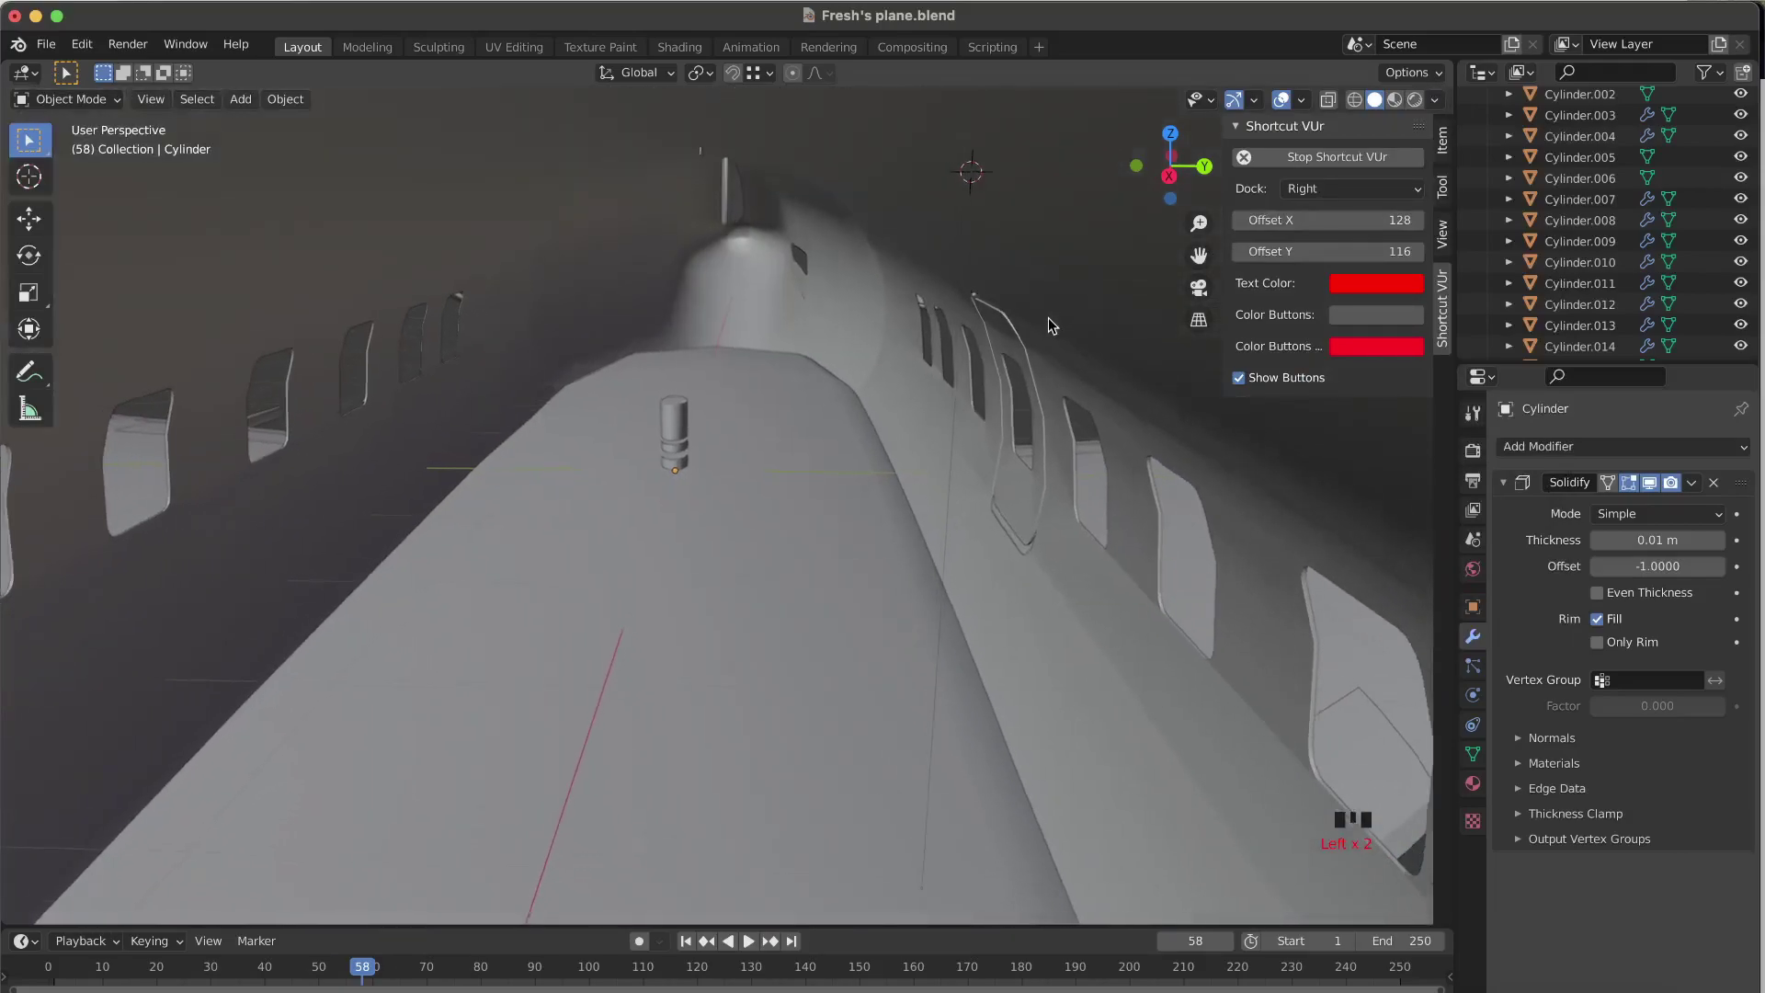
scroll(1048, 322, down, 5)
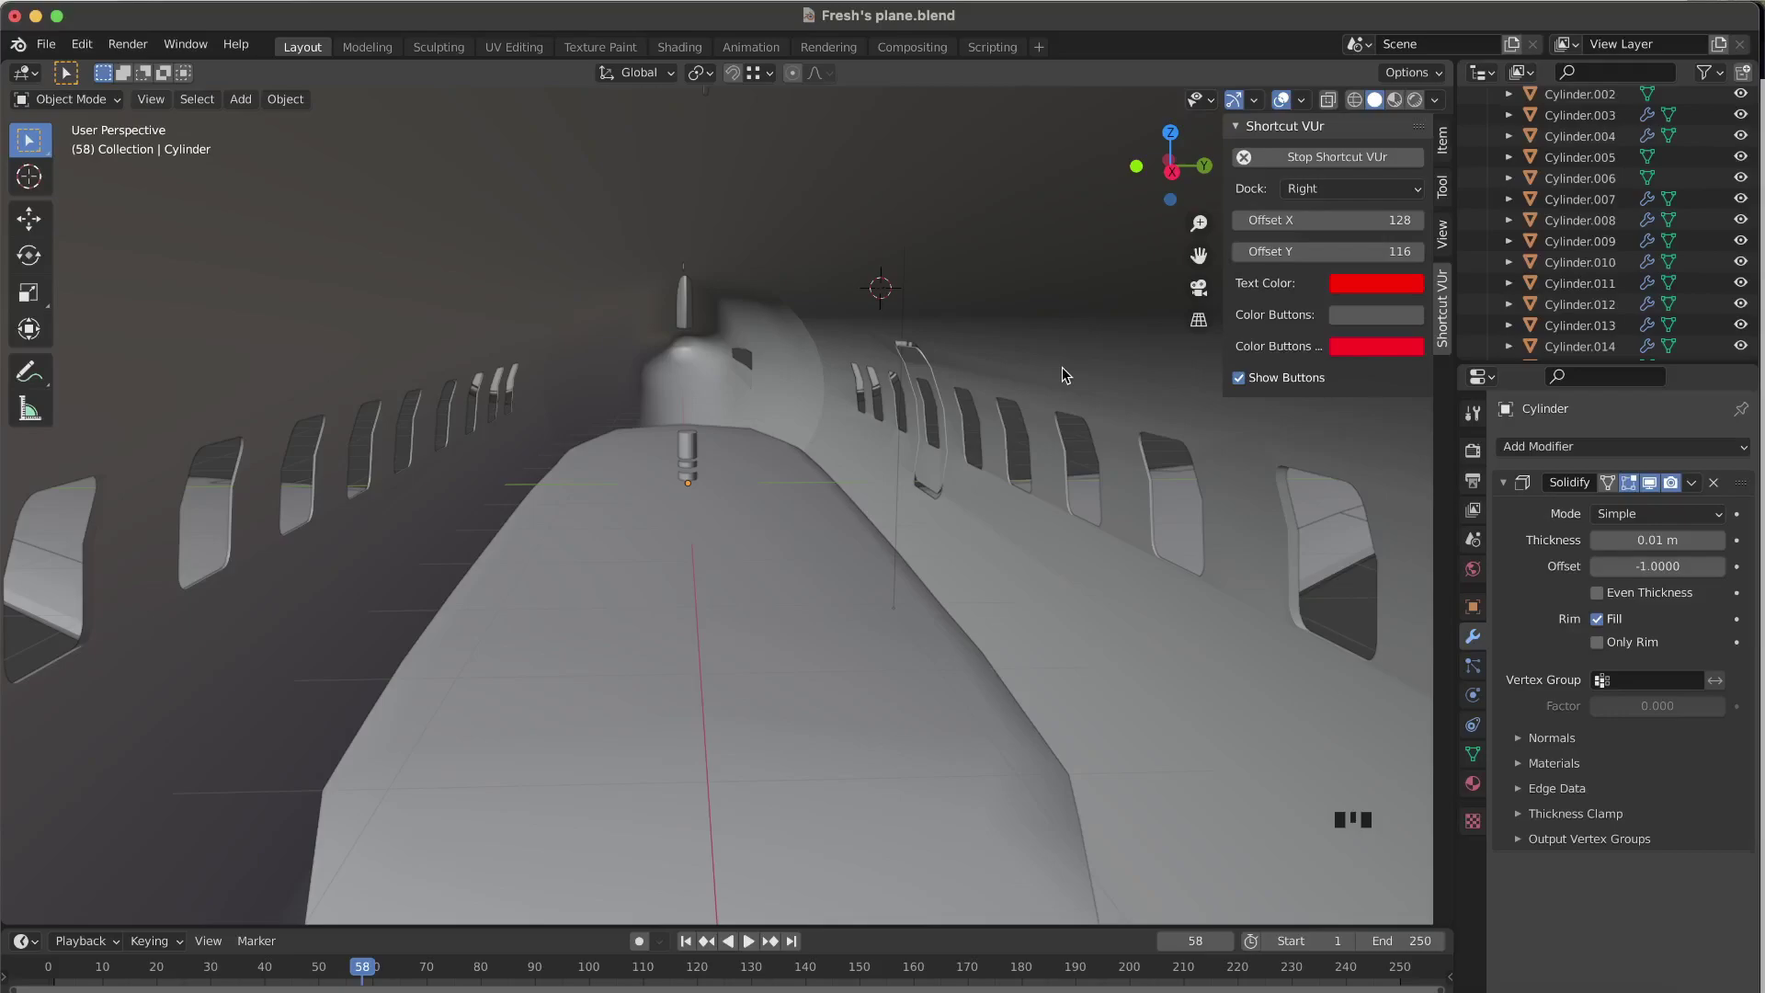
scroll(1062, 367, down, 8)
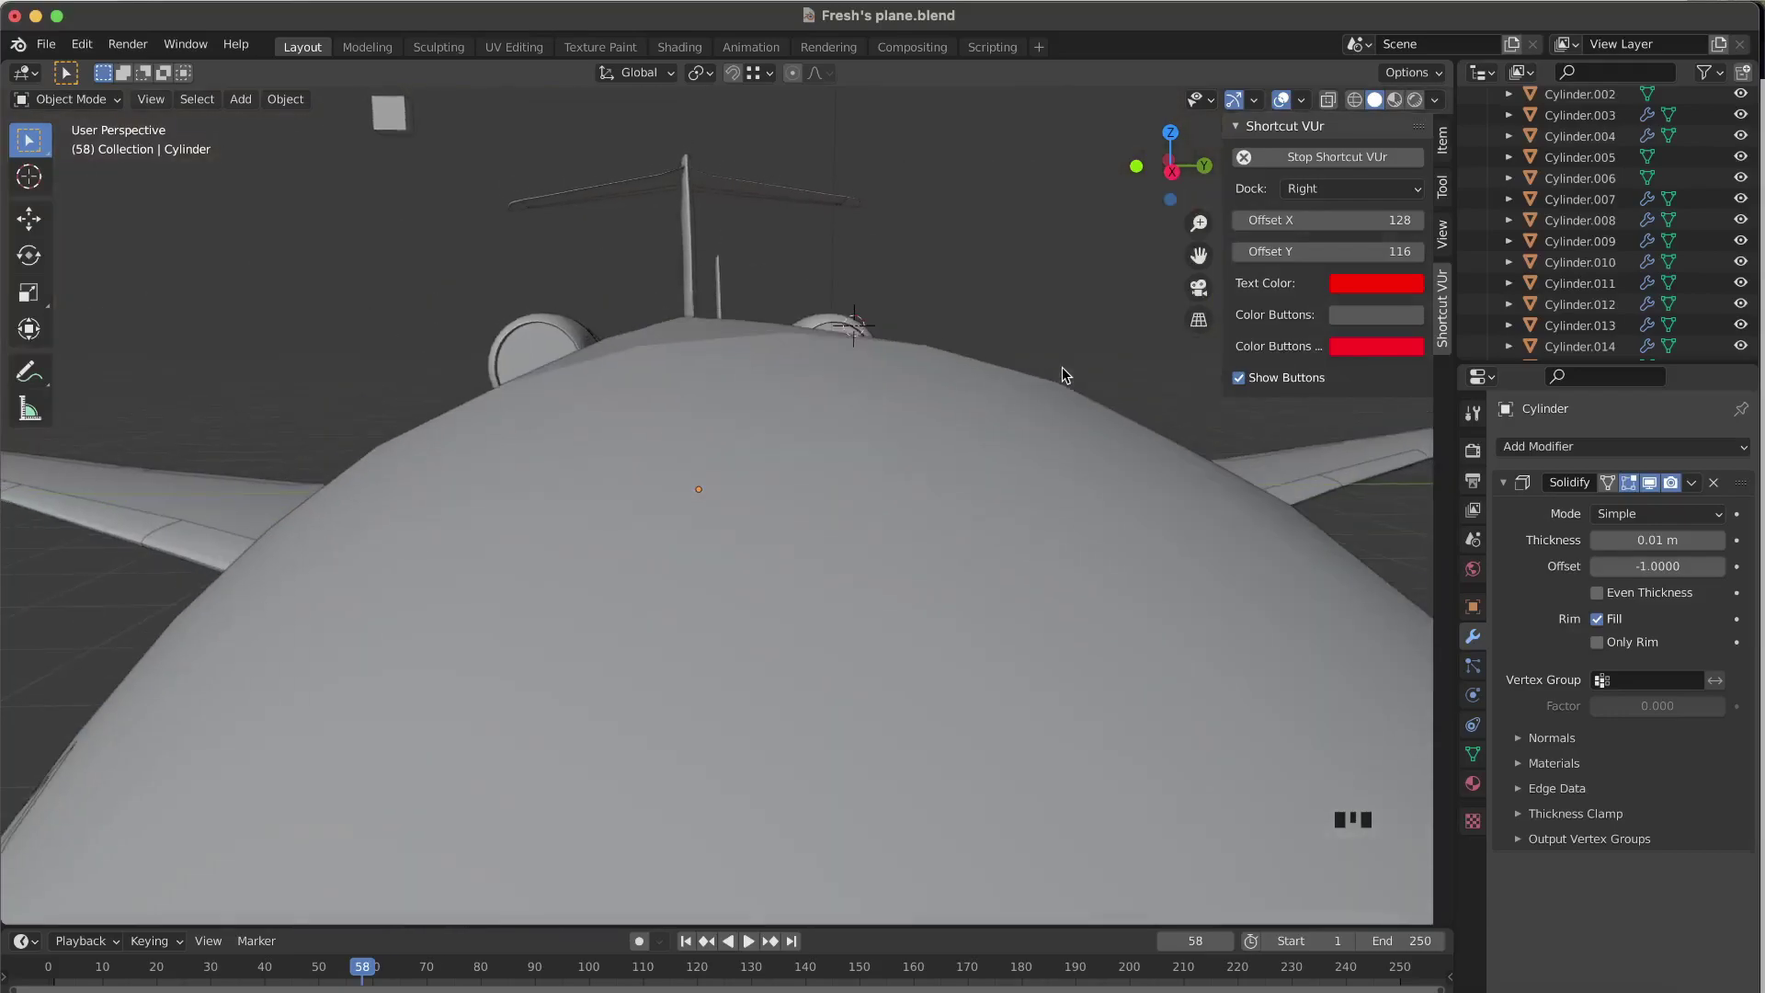
Select the cabin windows and examine them from outside the nose, inside the cabin and along the jet's side.
scroll(1062, 367, left, 5)
click(1028, 492)
scroll(1028, 492, left, 10)
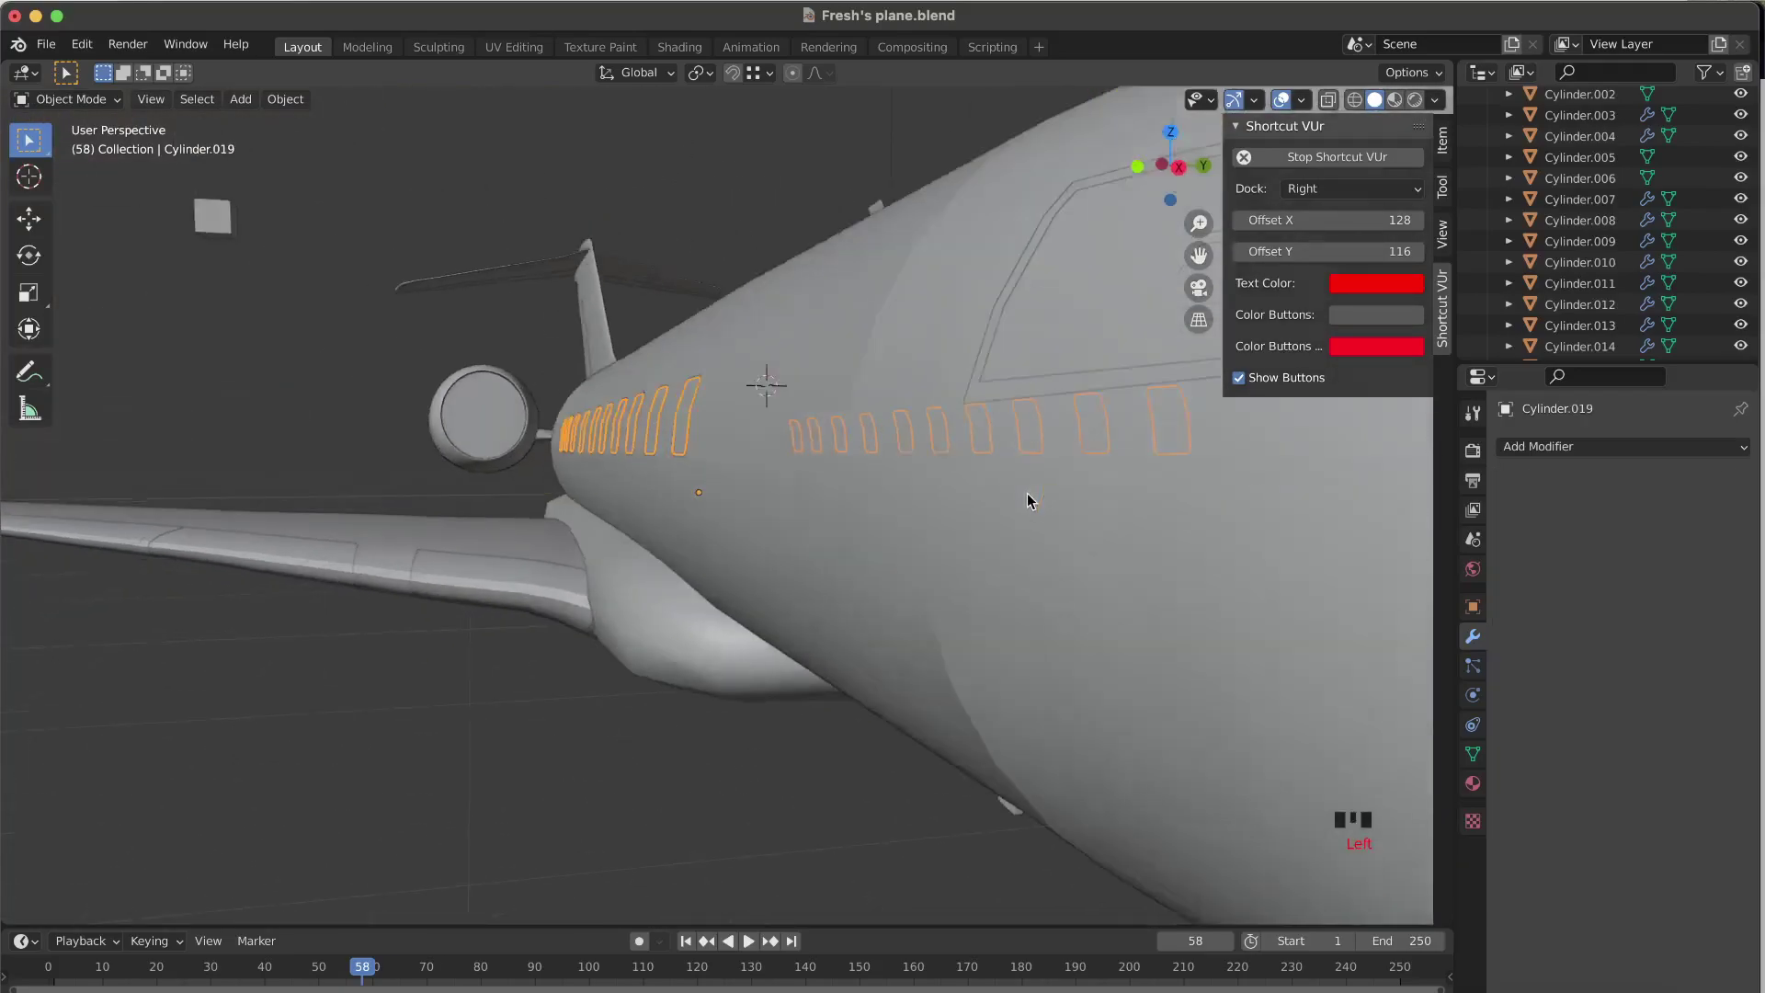
scroll(1028, 493, up, 1)
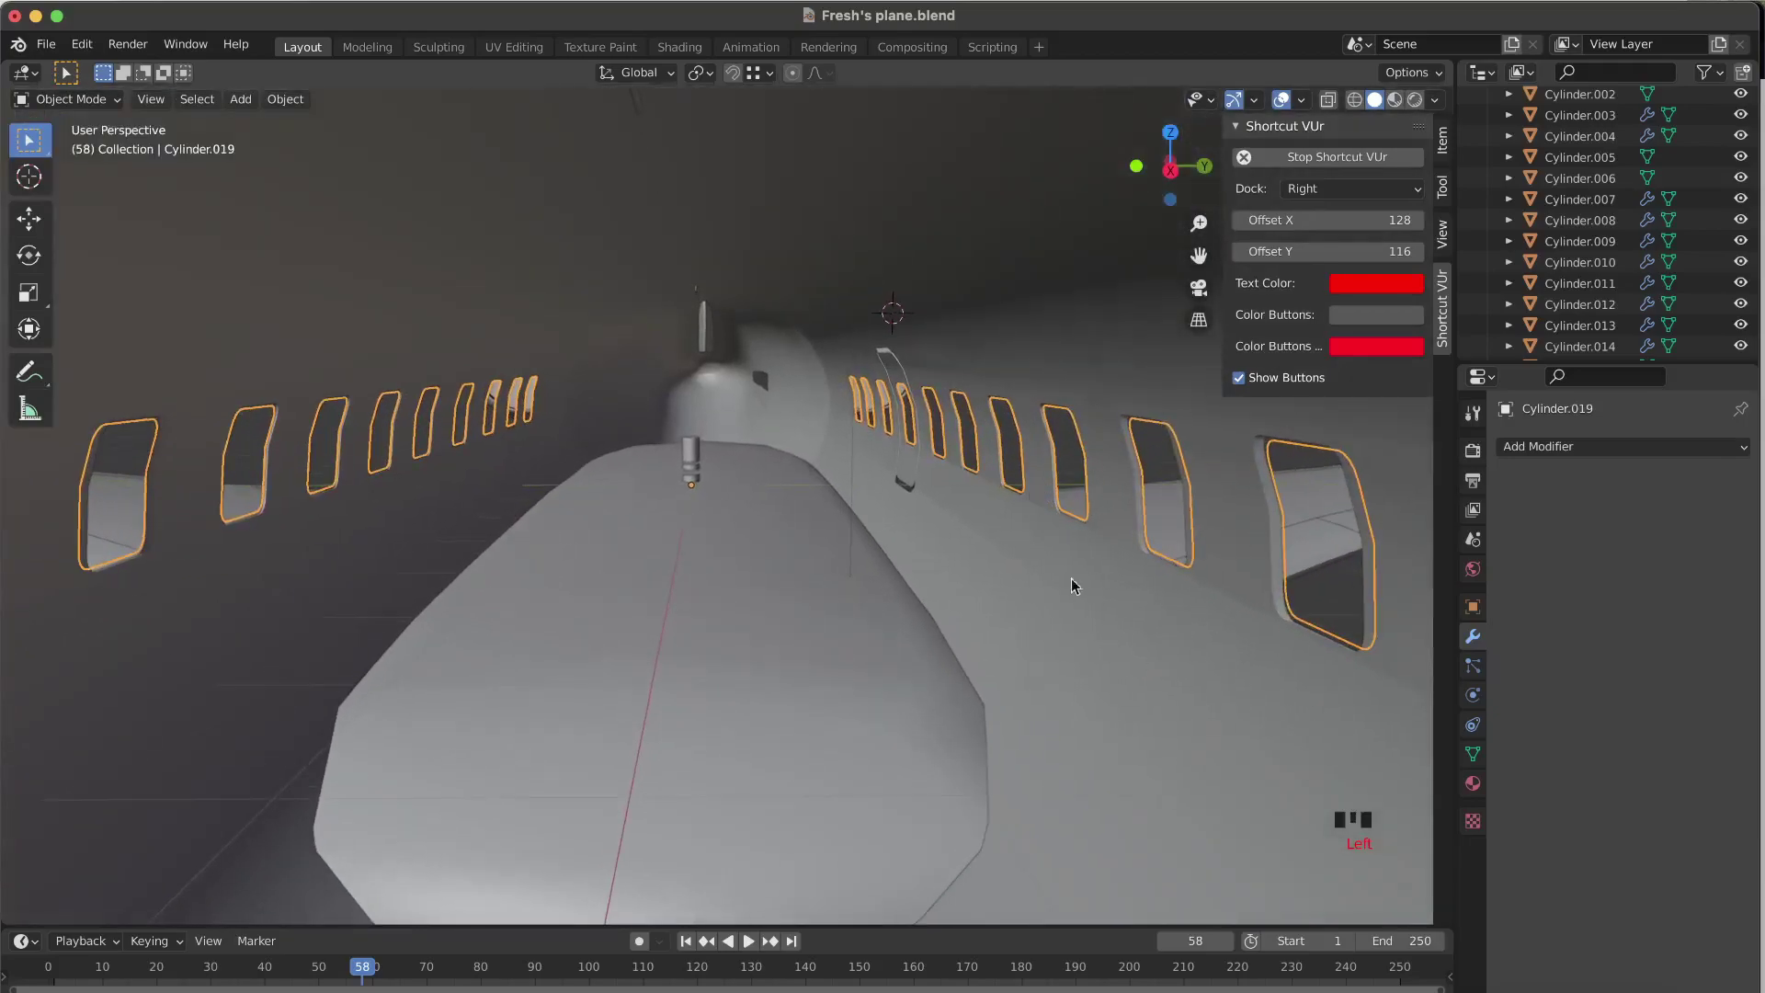
scroll(1074, 599, down, 8)
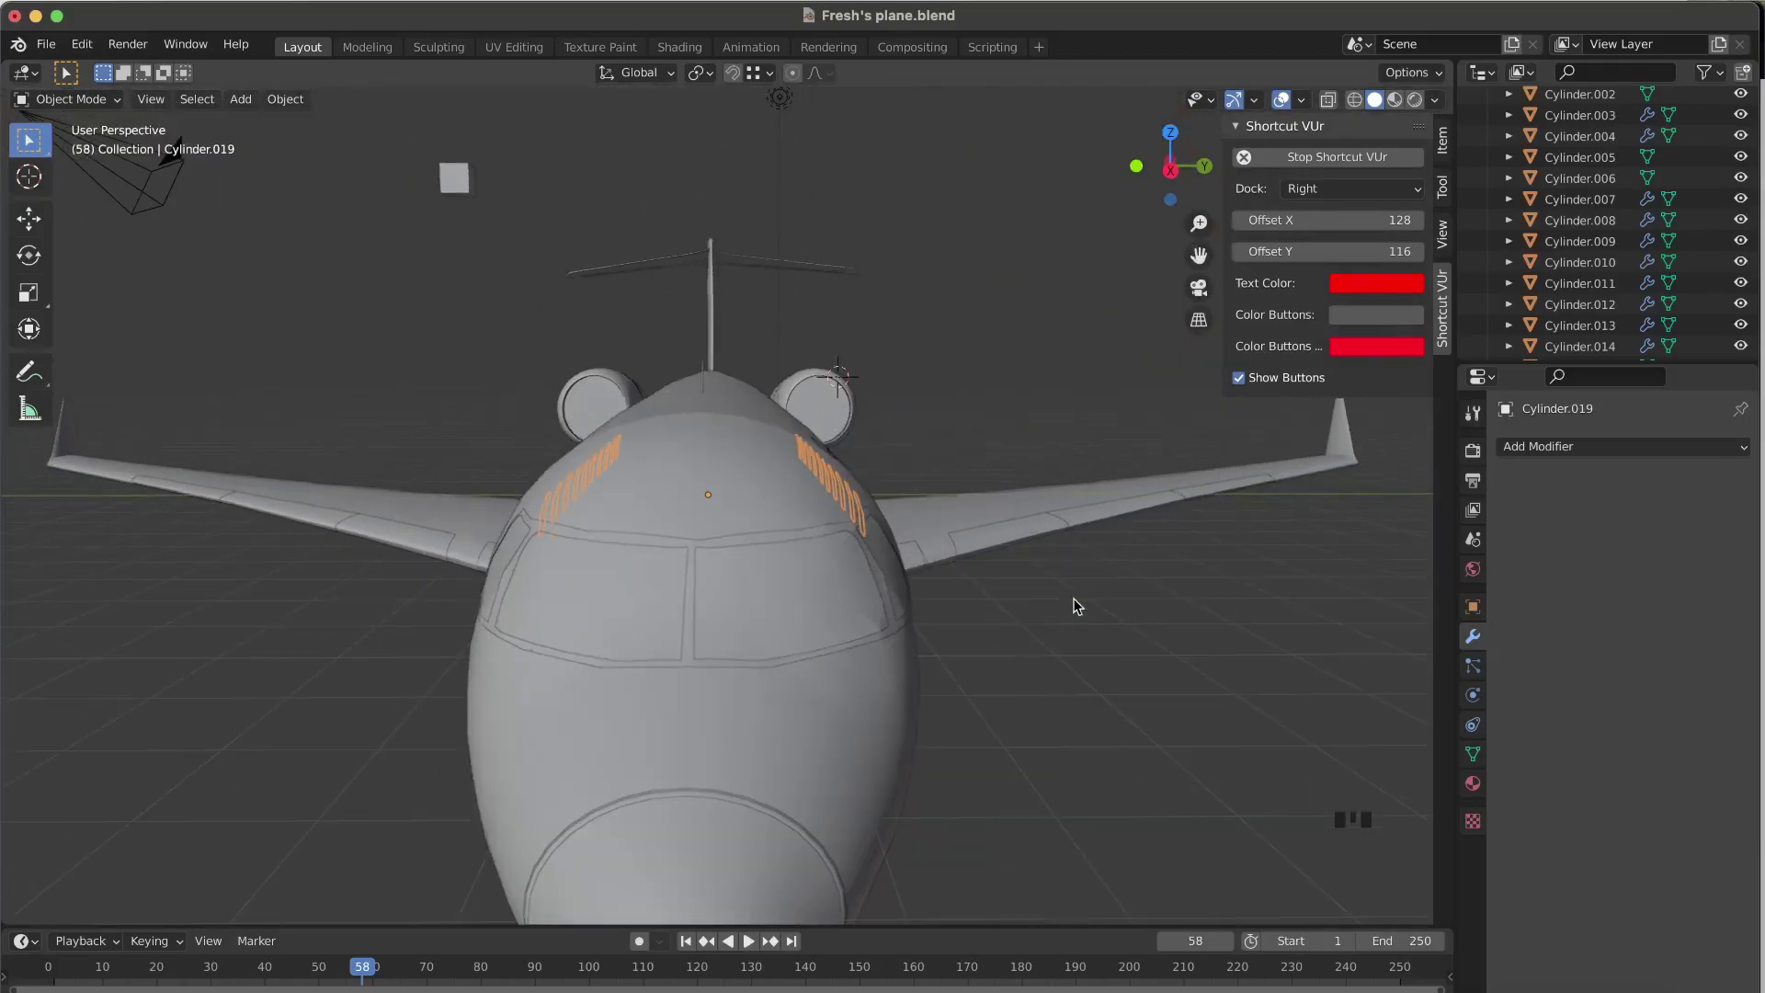
scroll(1073, 599, right, 5)
scroll(1075, 607, right, 5)
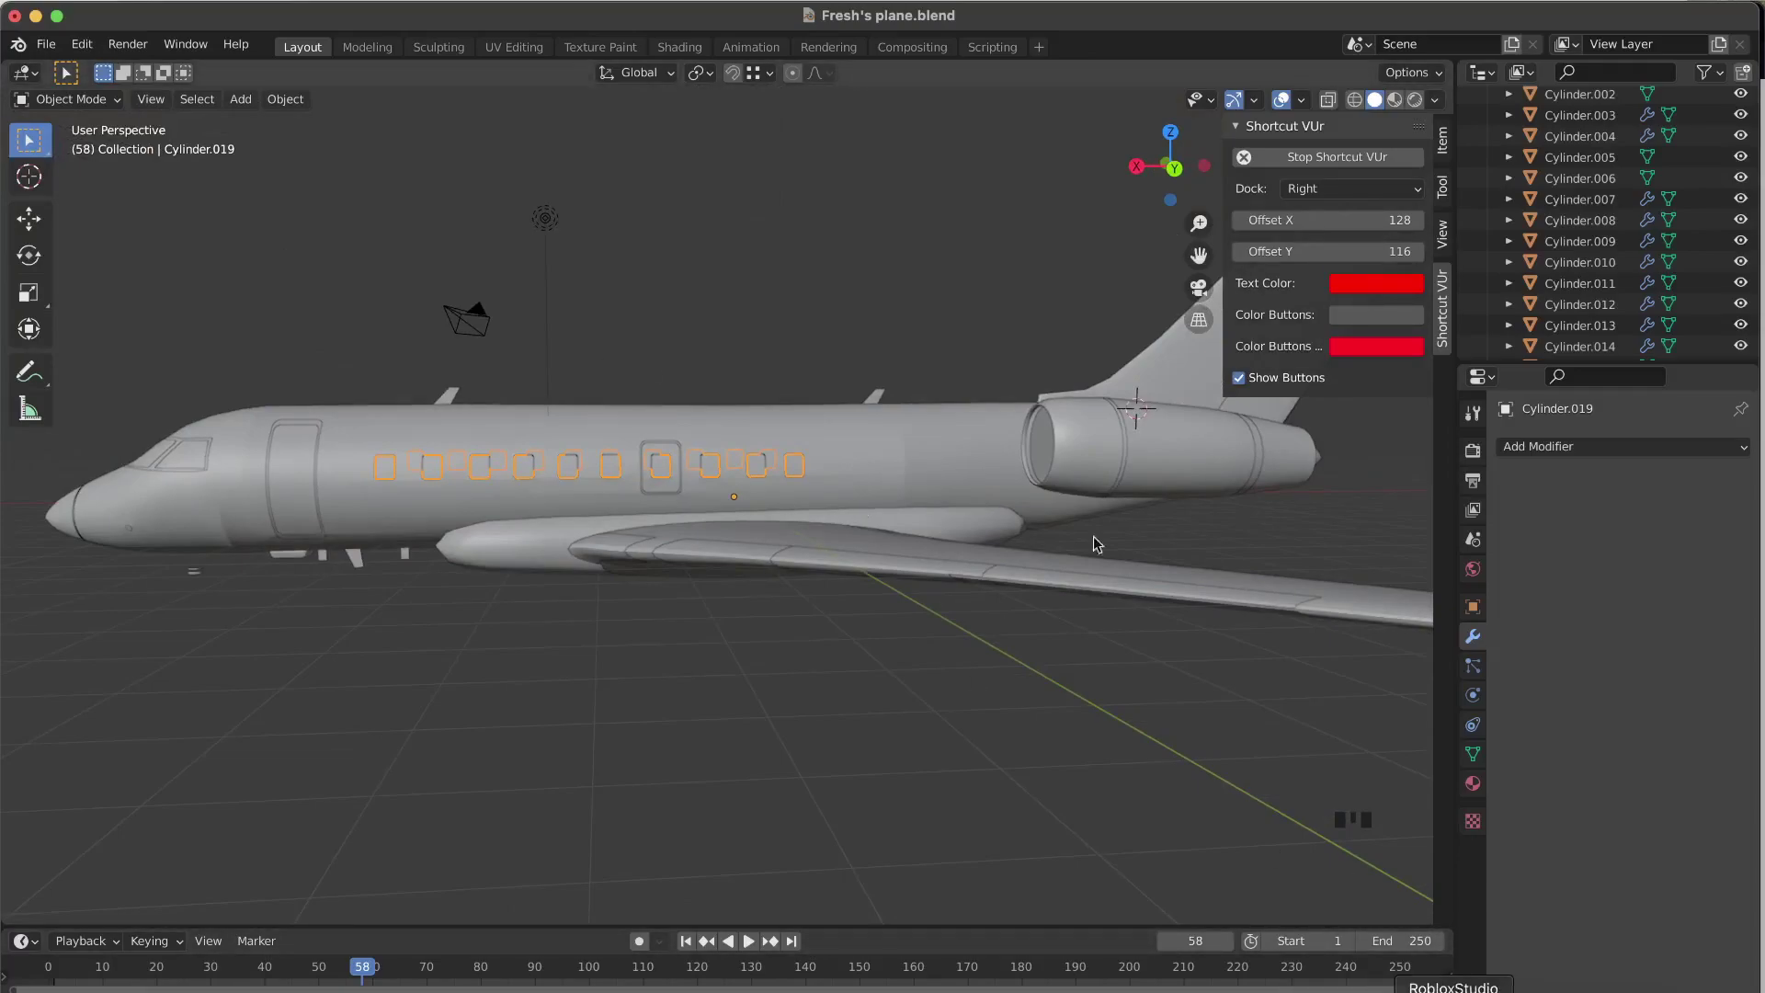
scroll(1018, 483, left, 5)
scroll(1017, 482, left, 5)
Select the fuselage again, collapse its Solidify modifier settings and clear the selection.
click(1620, 446)
click(687, 535)
click(653, 489)
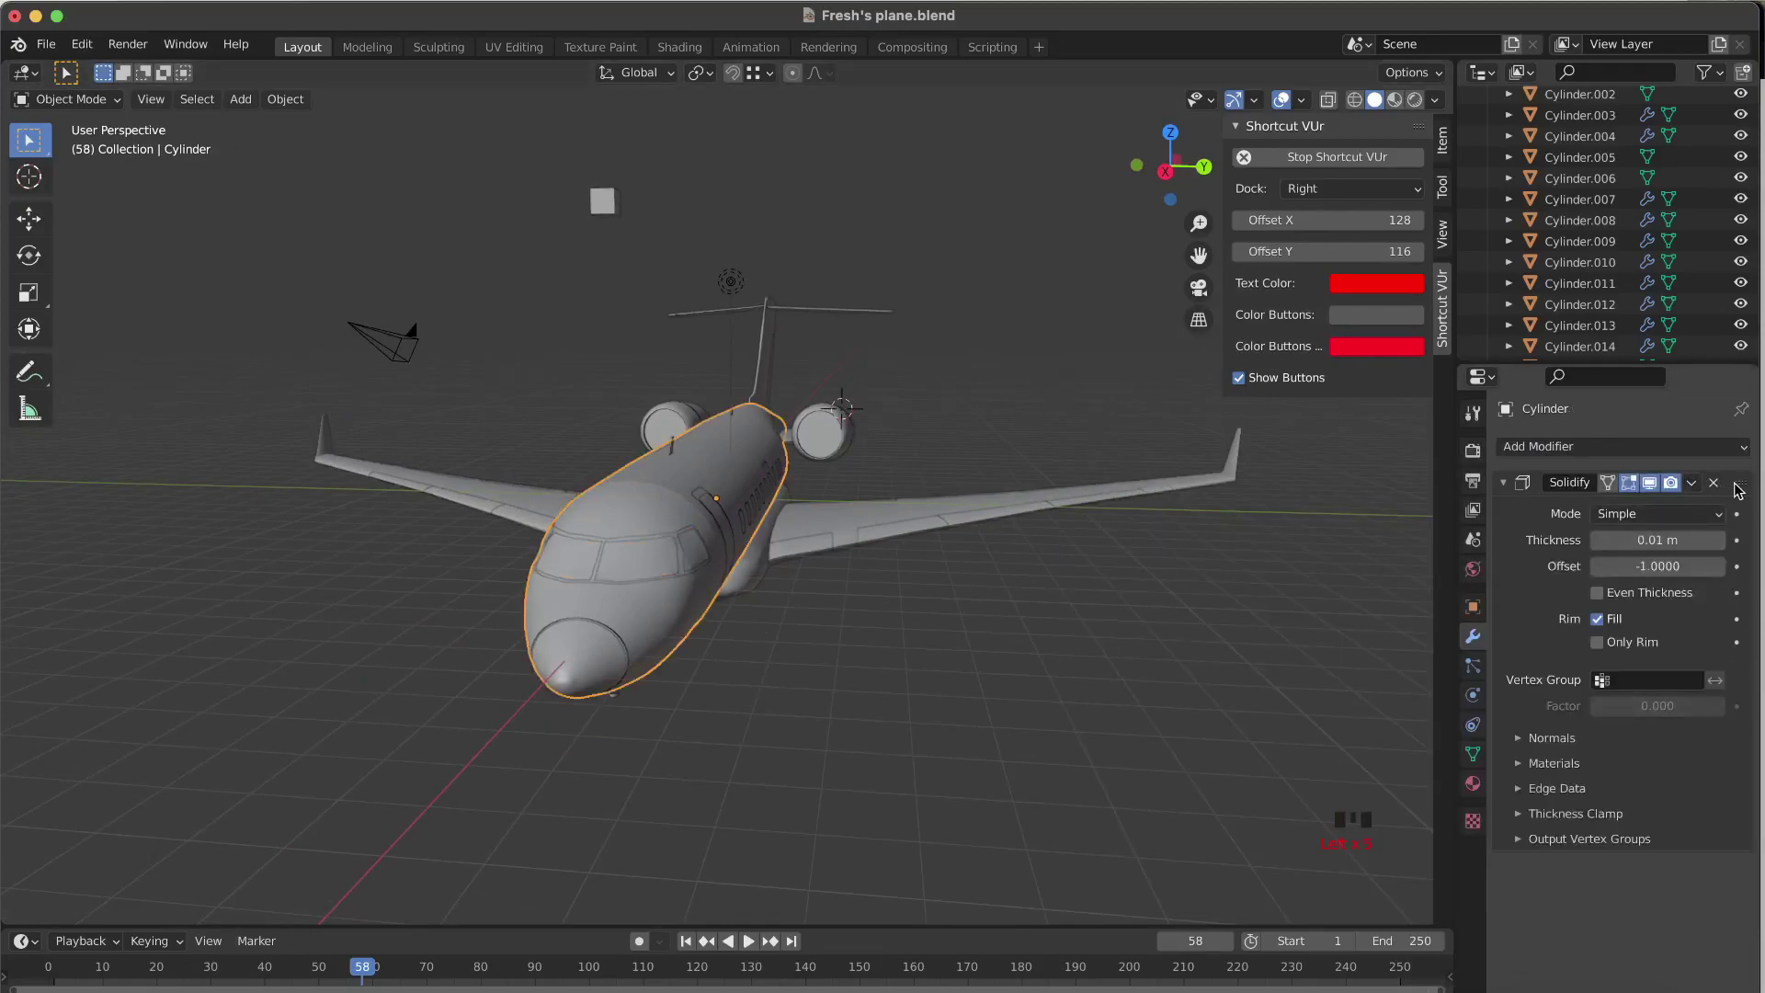
click(1498, 482)
click(1138, 566)
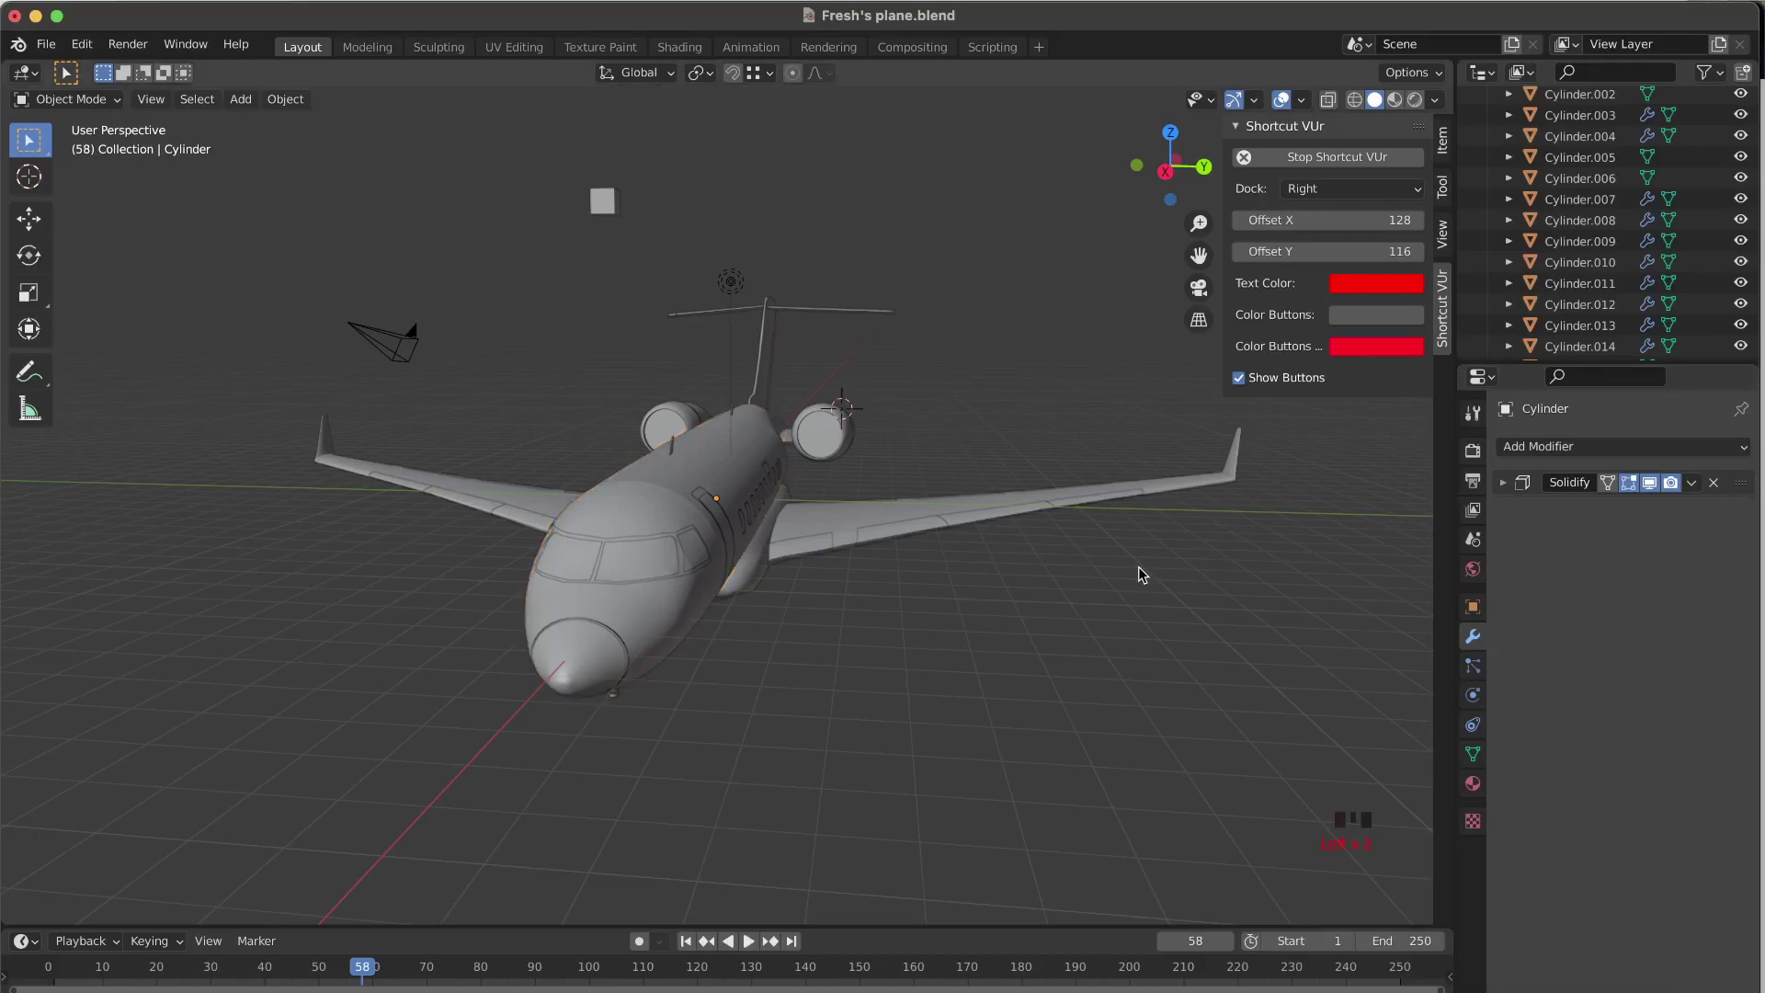
scroll(1138, 566, left, 5)
scroll(1138, 566, left, 5)
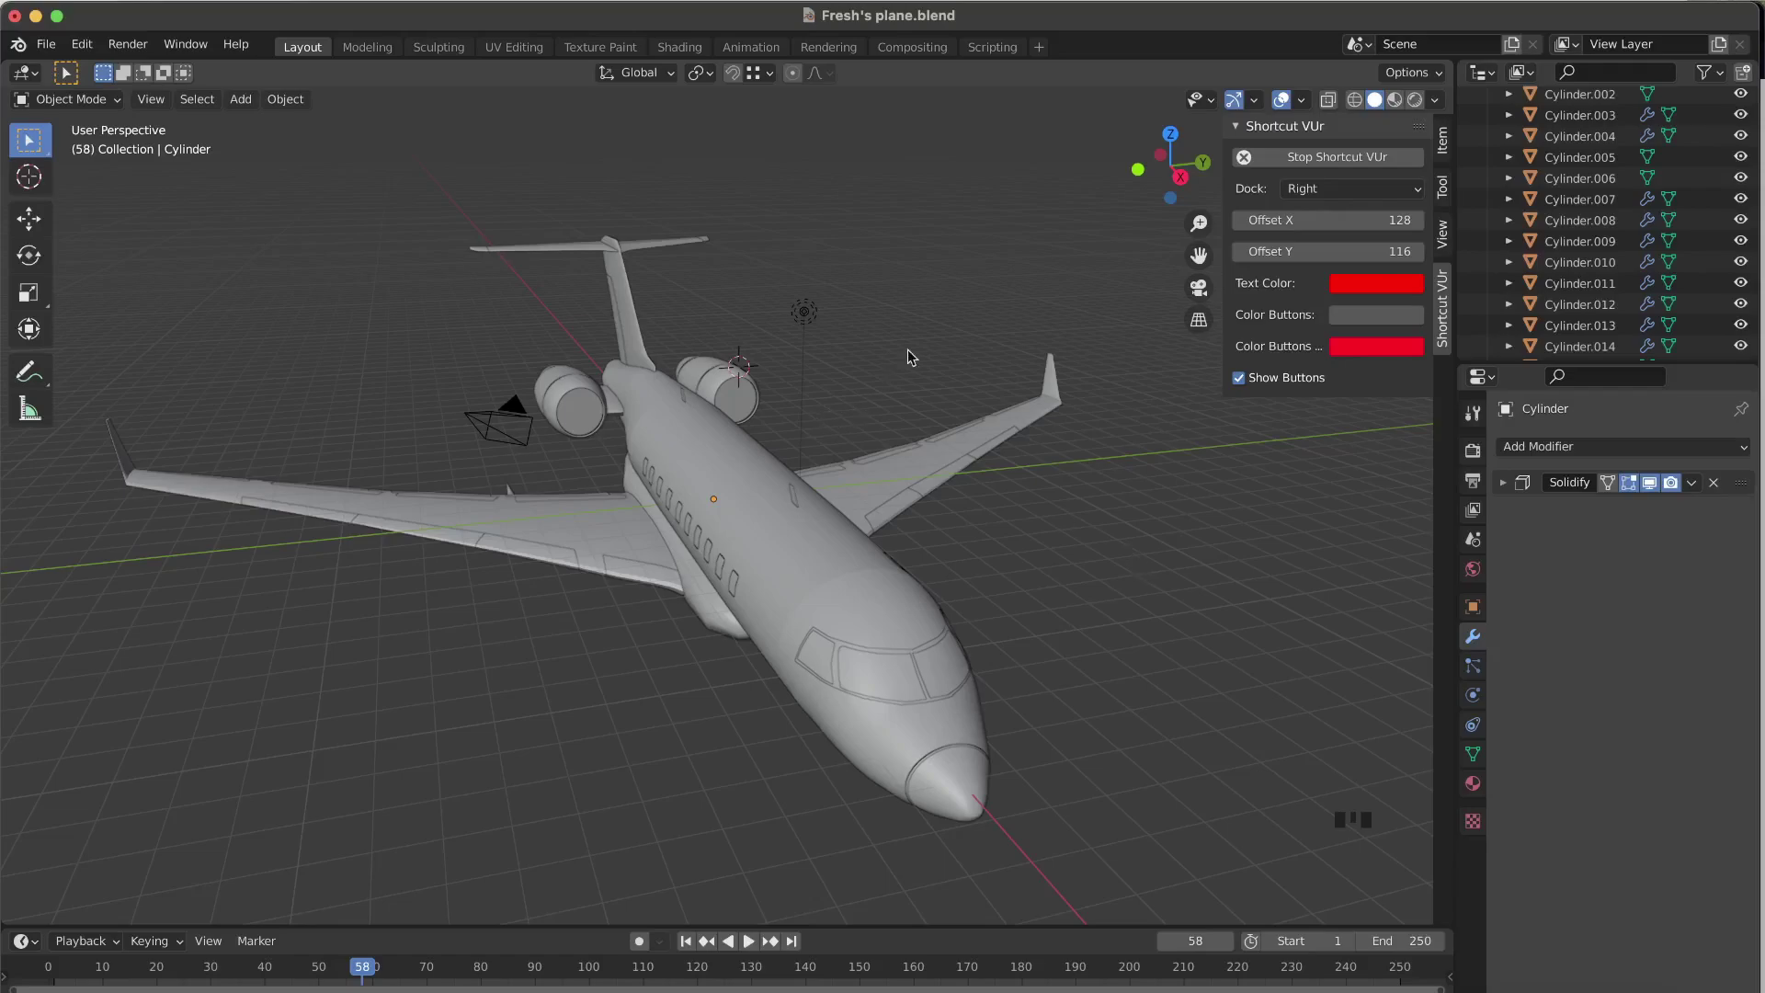
scroll(348, 294, left, 5)
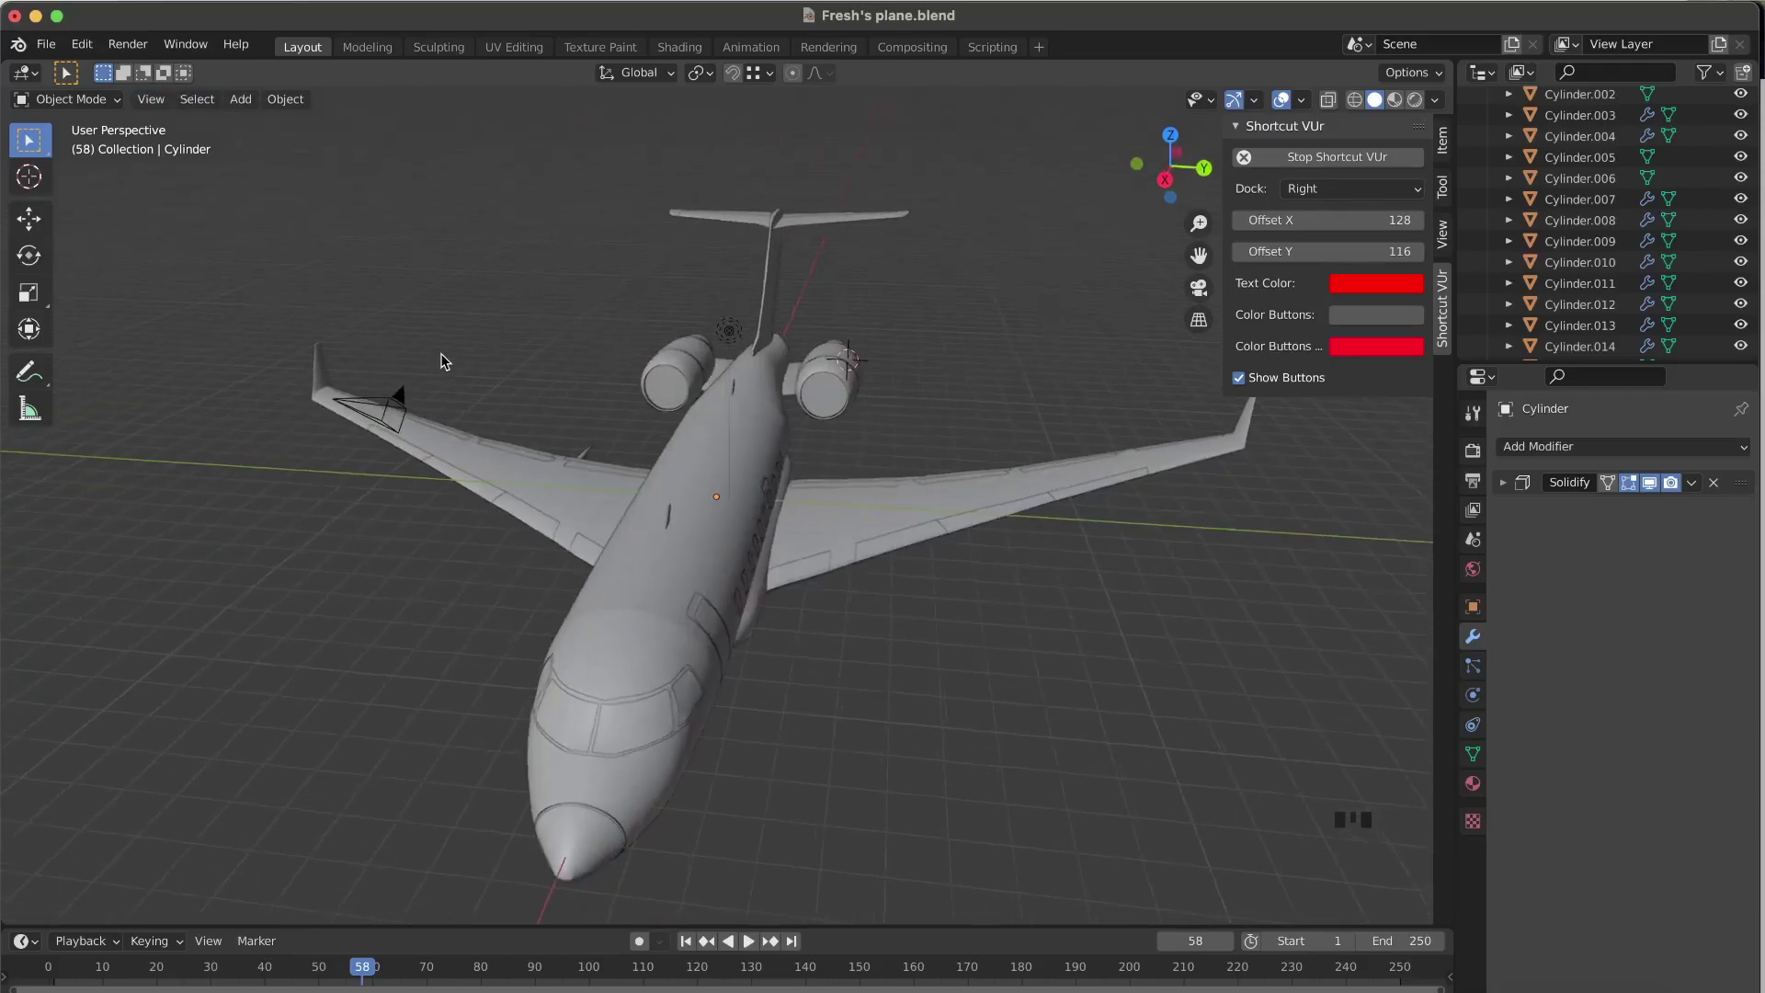
scroll(777, 321, left, 5)
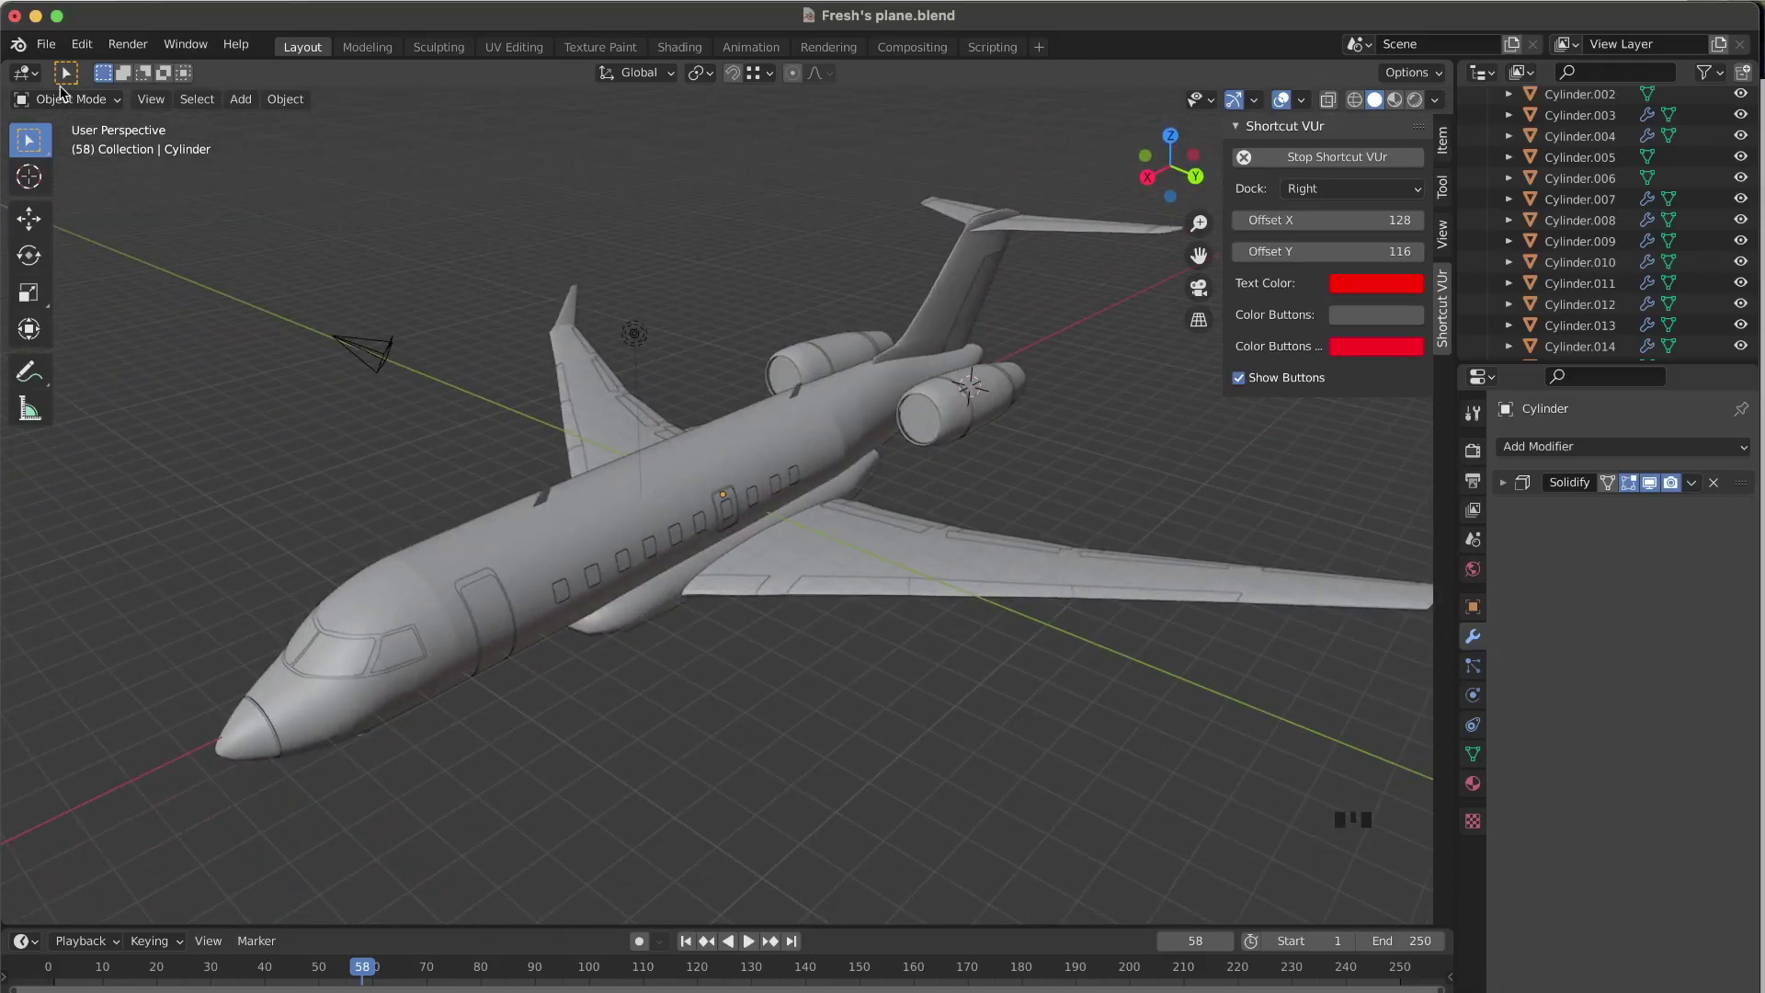
click(52, 48)
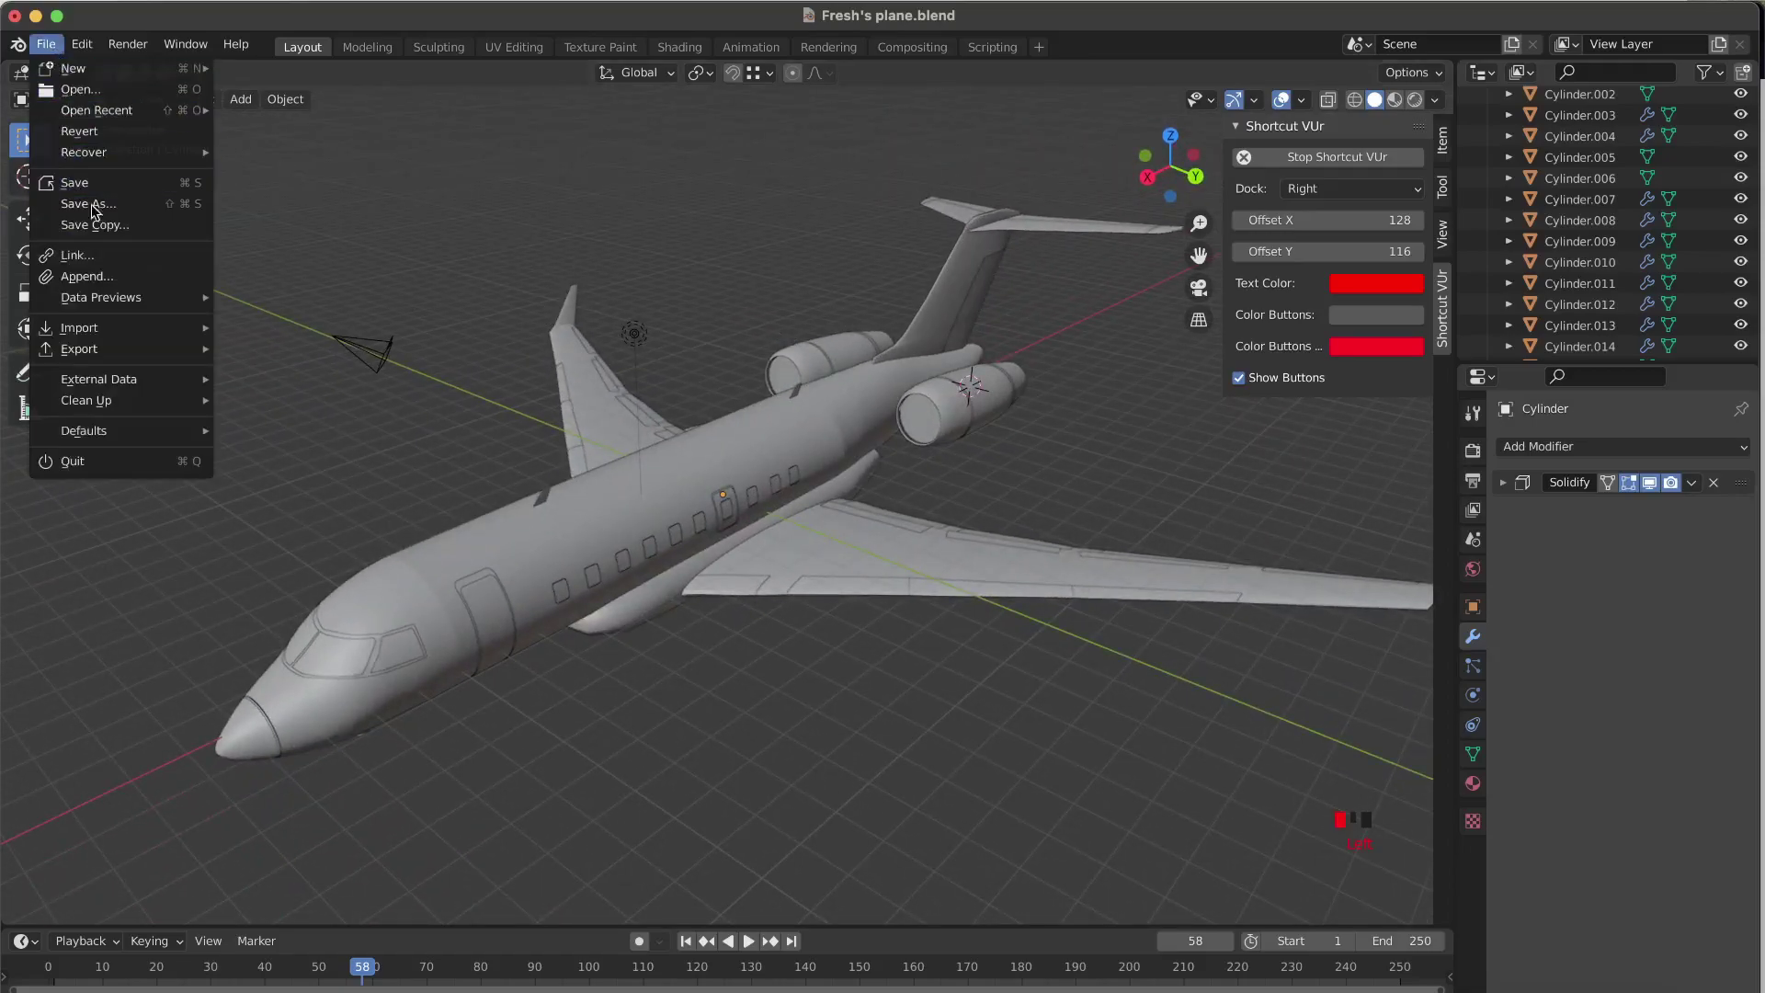
mouse_move(118, 349)
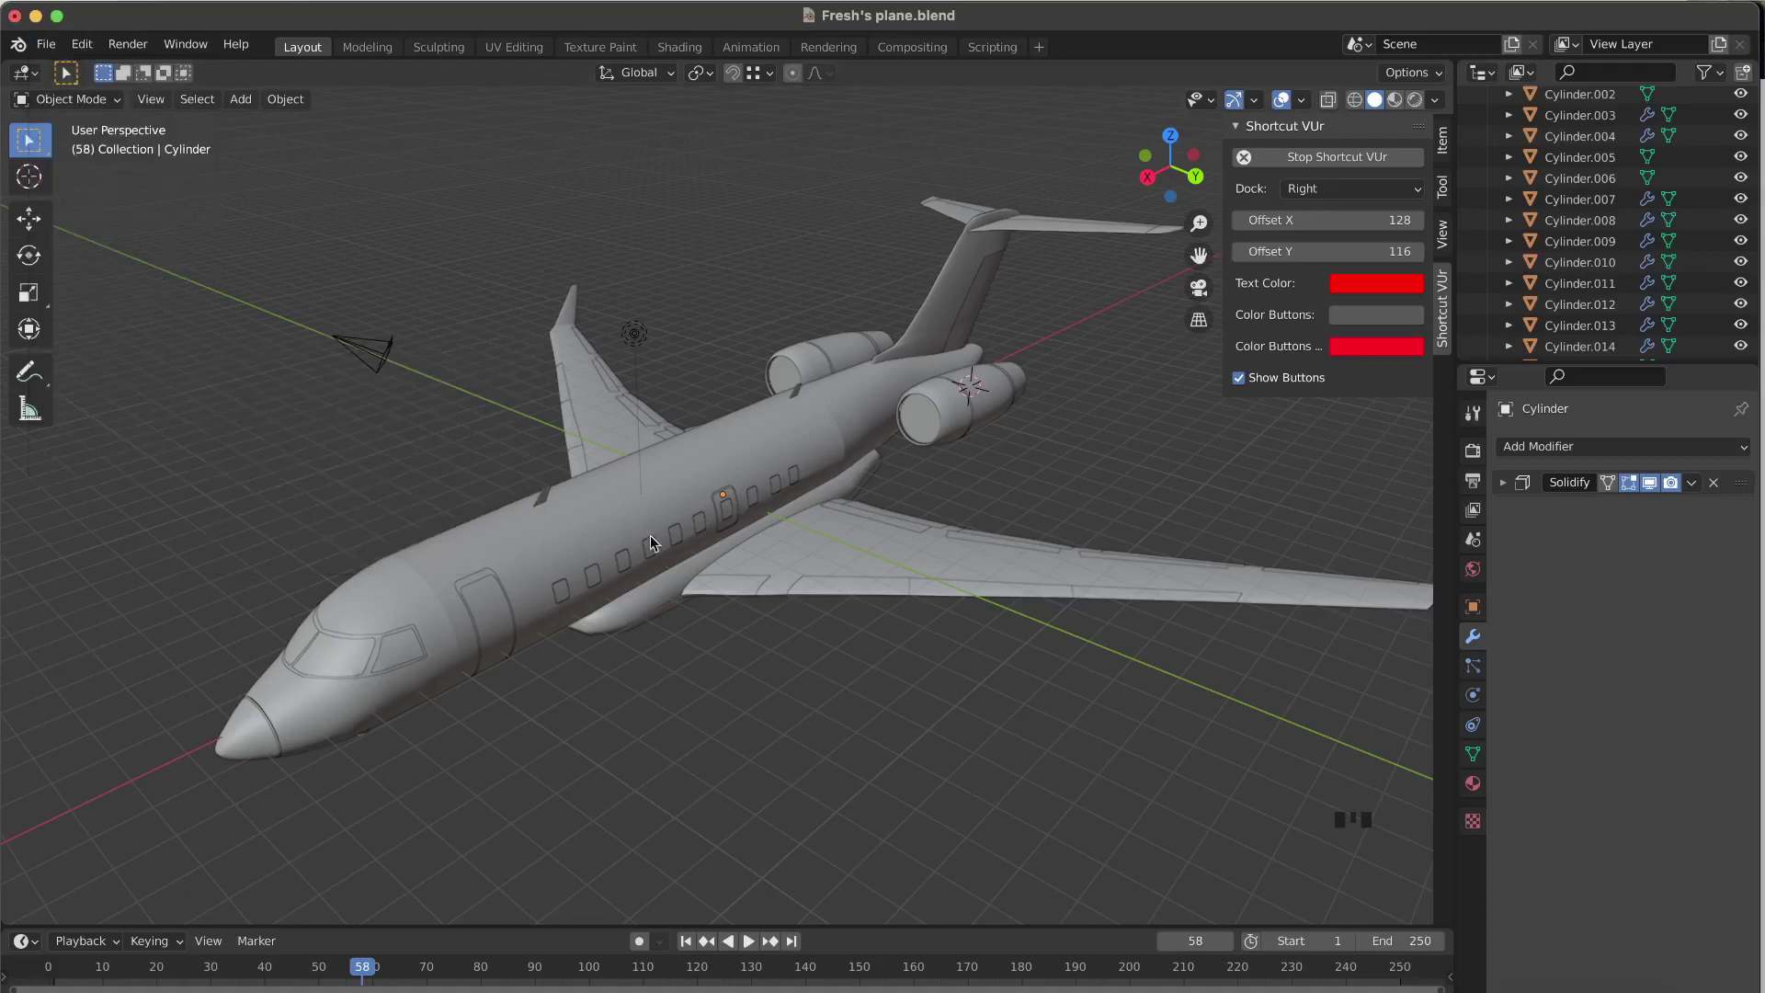
Select the fuselage and examine its mesh in Edit Mode from several sides, returning to Object Mode.
click(699, 473)
scroll(921, 467, left, 3)
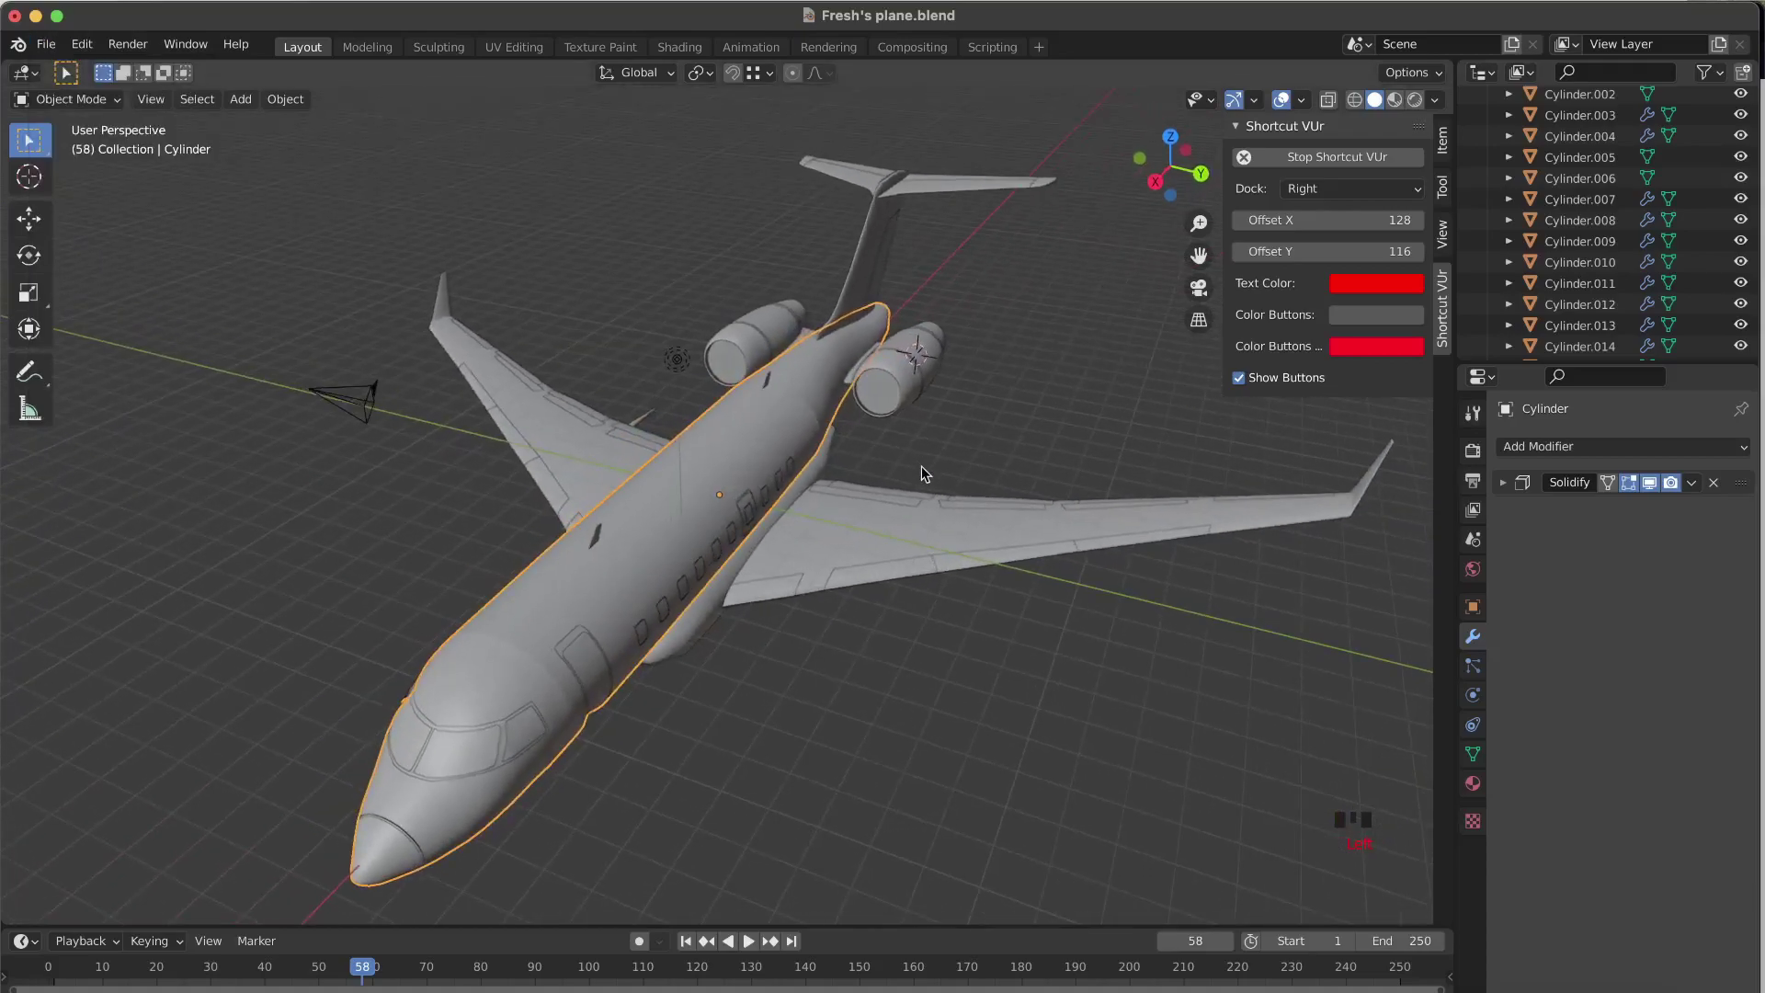
key(Tab)
scroll(1175, 643, left, 5)
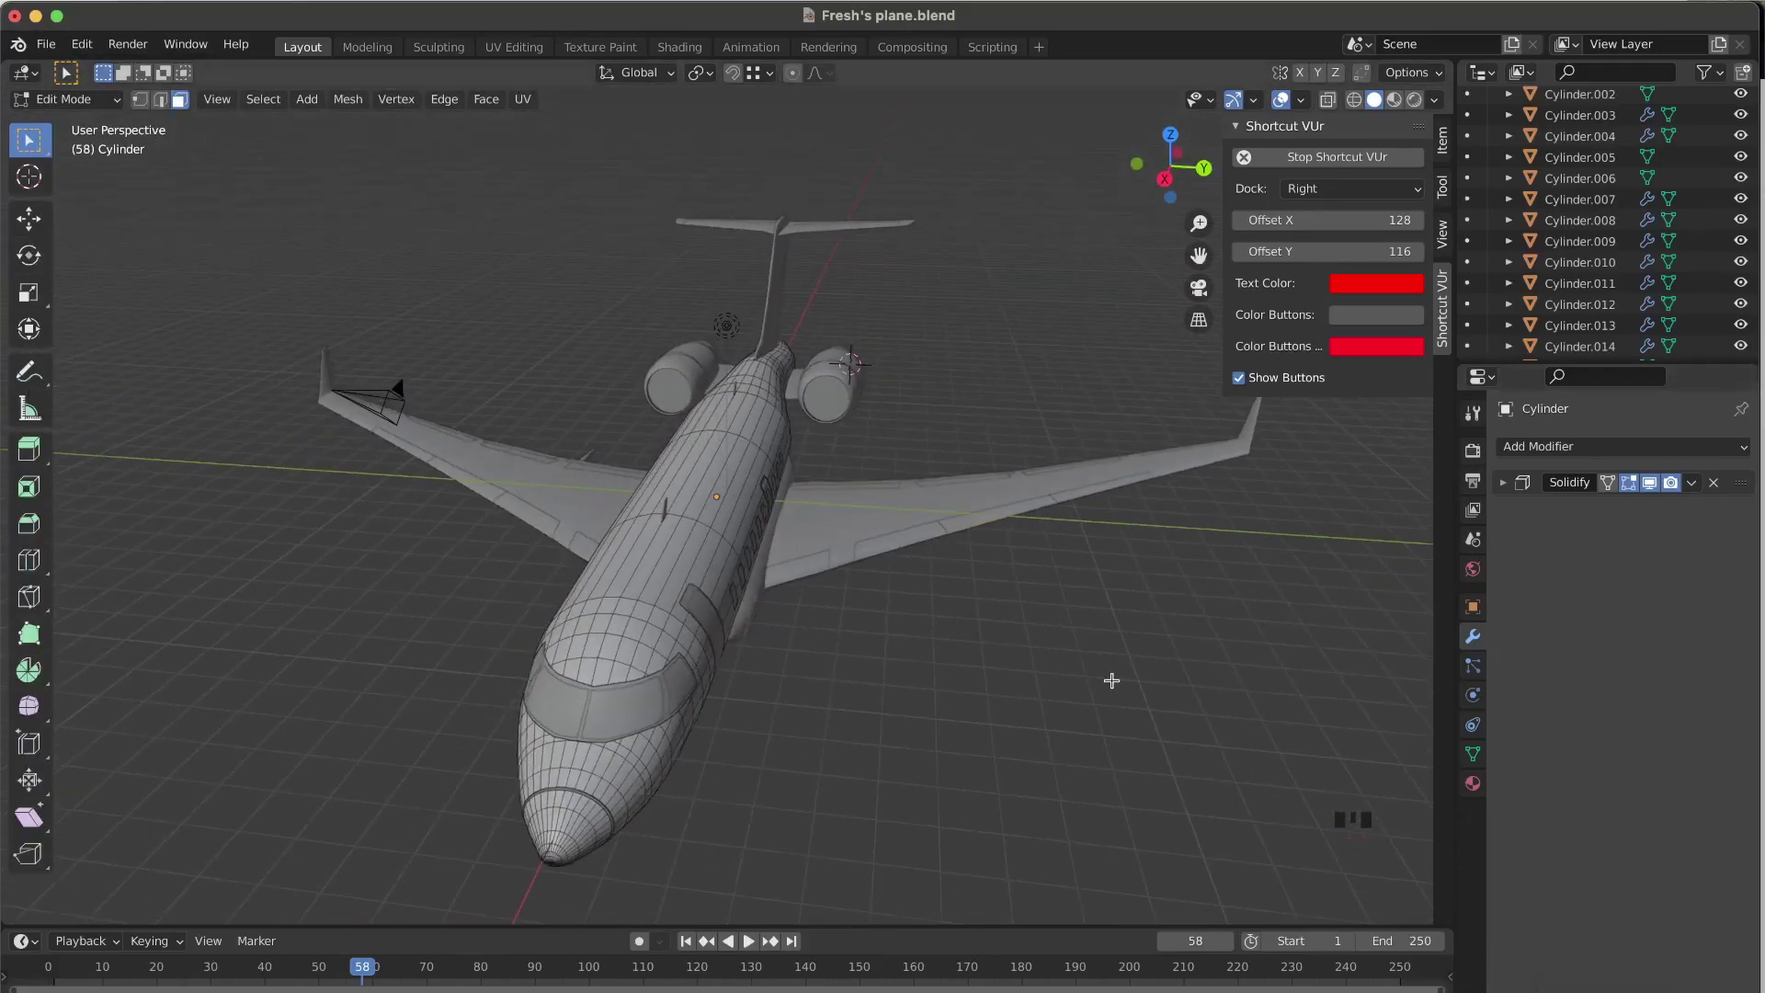
scroll(1218, 740, left, 5)
scroll(1218, 740, left, 3)
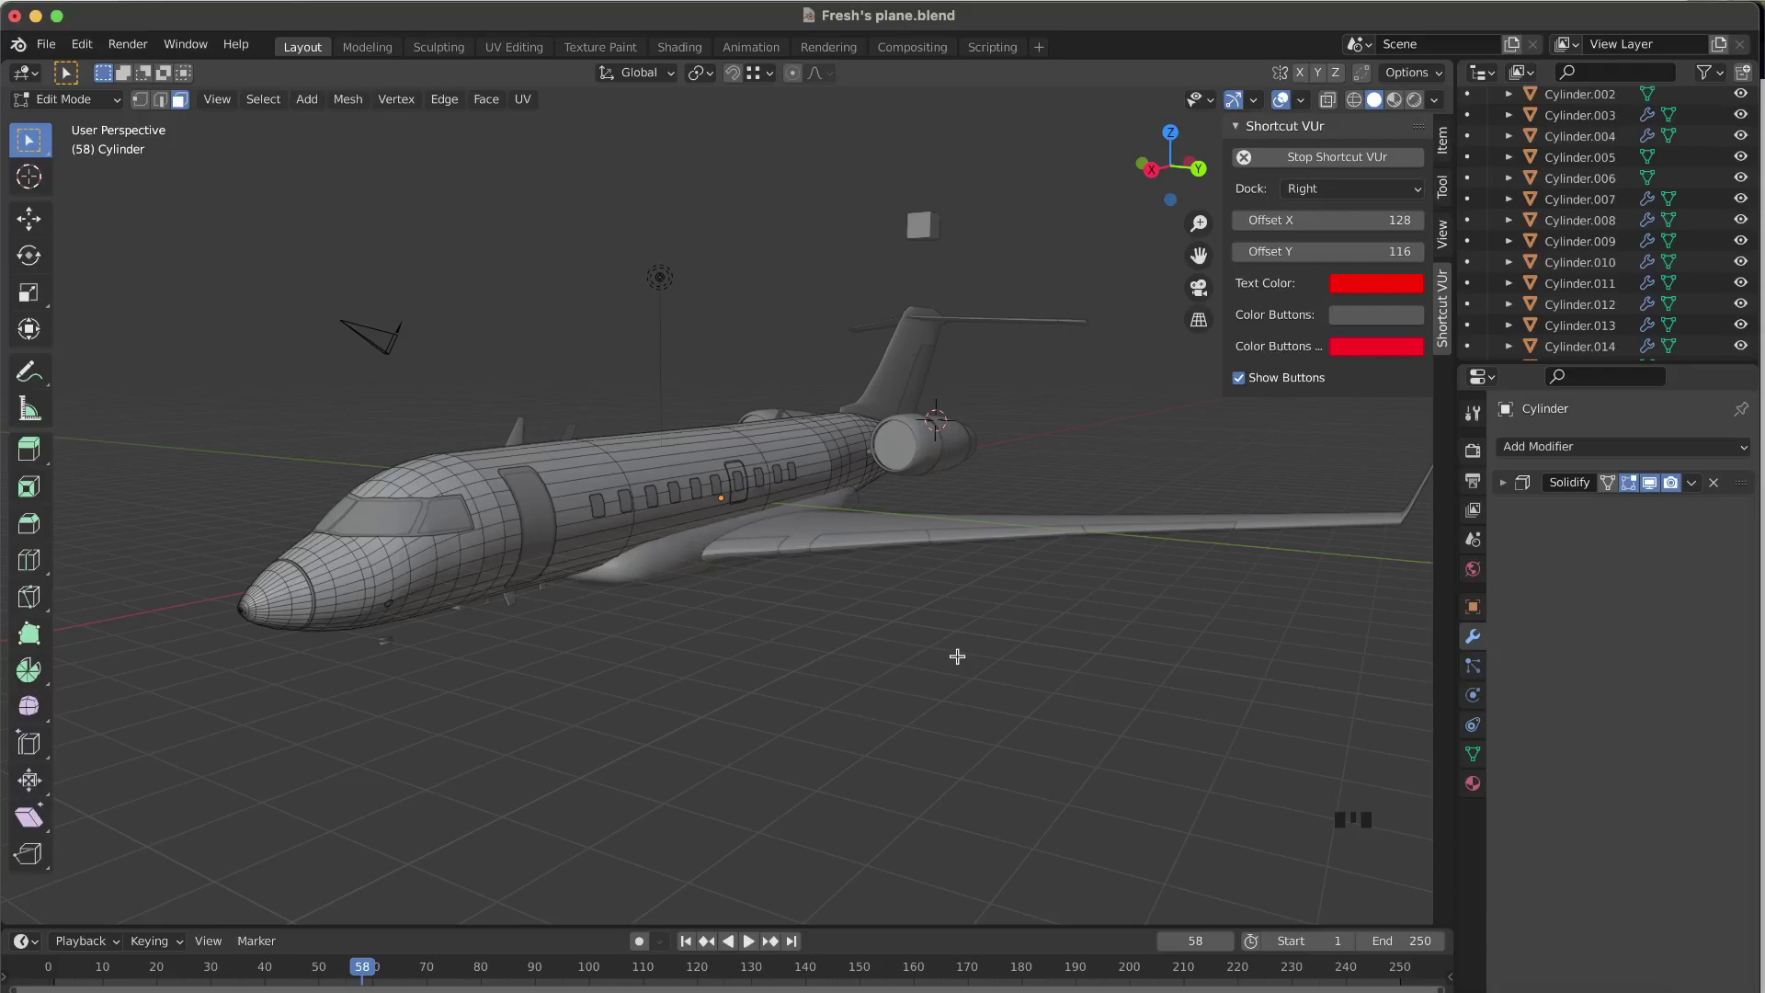
key(Tab)
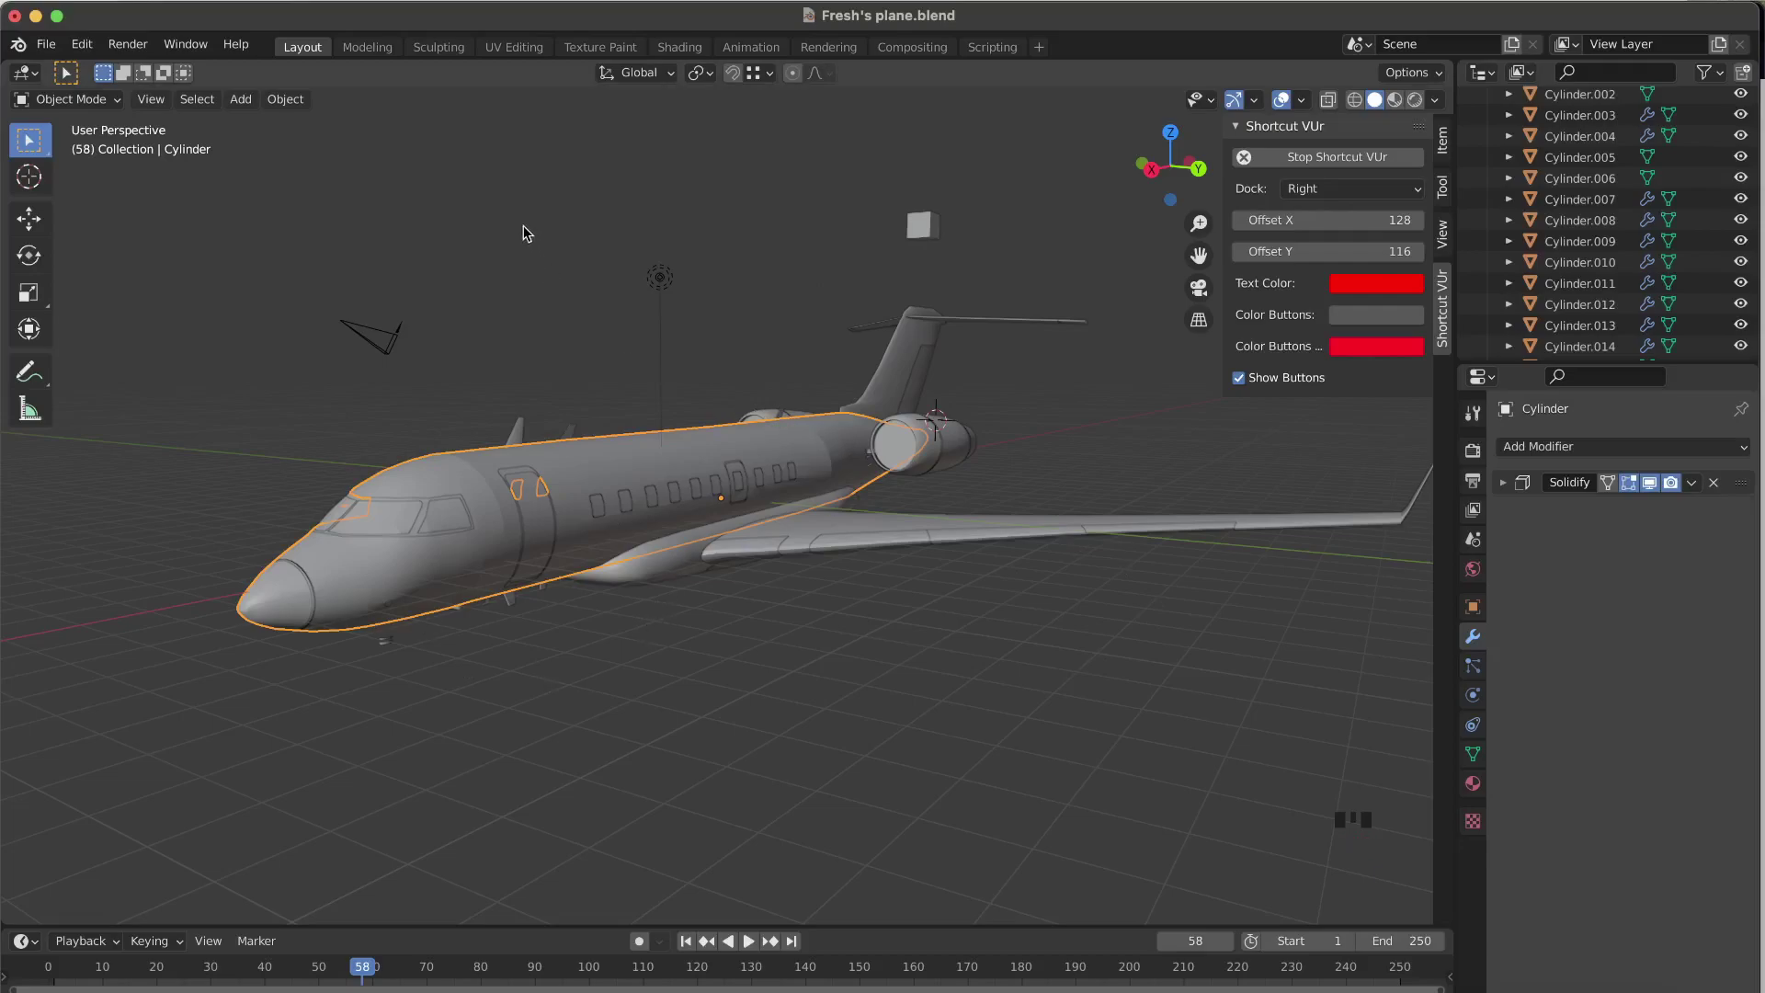
Enter Edit Mode on the fuselage and look through the available mesh clean-up operations.
key(Tab)
click(348, 100)
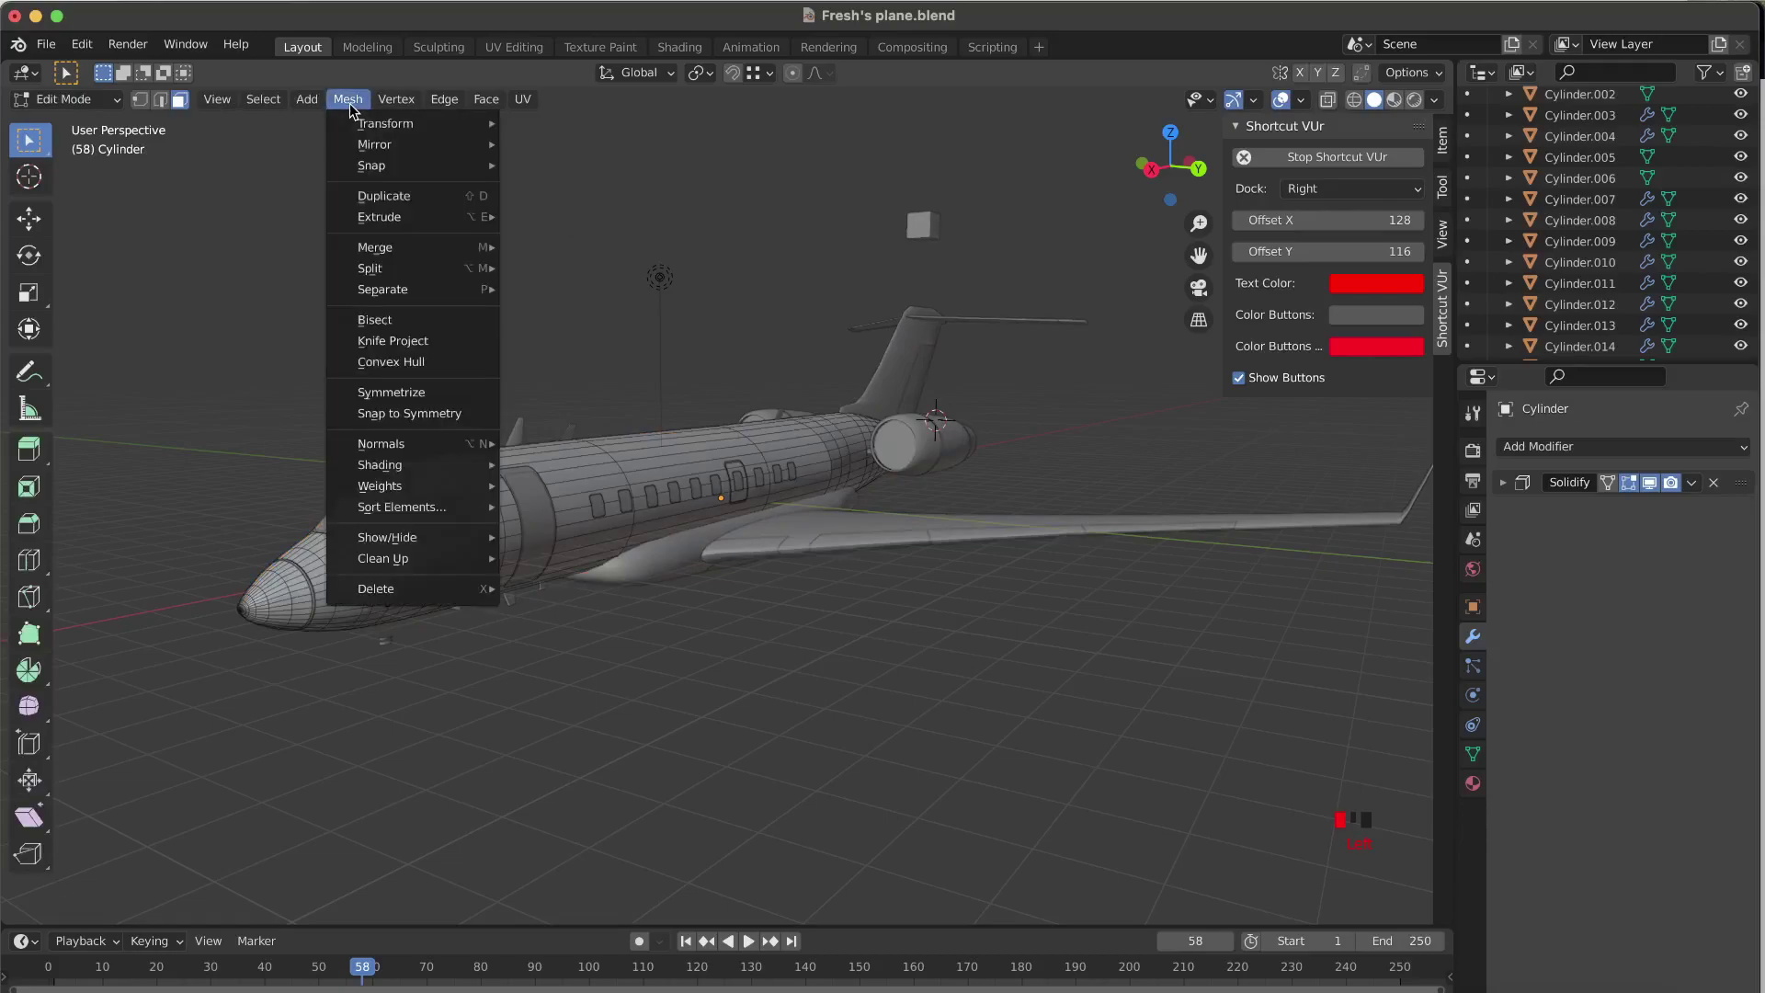
mouse_move(411, 554)
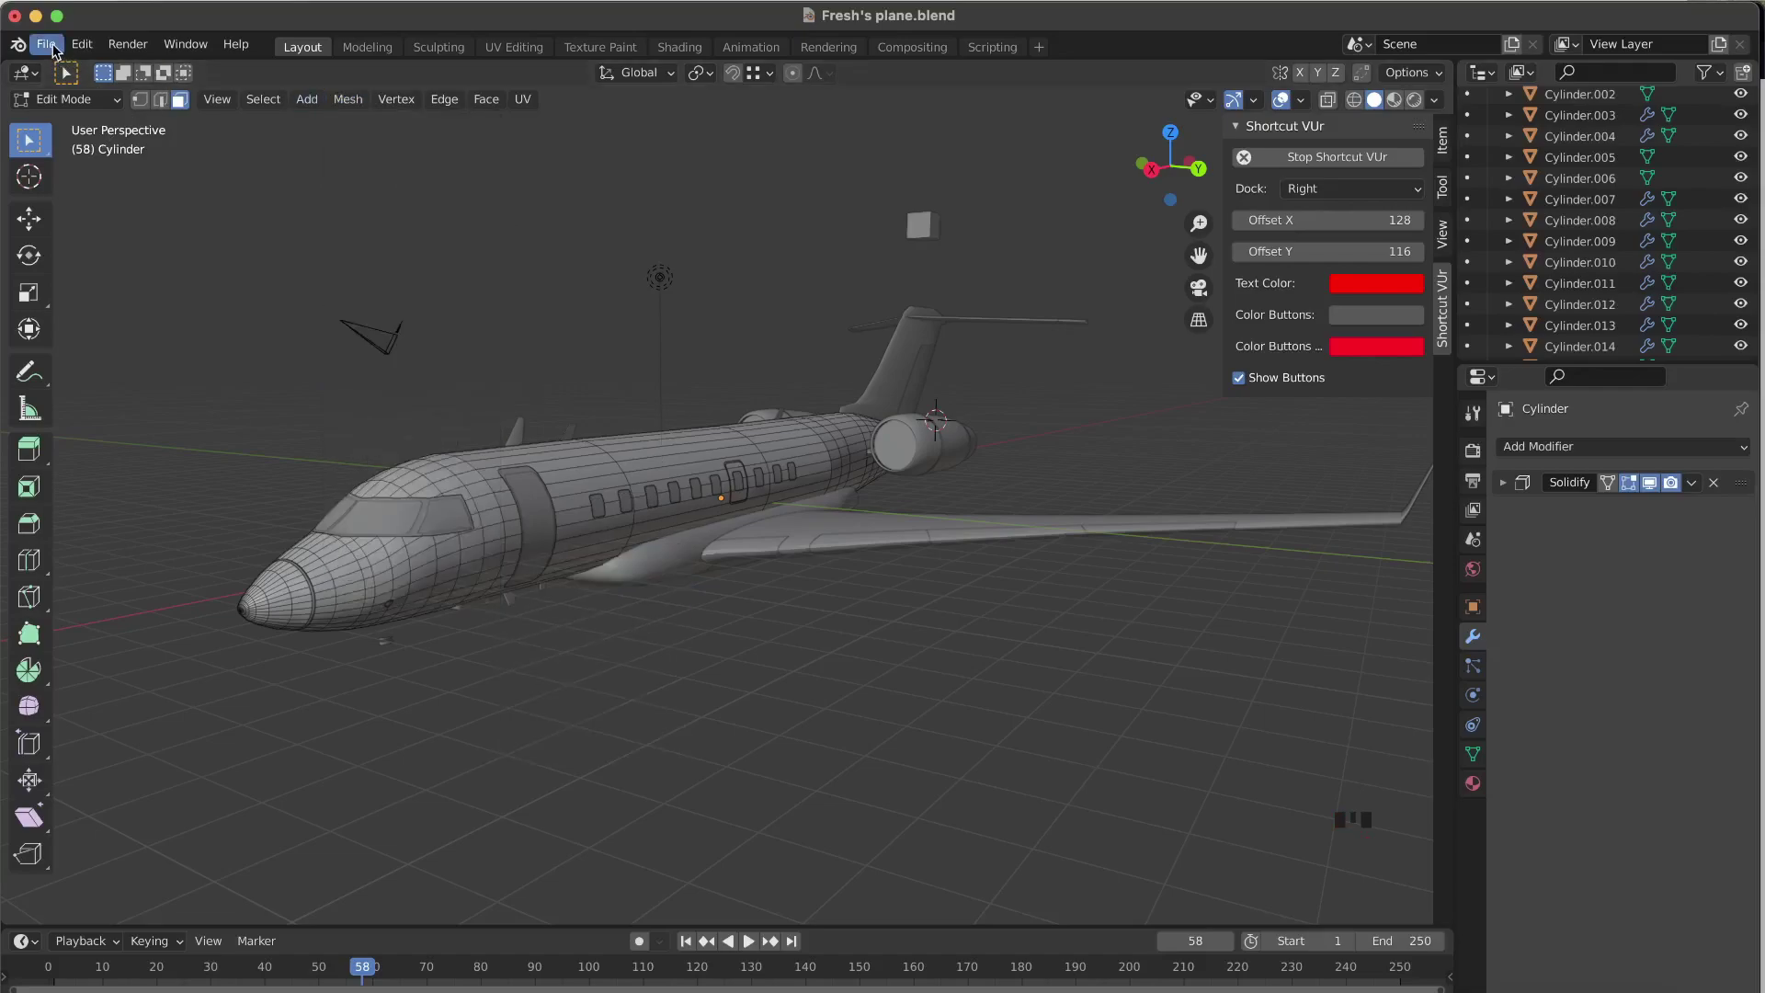
Save the Blender file and export the jet to the Desktop as "Fresh's plane.fbx".
key(super+s)
click(46, 45)
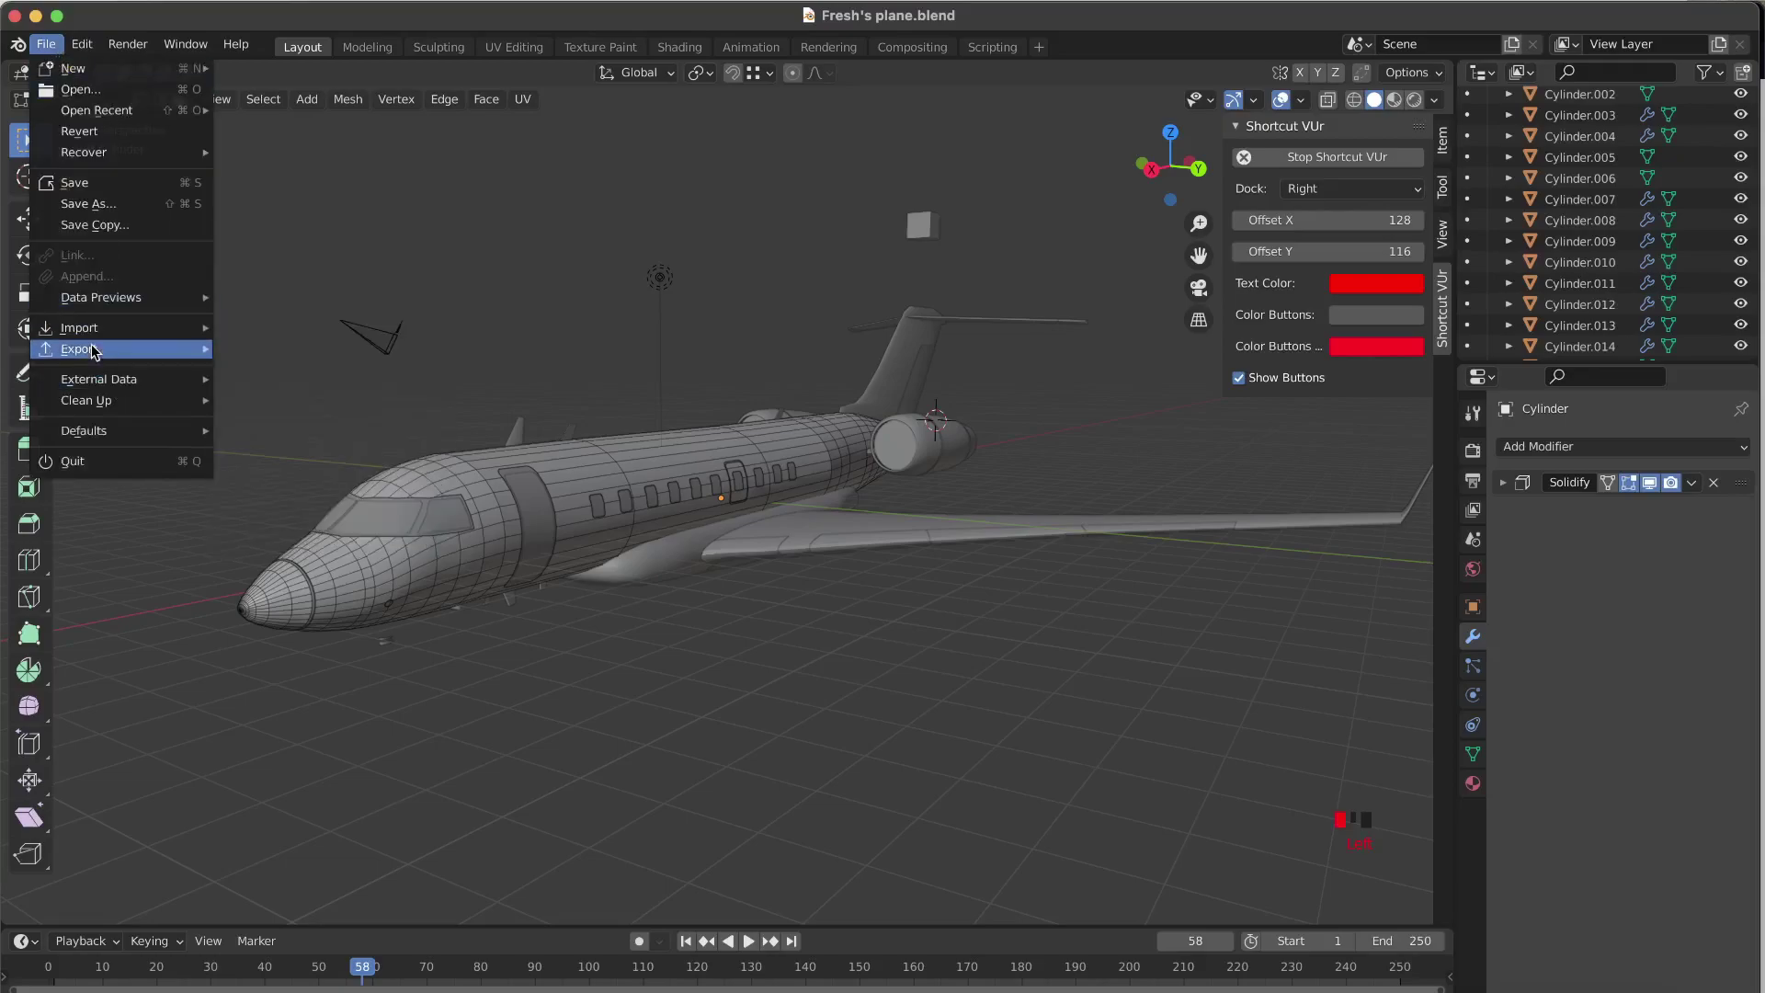
click(279, 467)
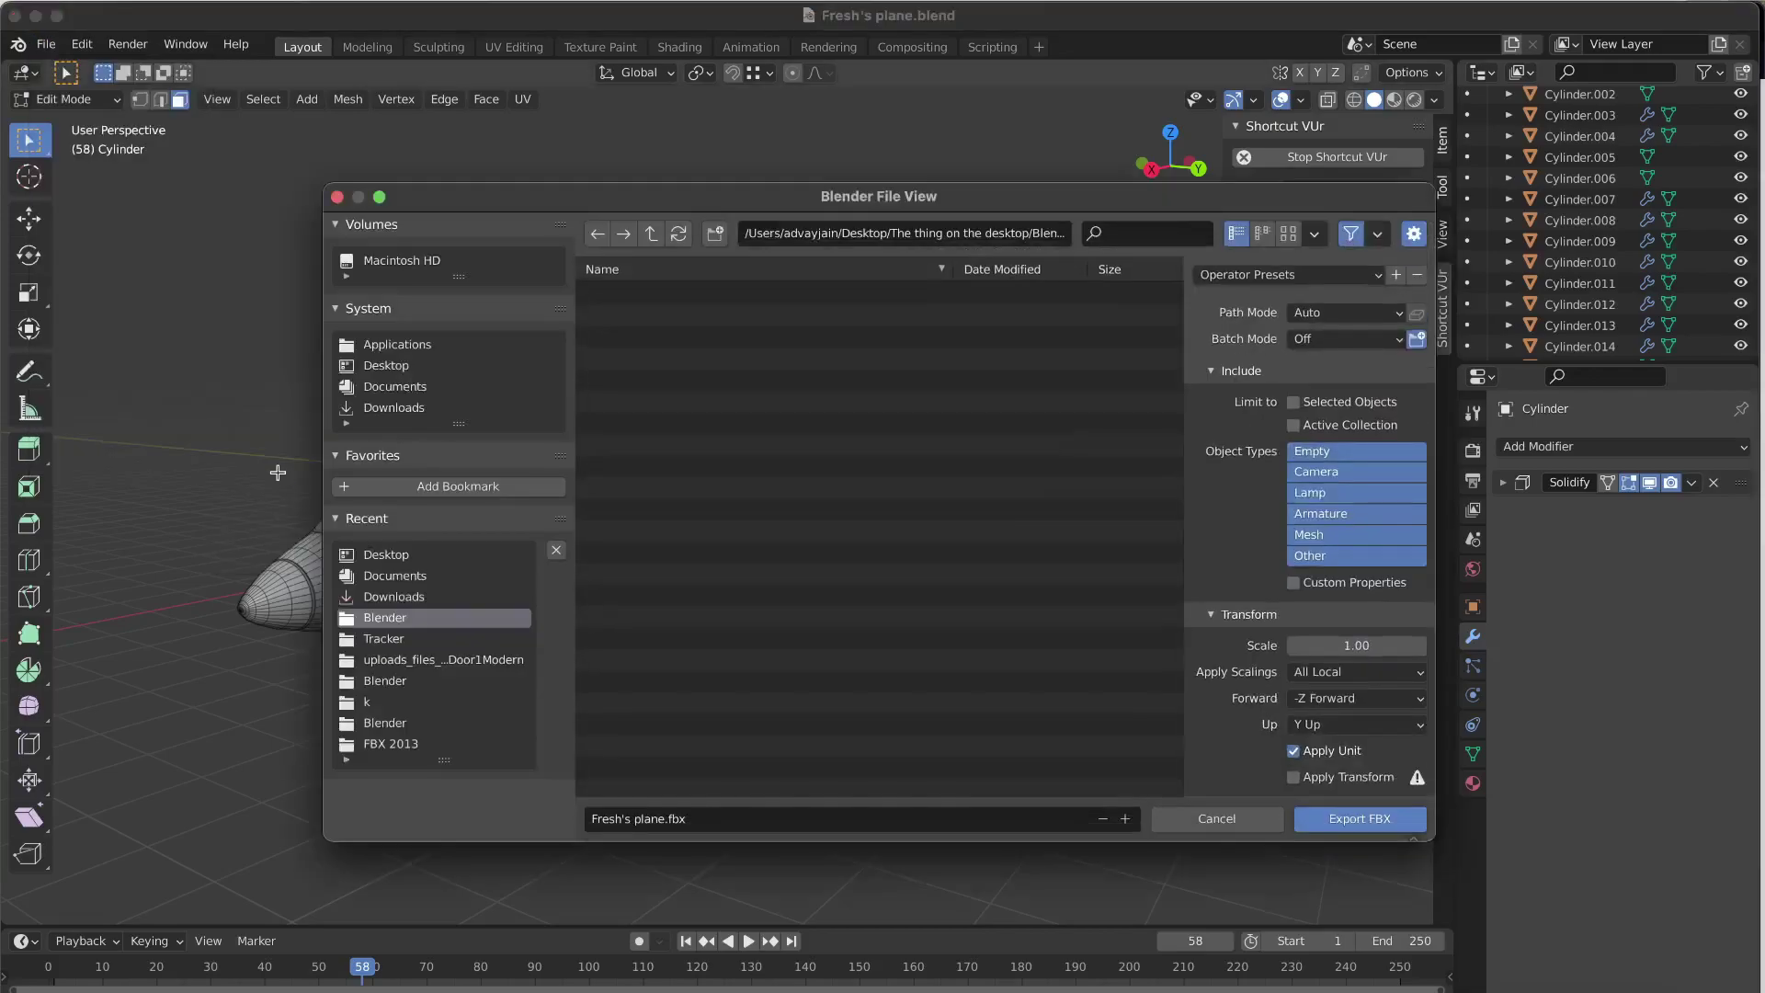
click(388, 365)
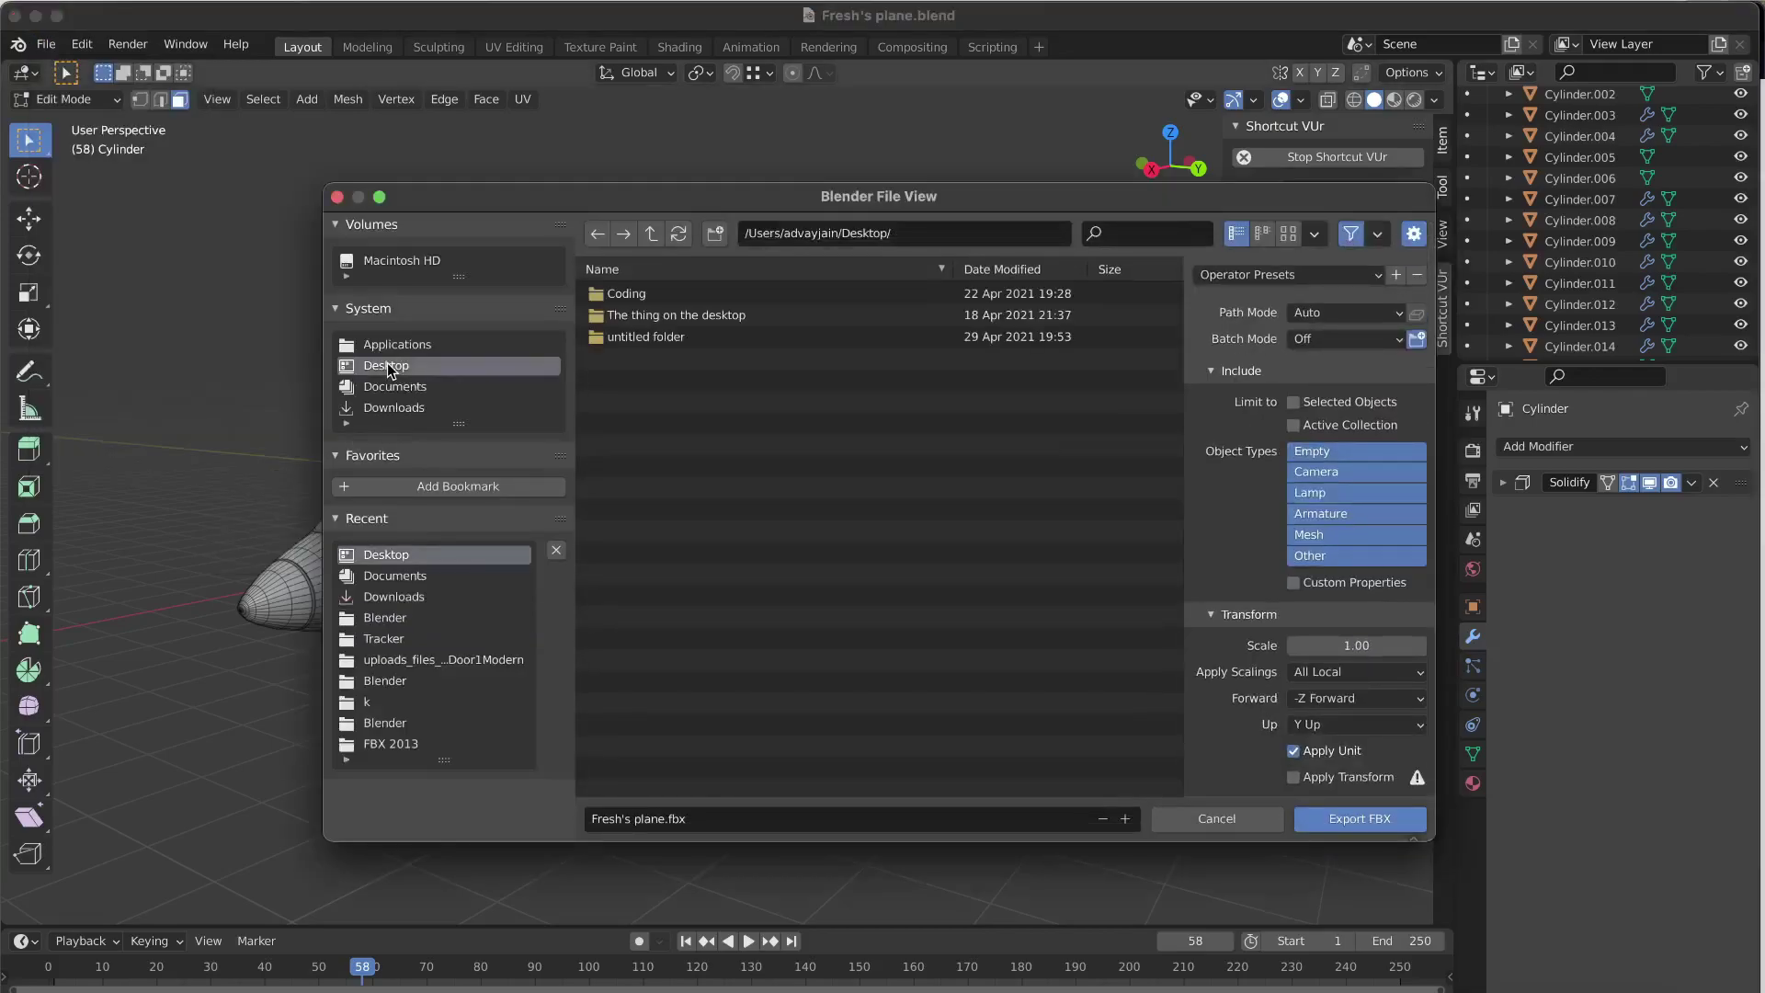
click(1382, 819)
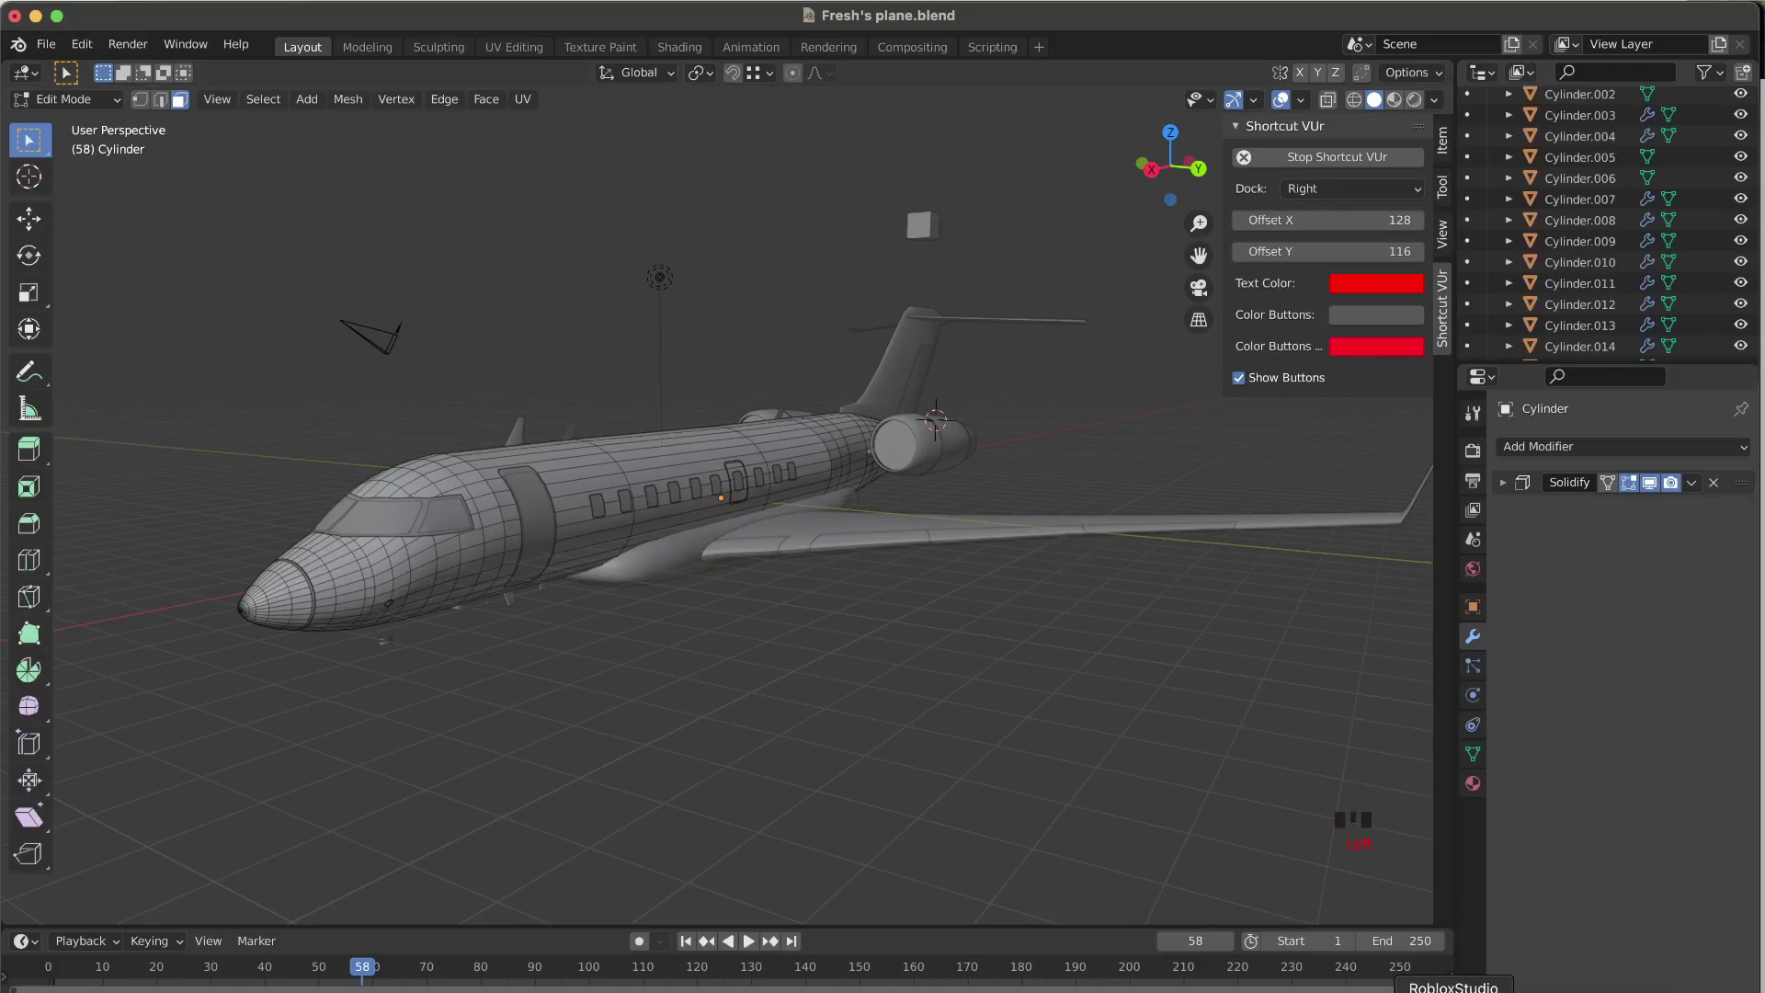
Switch to the A330 Testing place in Roblox Studio, maximize its window and turn the camera towards the horizon.
click(1469, 986)
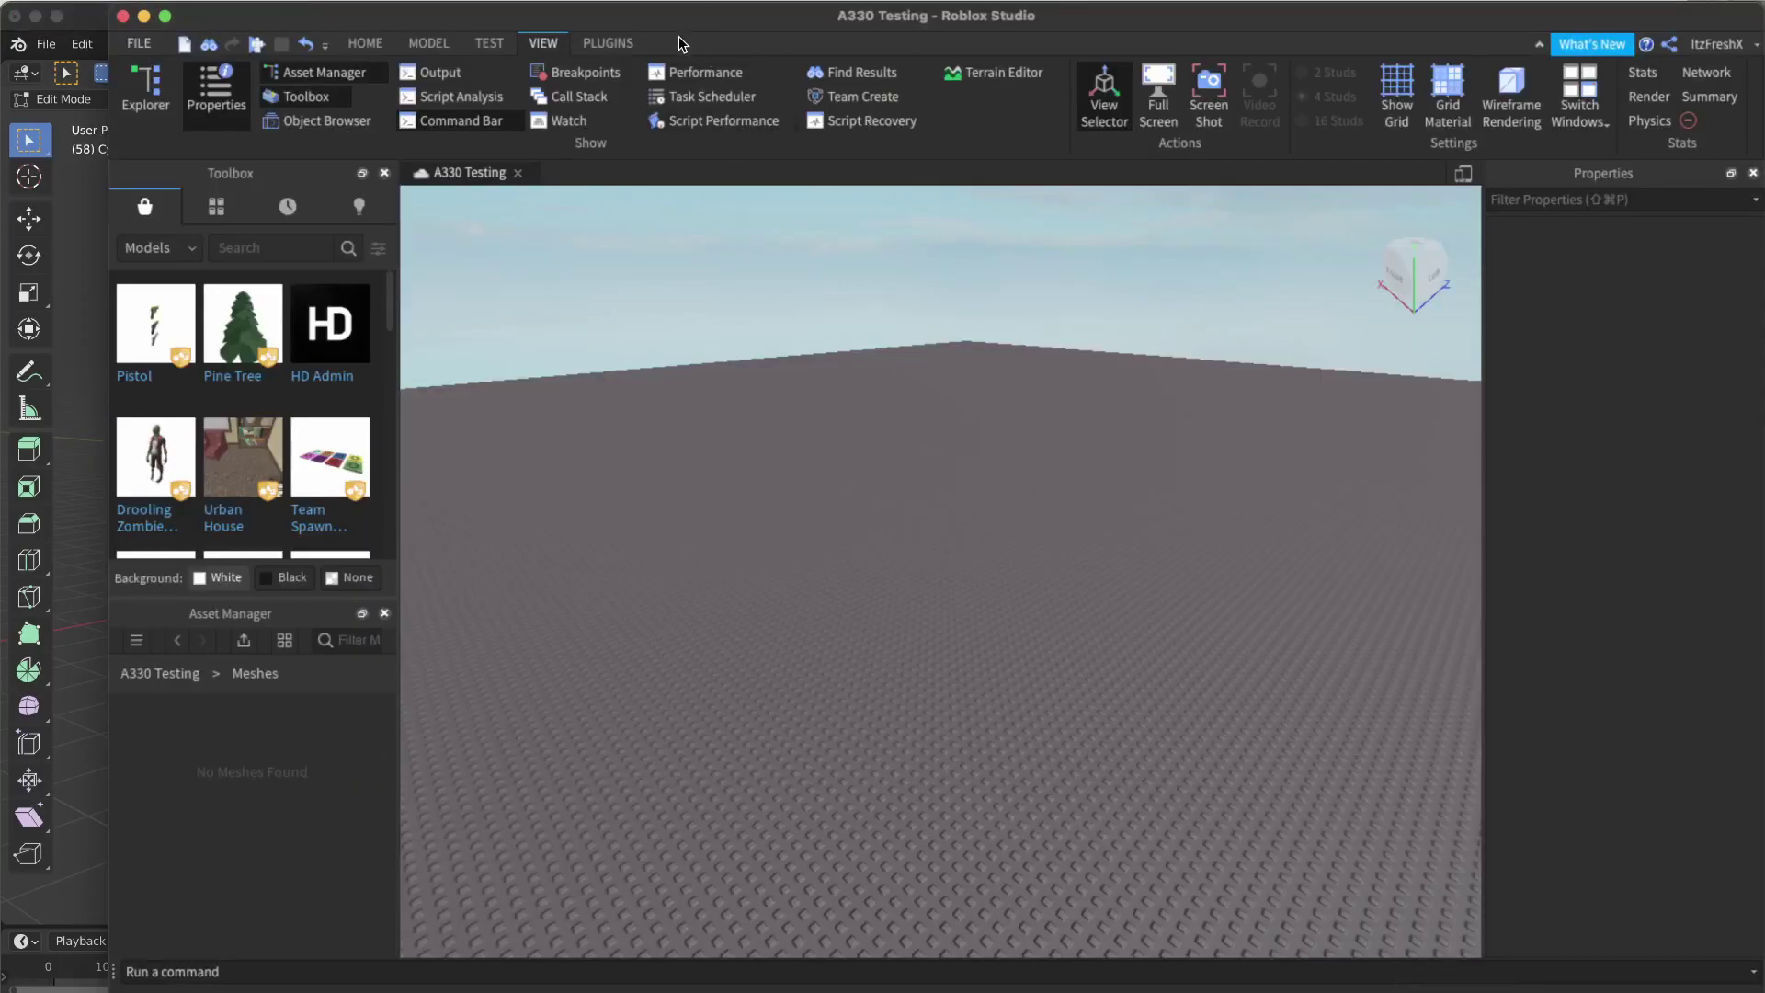
double_click(619, 25)
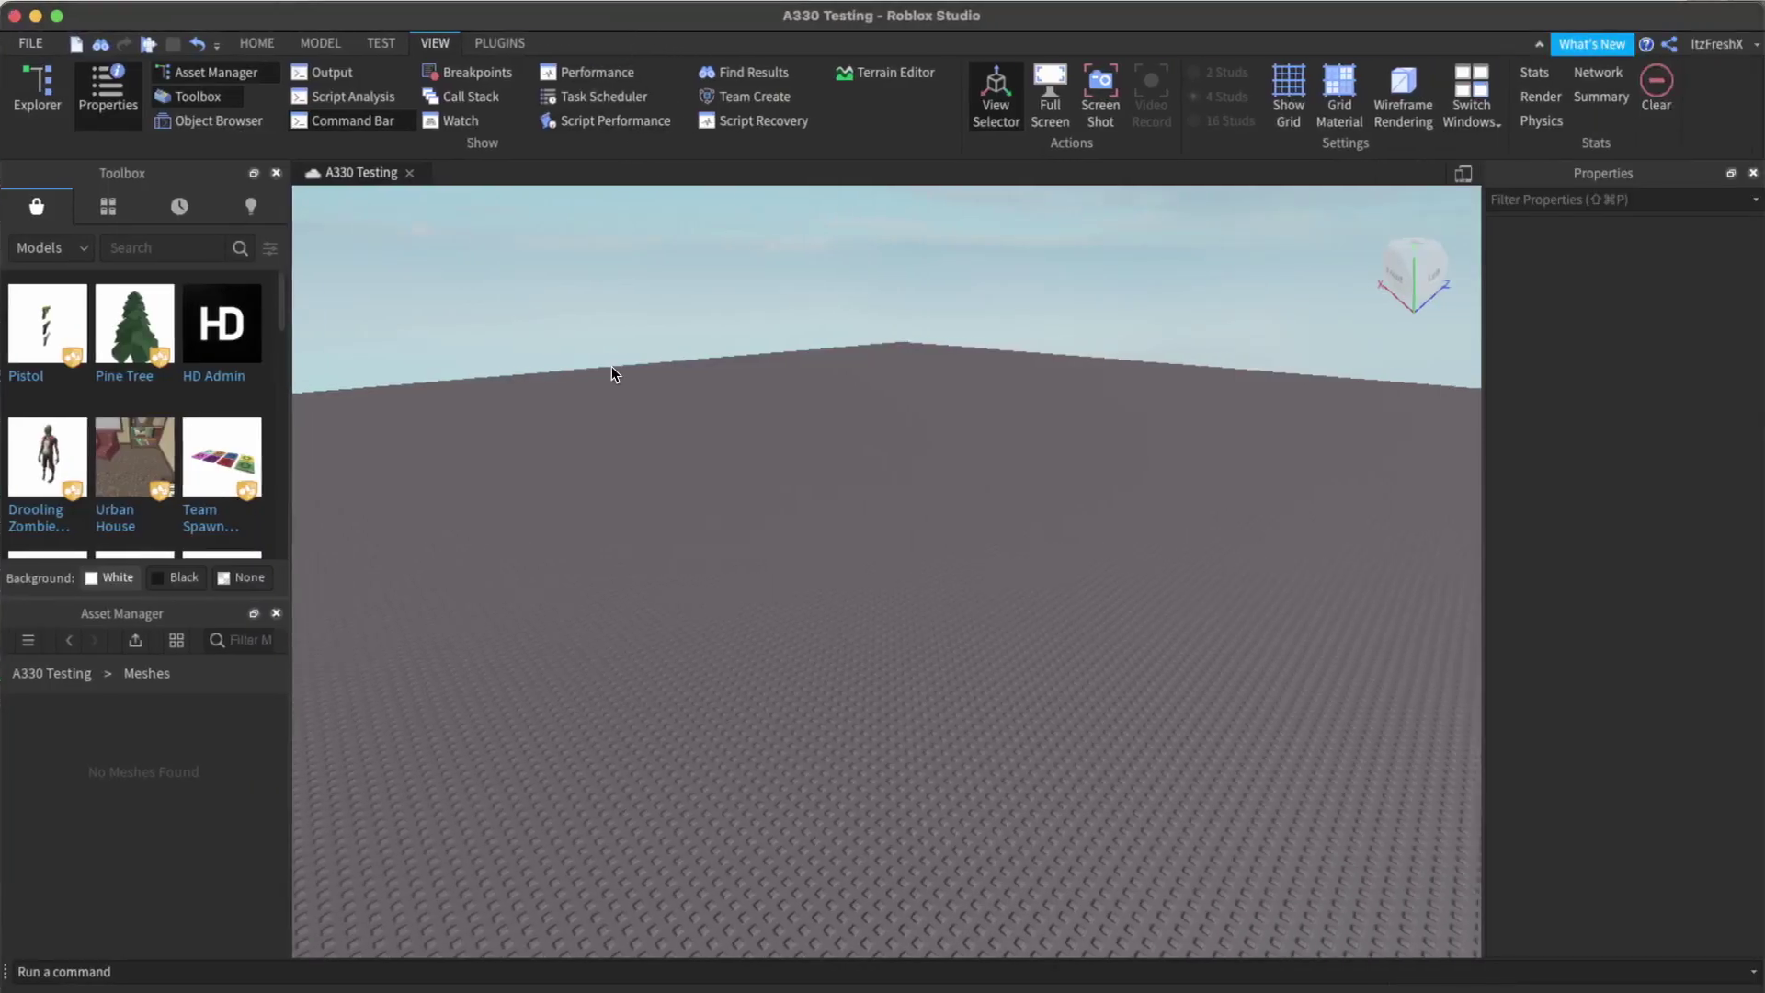
right_drag(742, 420, 742, 419)
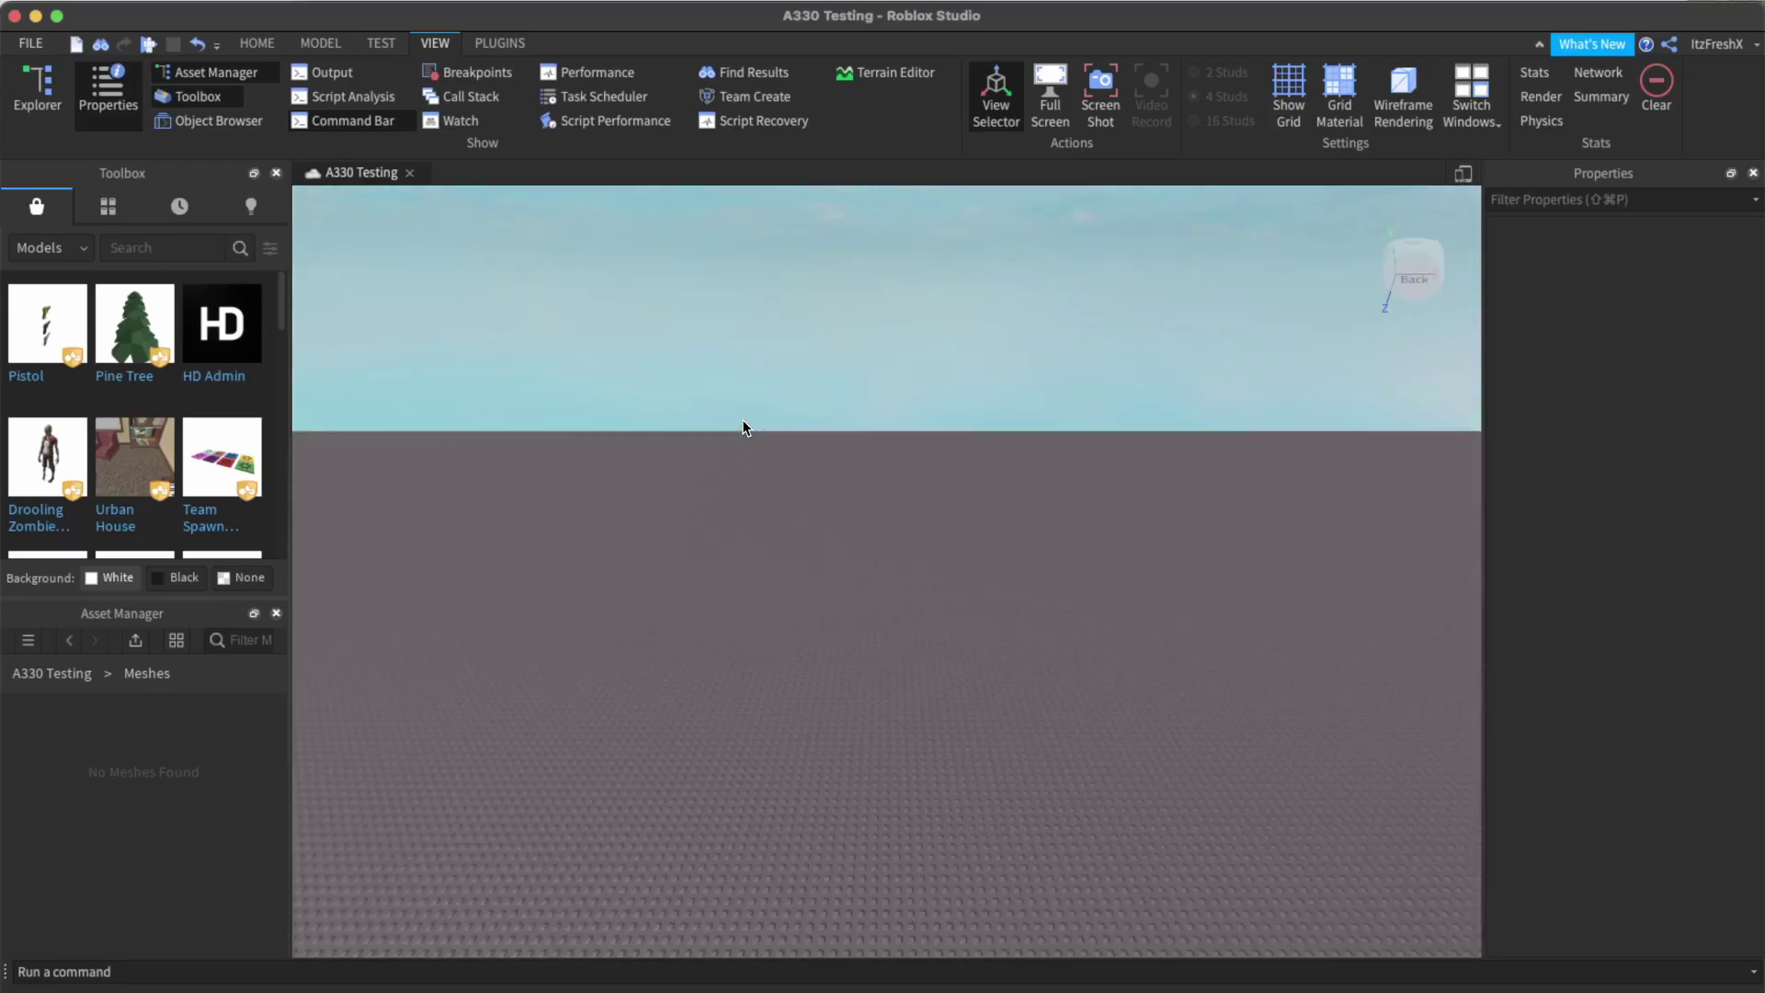
Close the Asset Manager and create a new baseplate place.
click(281, 611)
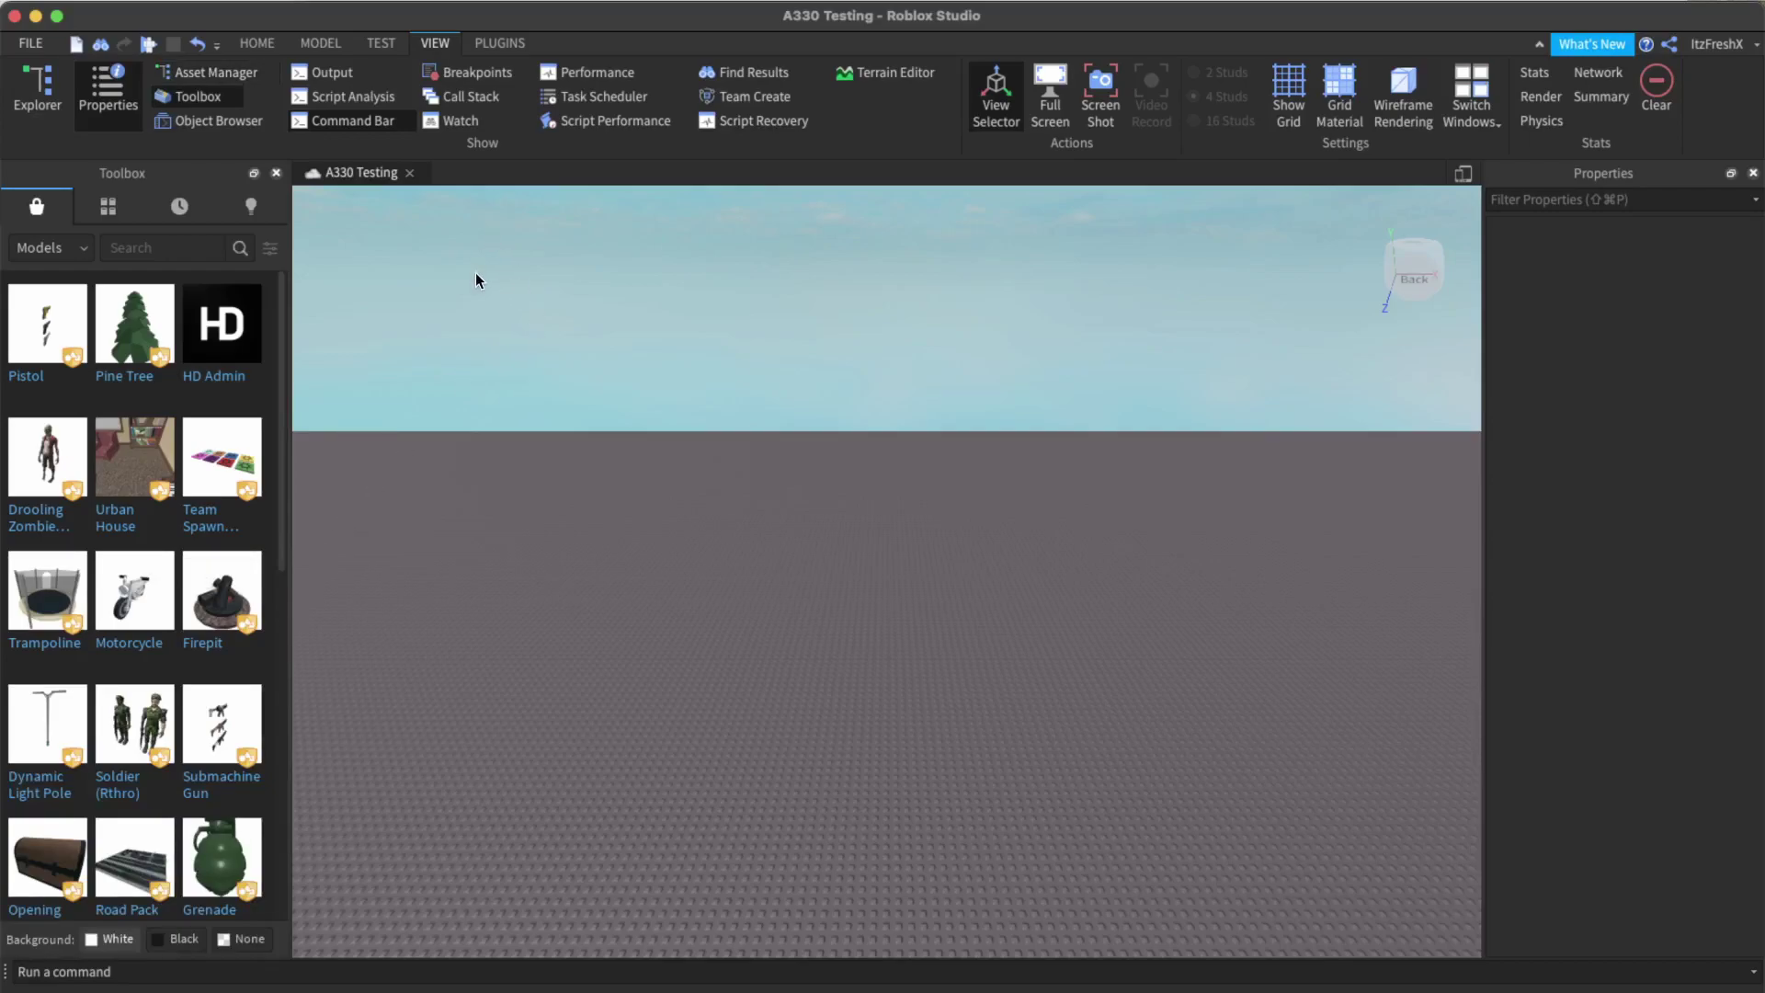
click(48, 38)
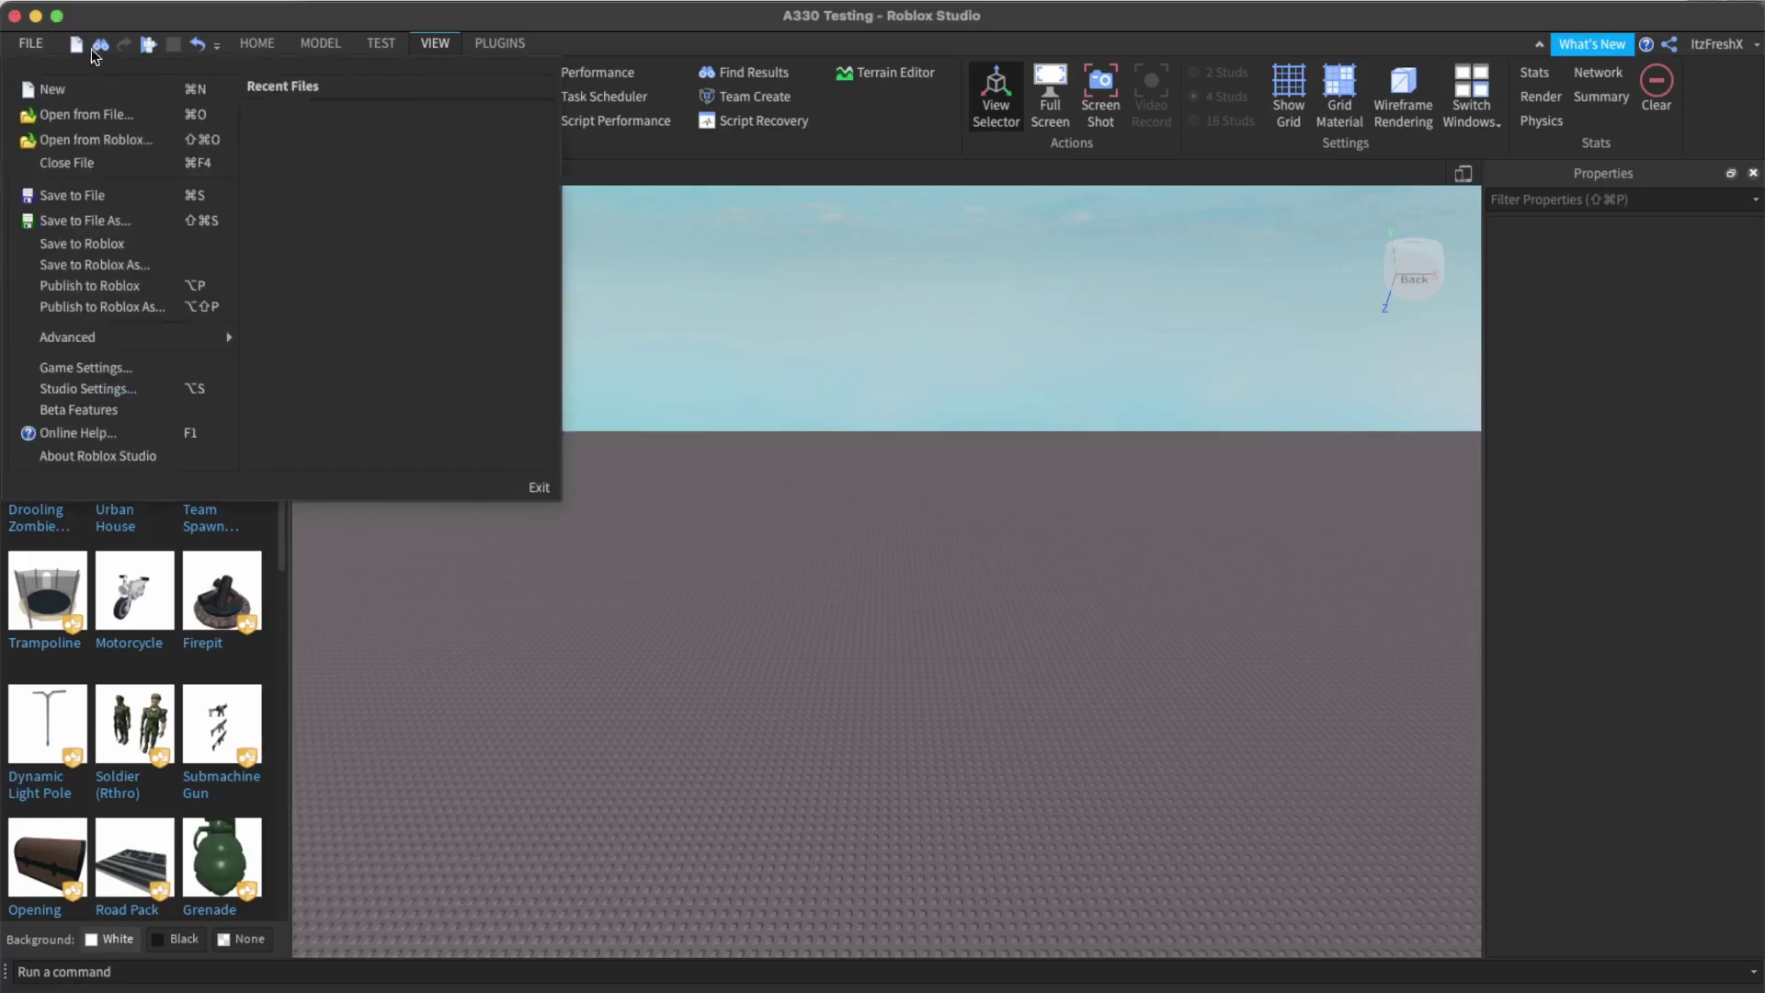
click(94, 91)
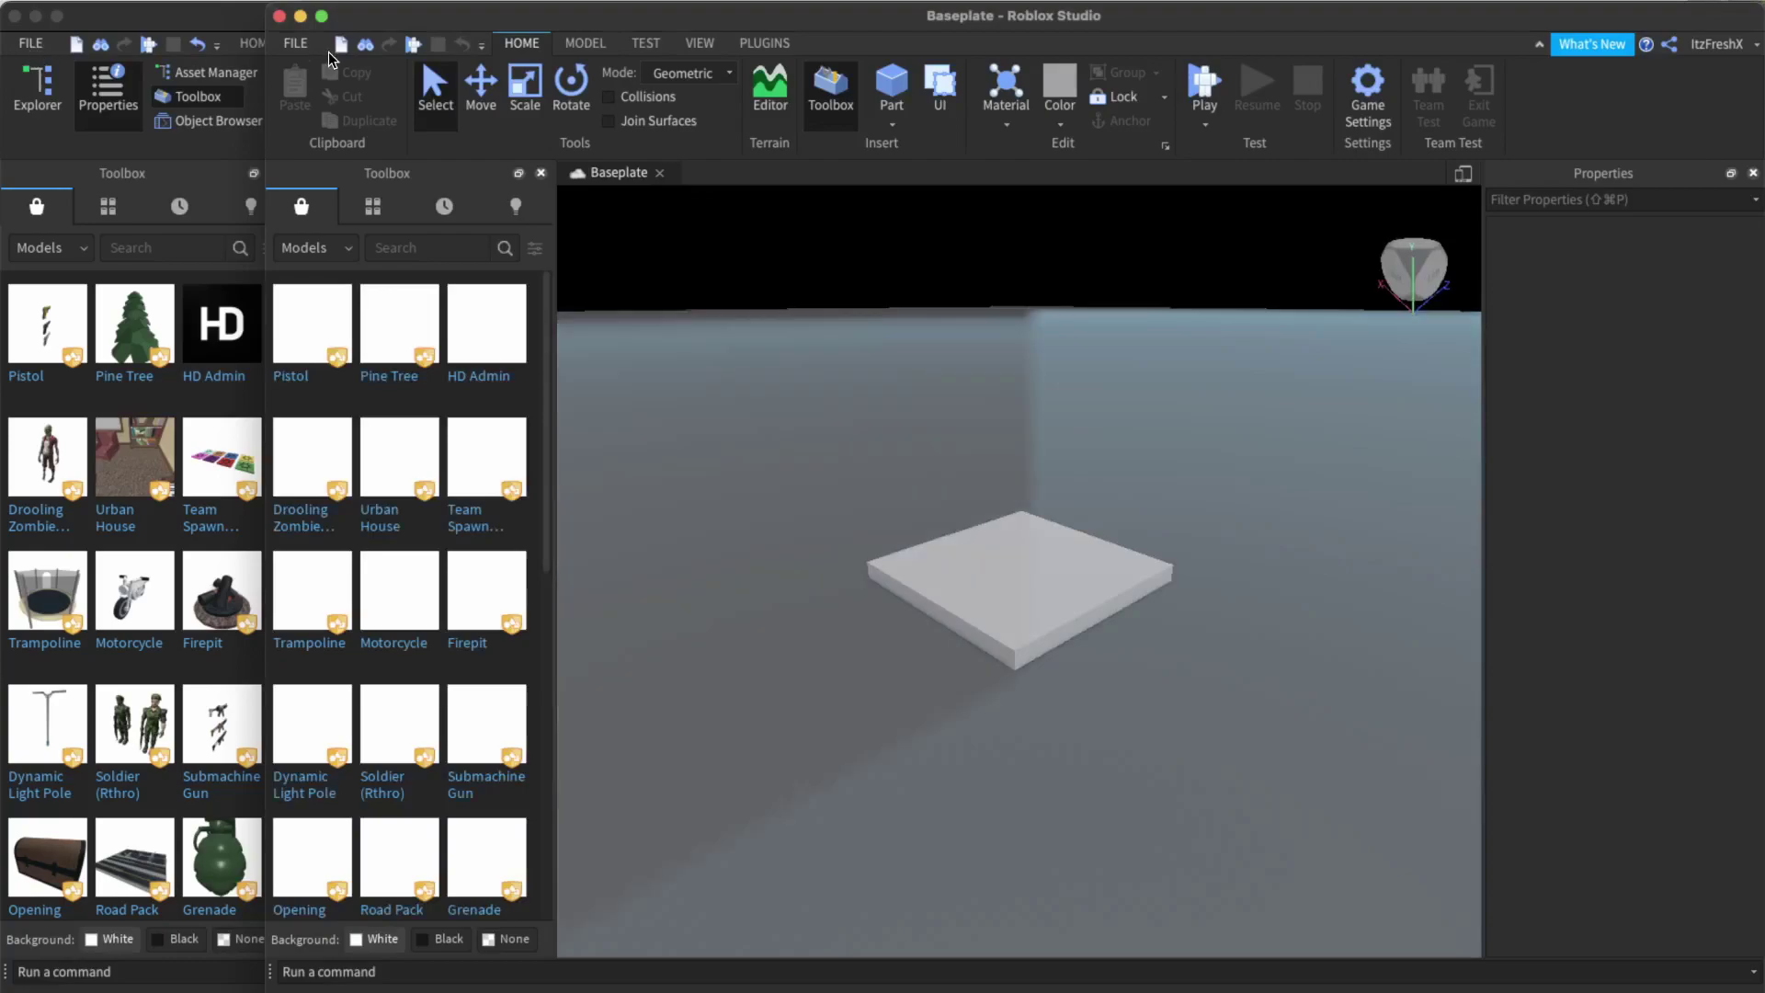
Try to publish the new baseplate to Roblox as a new game named "testing".
click(295, 46)
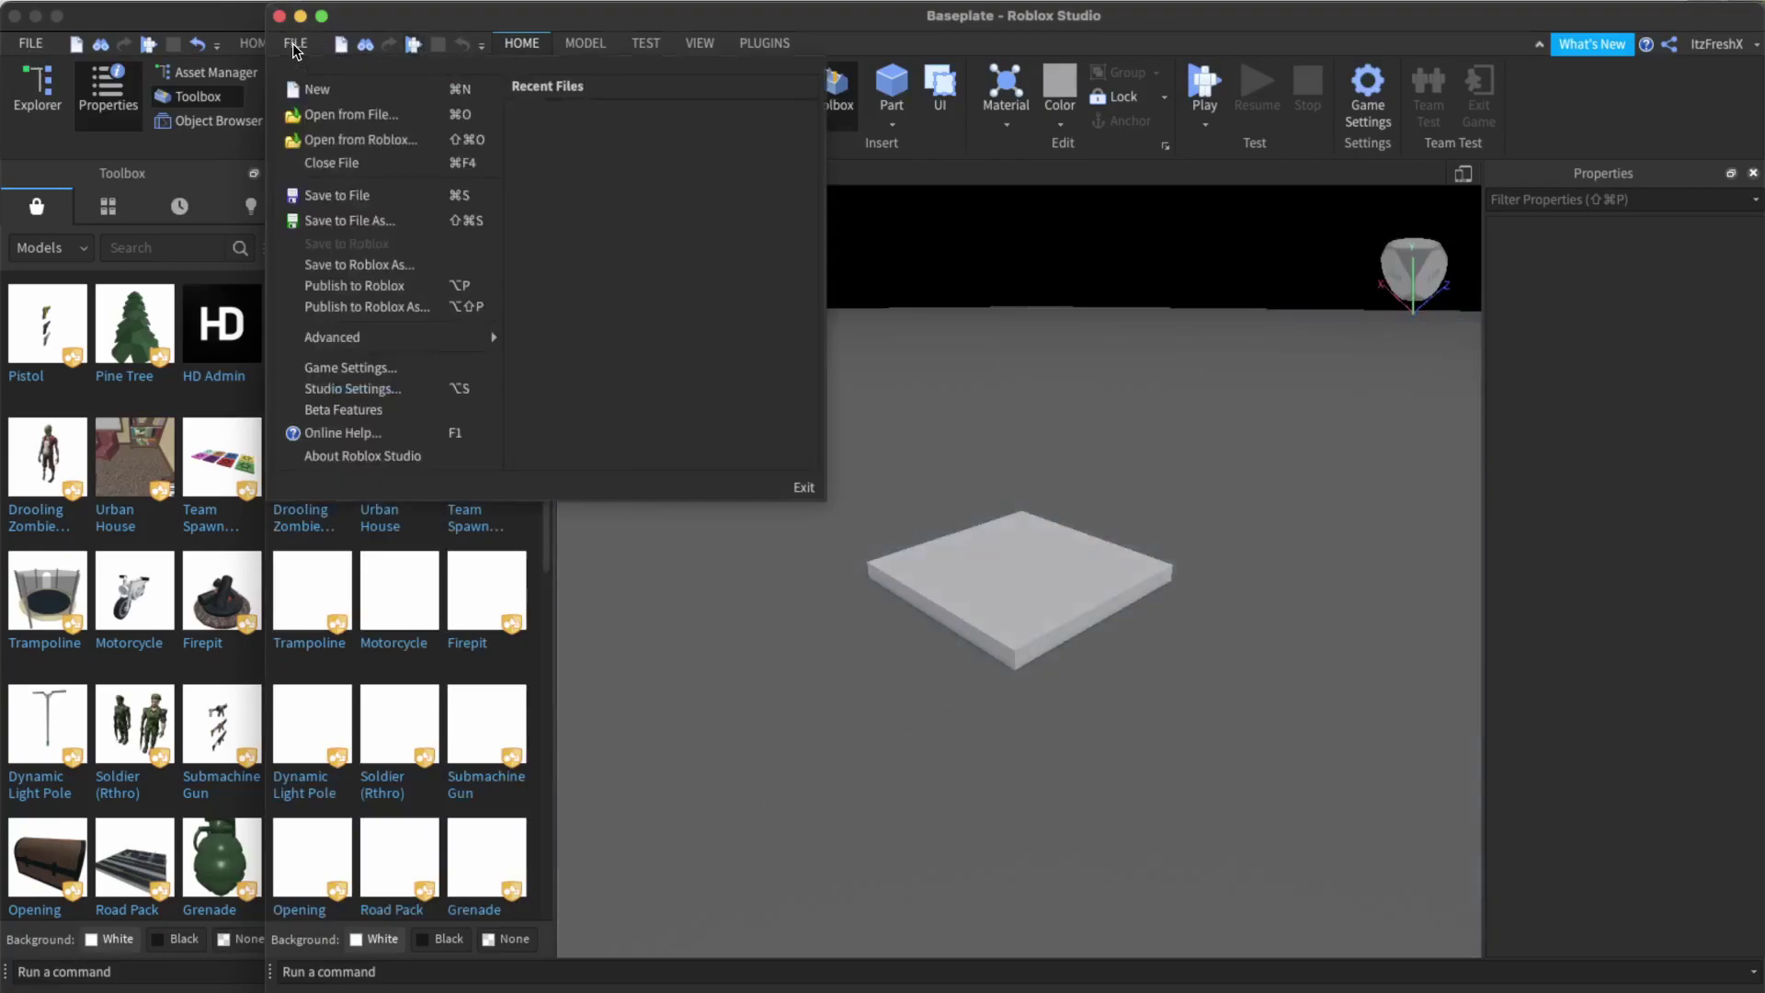
click(400, 309)
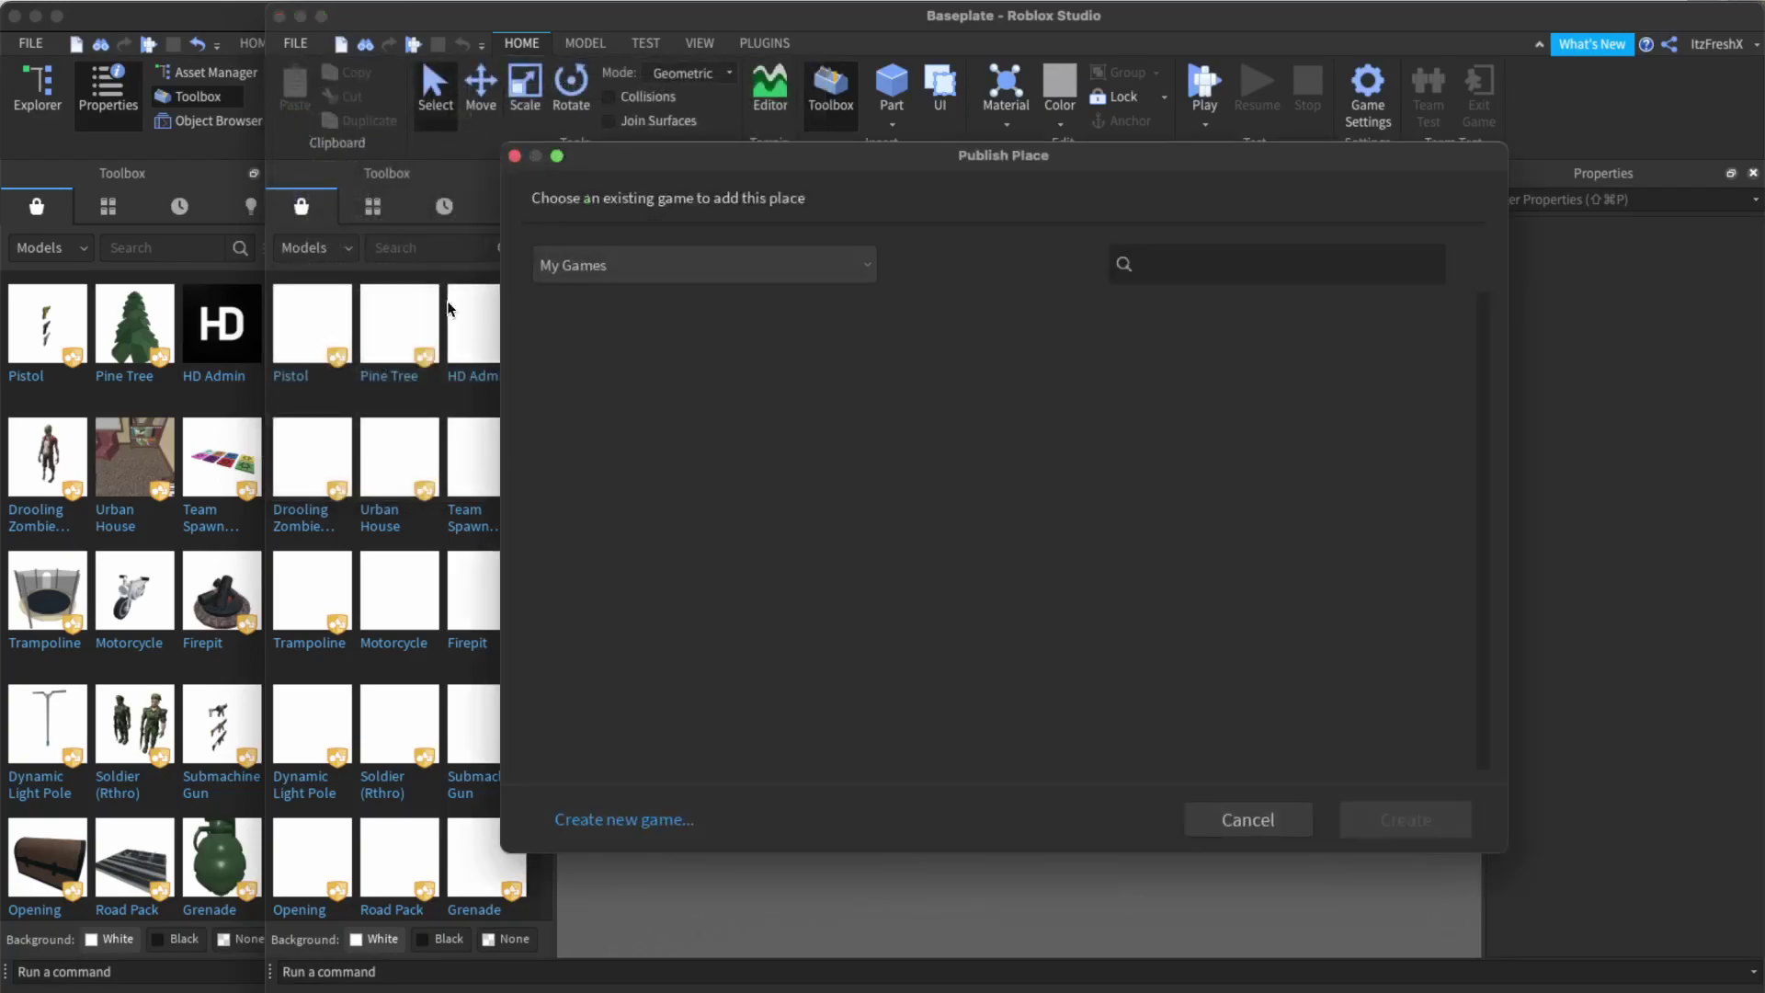
click(597, 827)
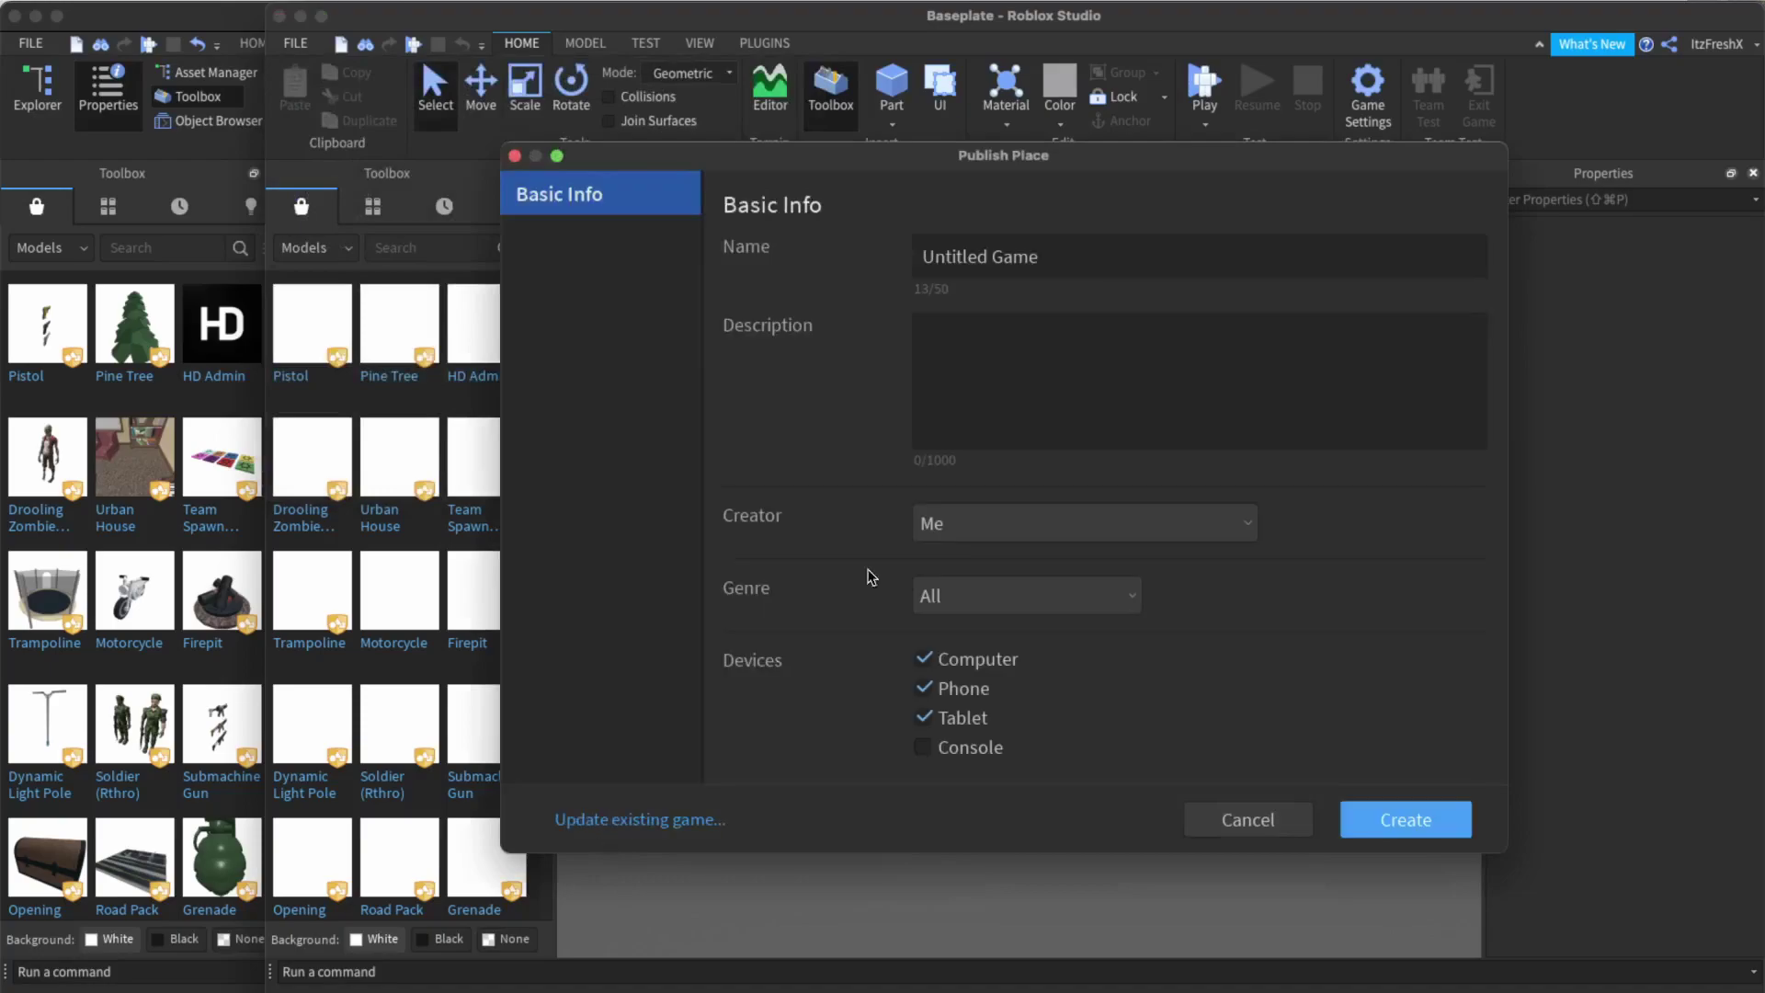
triple_click(1005, 258)
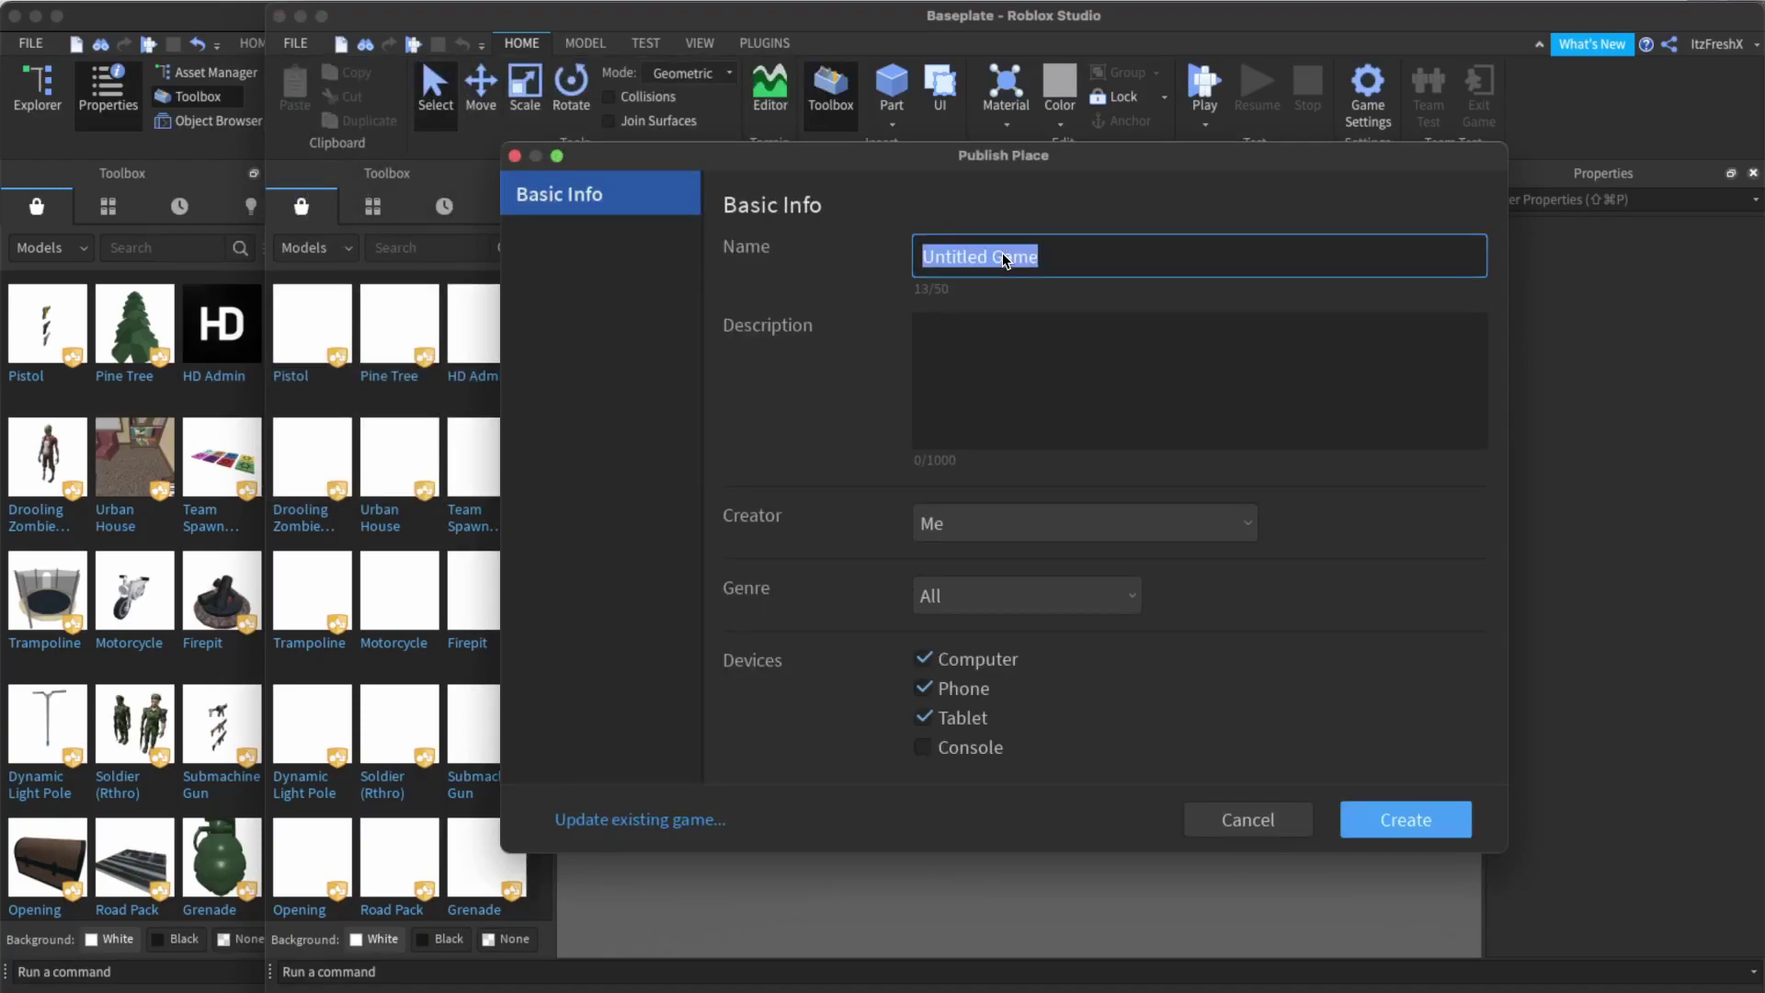
text(testing)
click(1460, 829)
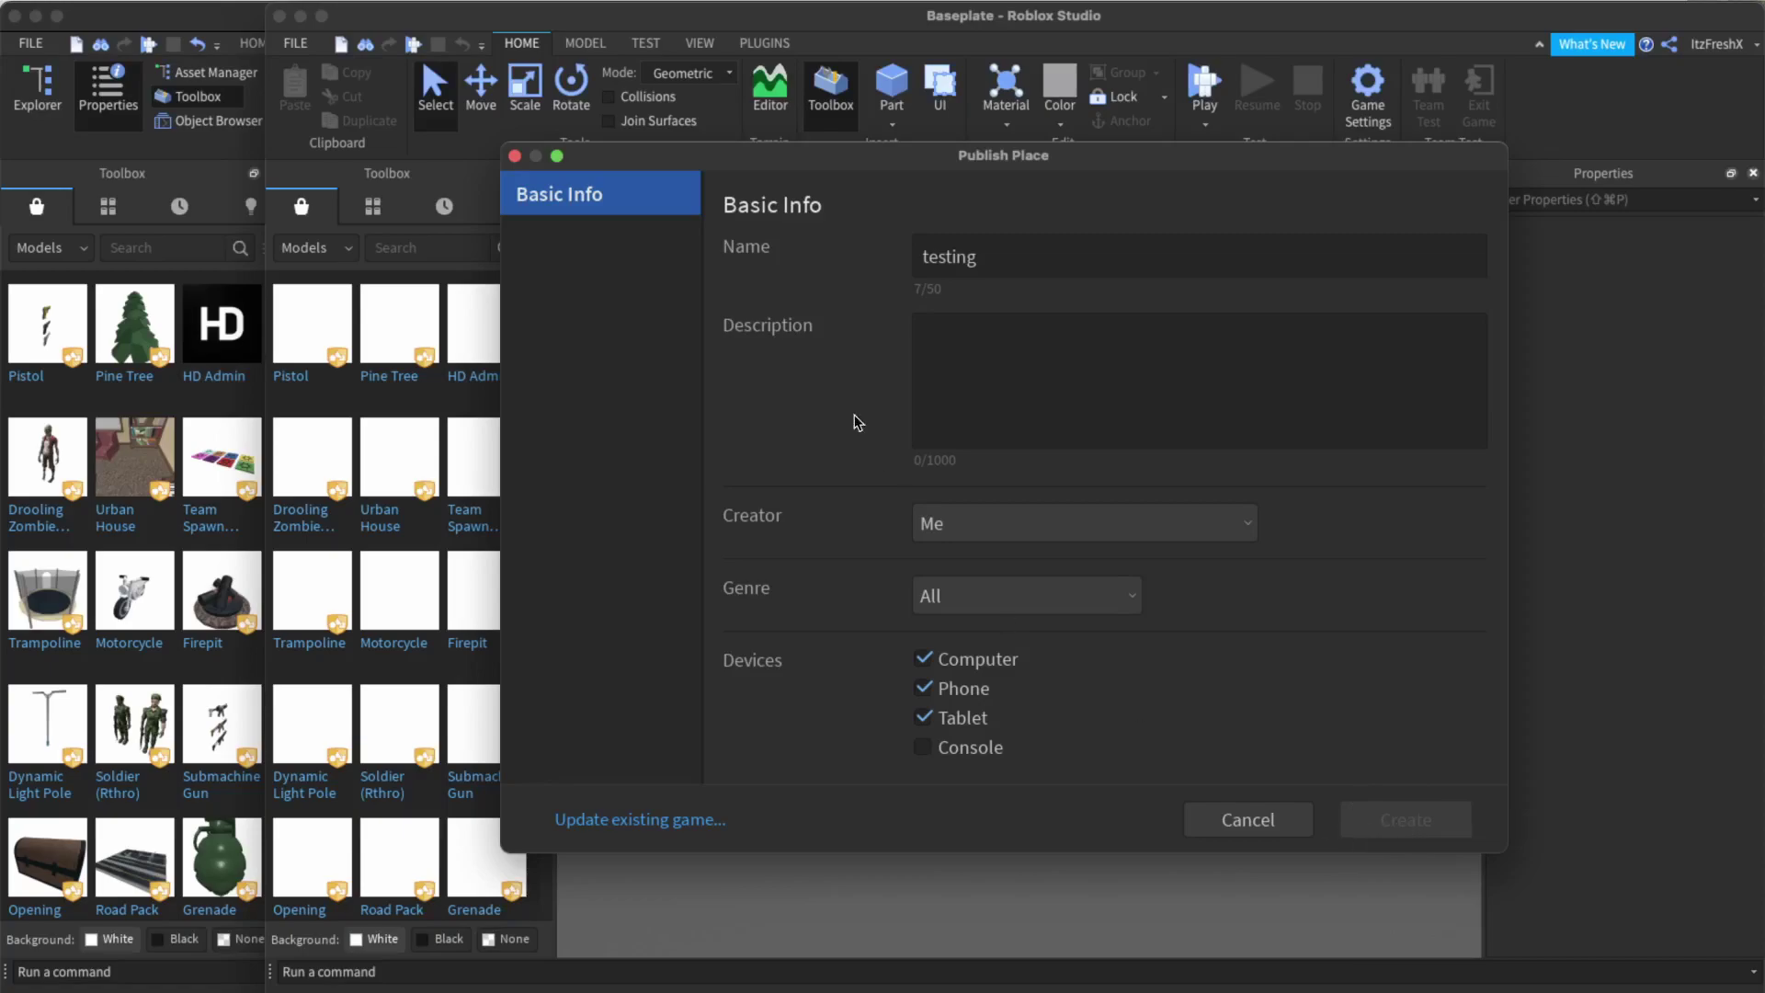
drag(864, 156, 1112, 155)
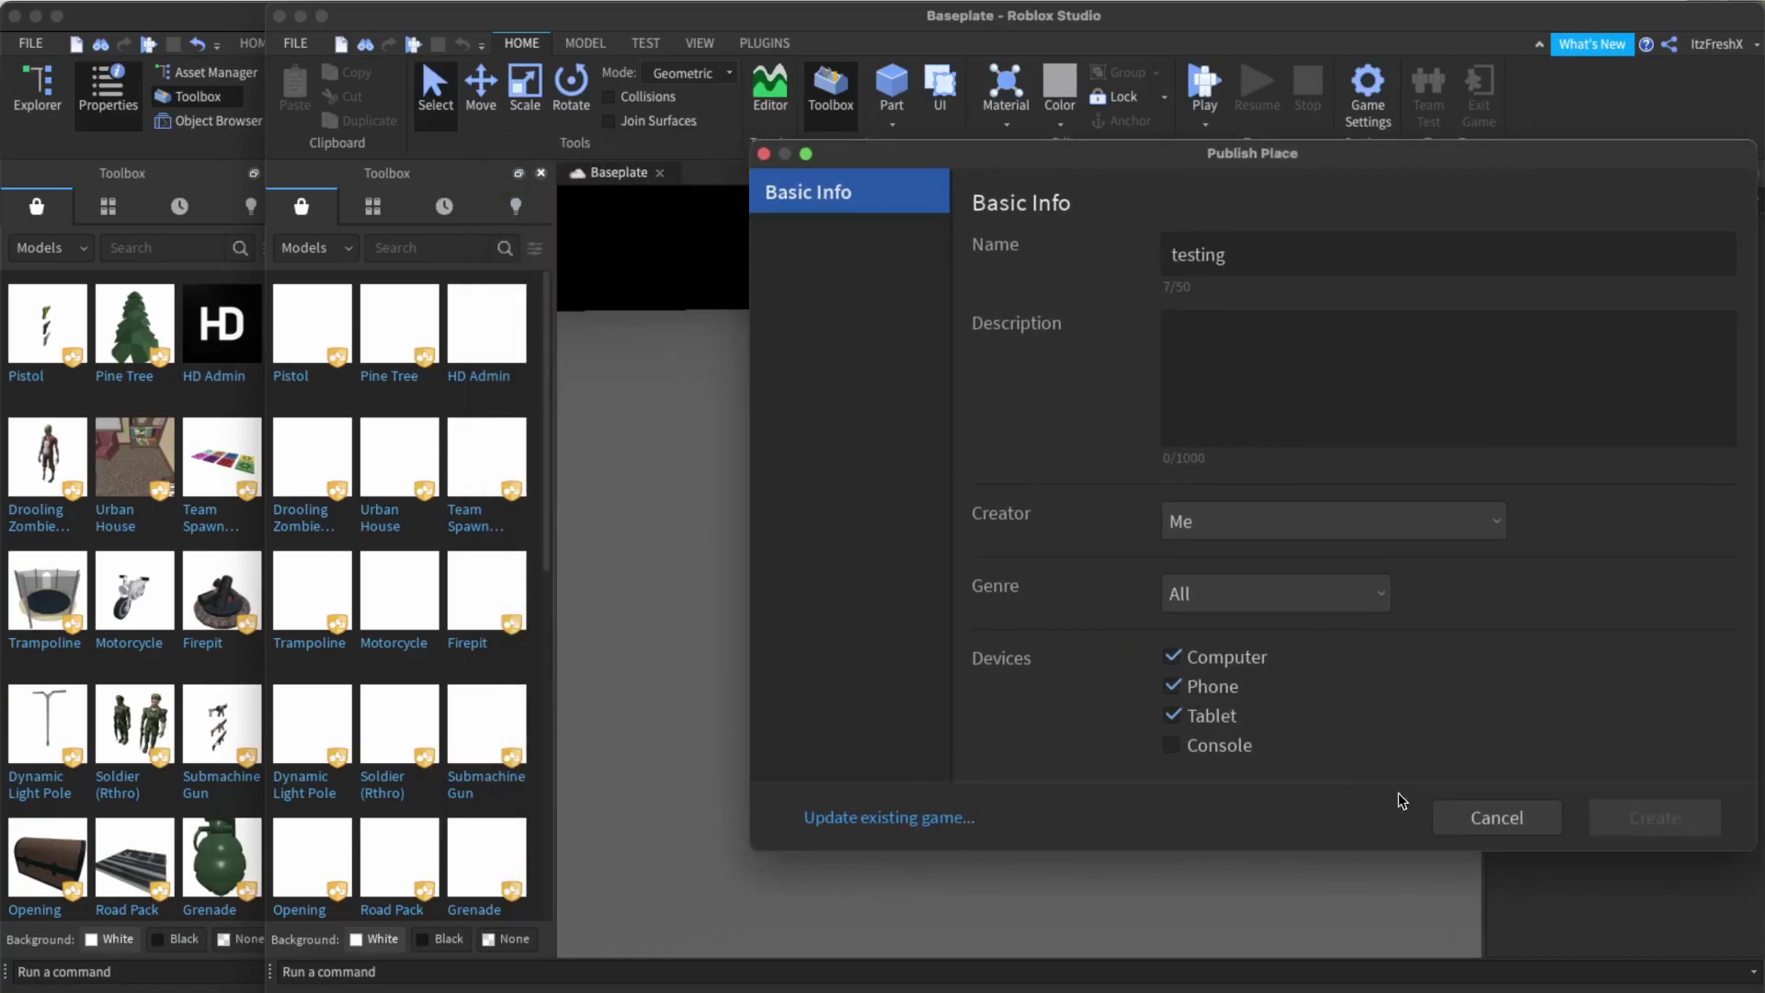
click(1501, 817)
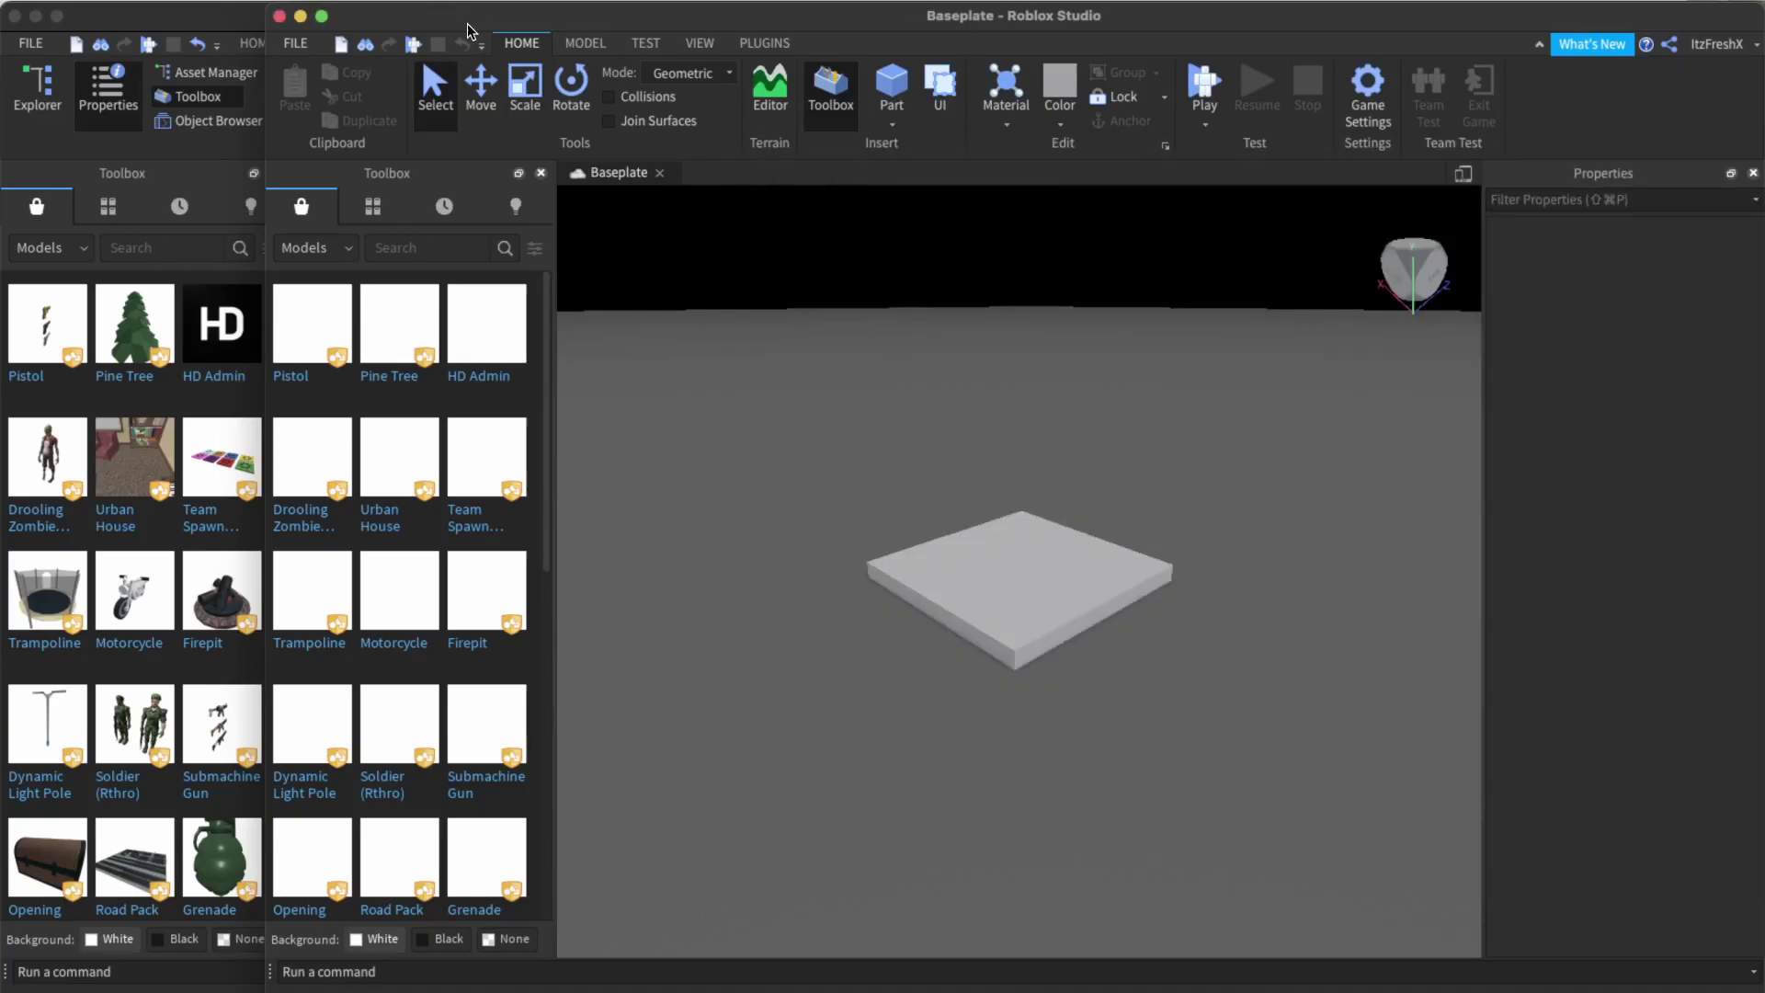
Minimize the Baseplate window and reopen the Asset Manager in A330 Testing at its top-level folders.
click(301, 17)
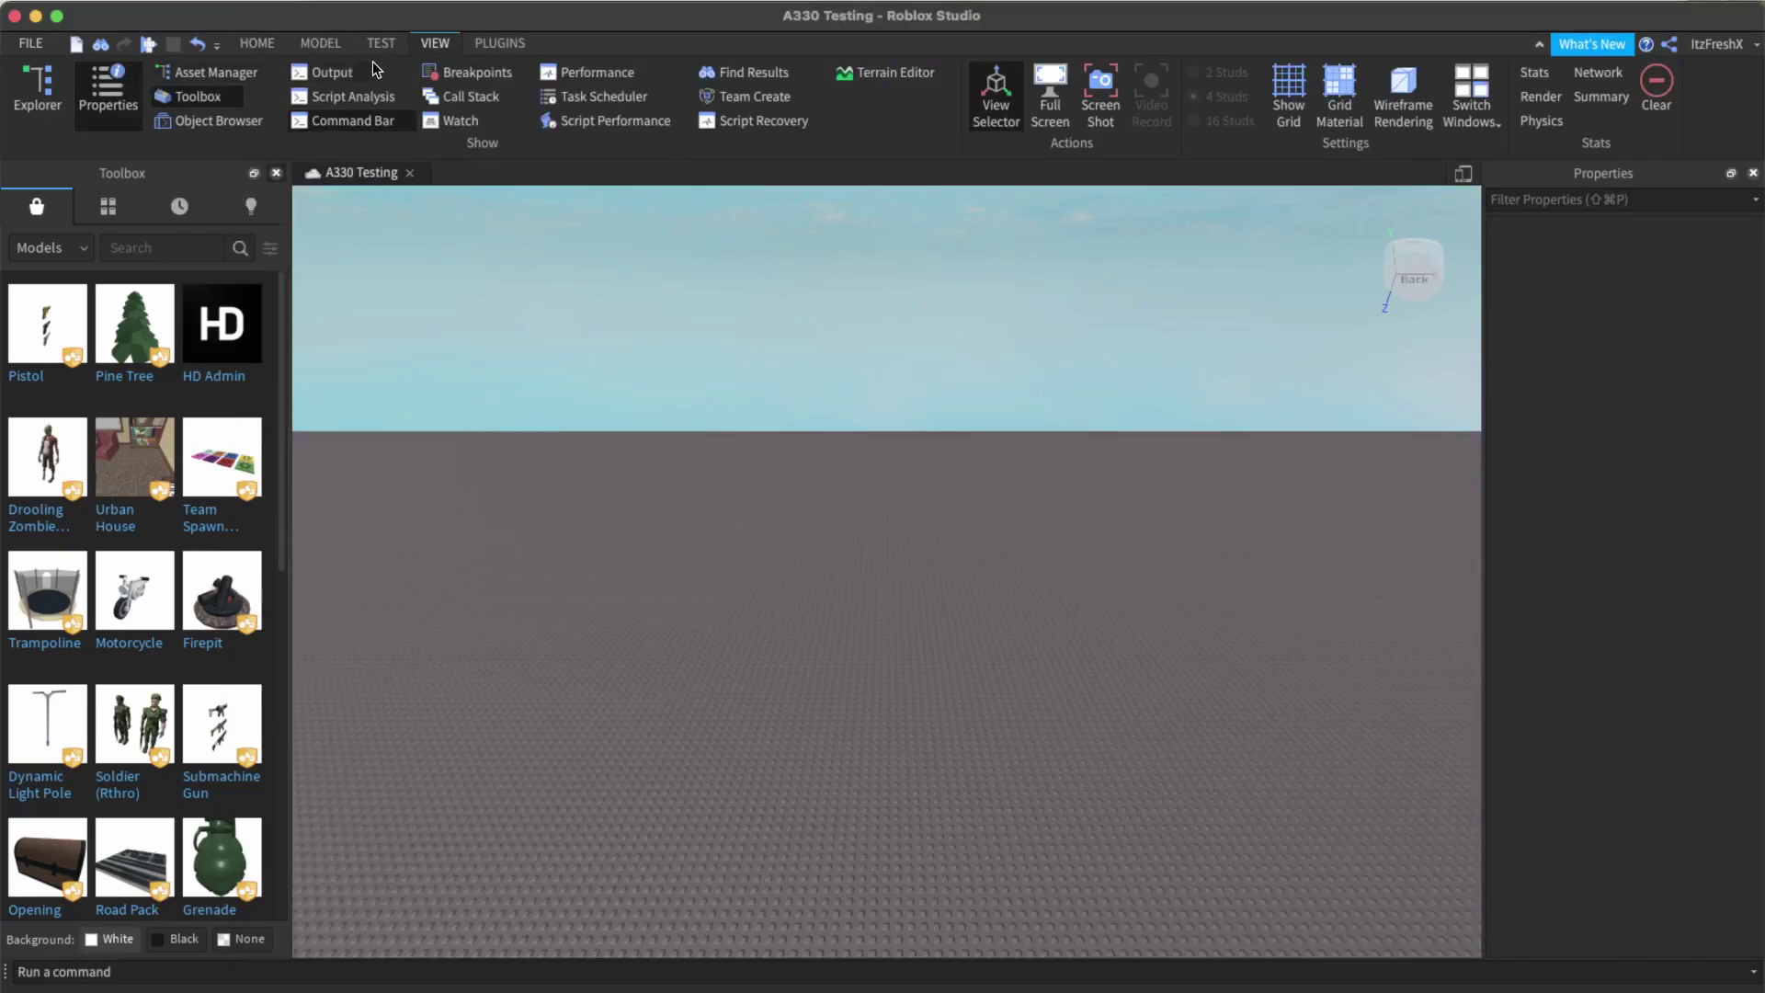
click(191, 72)
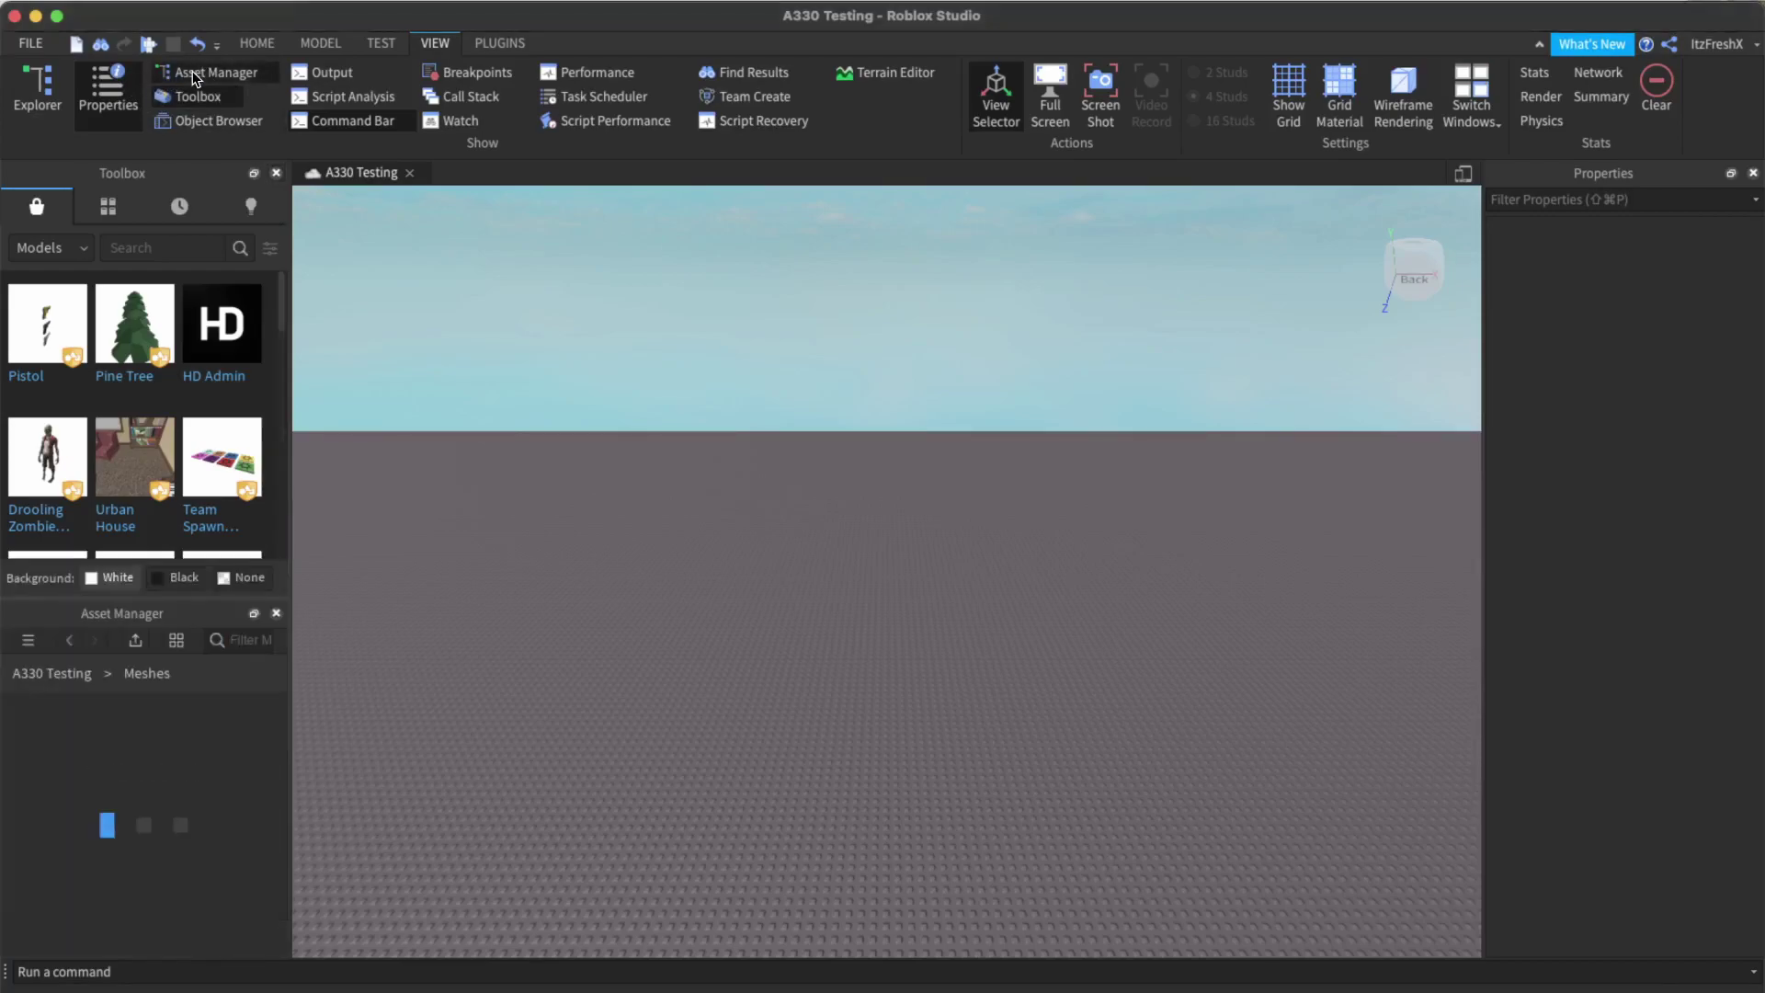
click(83, 667)
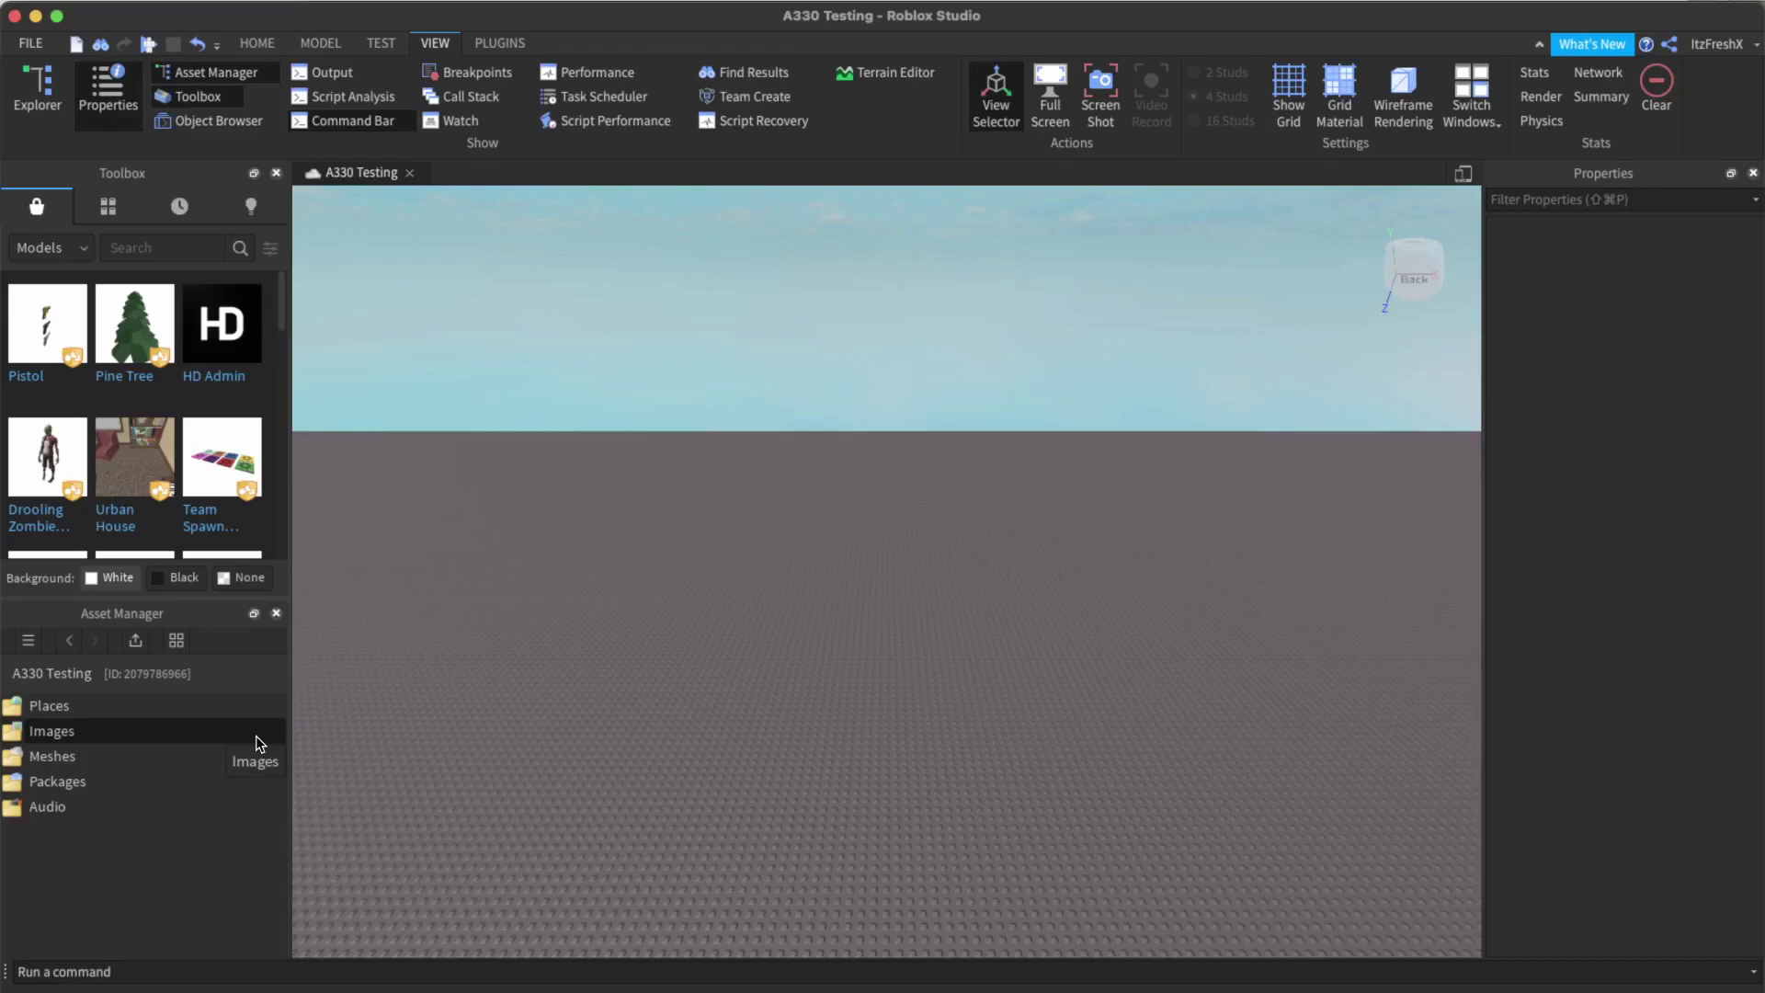
click(30, 43)
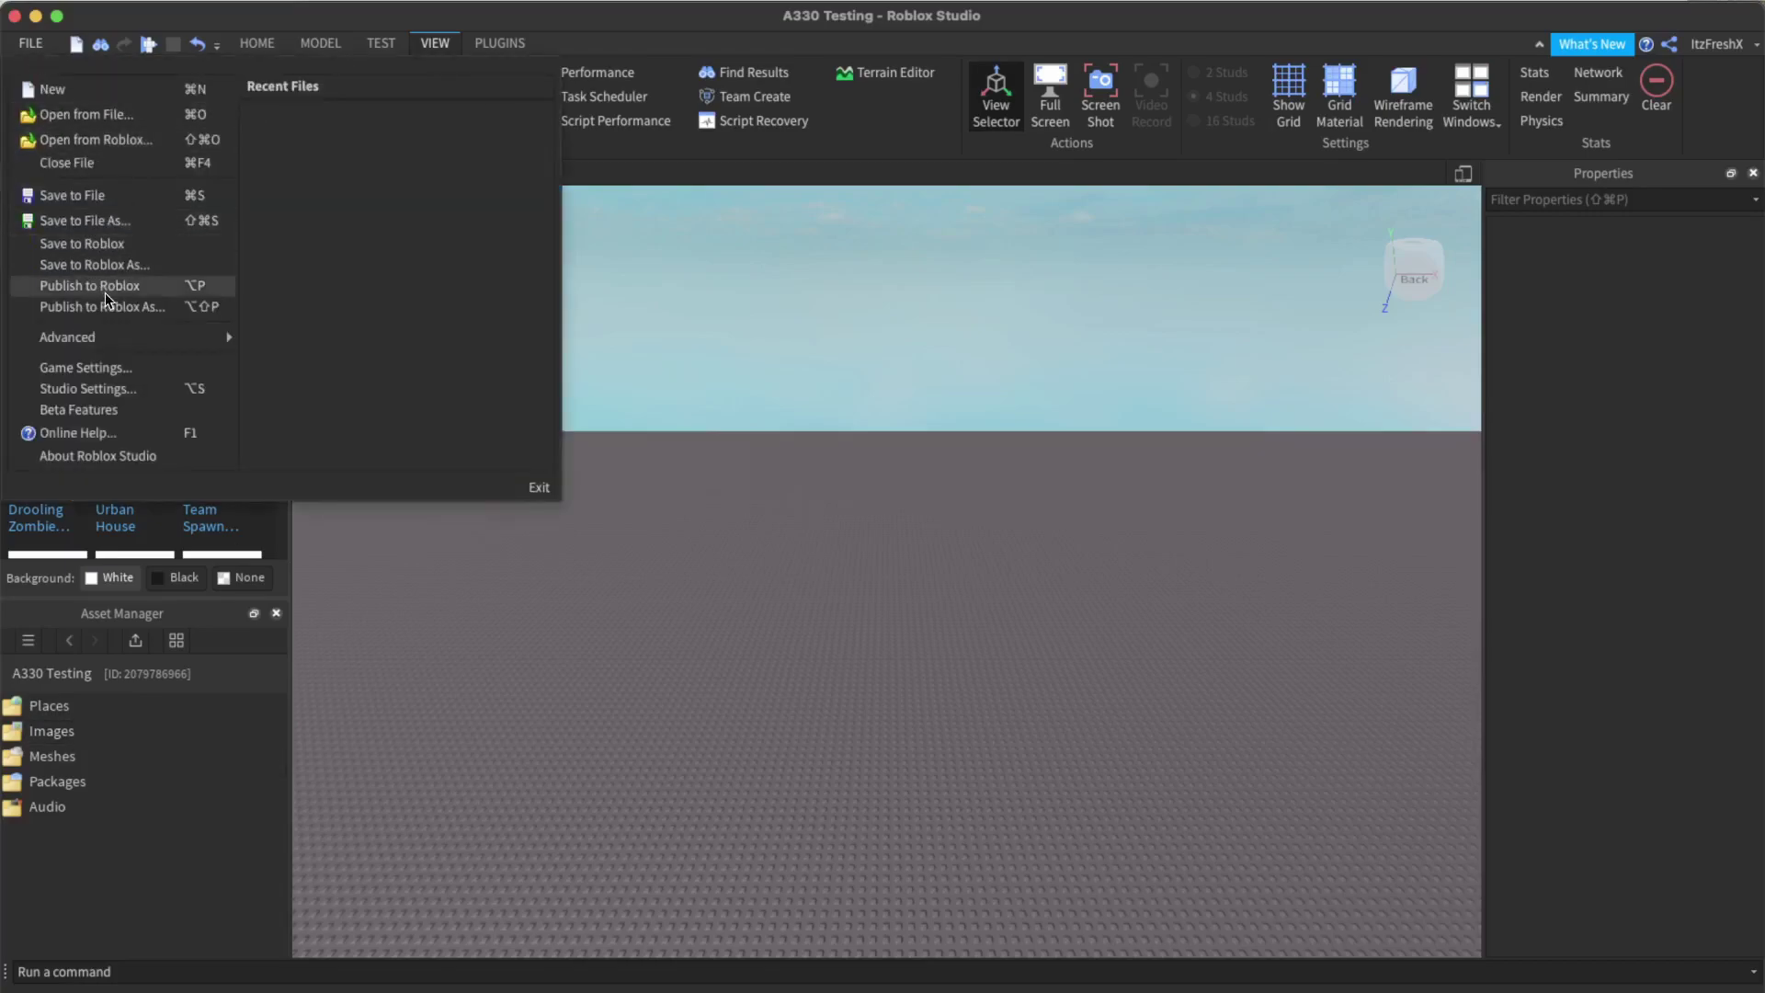
click(229, 838)
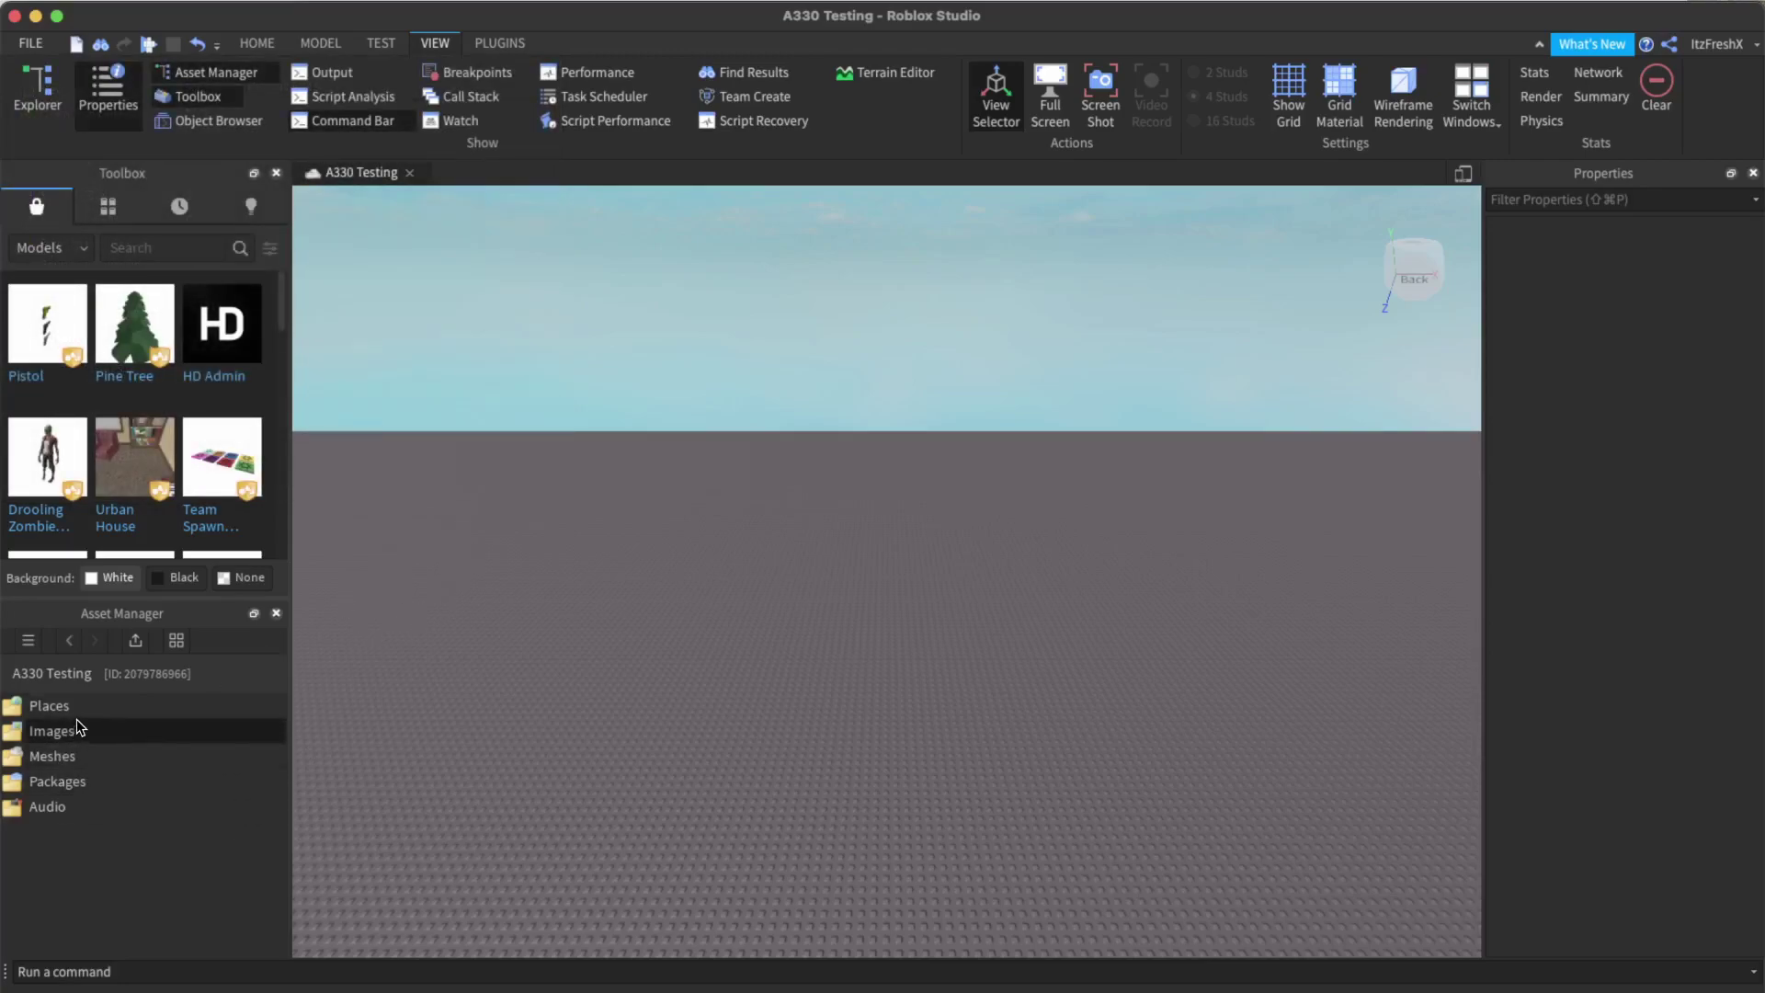
Bulk import "Fresh's plane.fbx" from the Desktop with rescaling and inward-pointing normal reversal enabled and single-mesh import off.
click(135, 640)
key(Return)
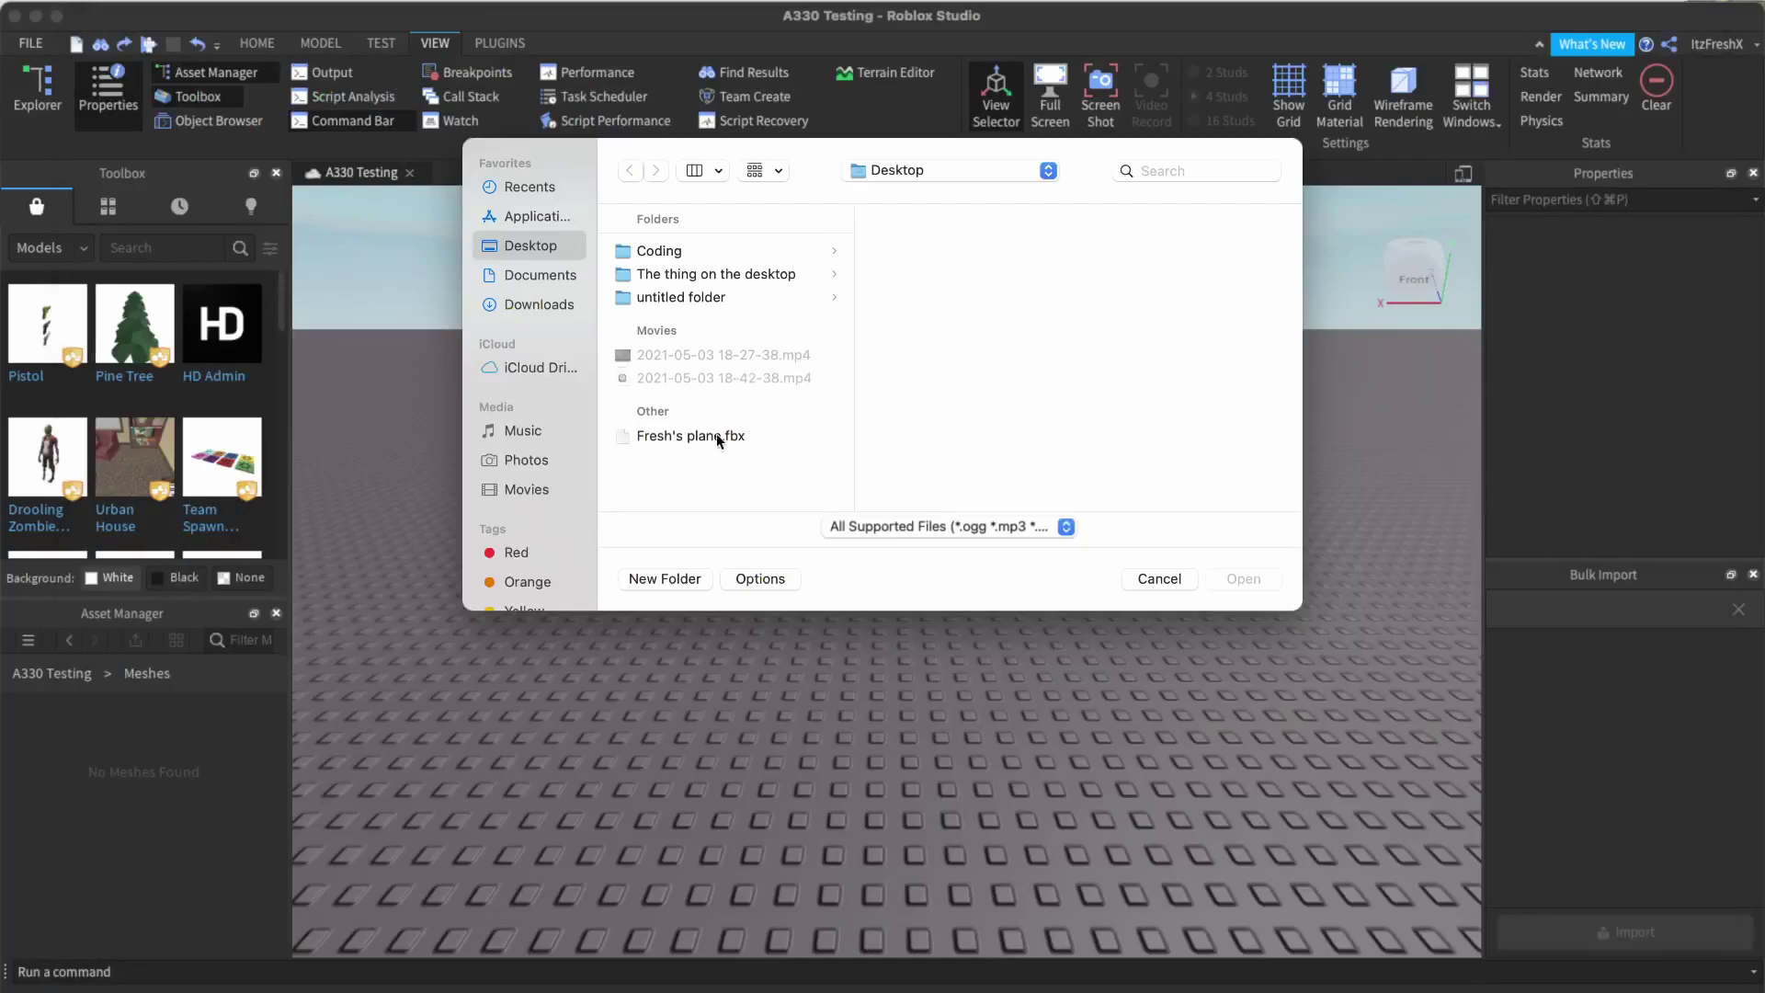
click(728, 437)
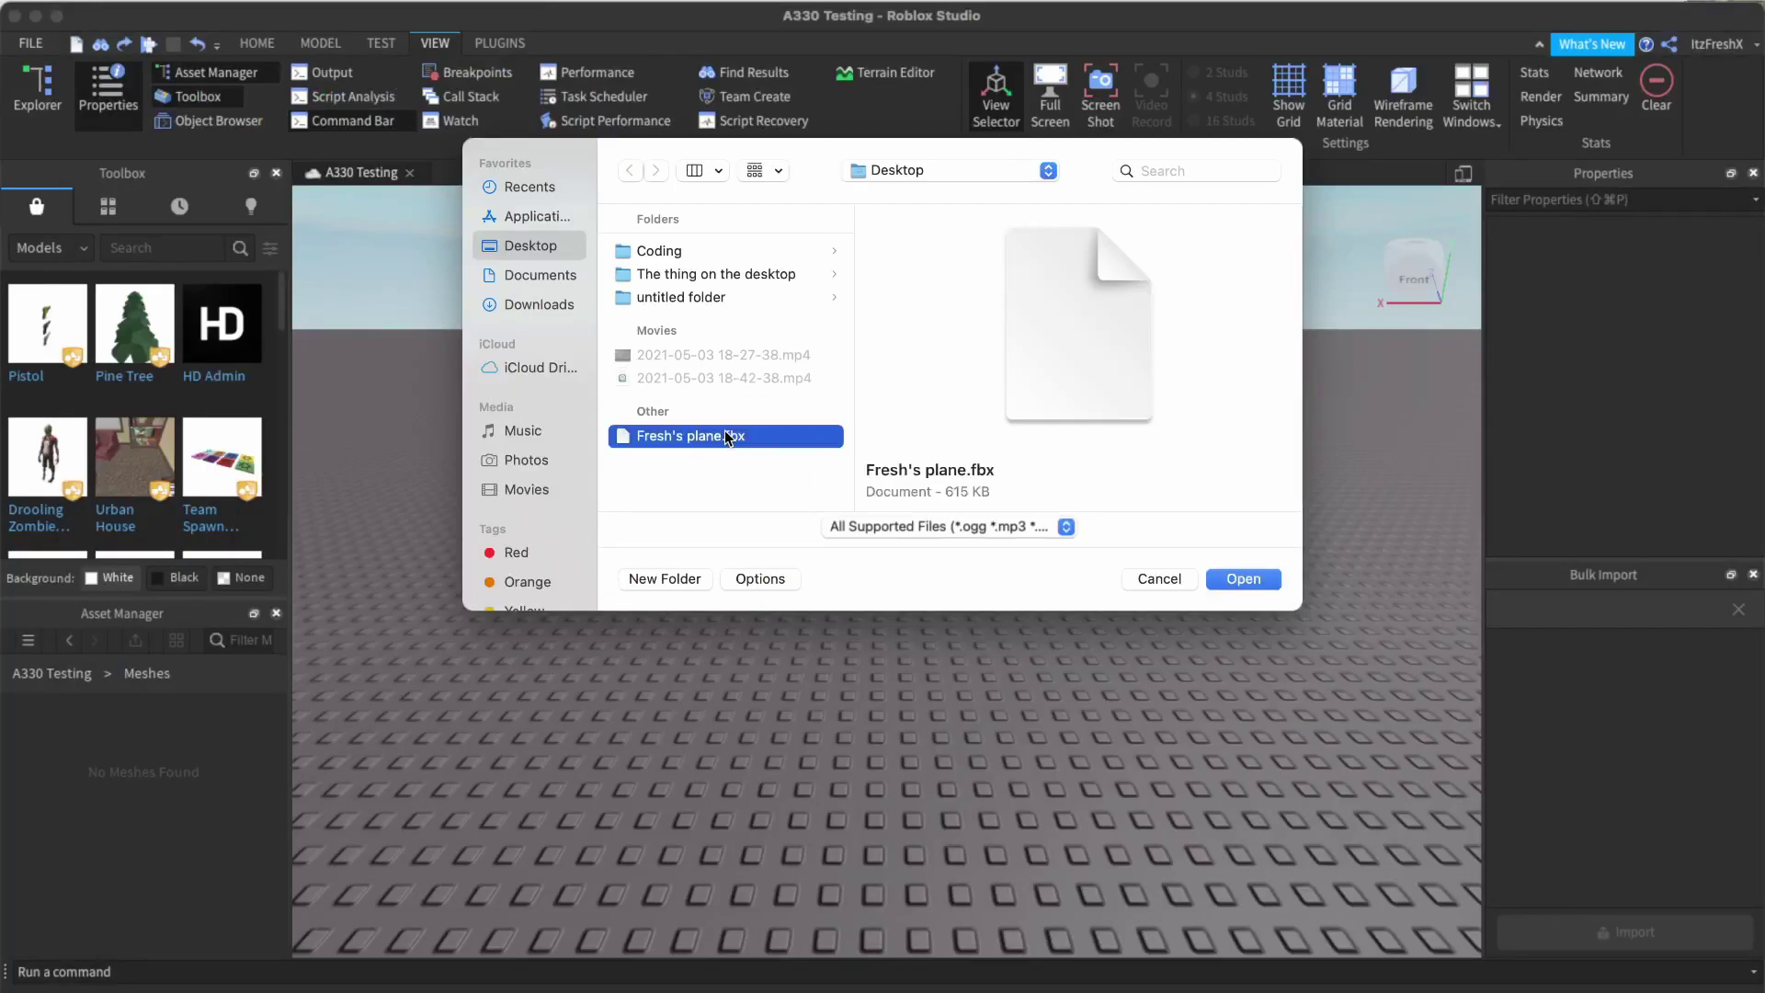
click(1256, 571)
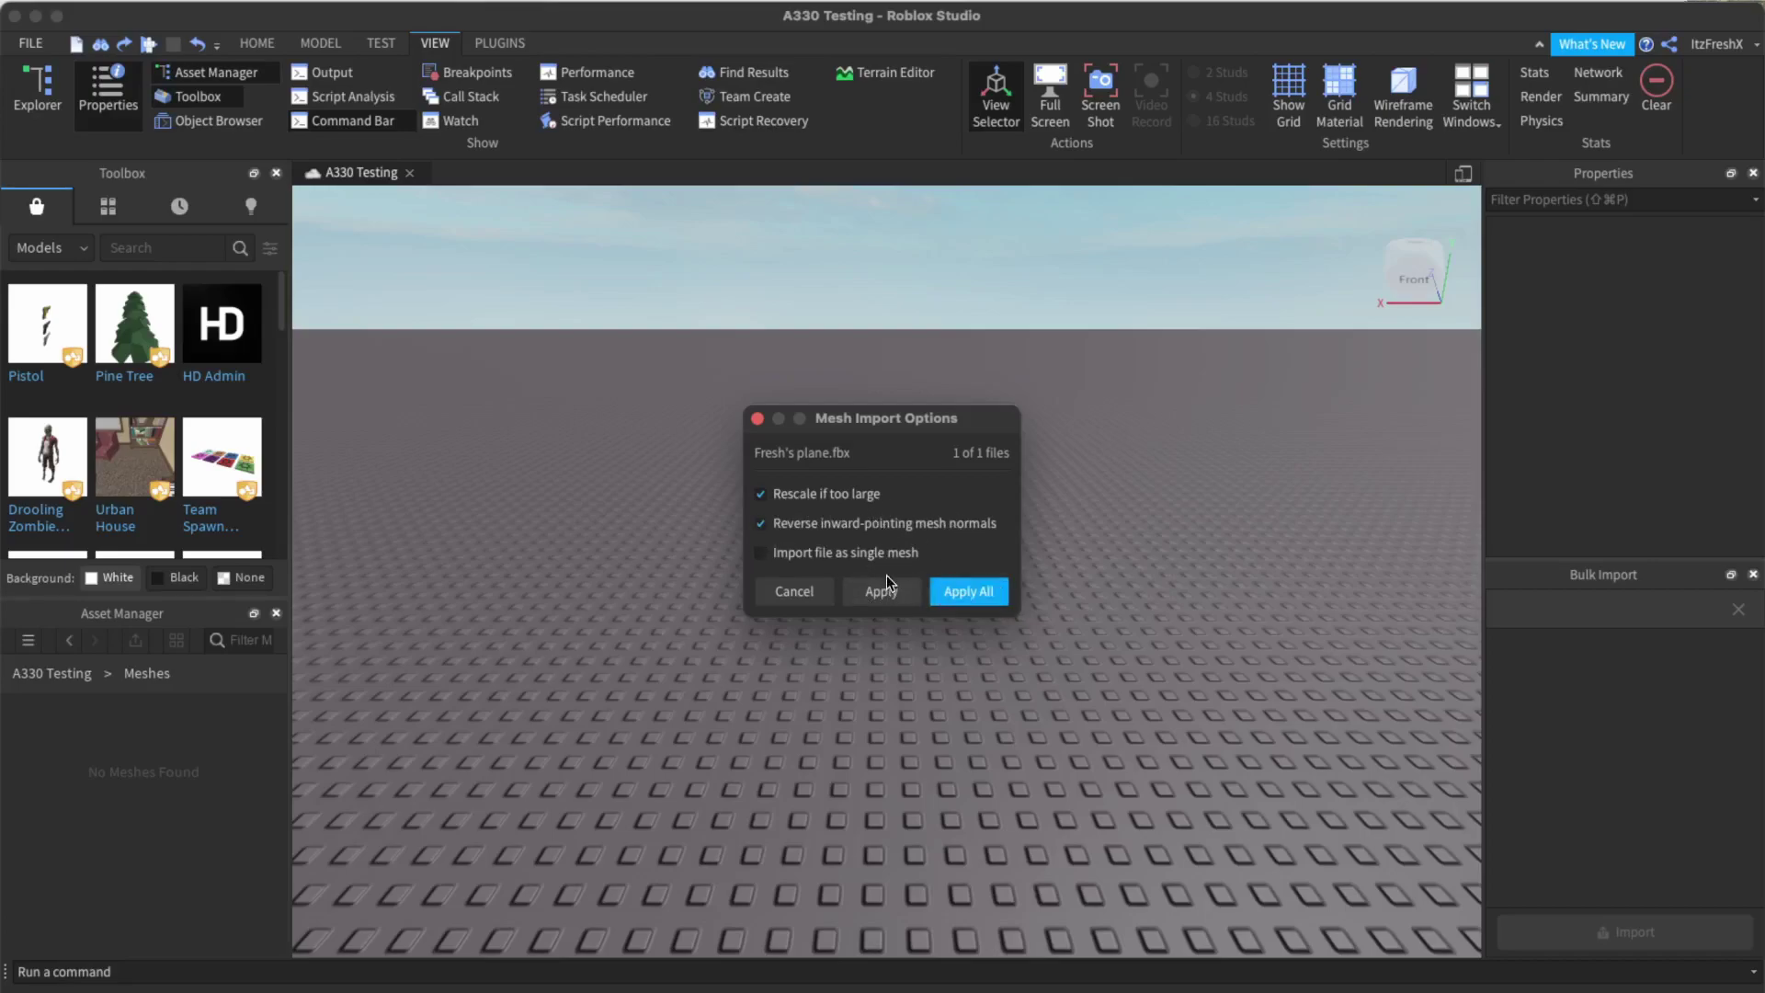
click(879, 598)
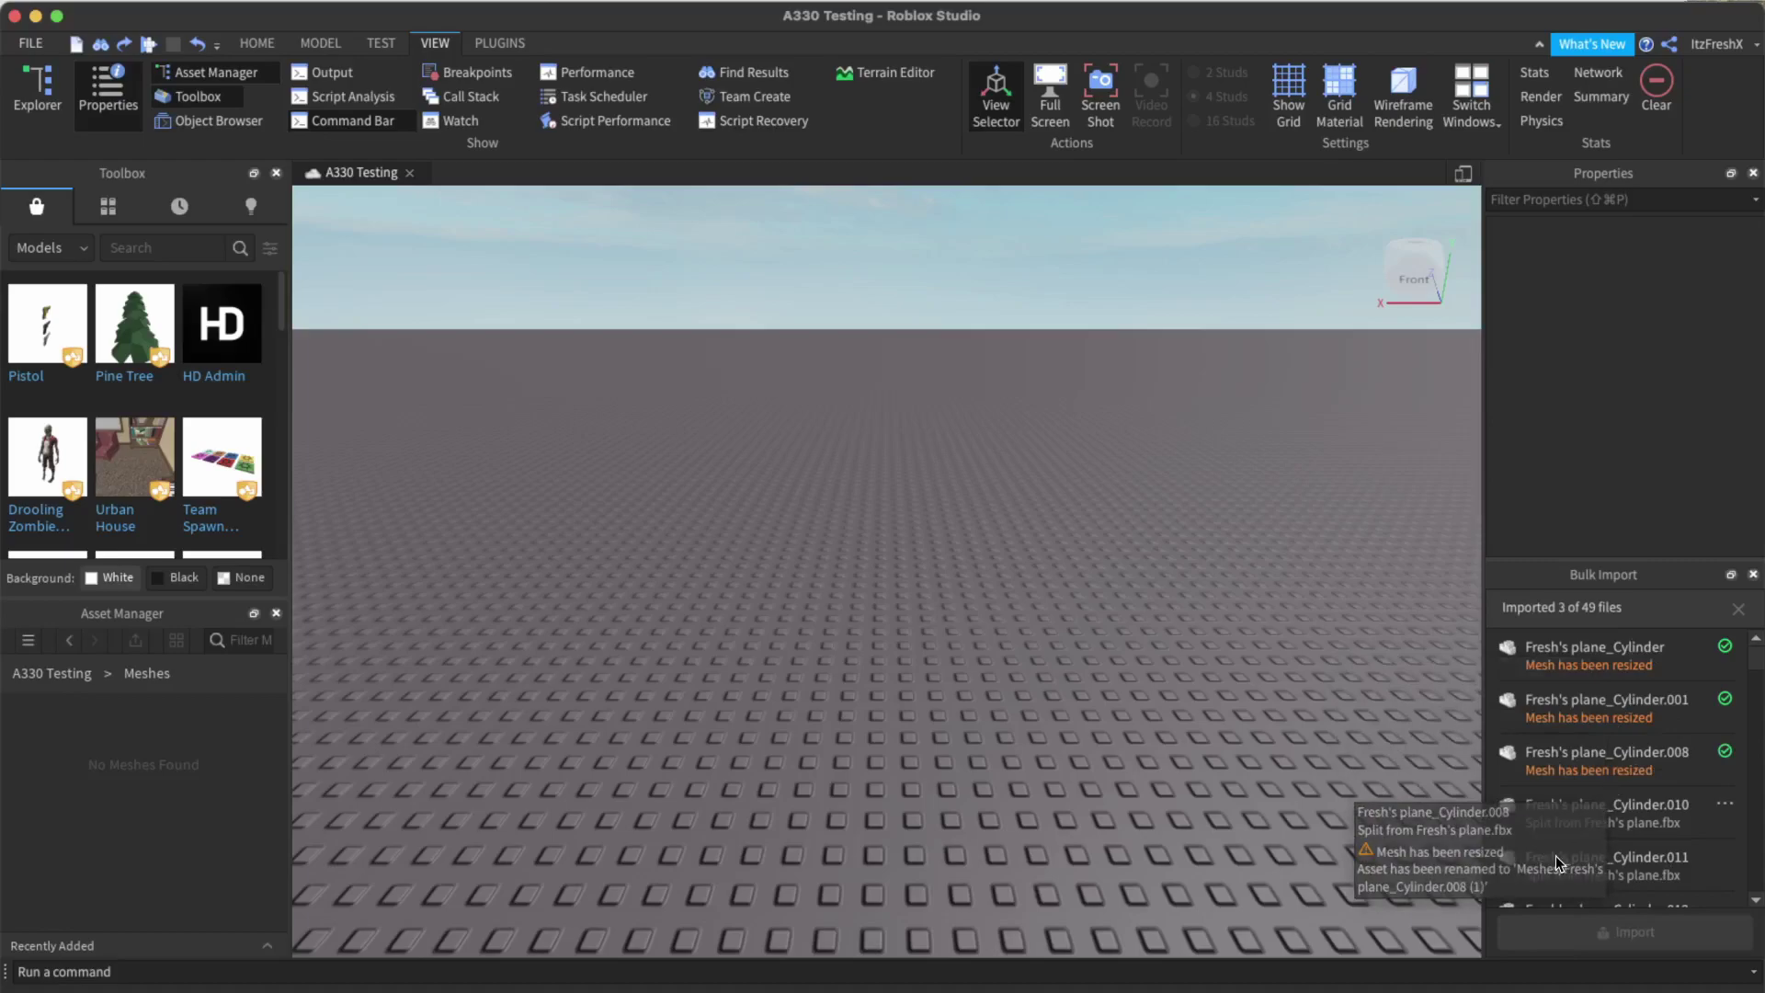
click(1528, 991)
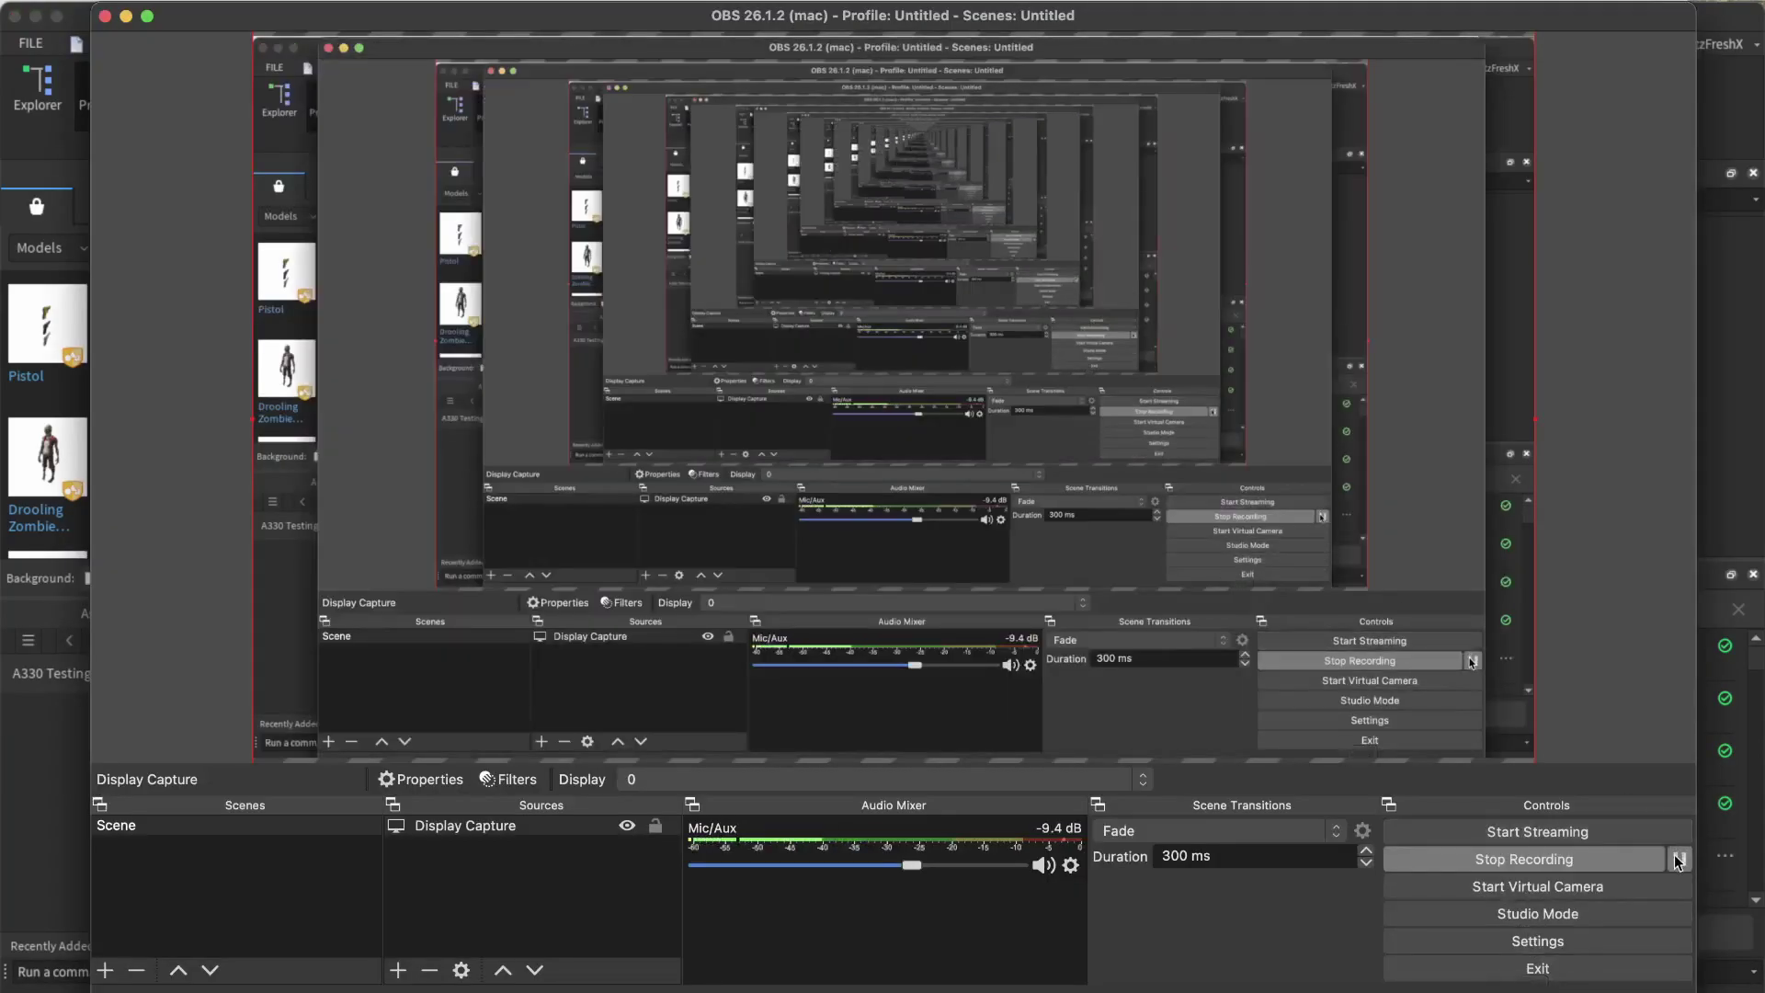
click(1679, 858)
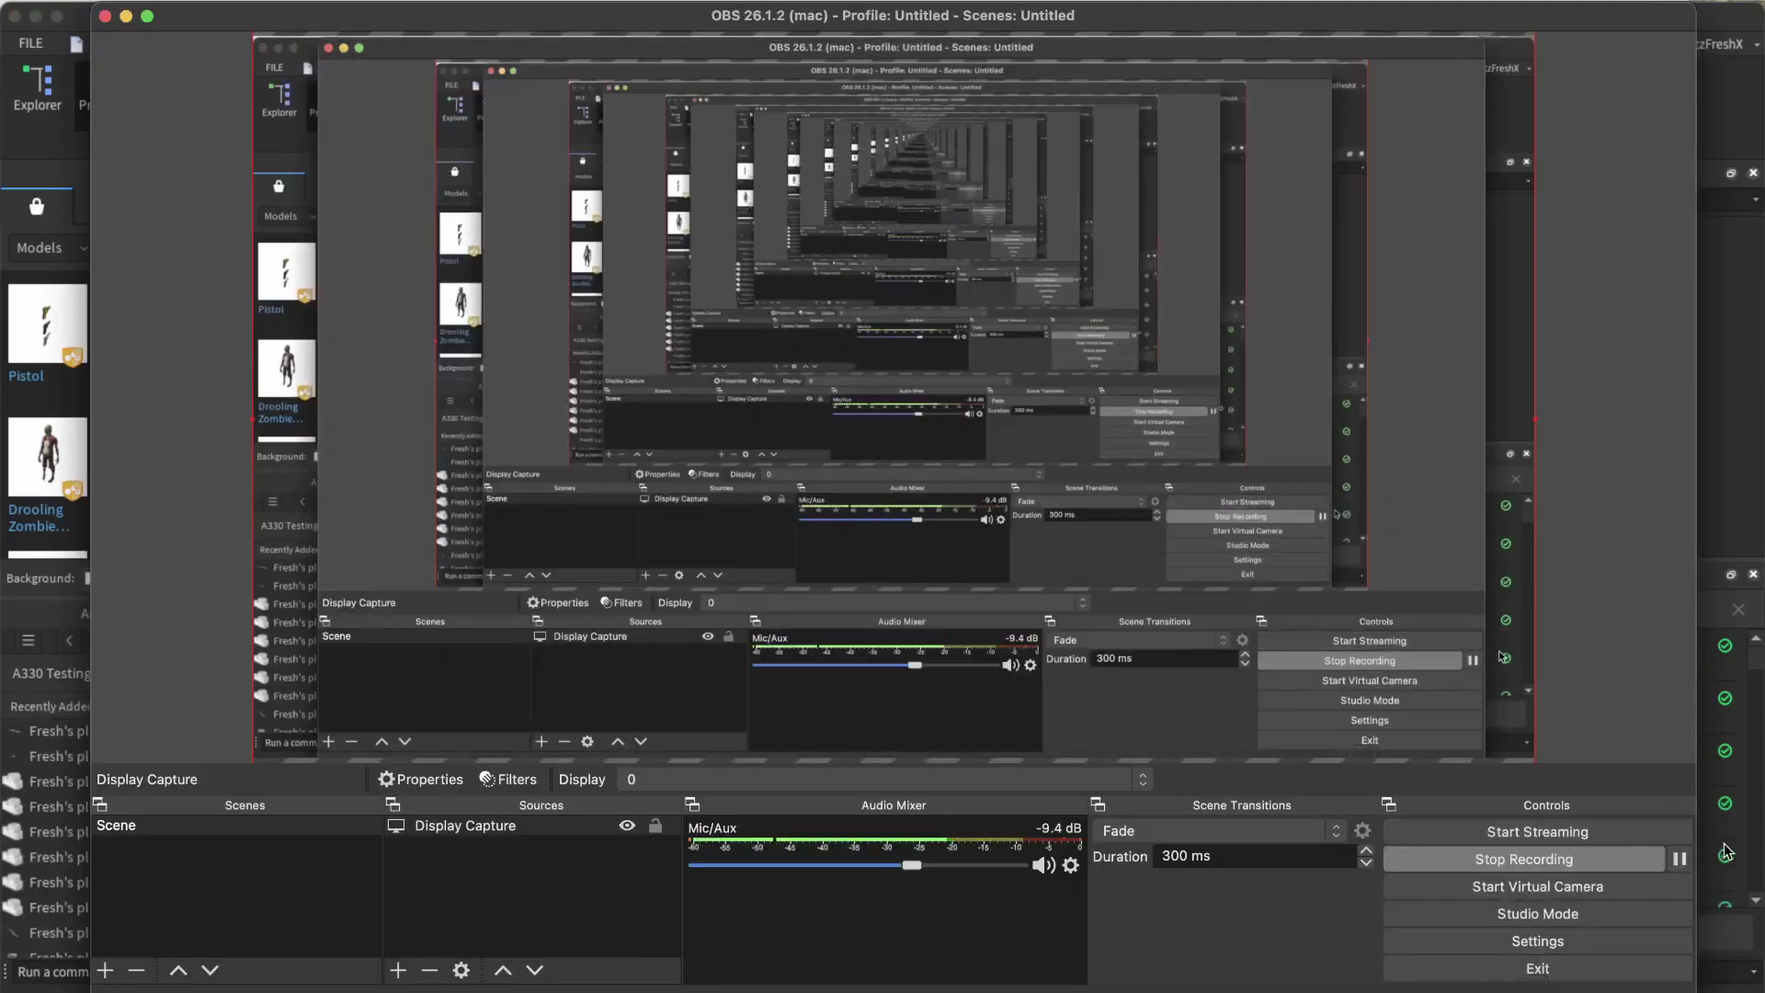
Look through the bulk import results for meshes that could not be imported.
click(1750, 841)
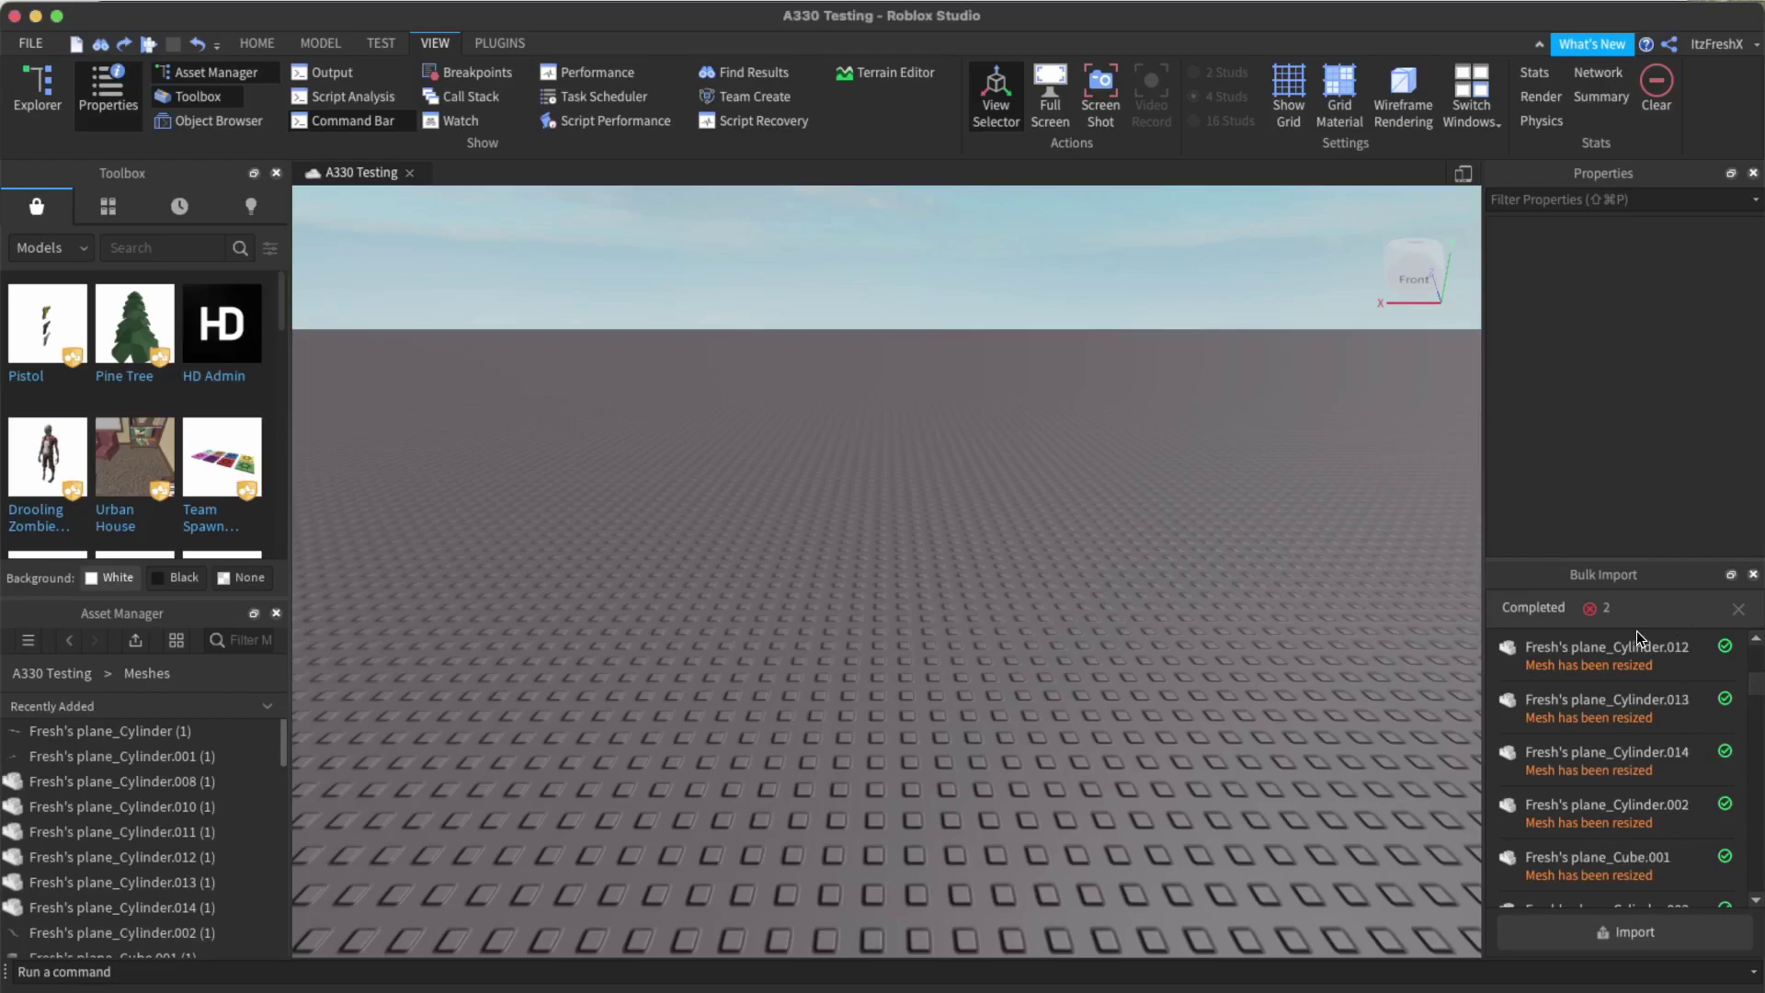
scroll(1724, 763, down, 10)
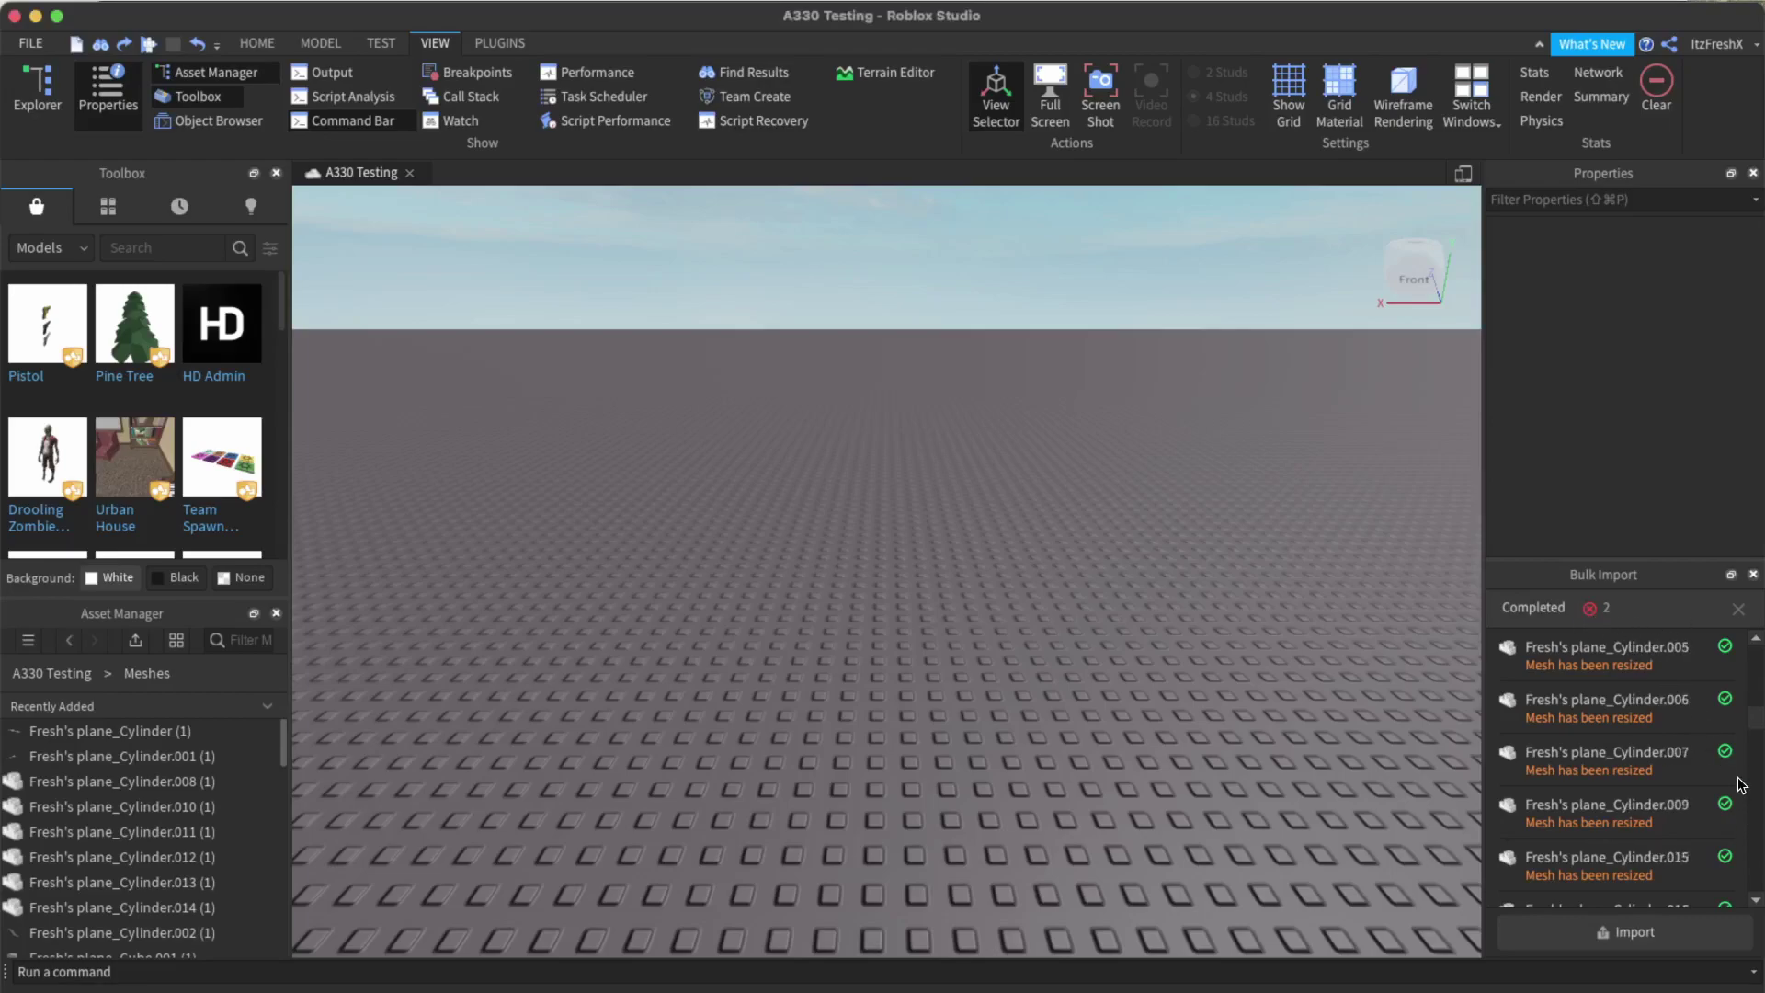
scroll(1741, 784, down, 5)
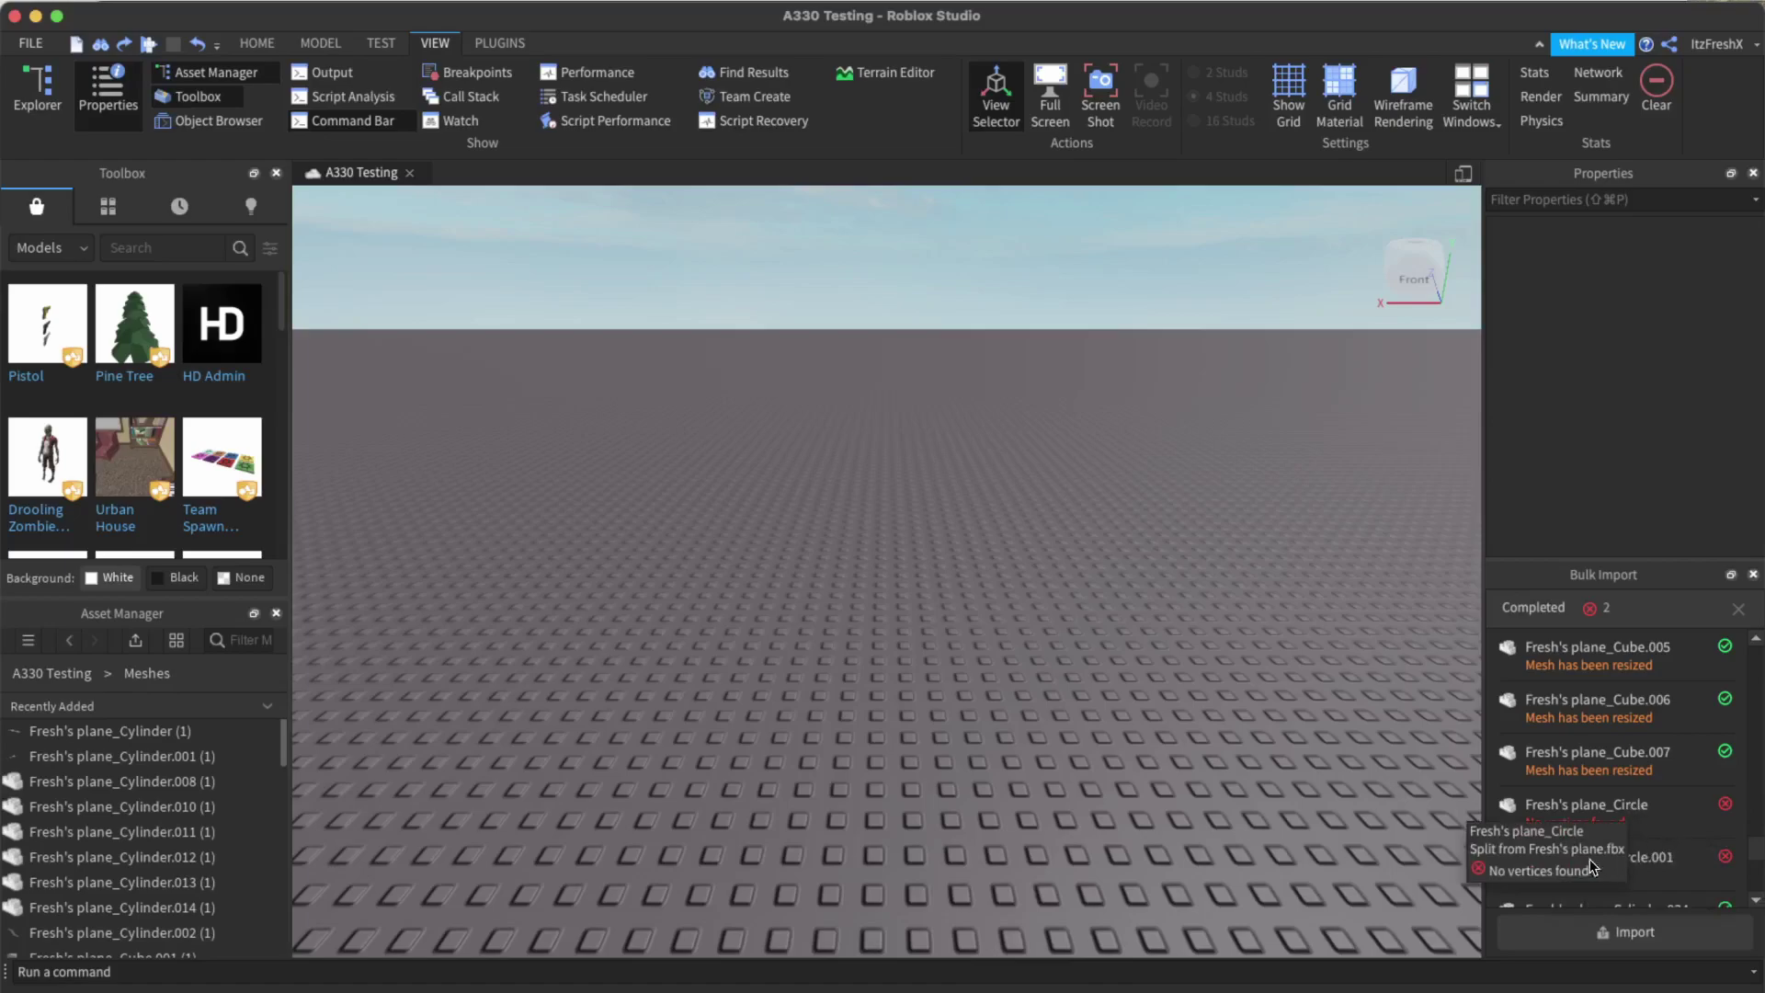
Switch to Blender, add a circle mesh and move it about -4.19 m in X, 5.16 m in Y and 1.04 m in Z.
click(1388, 992)
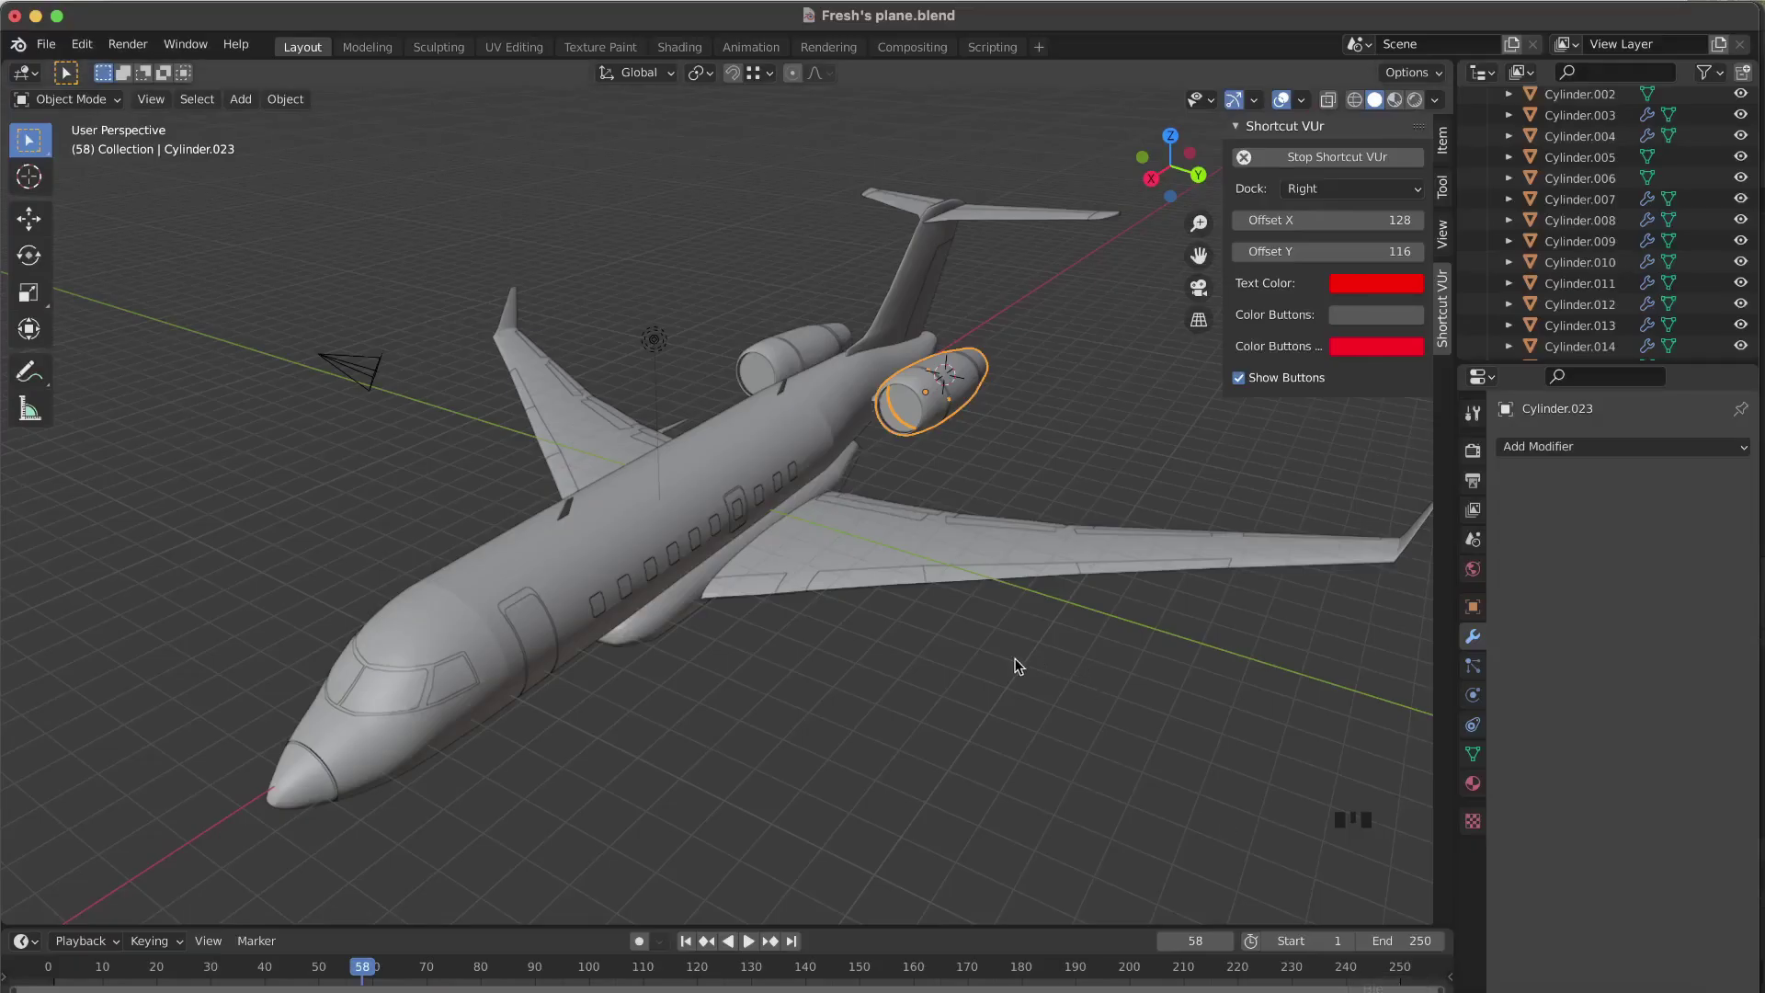
key(shift+a)
mouse_move(936, 594)
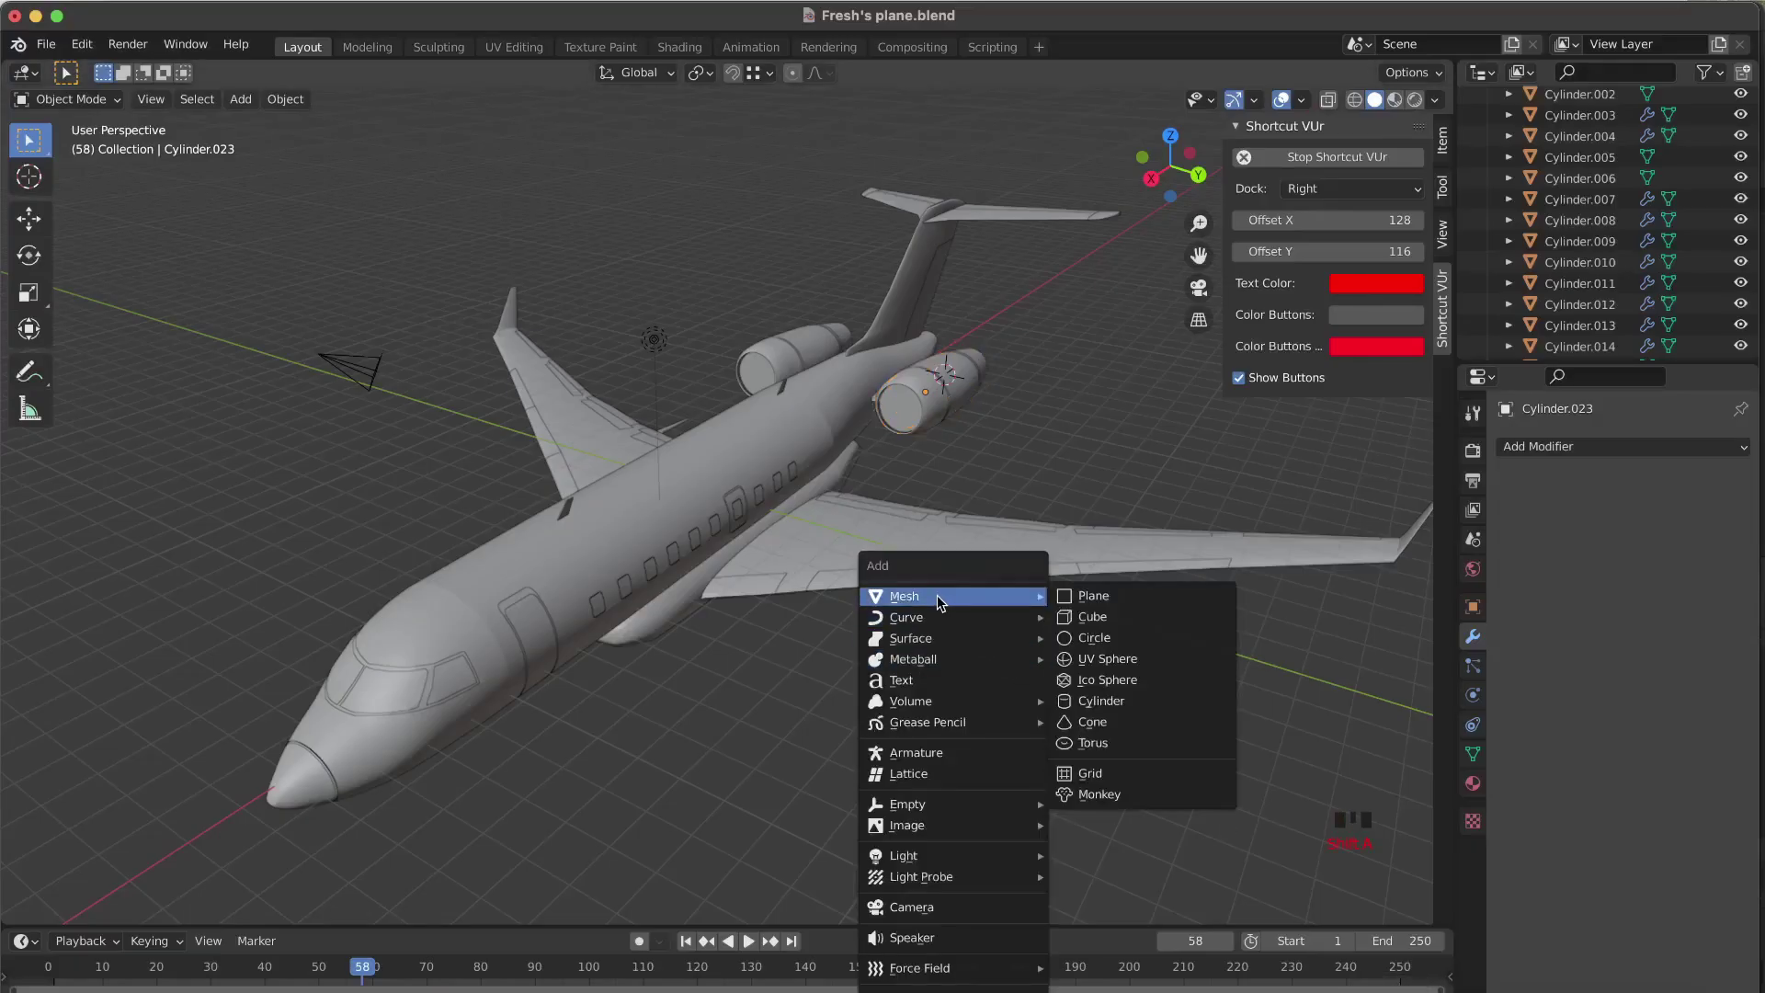
click(1094, 635)
key(g)
click(1029, 561)
scroll(1031, 567, right, 10)
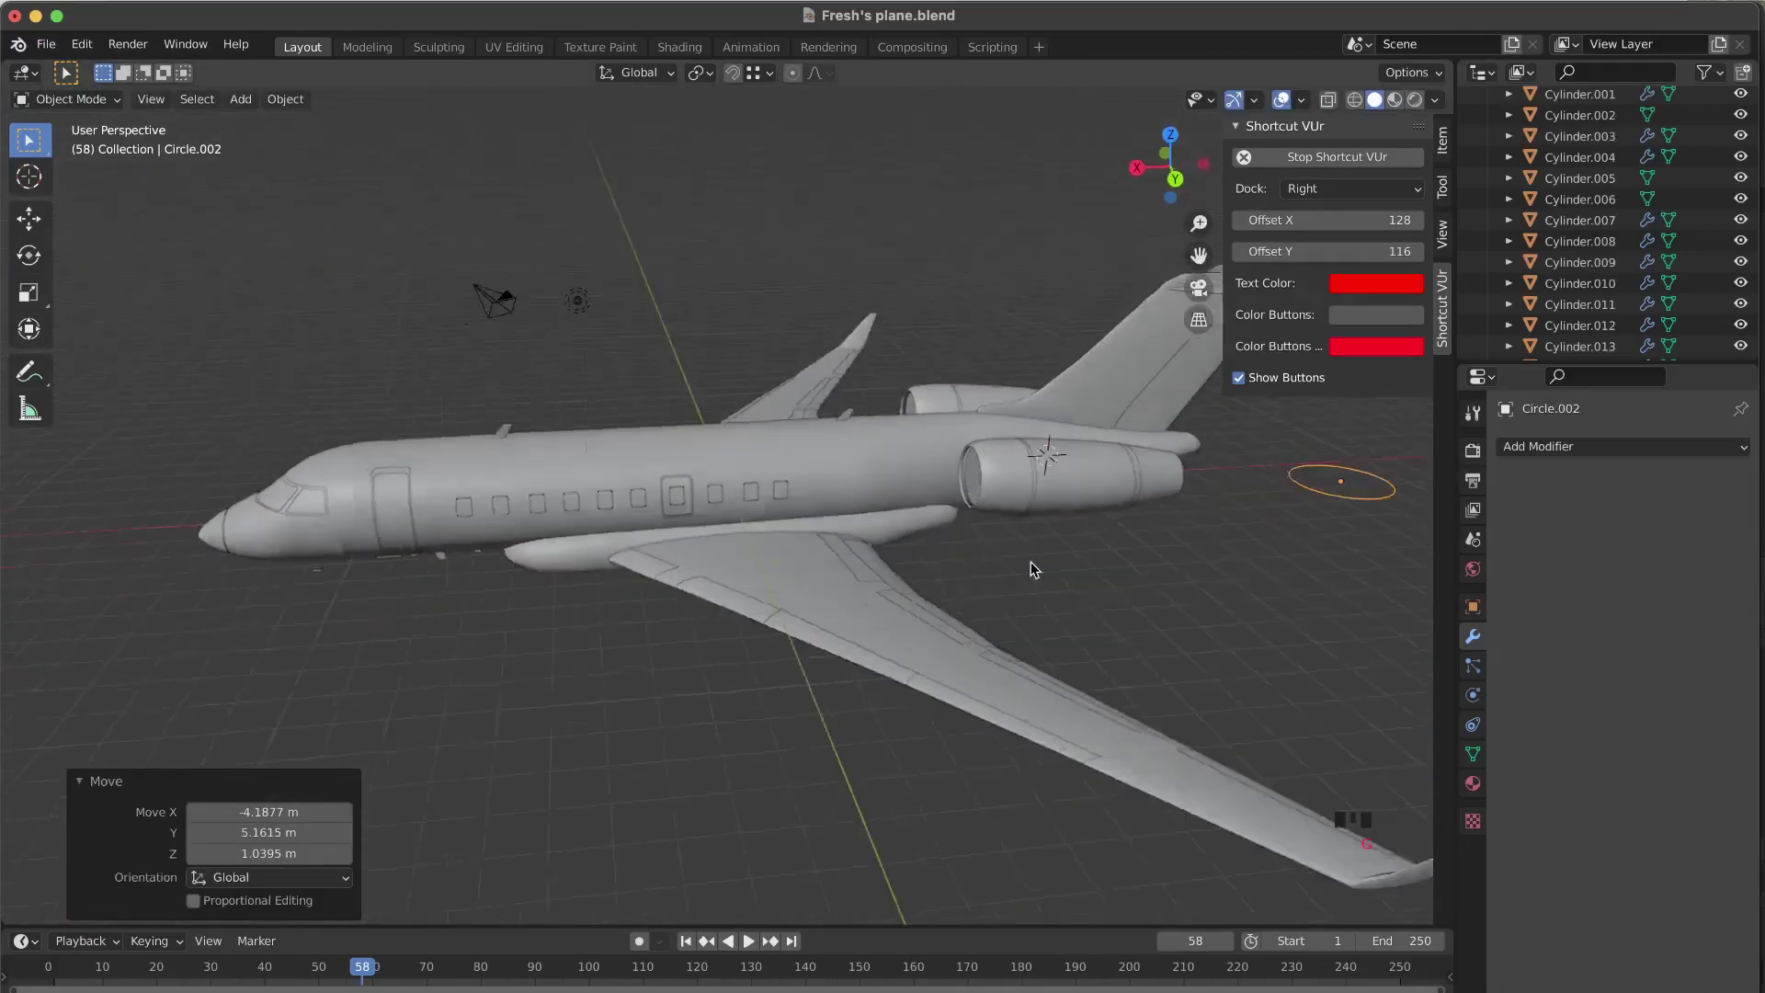
key(Tab)
key(Tab)
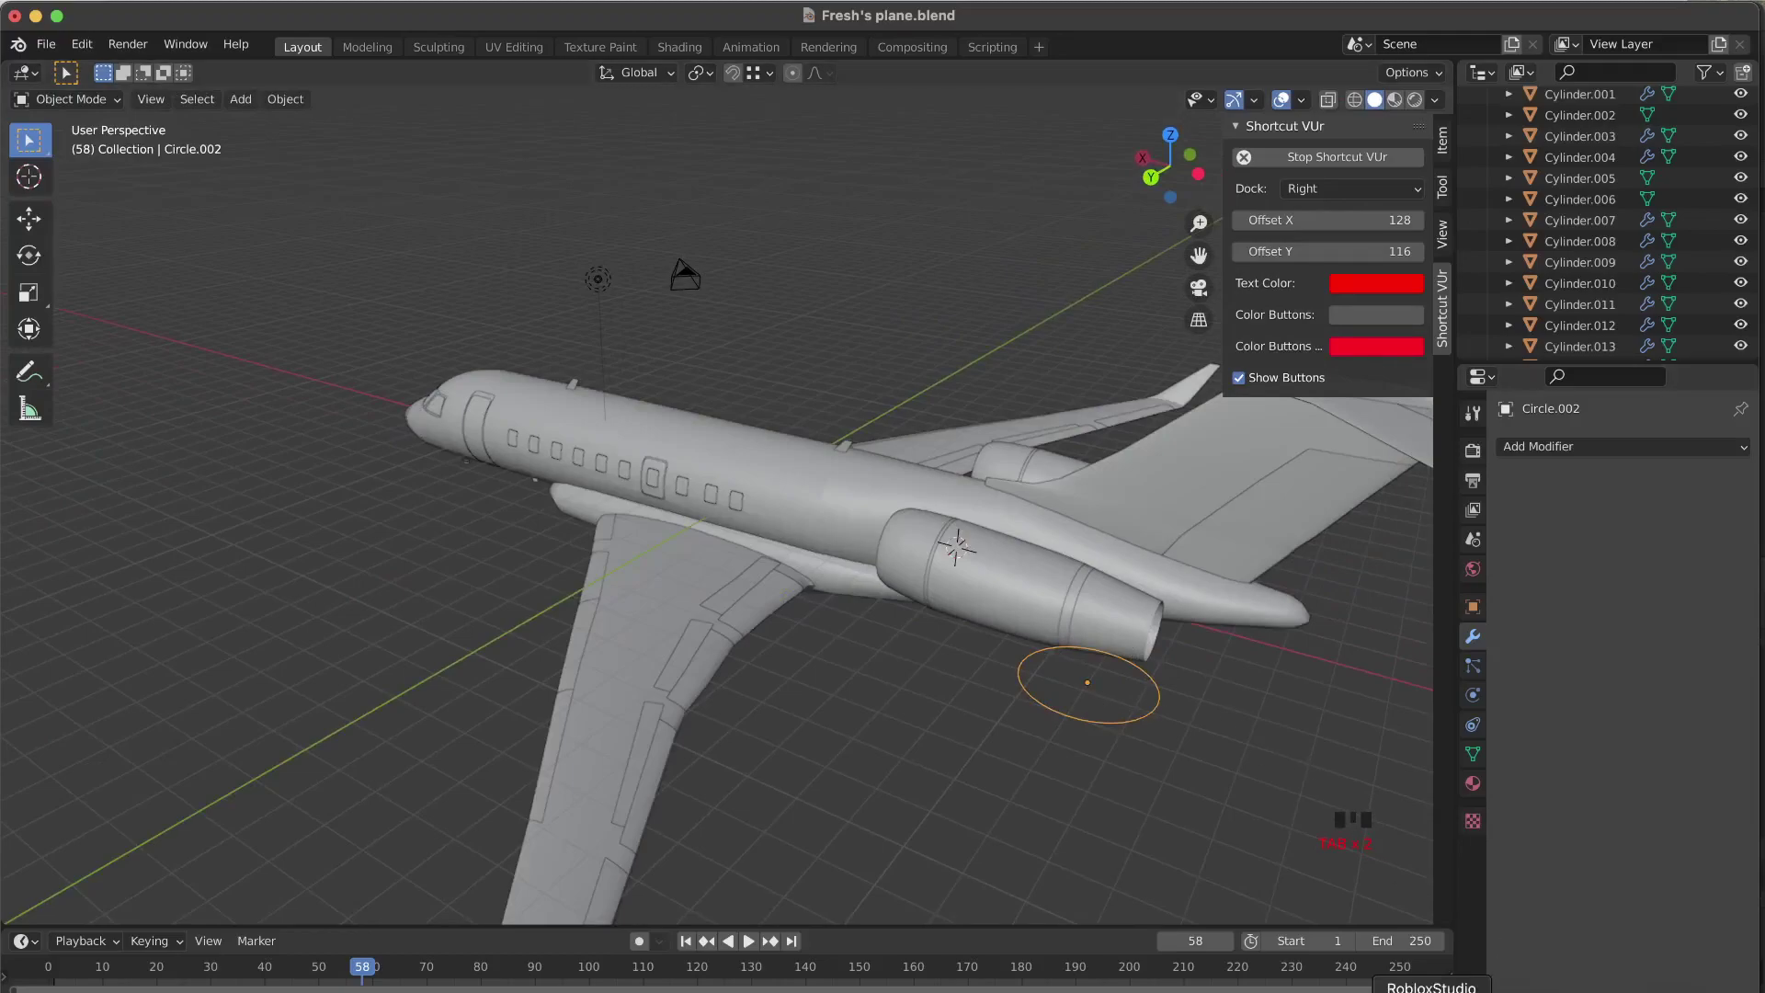
Switch back to Roblox Studio and reopen the Meshes folder from the A330 Testing top level.
click(1432, 989)
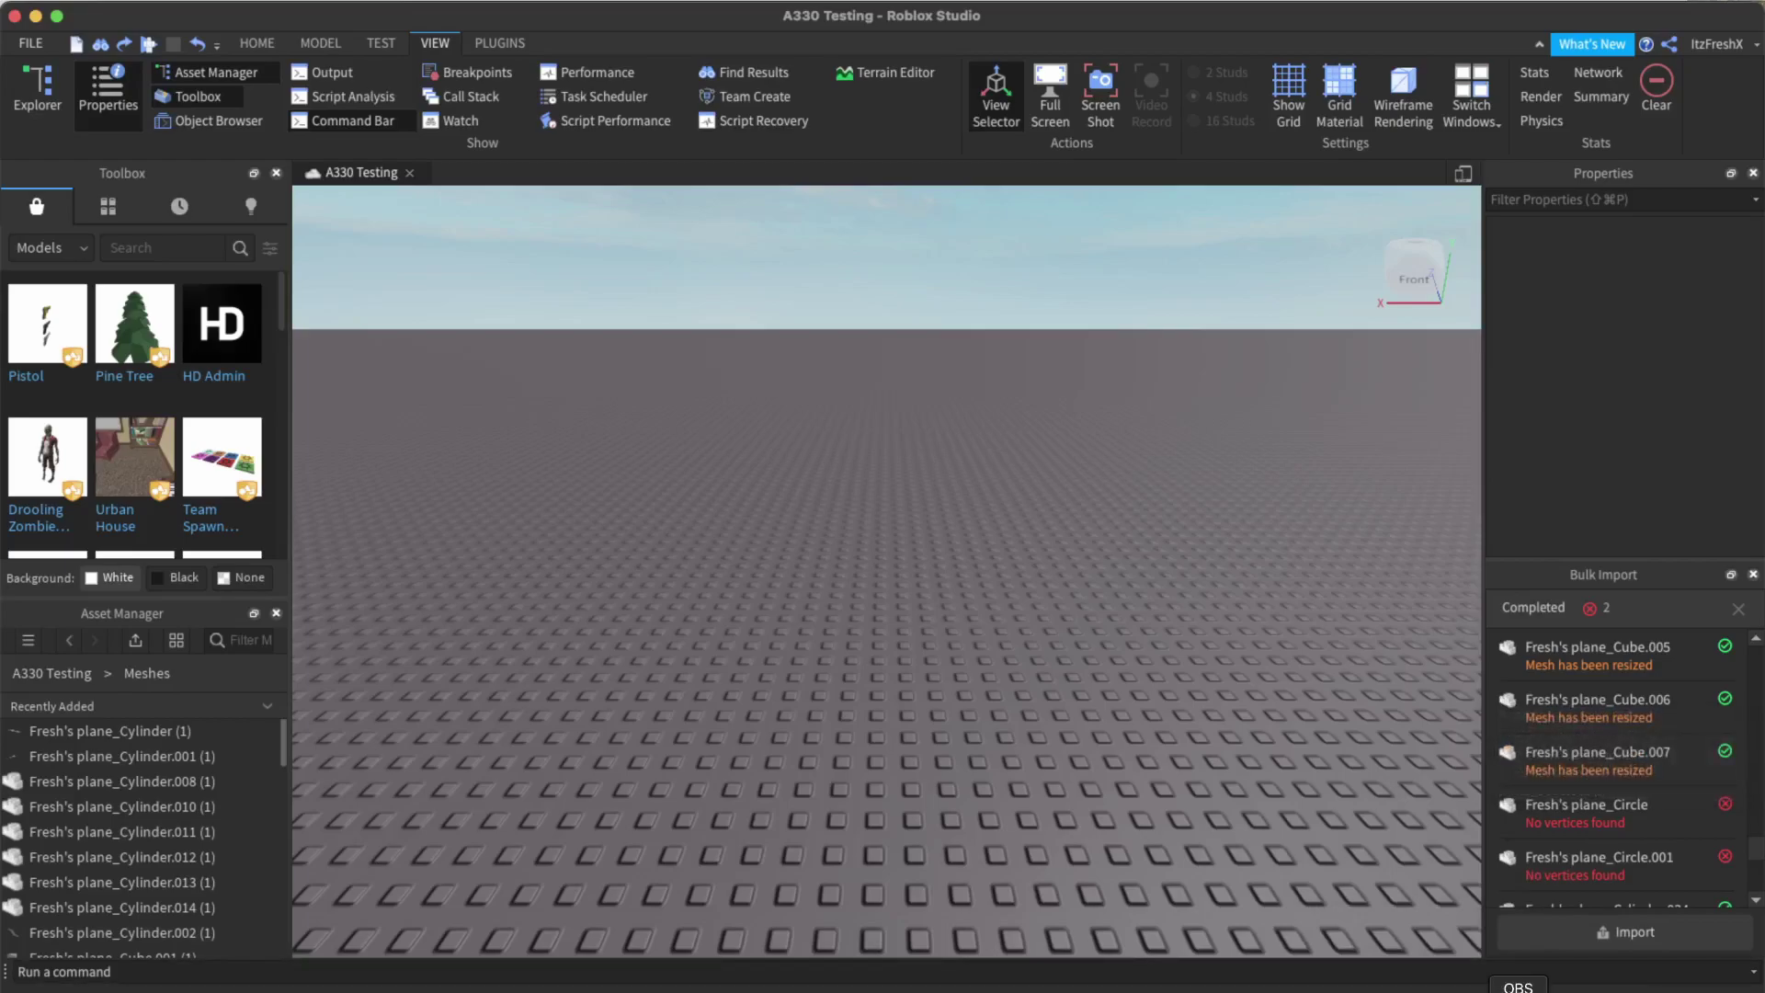
click(149, 736)
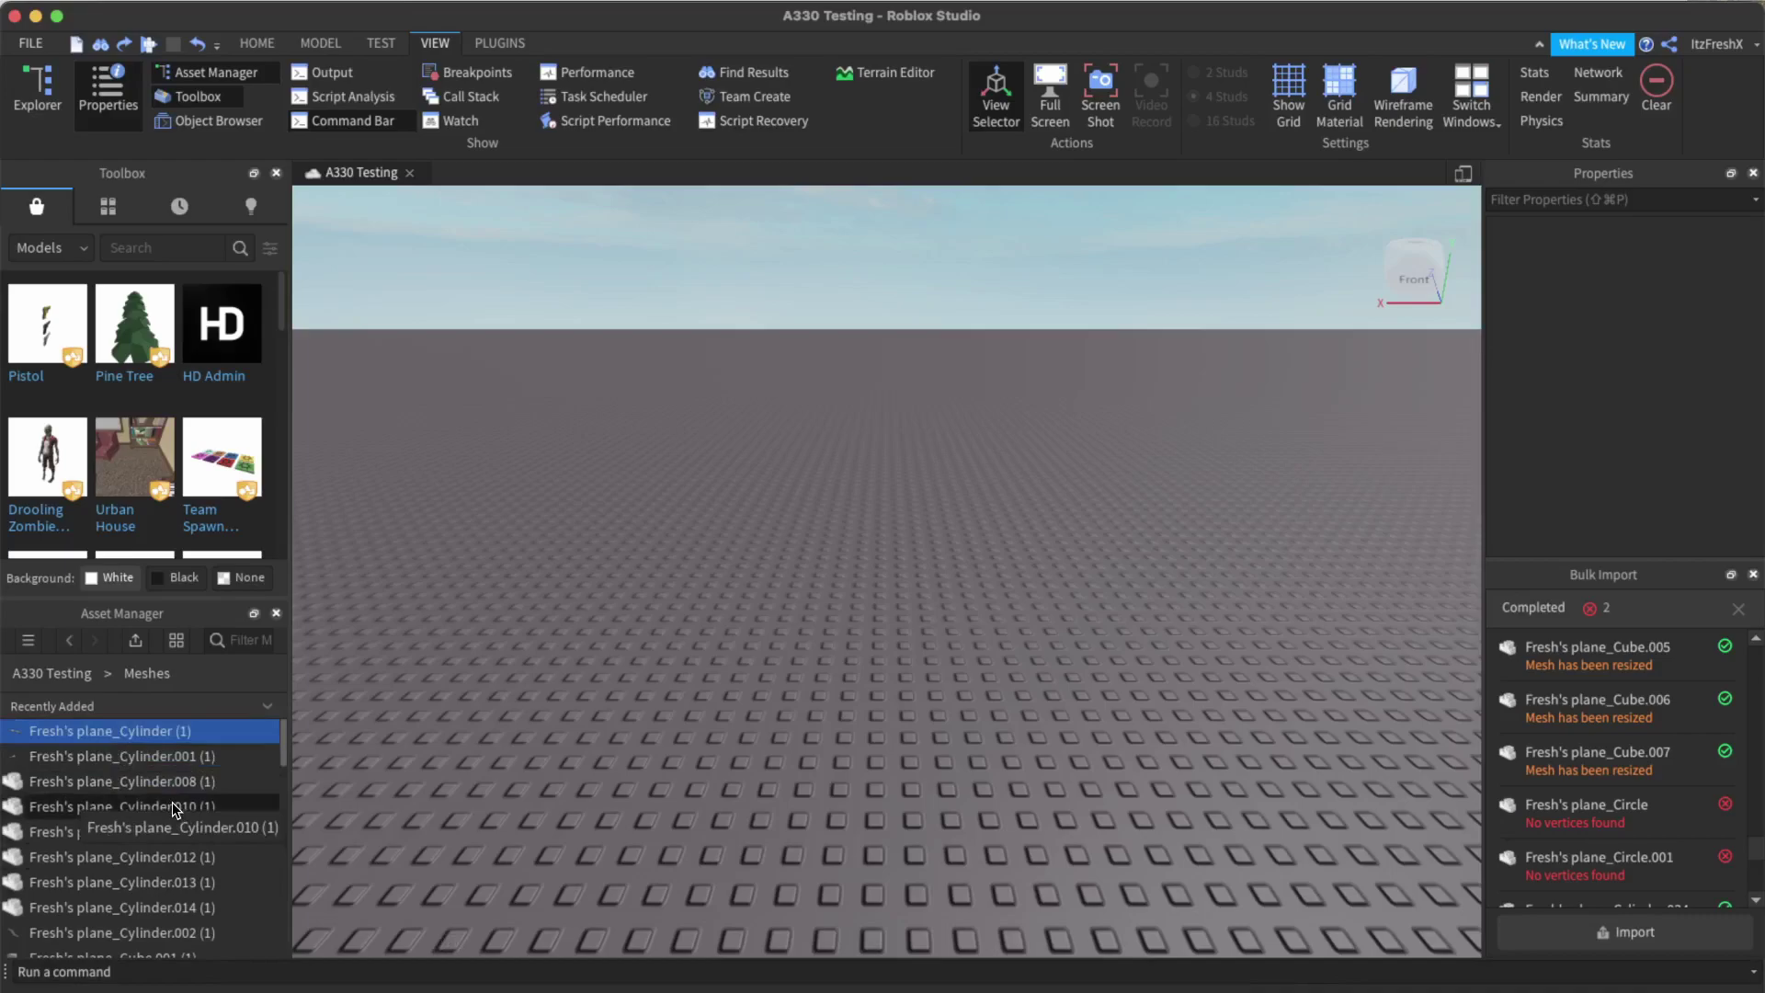
click(57, 674)
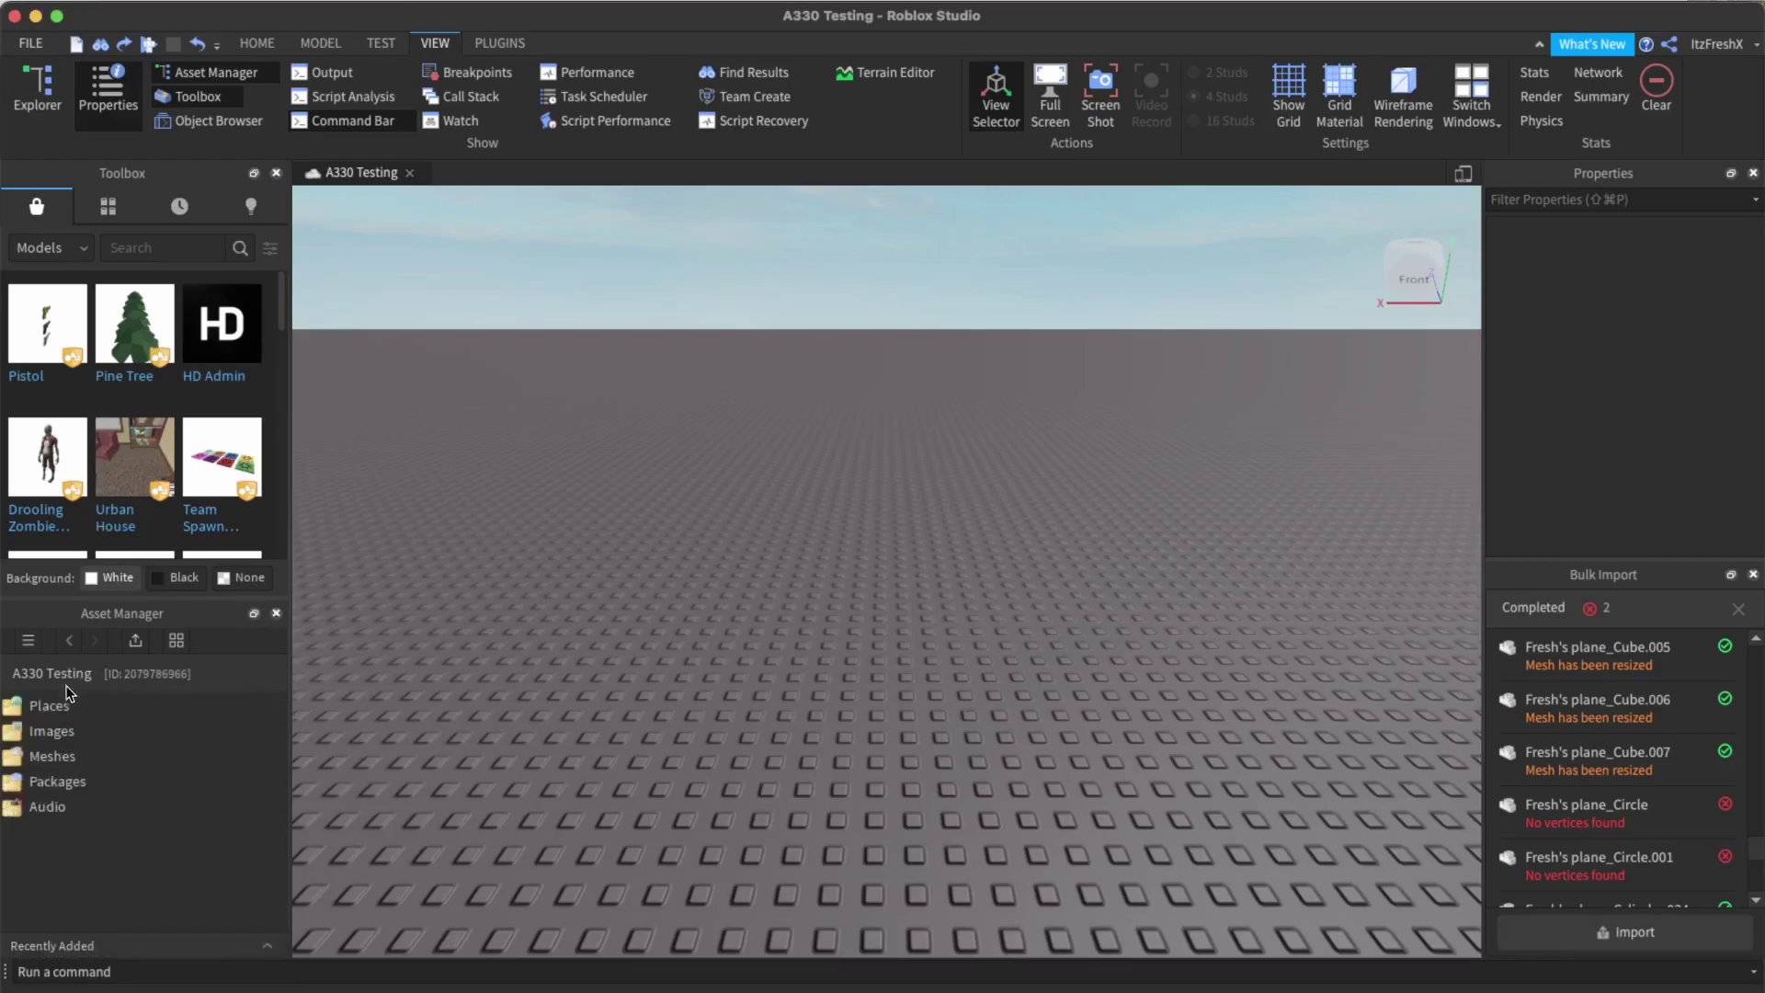
click(52, 758)
double_click(52, 756)
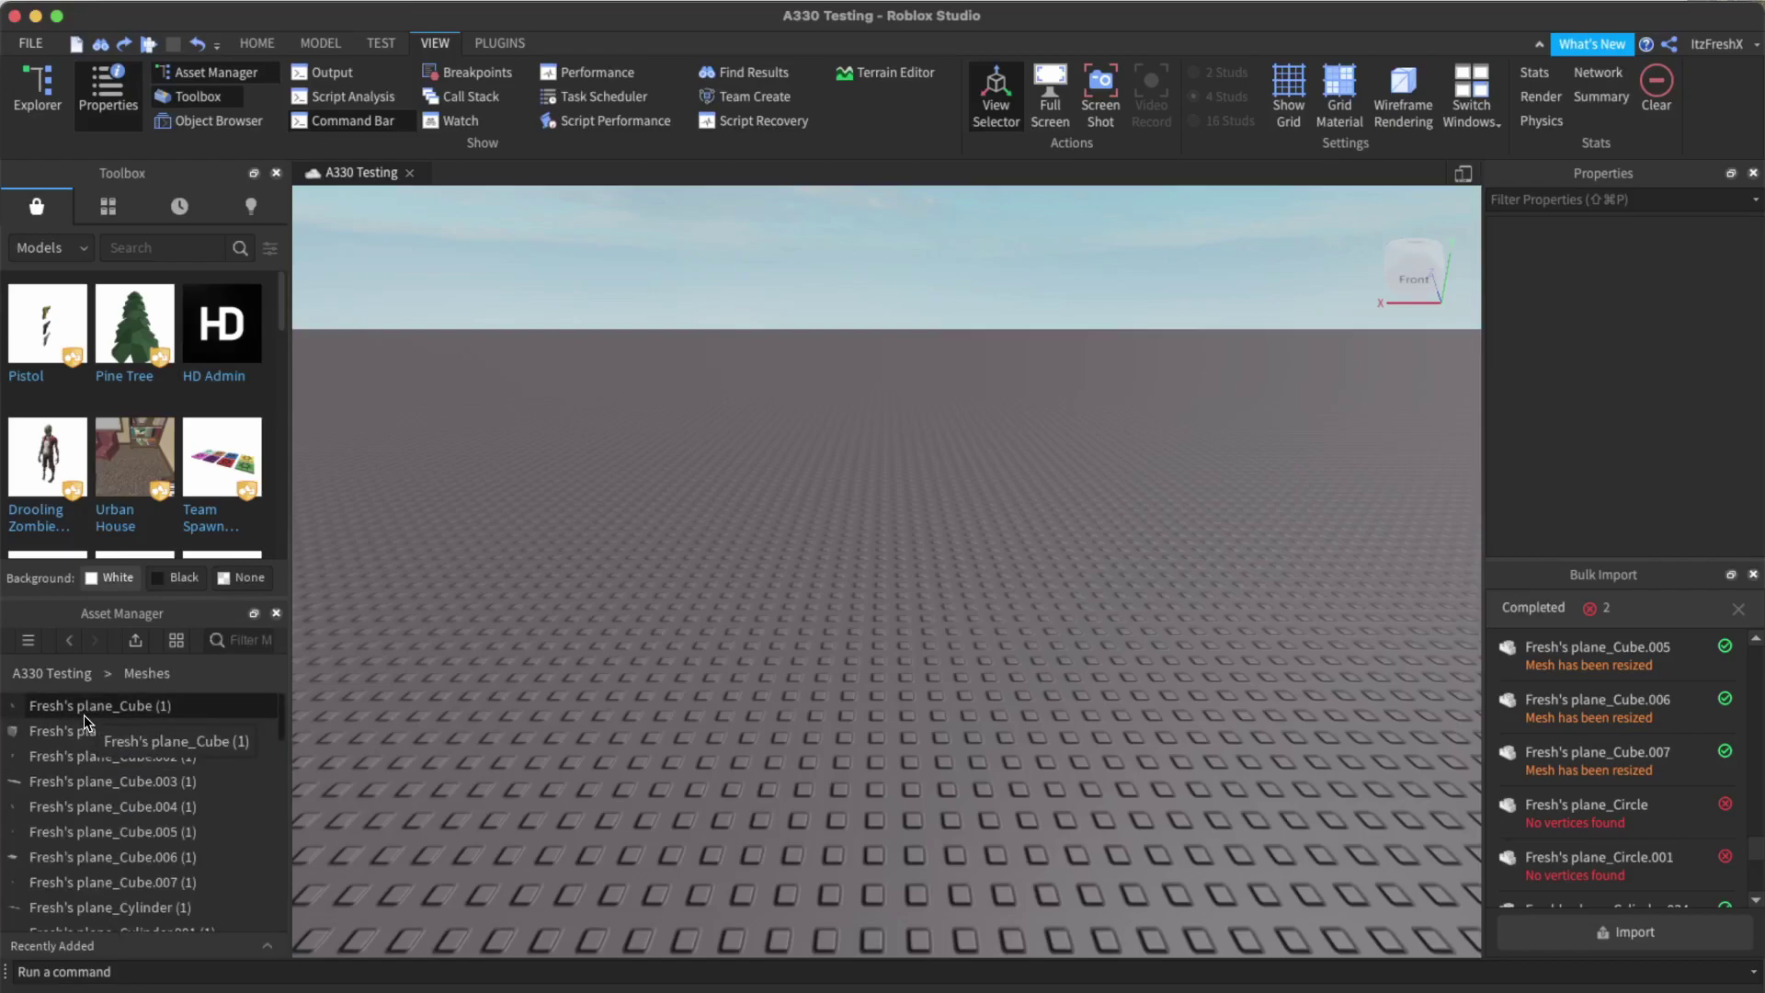
Select all the Fresh's plane meshes in the Meshes folder, from Cube (1) through Cylinder.038 (1), and insert them with their location.
click(85, 714)
scroll(145, 792, down, 10)
scroll(144, 790, down, 7)
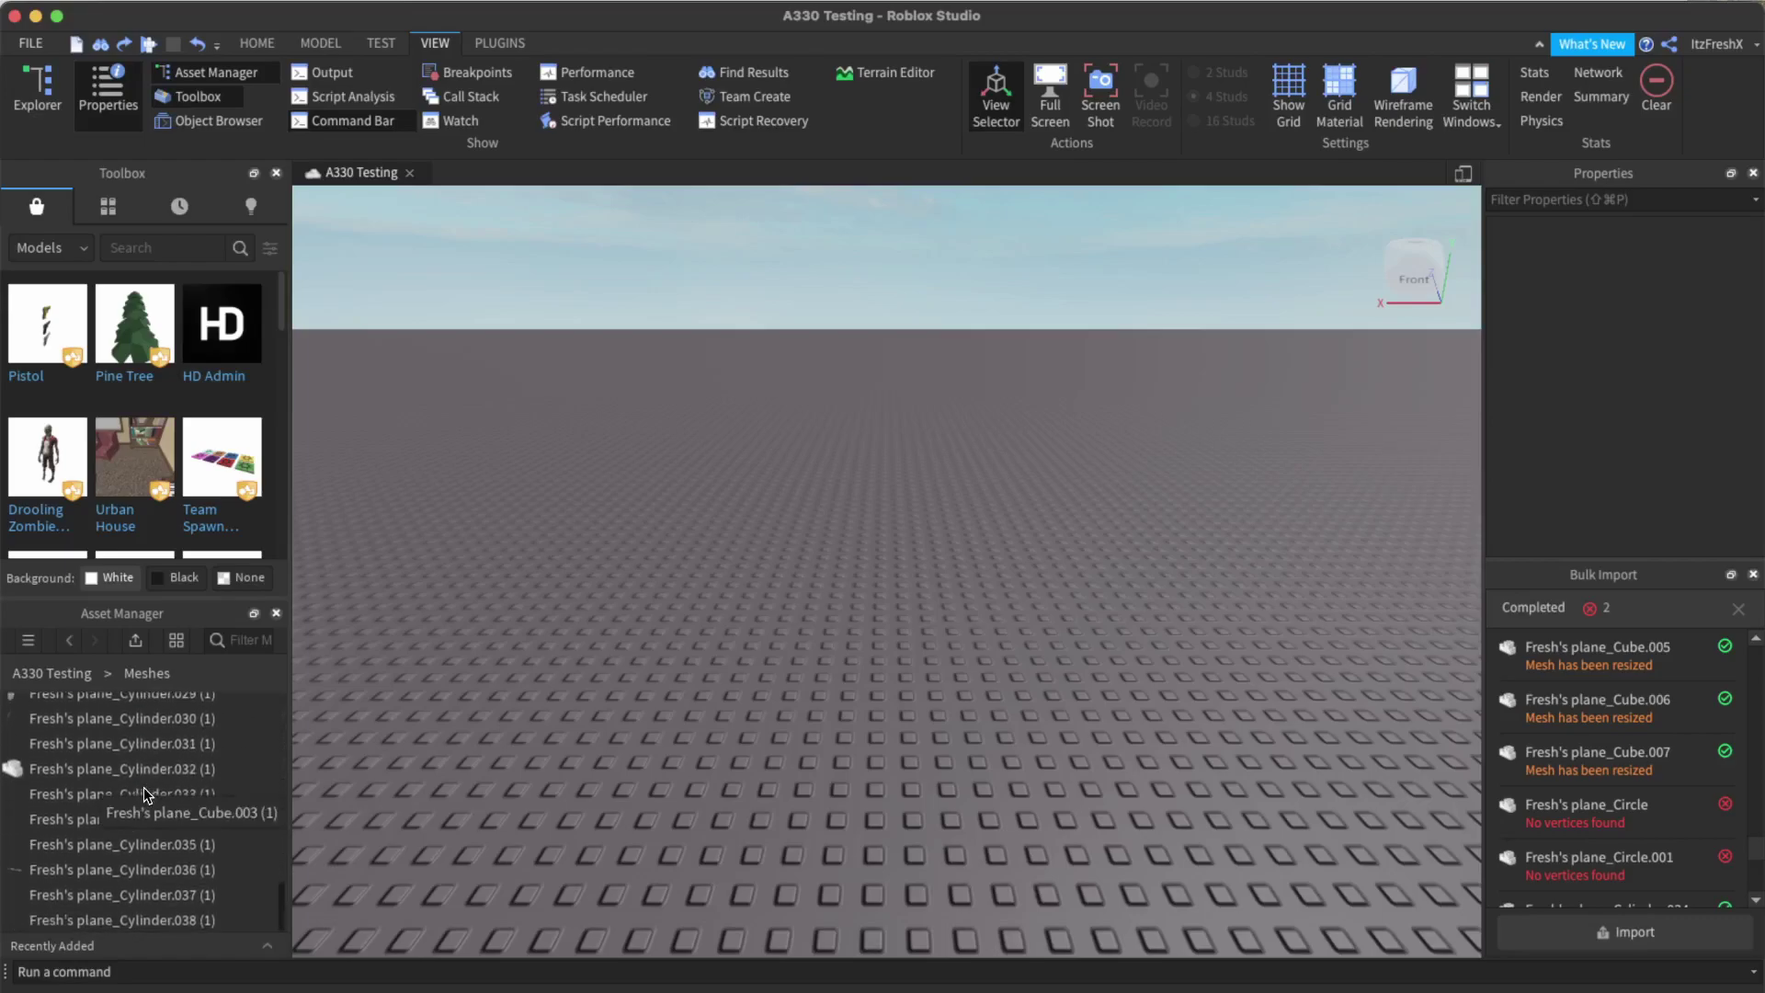
shift+click(244, 920)
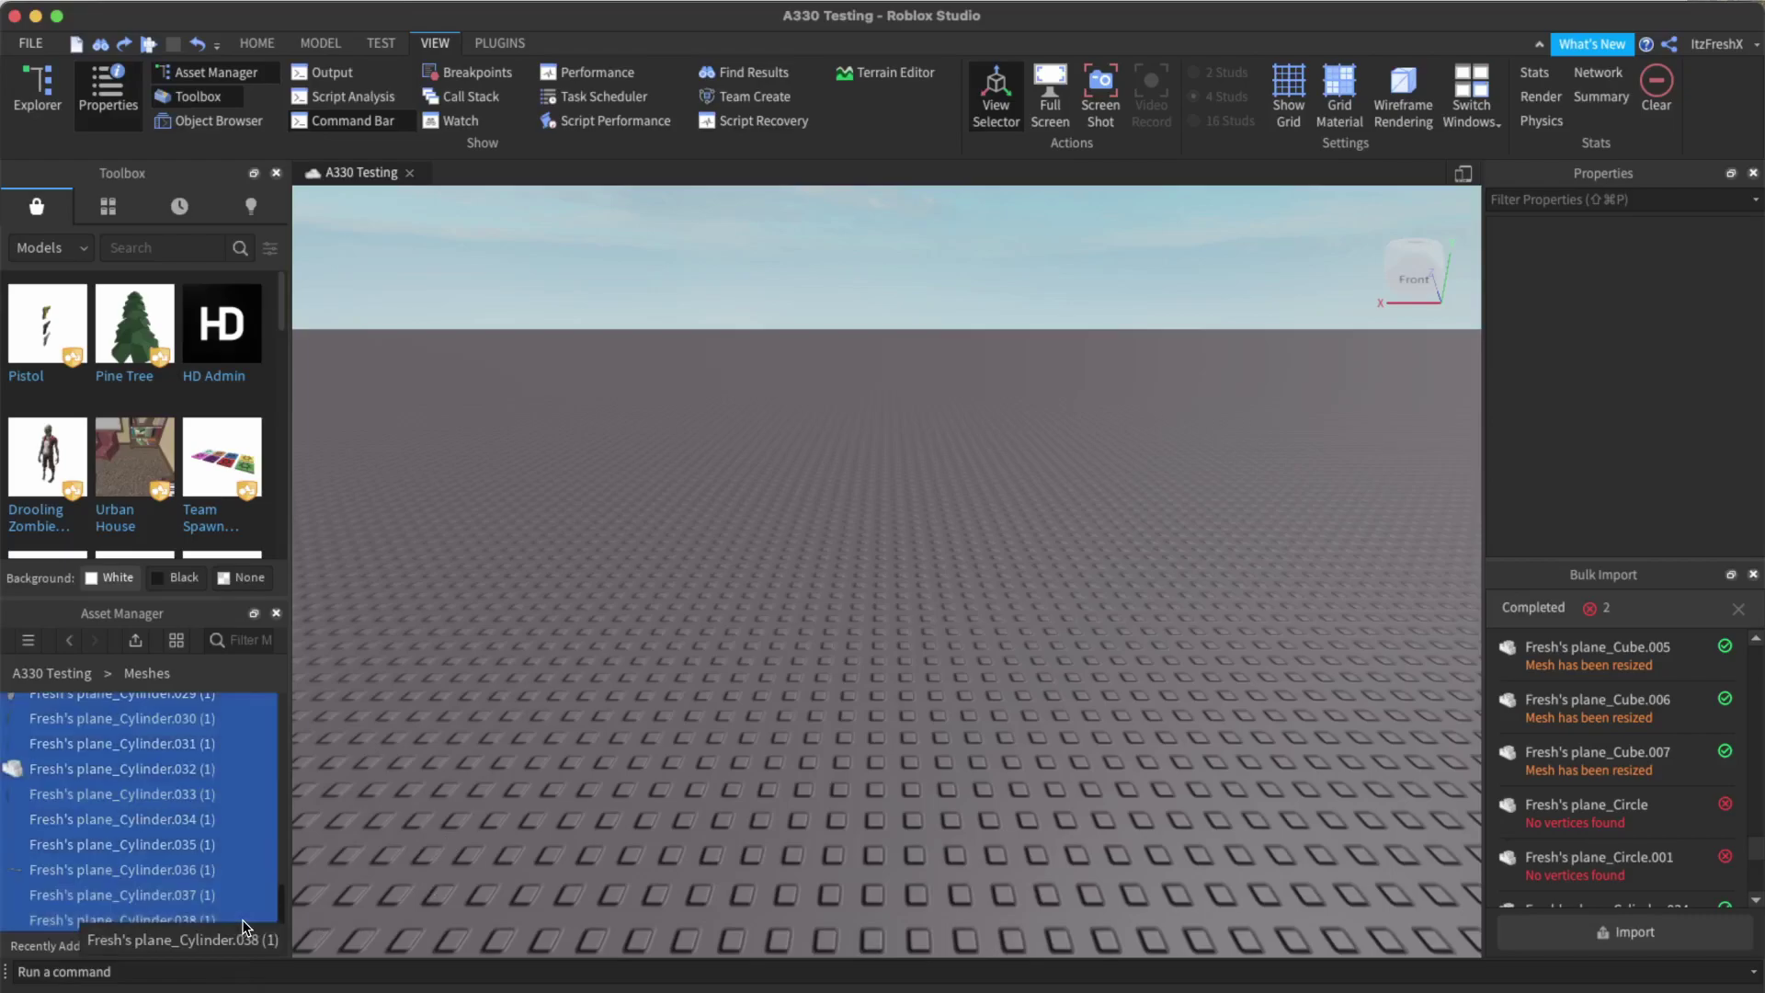
right_click(240, 778)
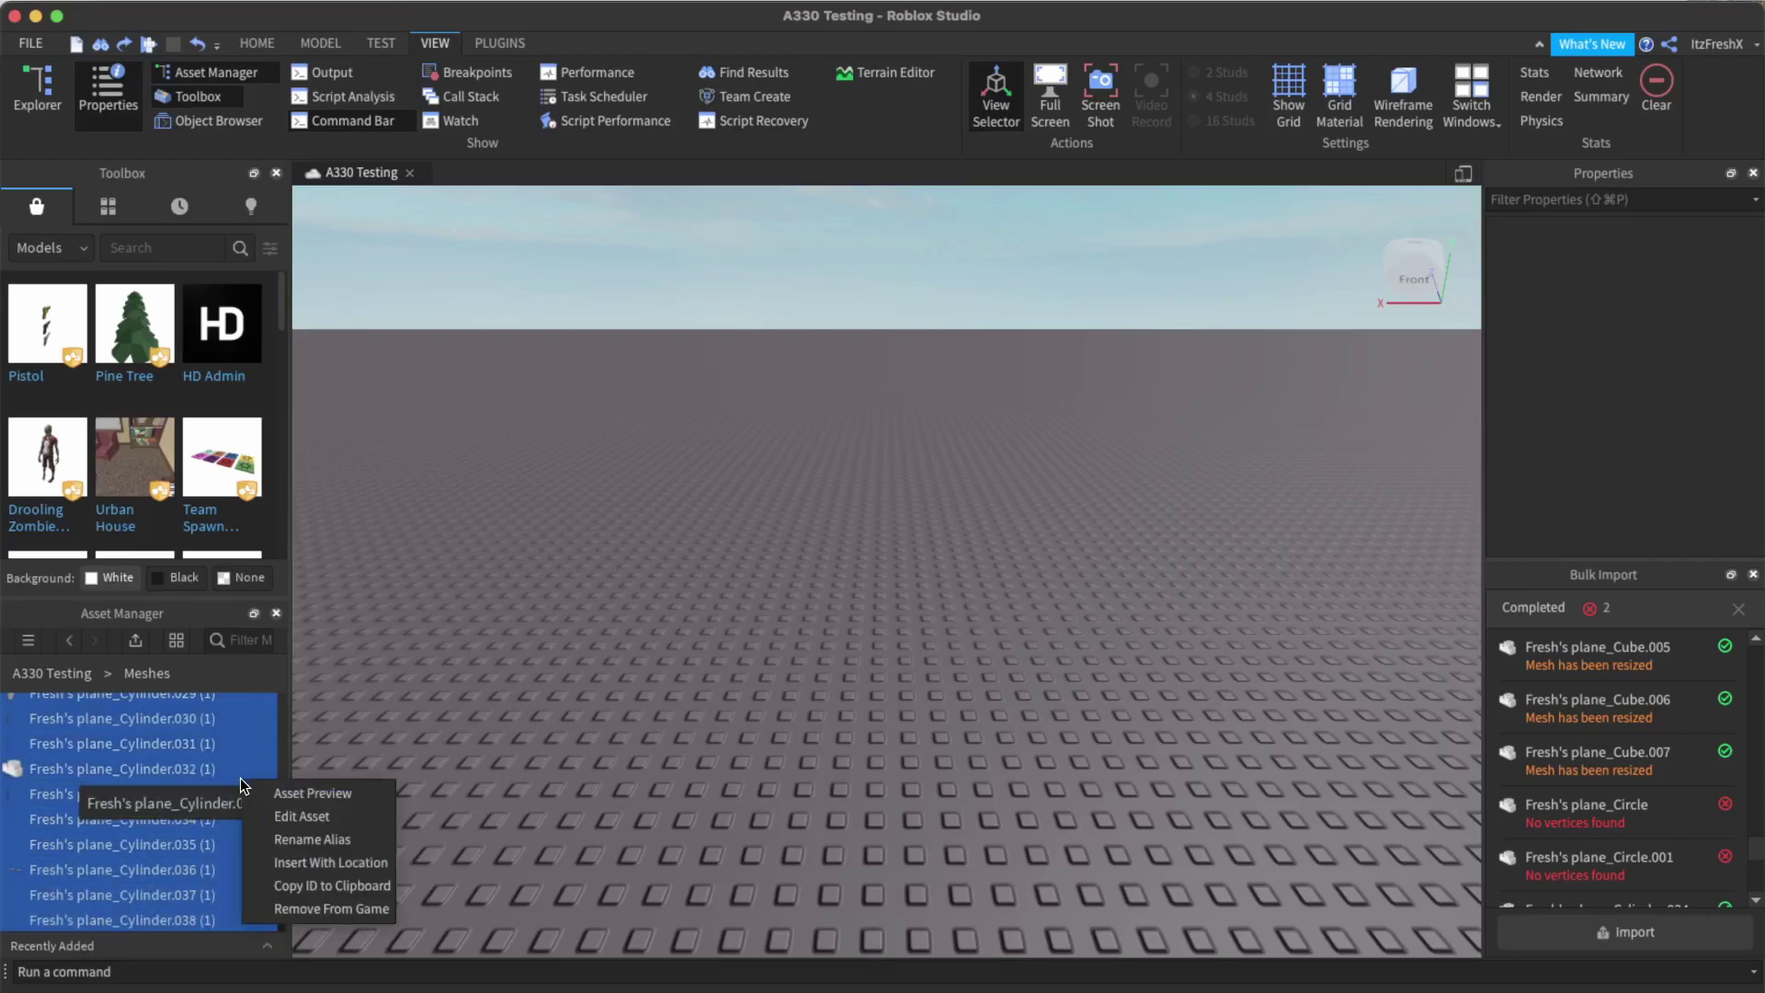
click(305, 861)
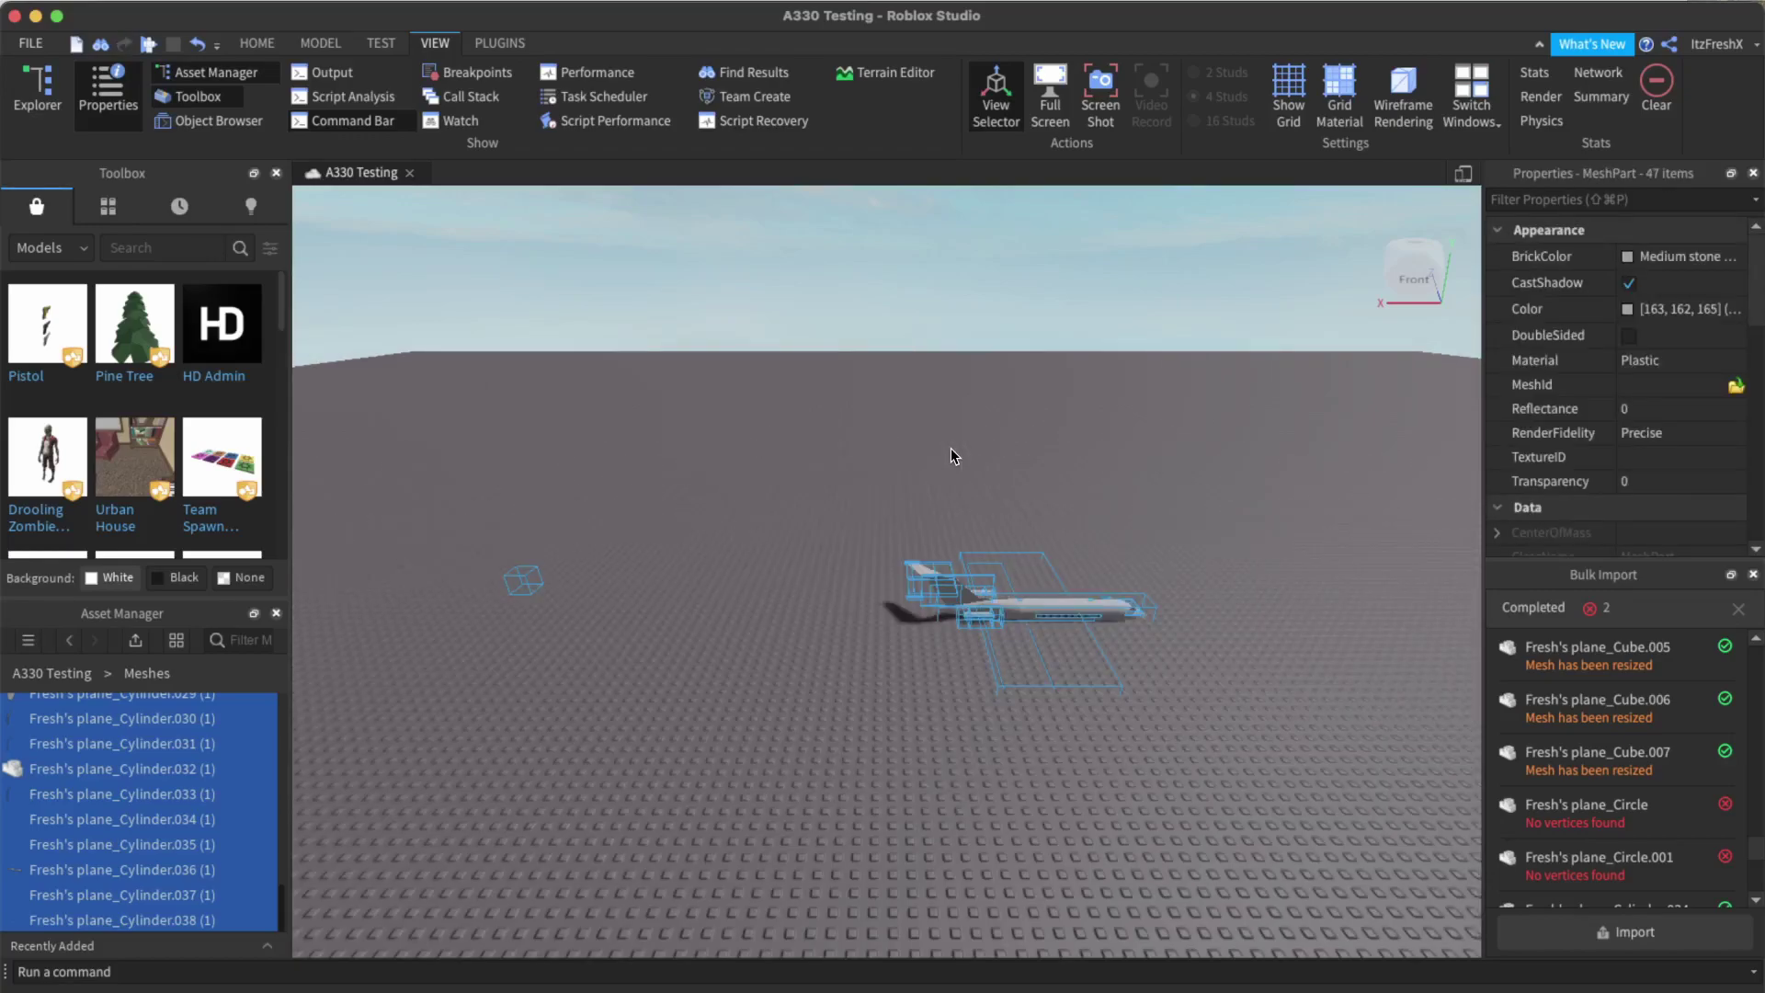
Undo the insertion of the jet meshes and redo it.
click(1011, 406)
key(w)
key(d)
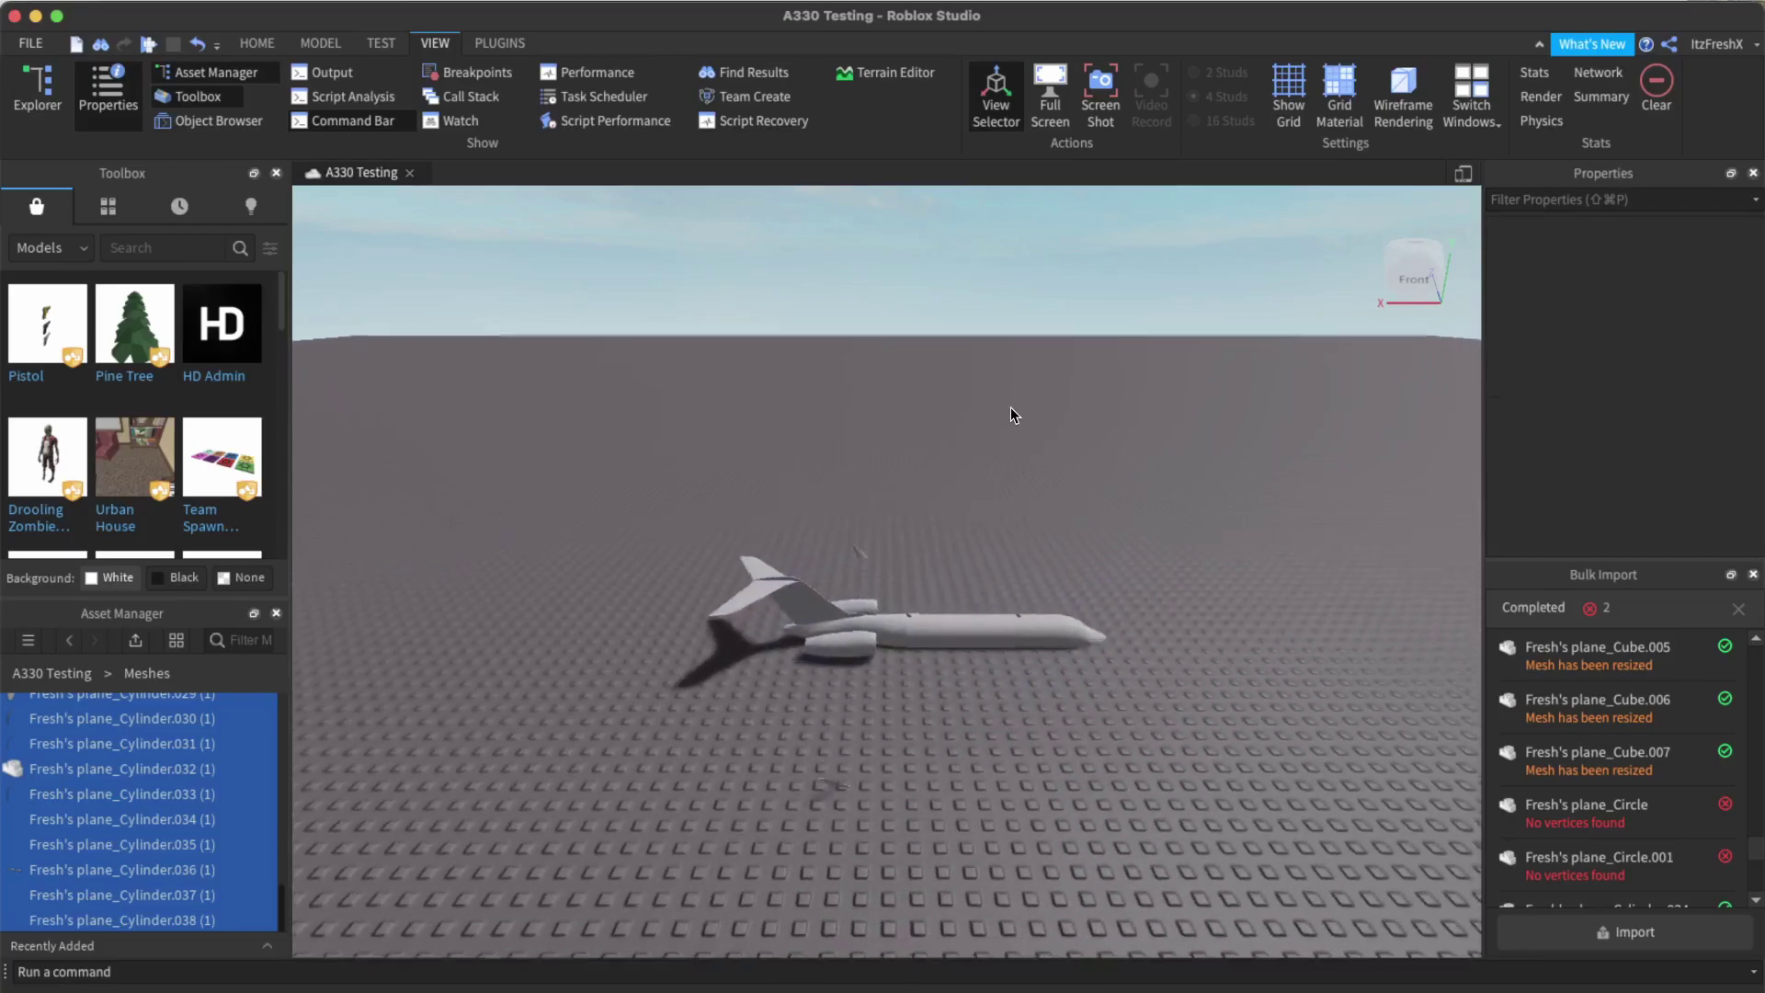
key(comma)
key(s)
key(super+z)
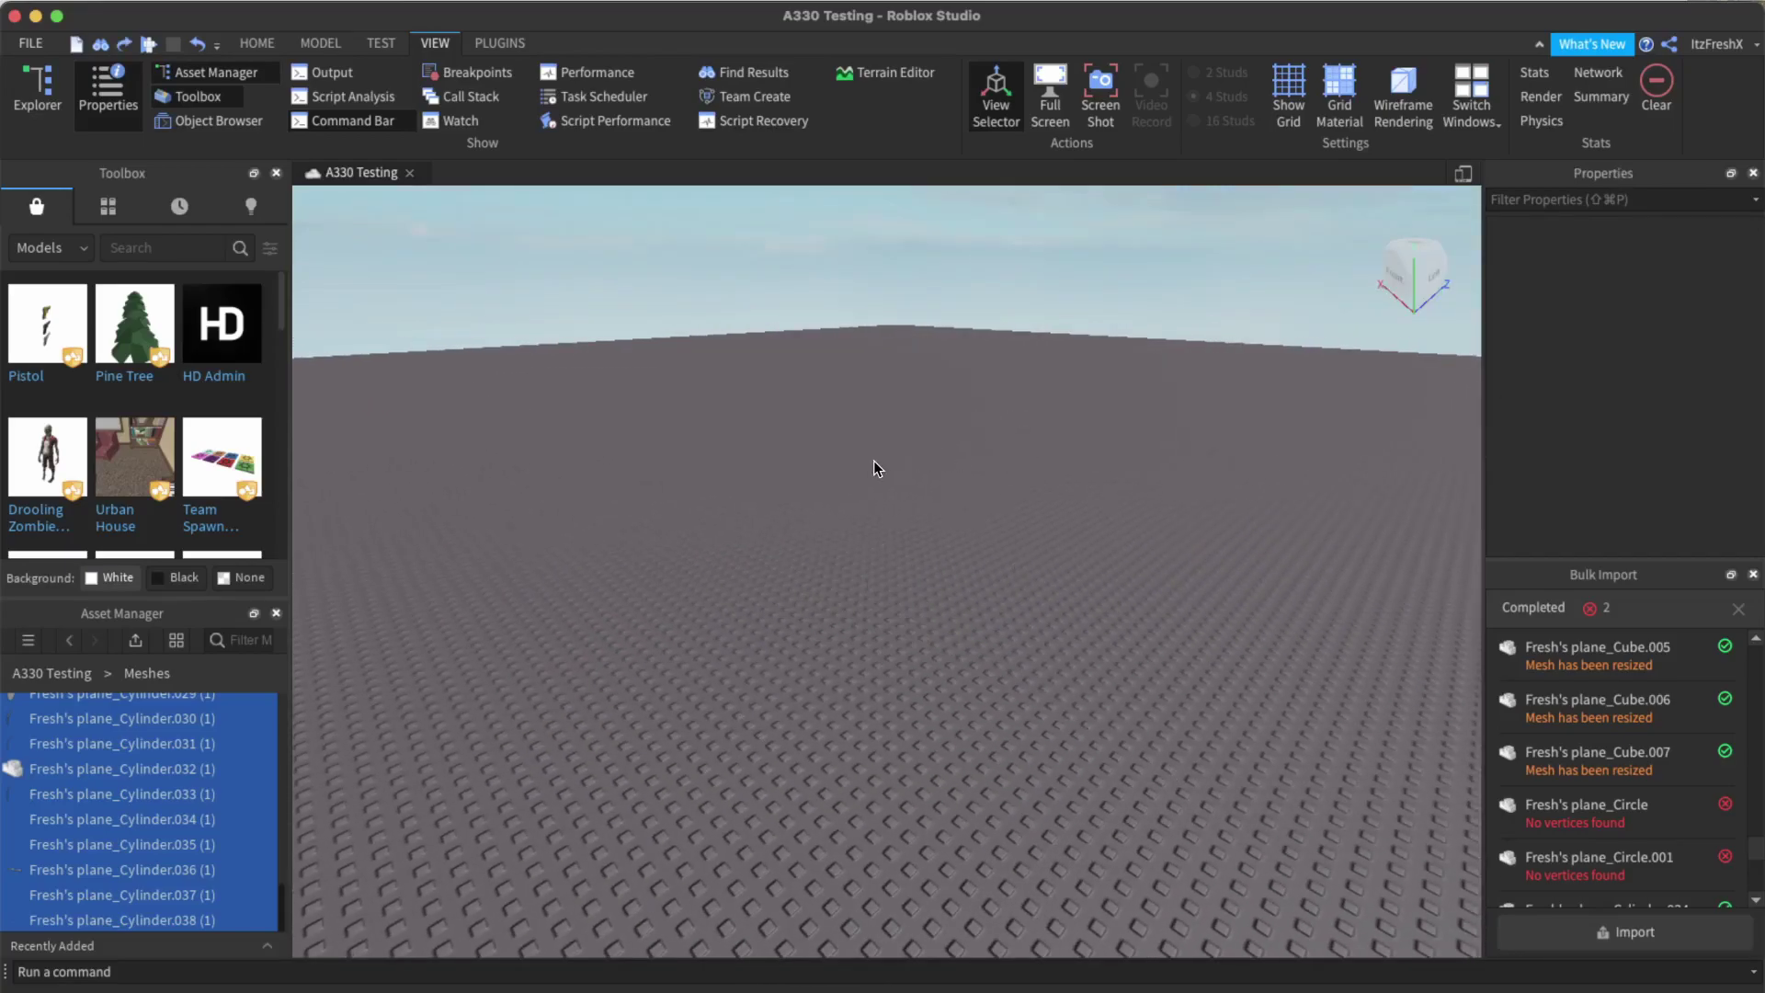
key(super+shift+z)
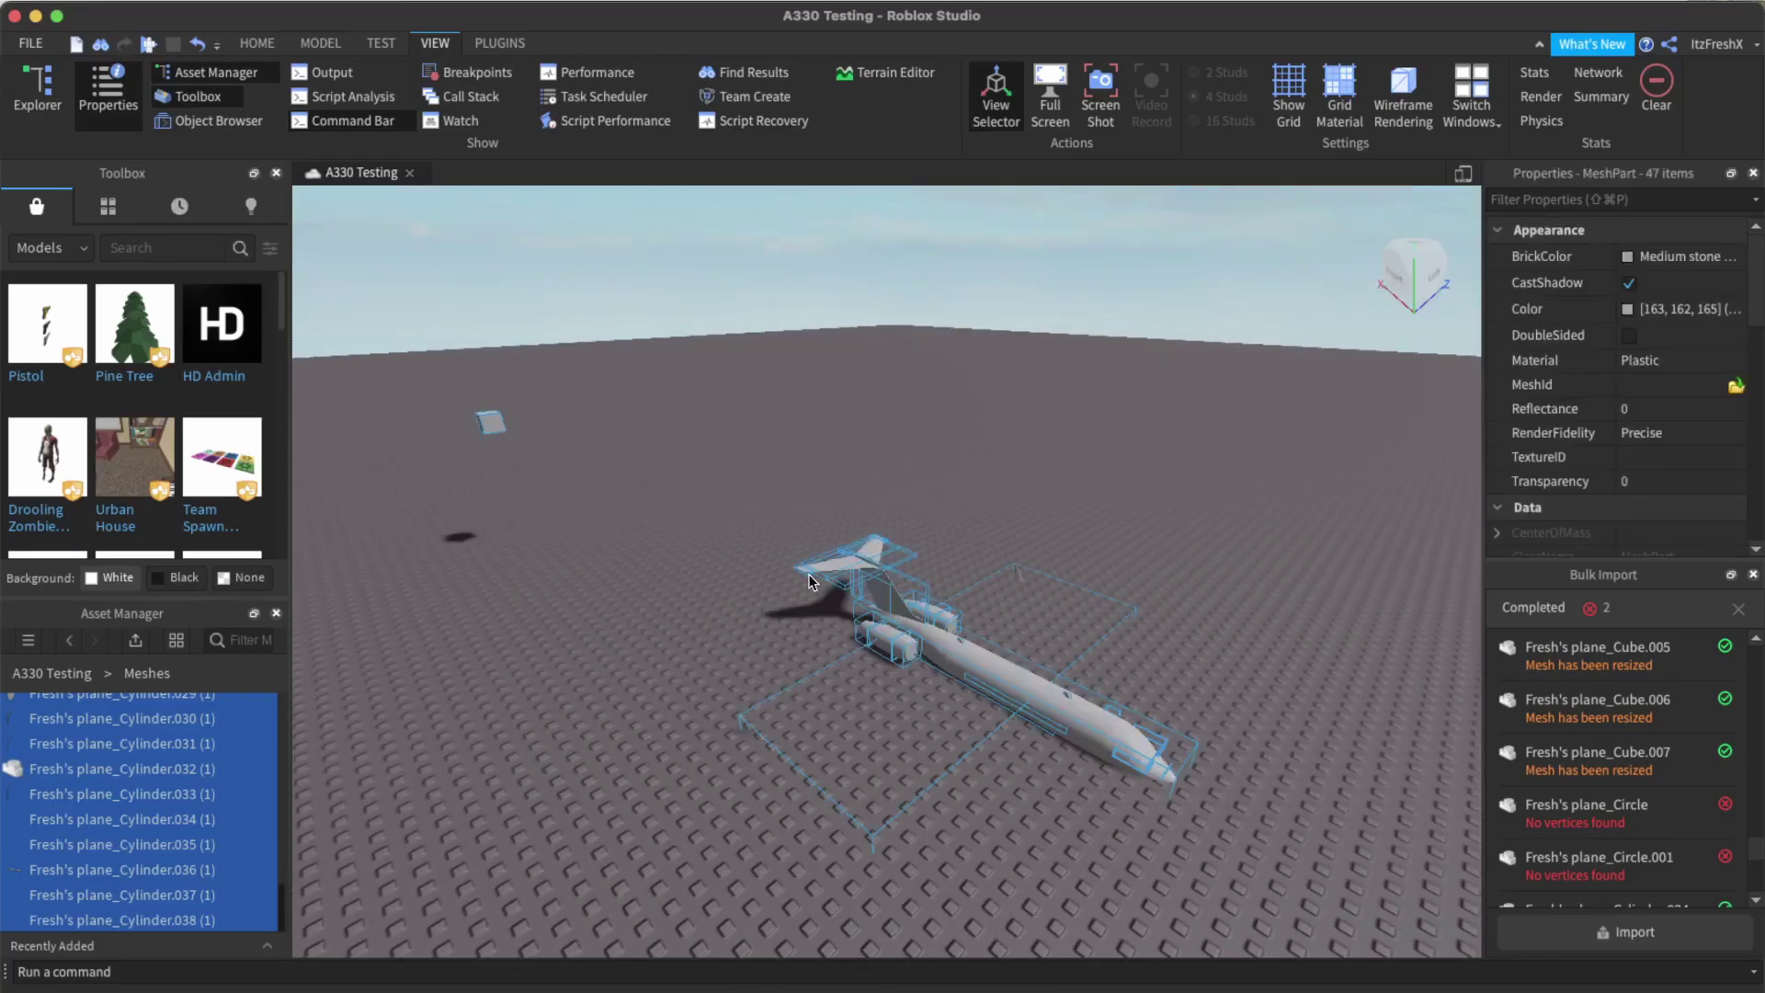
Select all the inserted jet meshes and move them together so the whole jet, including its wings, sits above the baseplate.
key(d)
click(995, 404)
key(d)
key(q)
key(w)
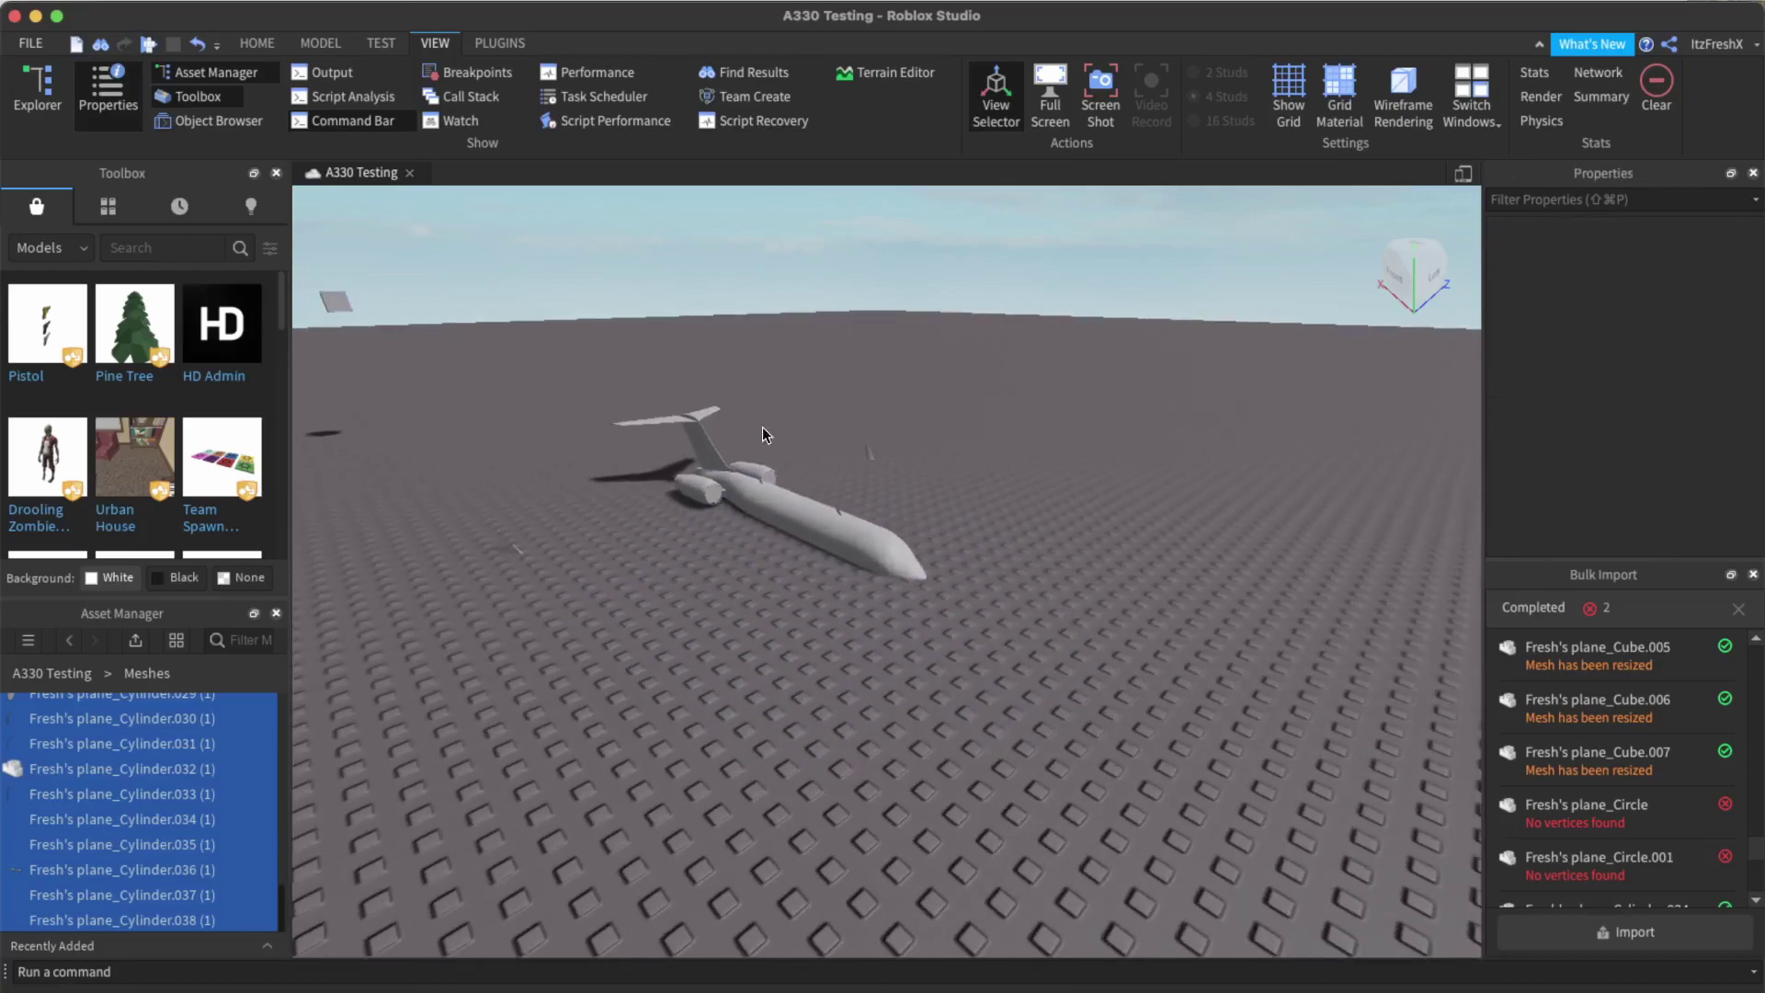
key(s)
key(a)
drag(683, 396, 1271, 713)
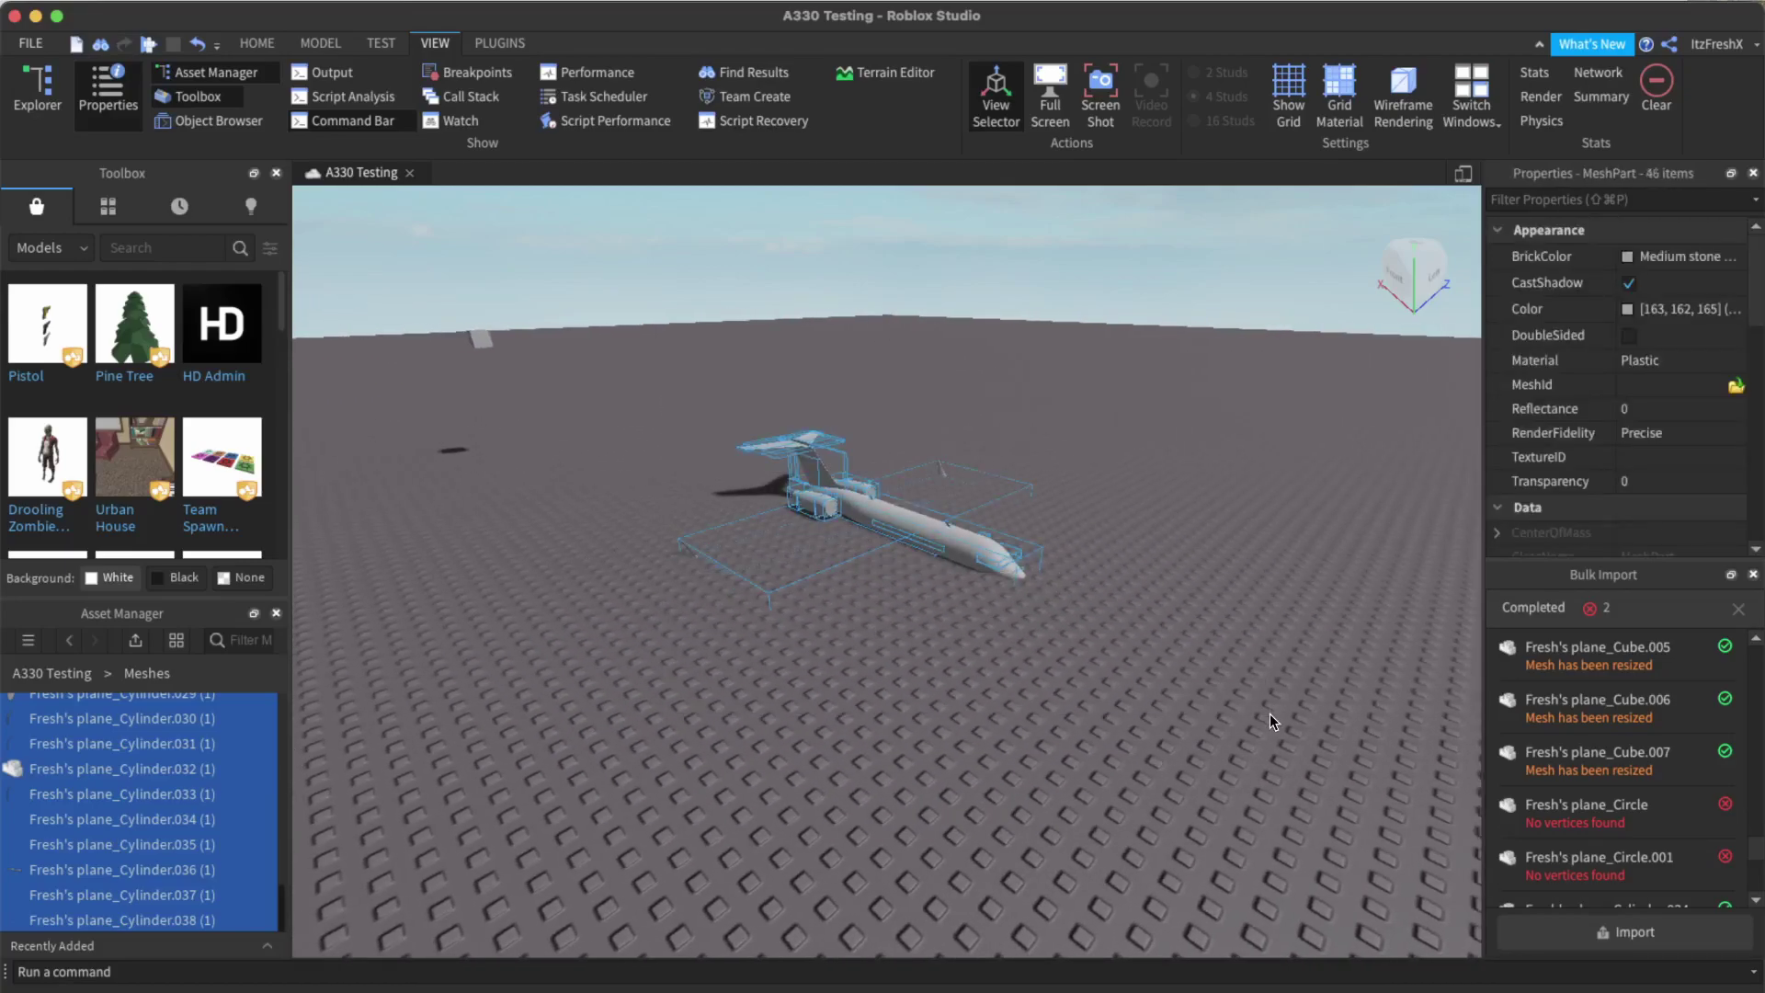
click(266, 44)
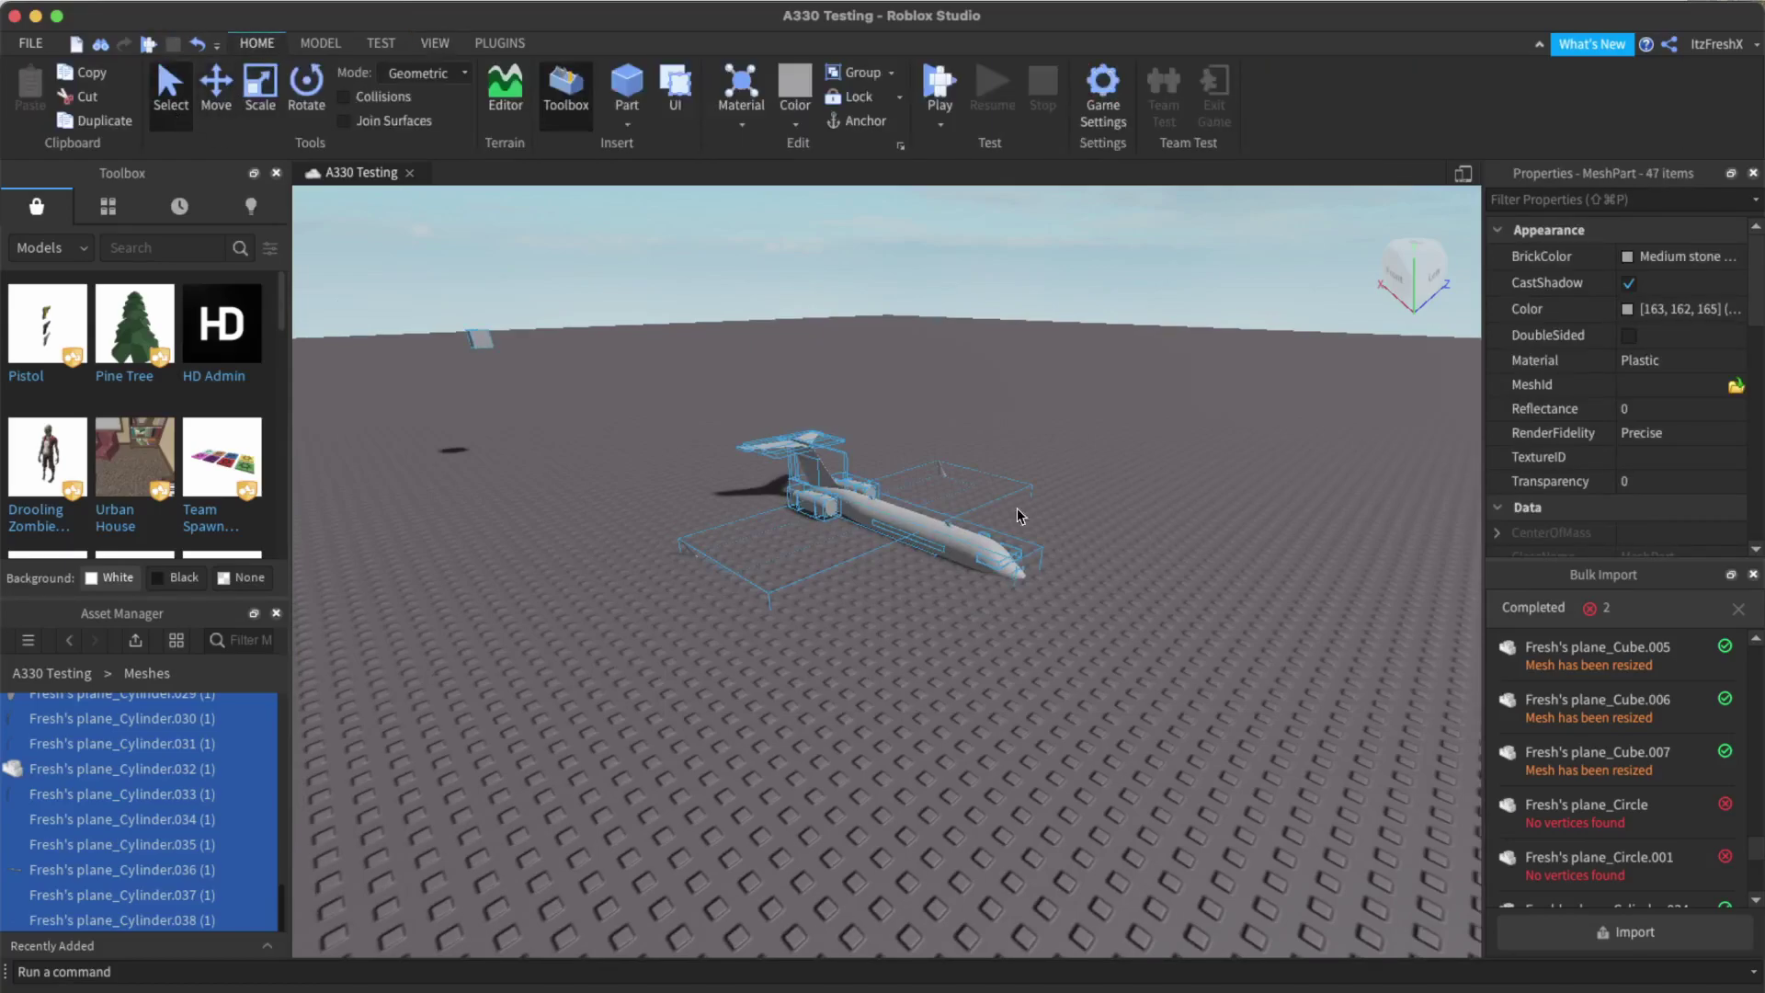
drag(919, 540, 897, 666)
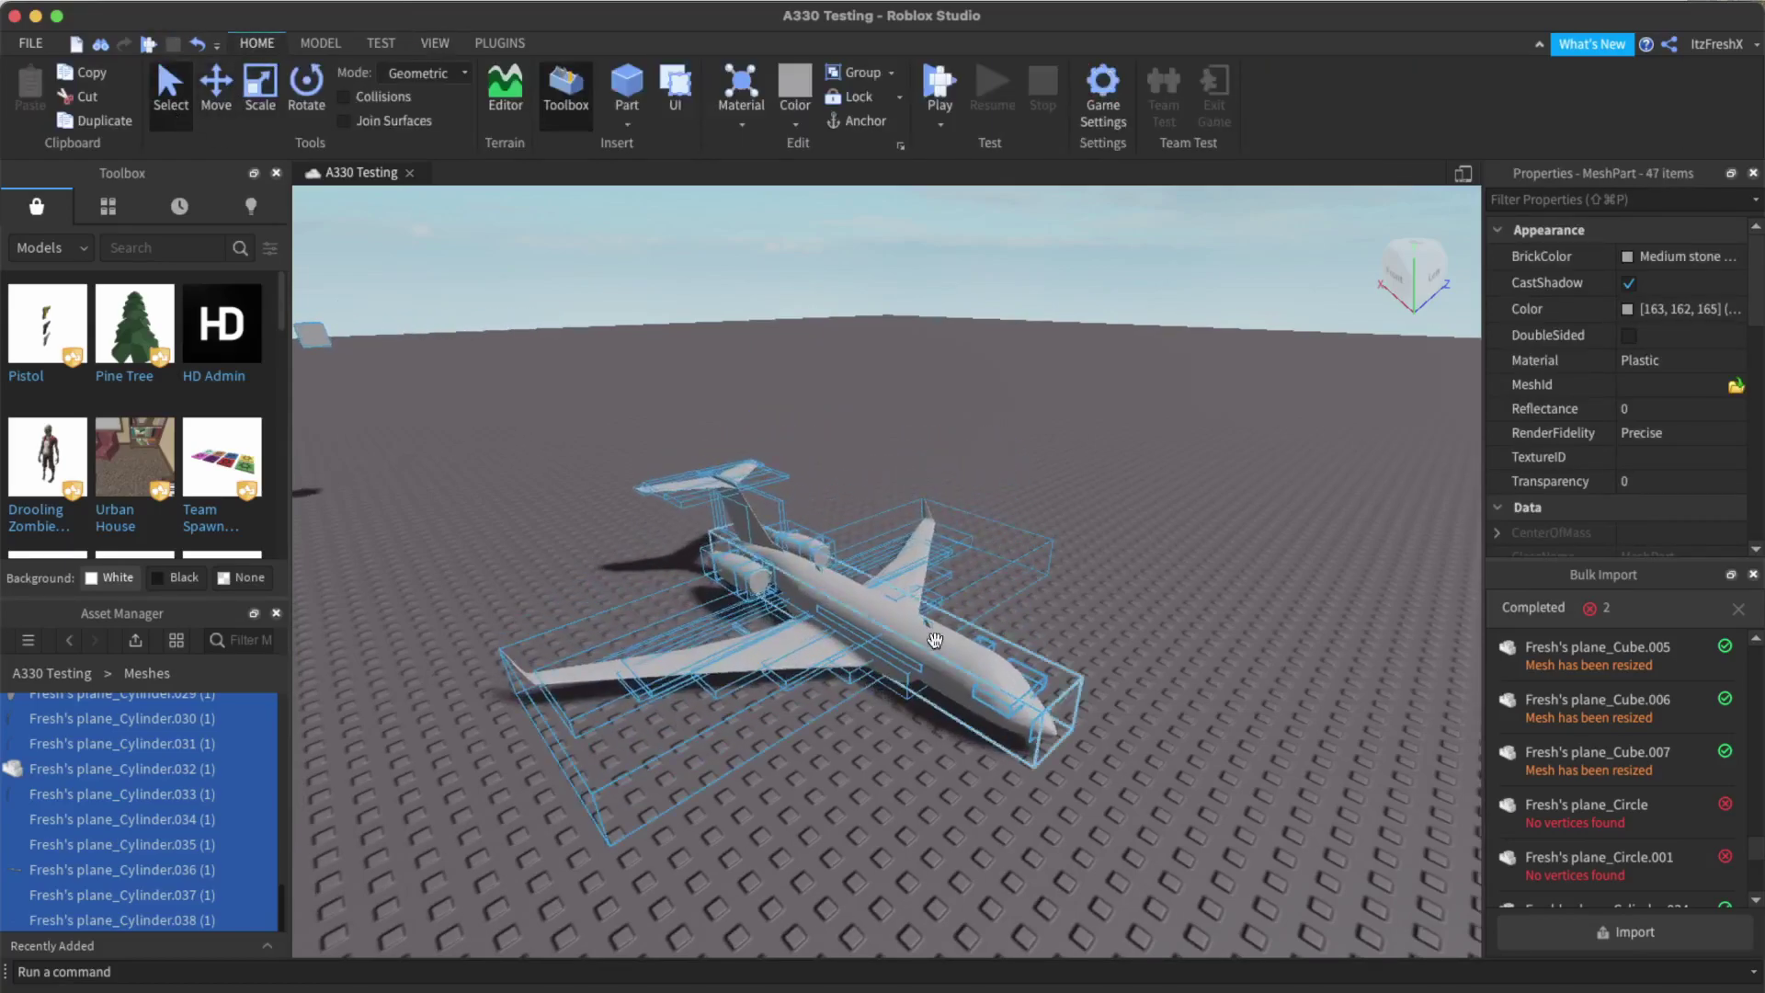
Examine the interior walls and window openings of the fuselage from inside the jet.
click(1166, 529)
key(q)
key(d)
scroll(1165, 531, up, 5)
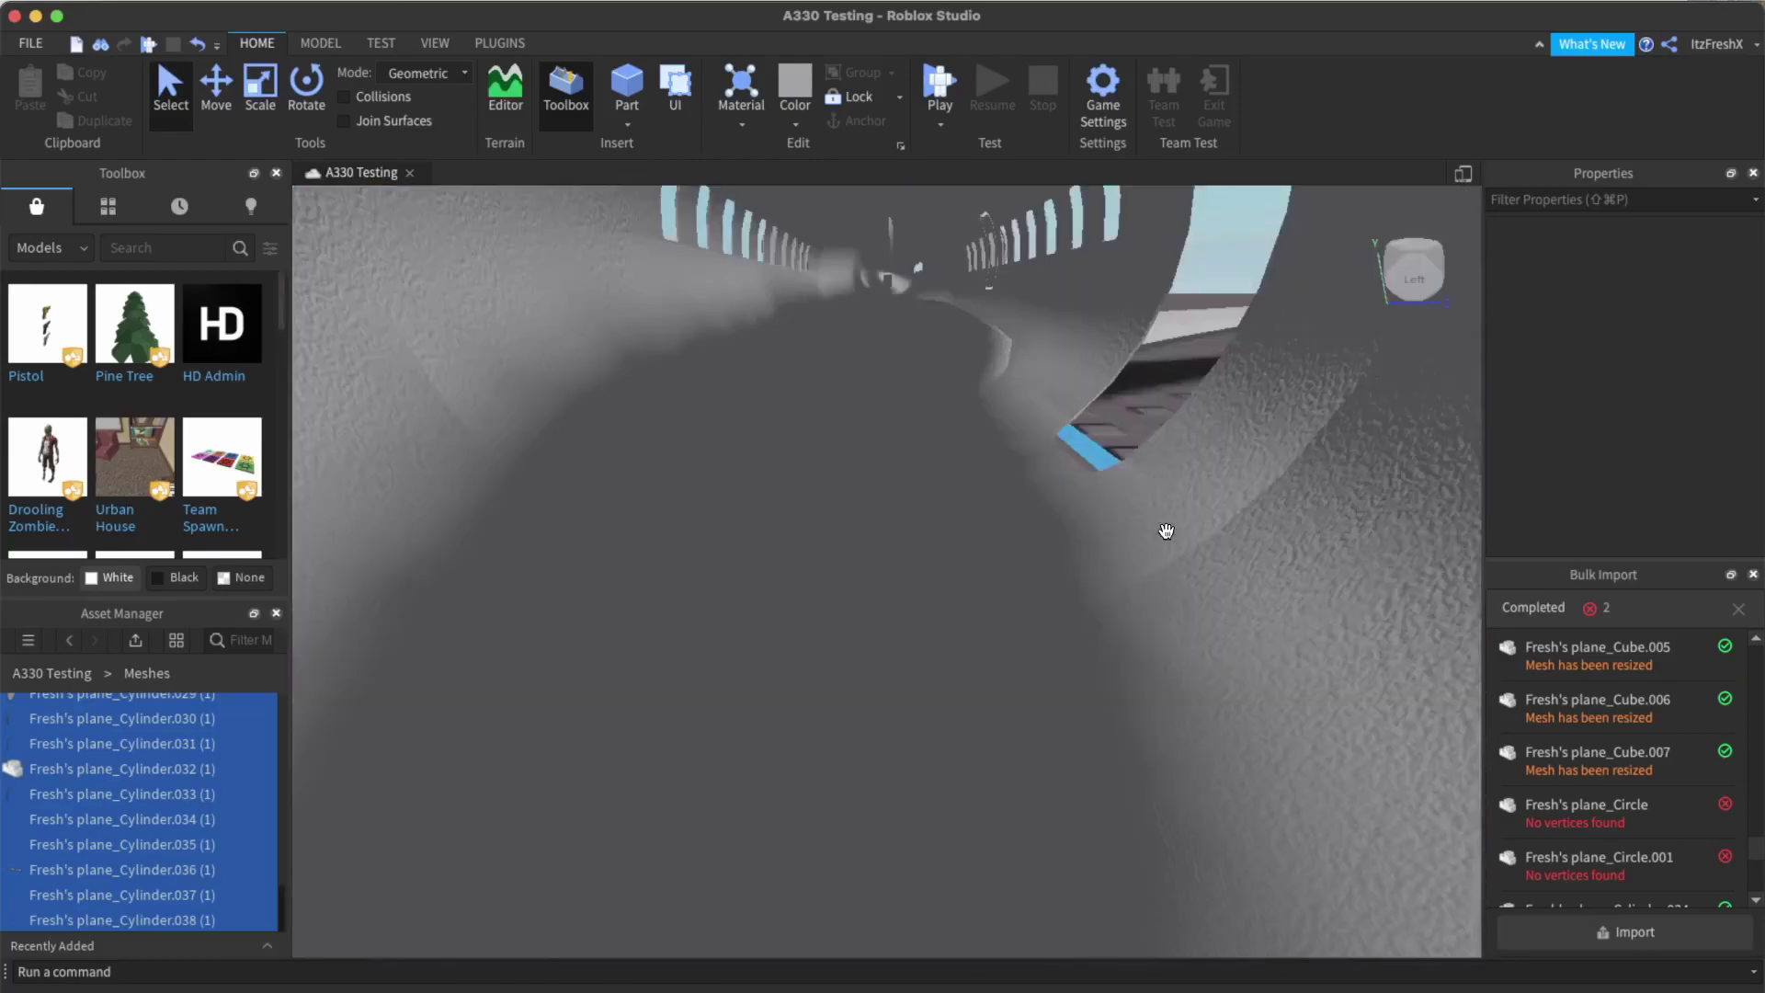
scroll(1166, 530, down, 2)
key(comma)
key(comma)
key(comma)
key(comma)
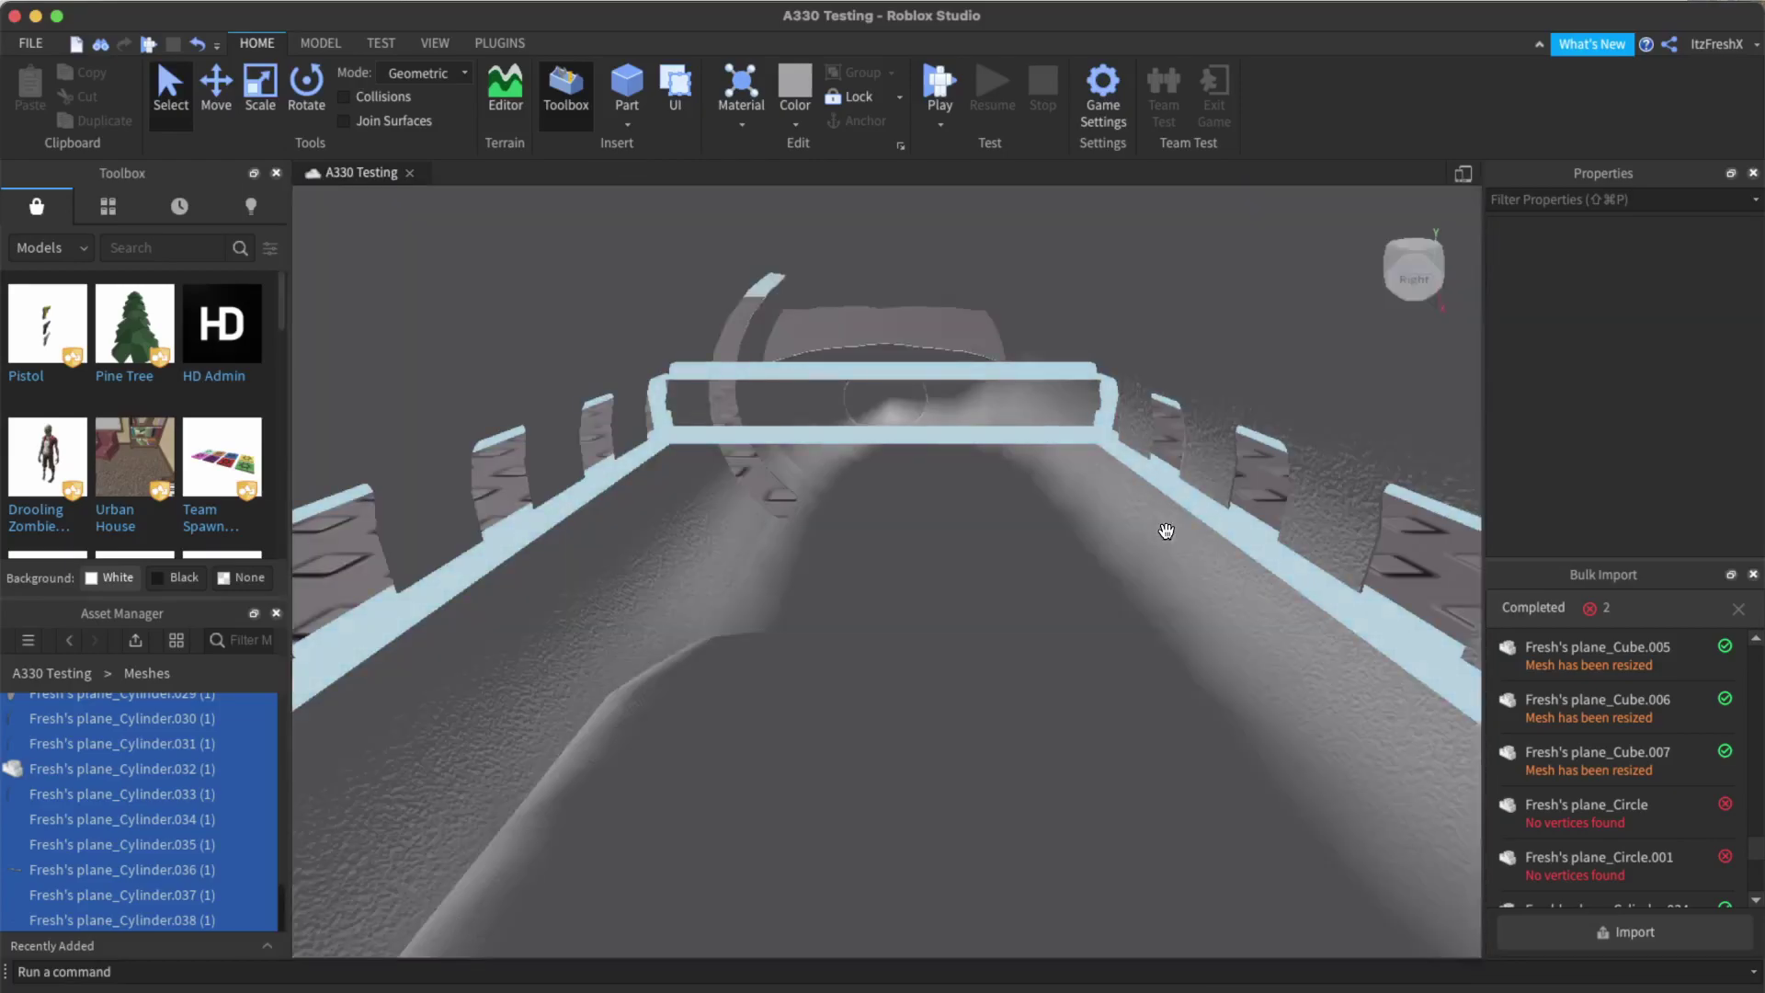
scroll(1165, 531, down, 3)
key(comma)
key(comma)
key(comma)
key(comma)
scroll(1121, 437, up, 20)
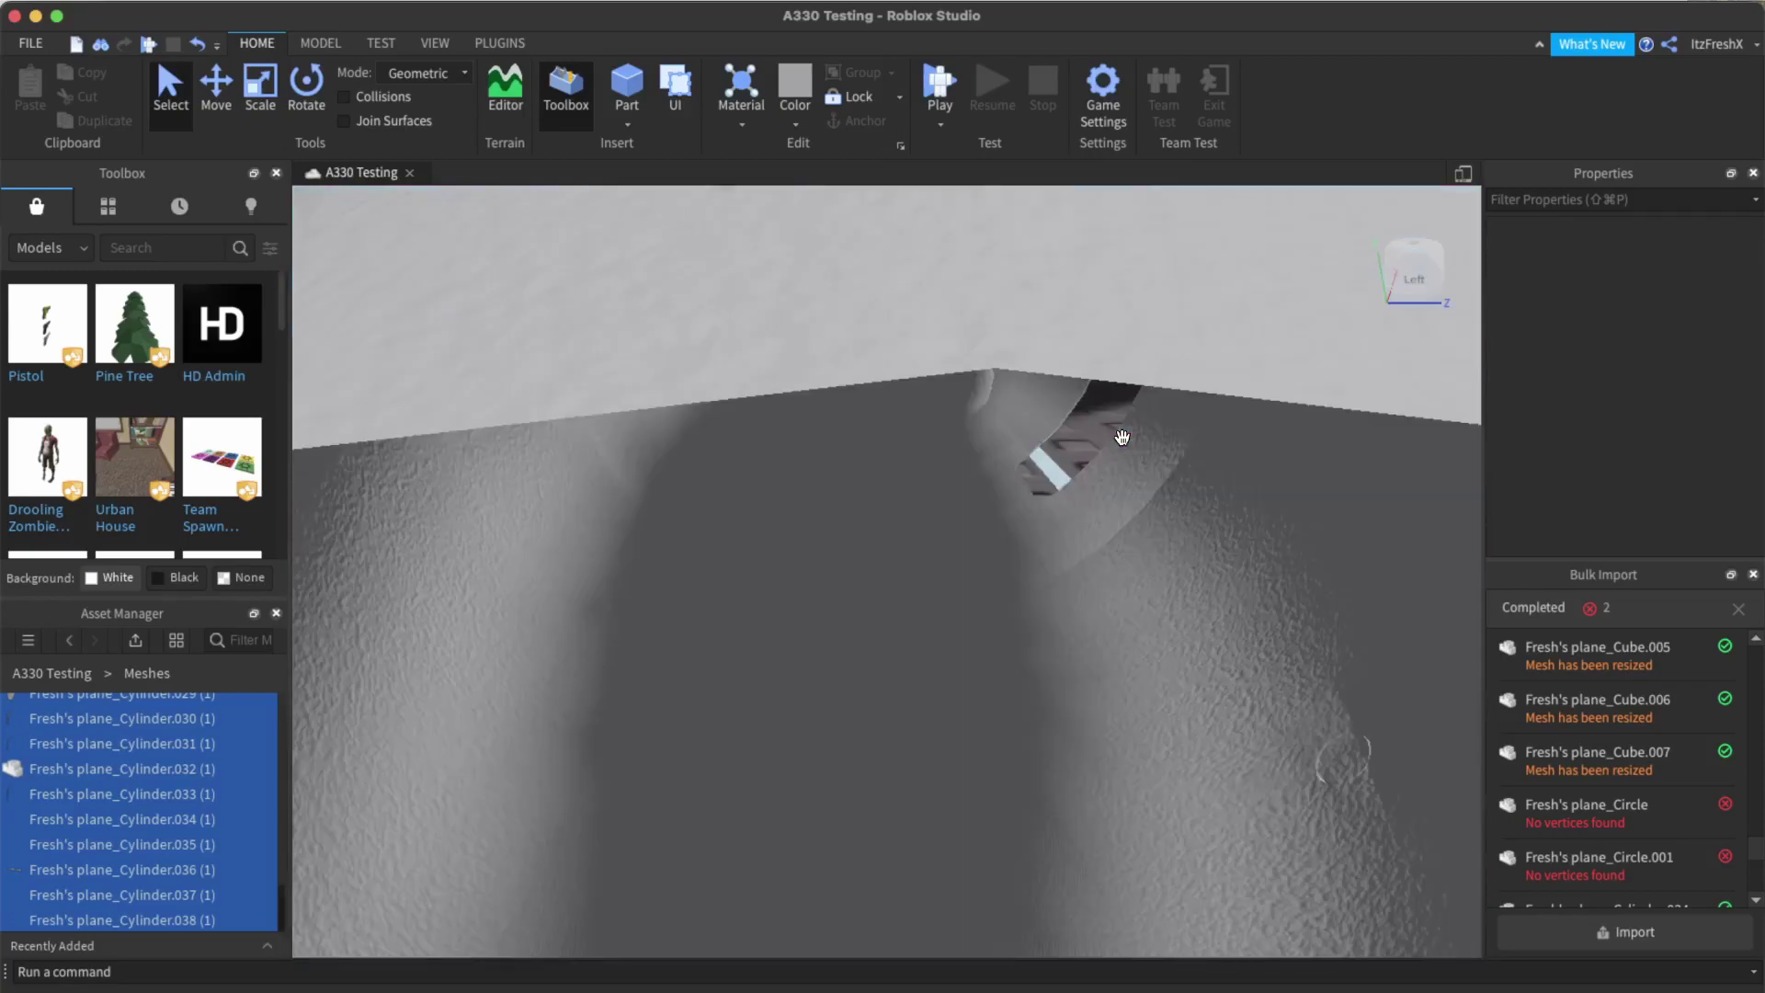
key(d)
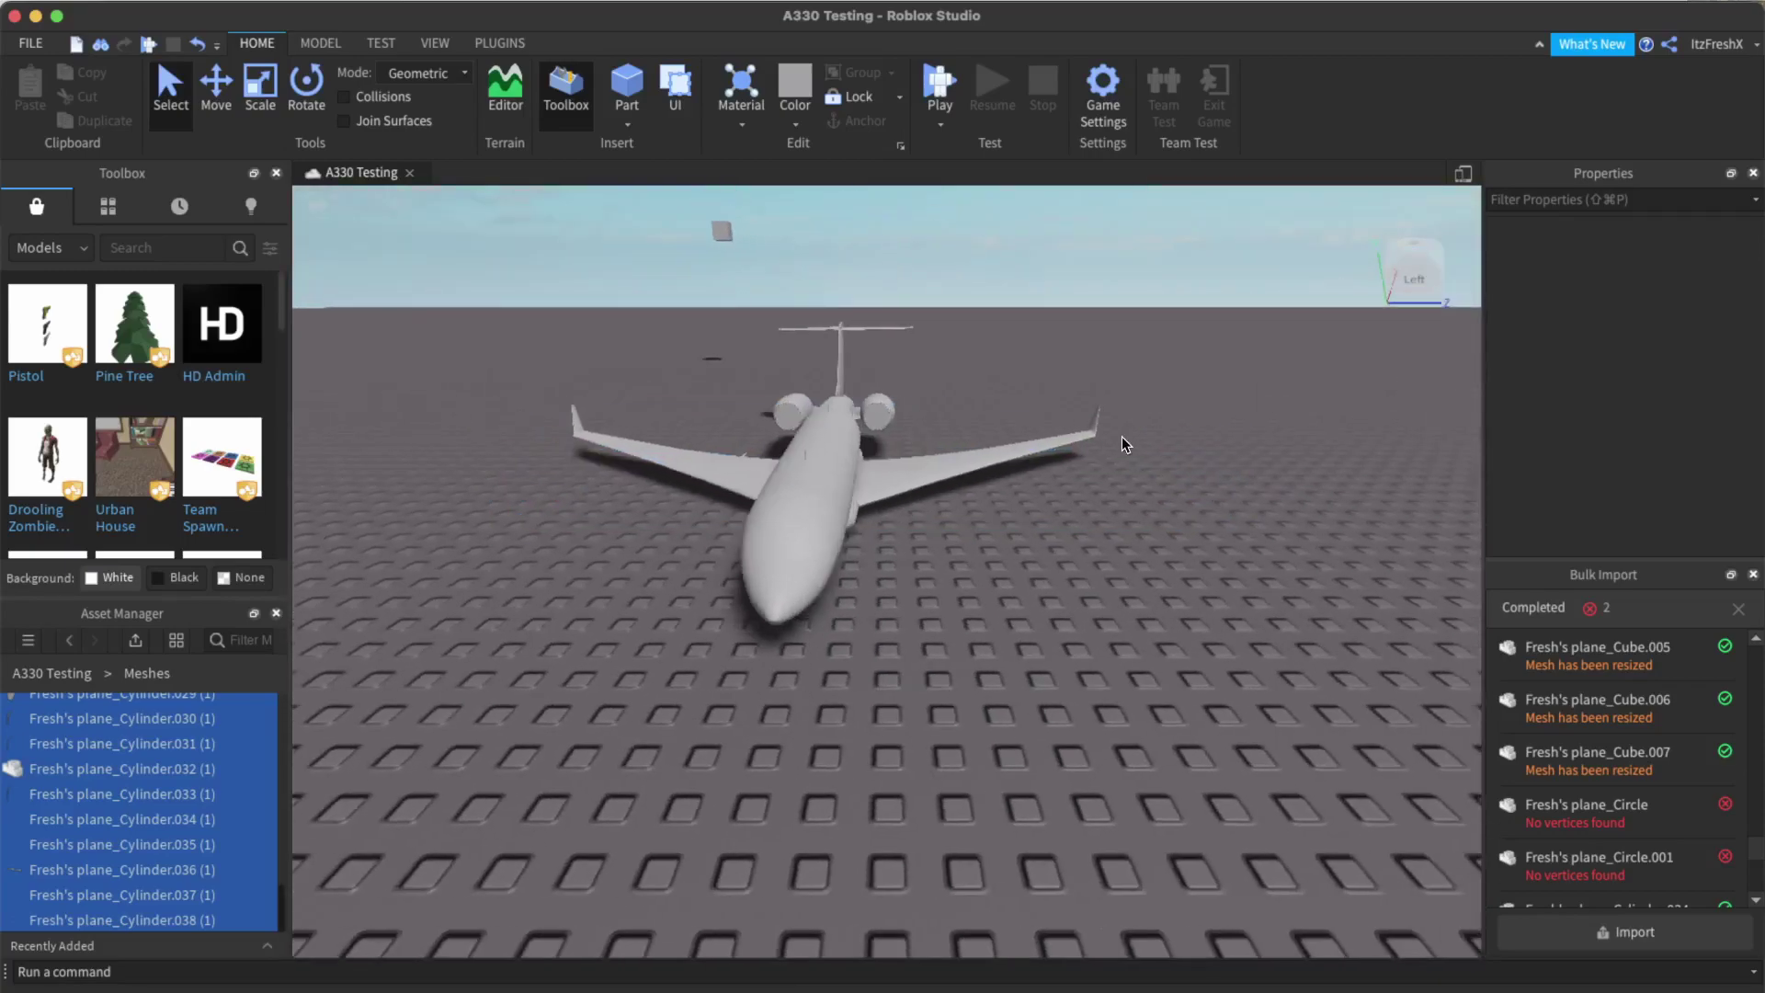
Examine the whole jet's exterior from the nose and from the side.
key(period)
key(a)
key(a)
key(s)
drag(1131, 709, 720, 412)
click(987, 473)
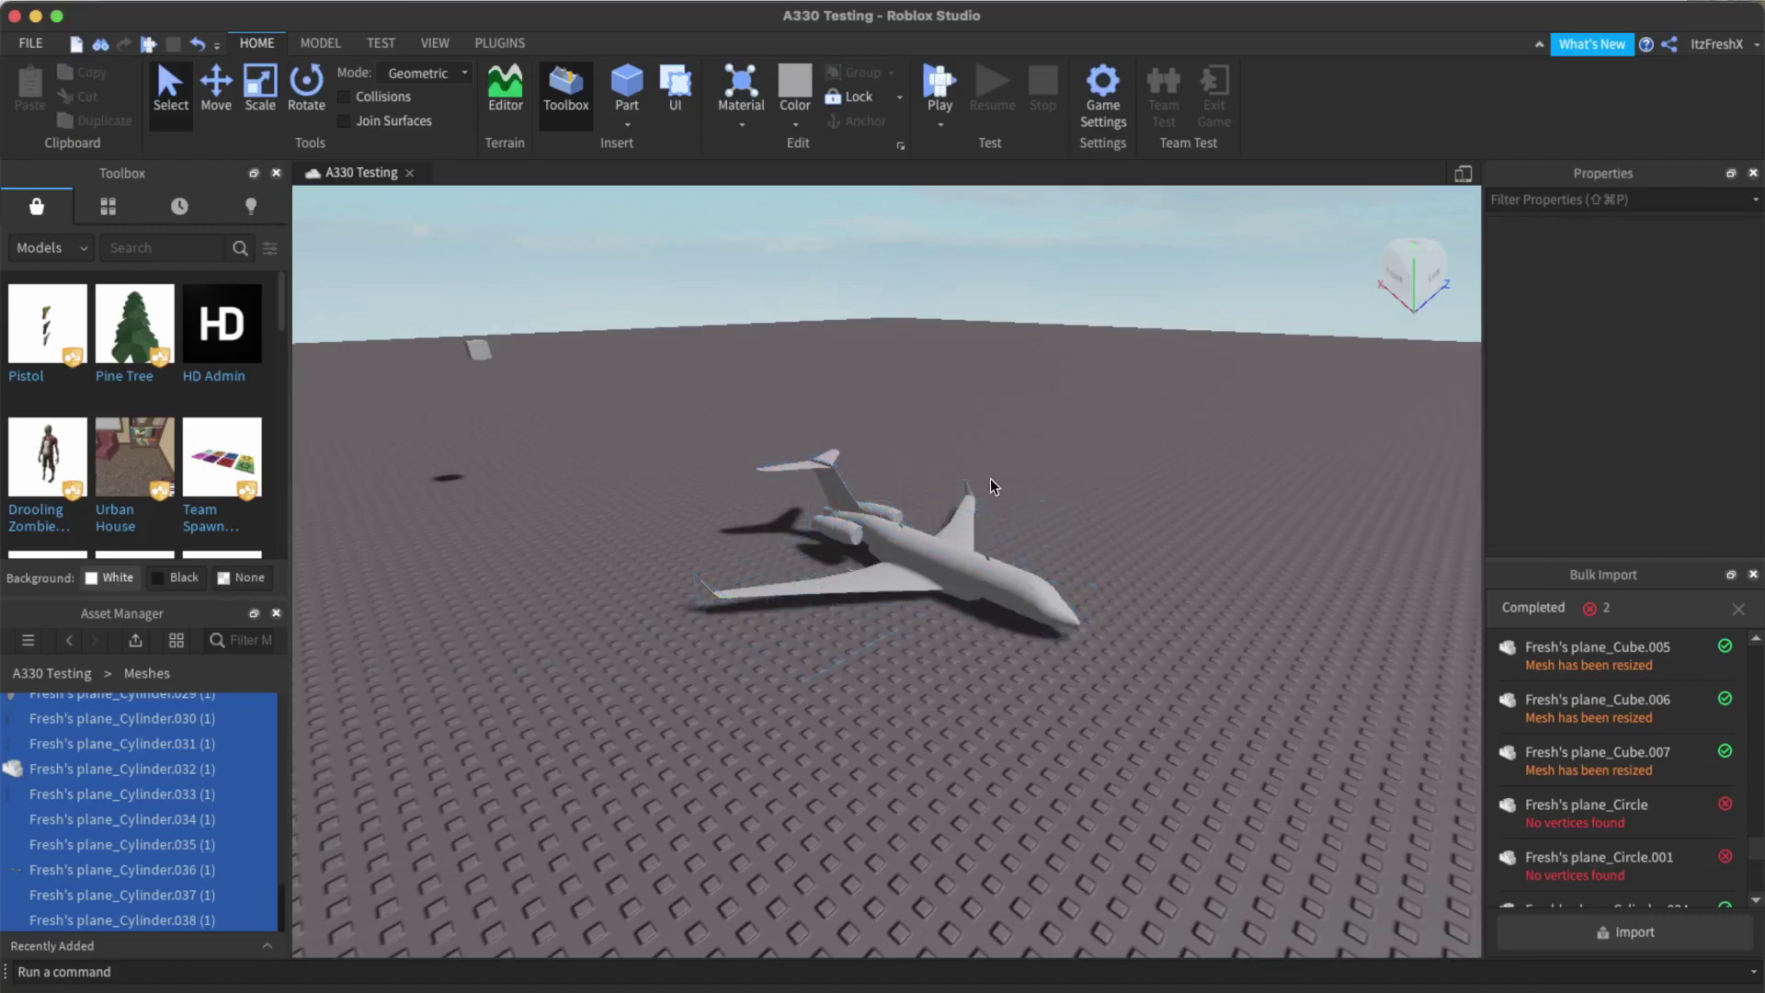
right_drag(1094, 485, 1094, 486)
key(d)
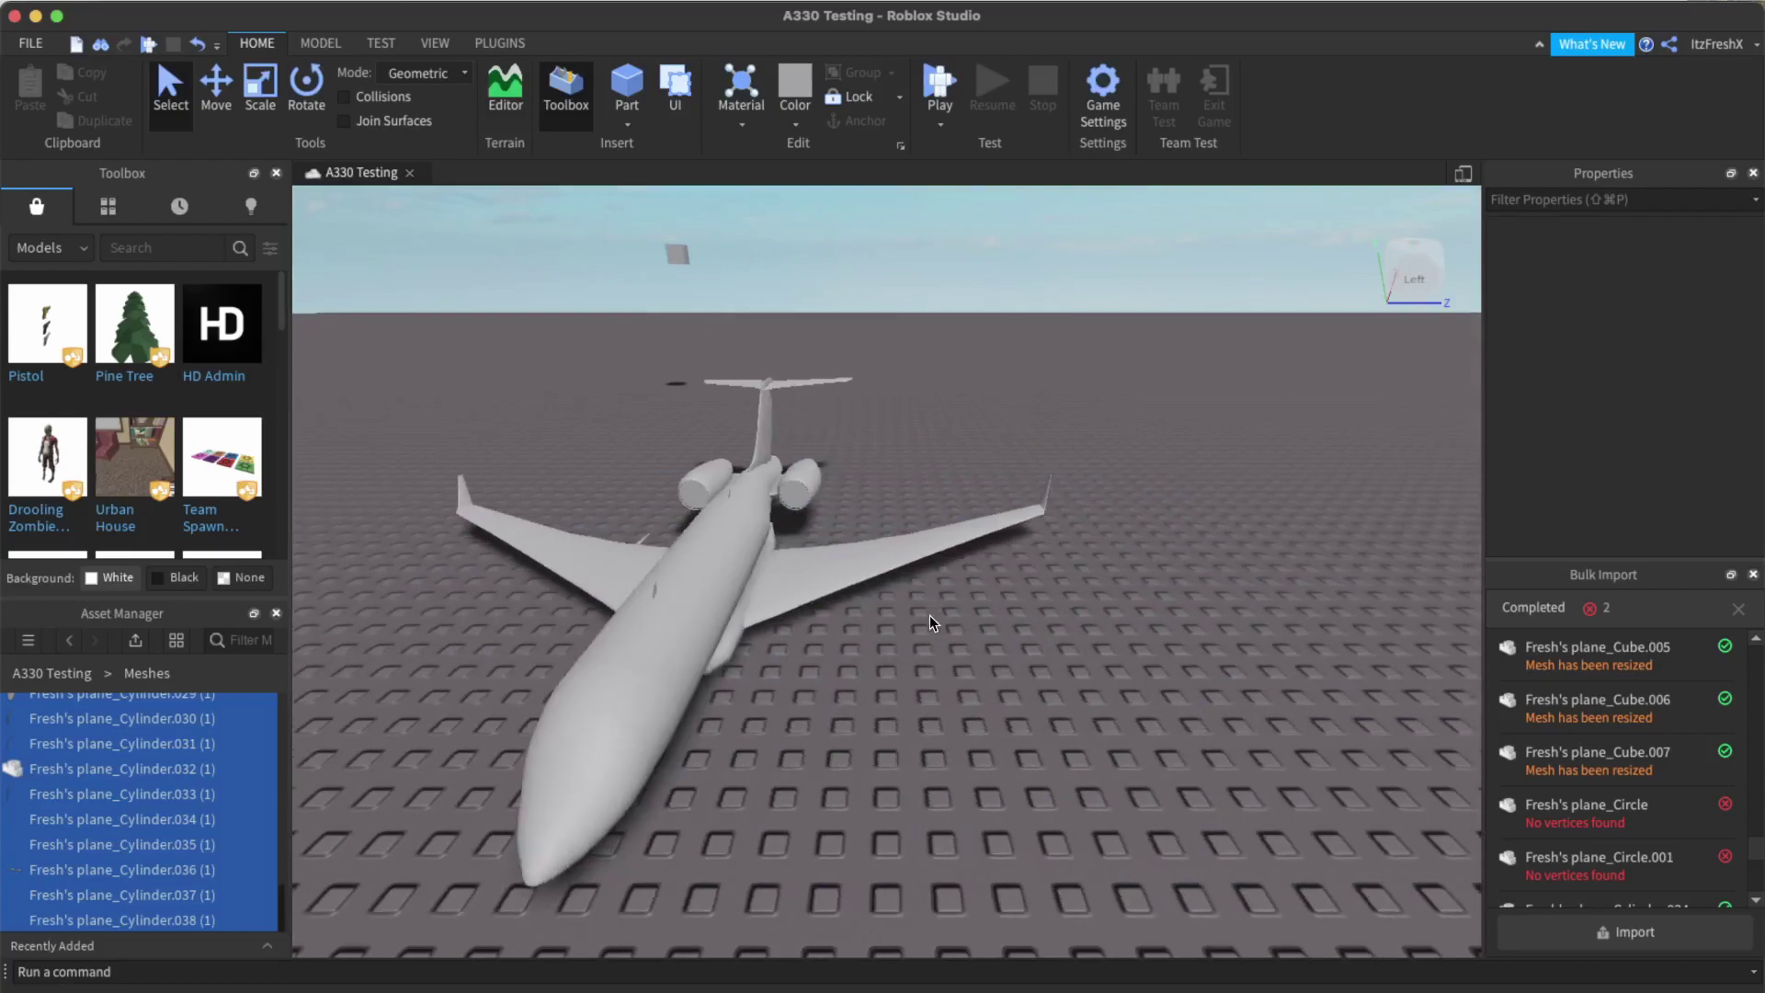
right_drag(930, 615, 930, 615)
key(d)
key(a)
right_drag(1040, 647, 1040, 647)
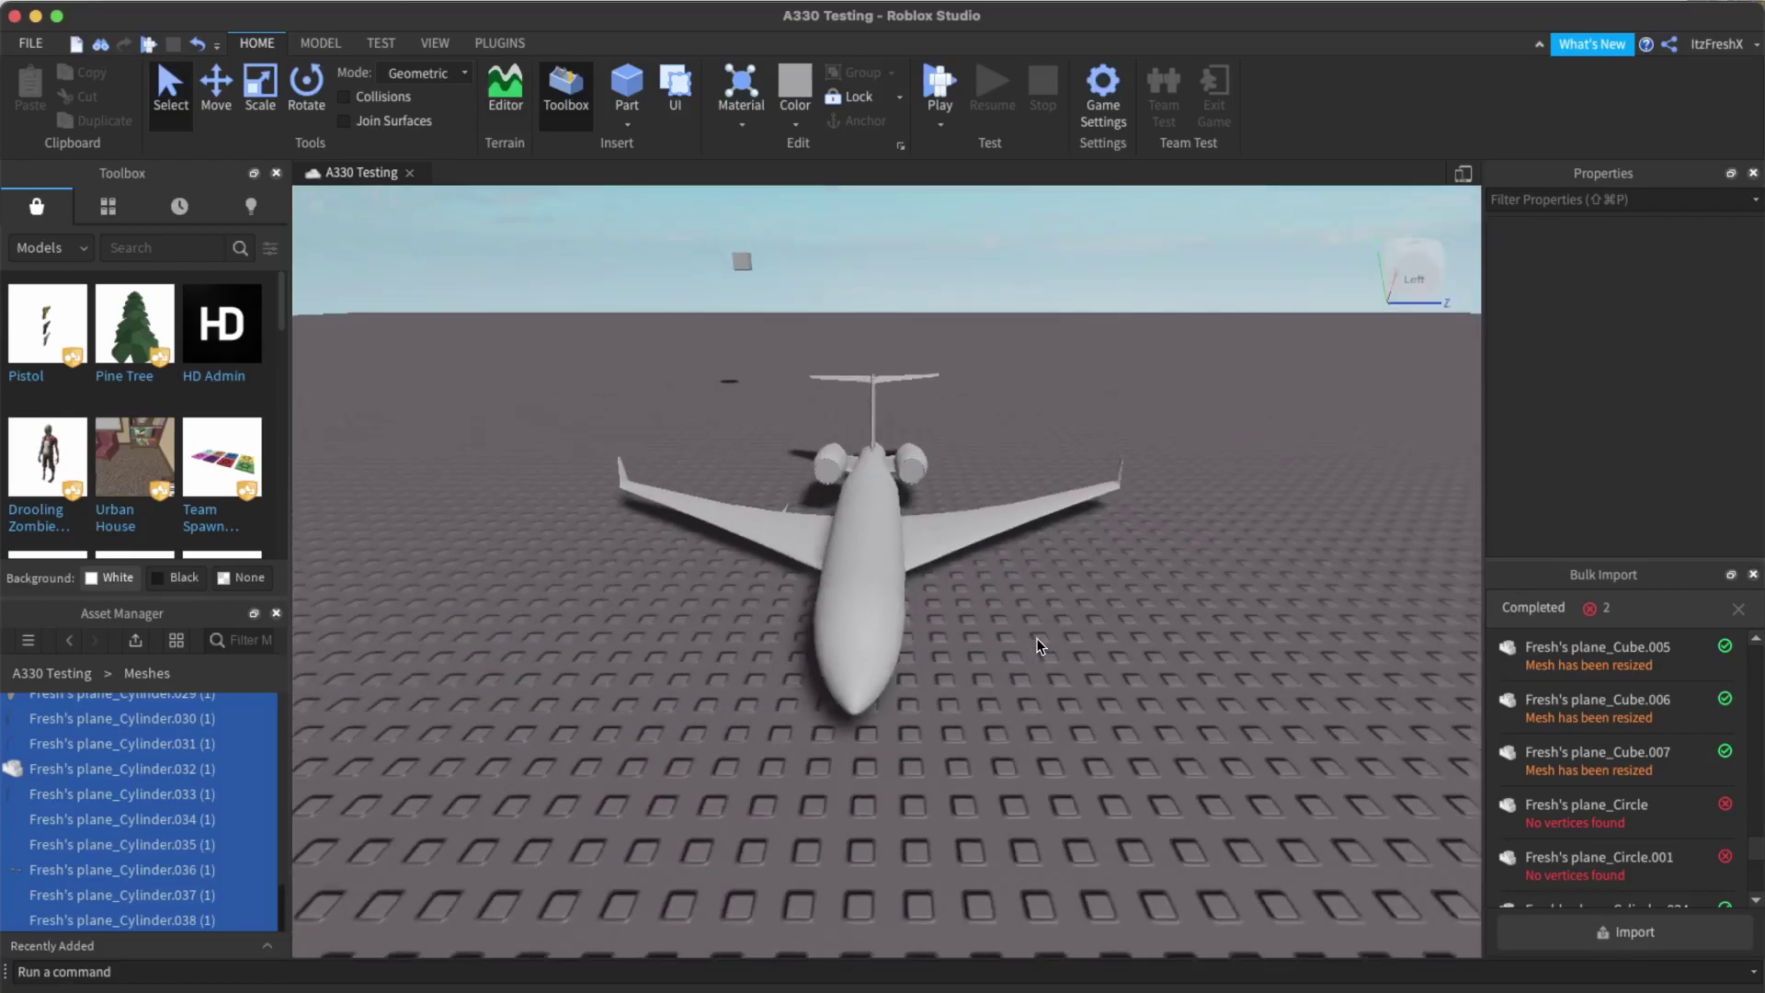
Select every mesh in the scene and enable DoubleSided on all of them.
key(super+a)
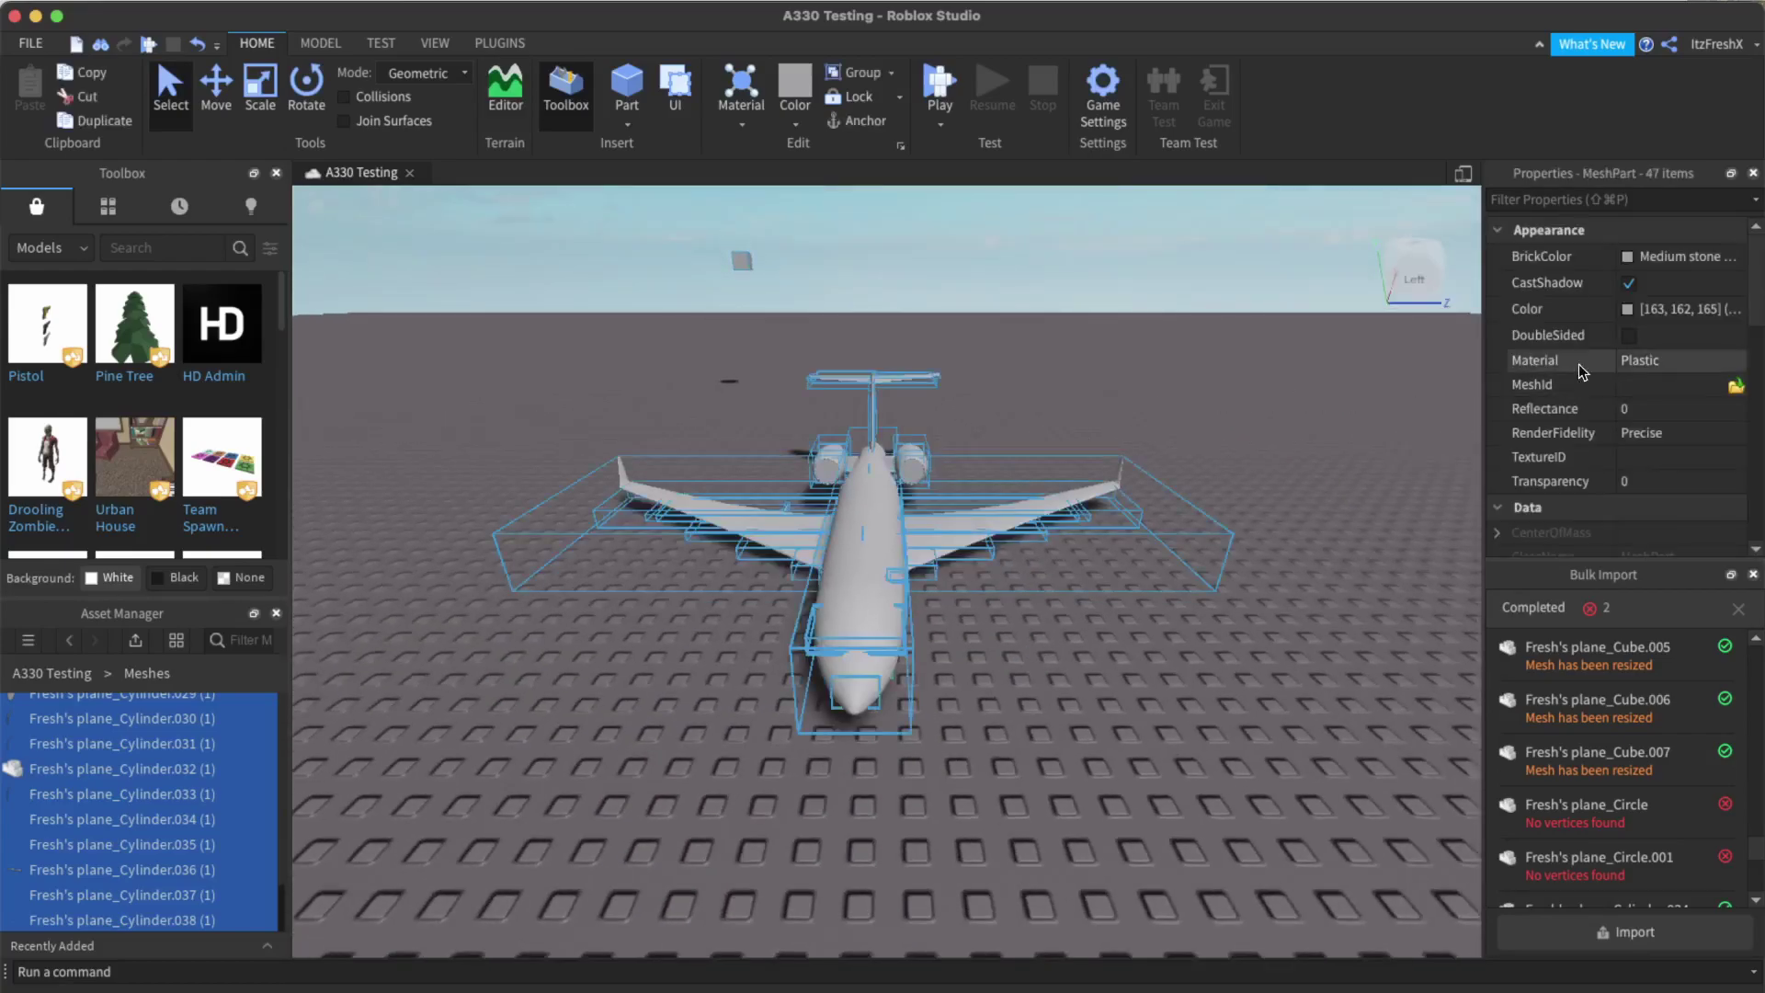
click(1158, 752)
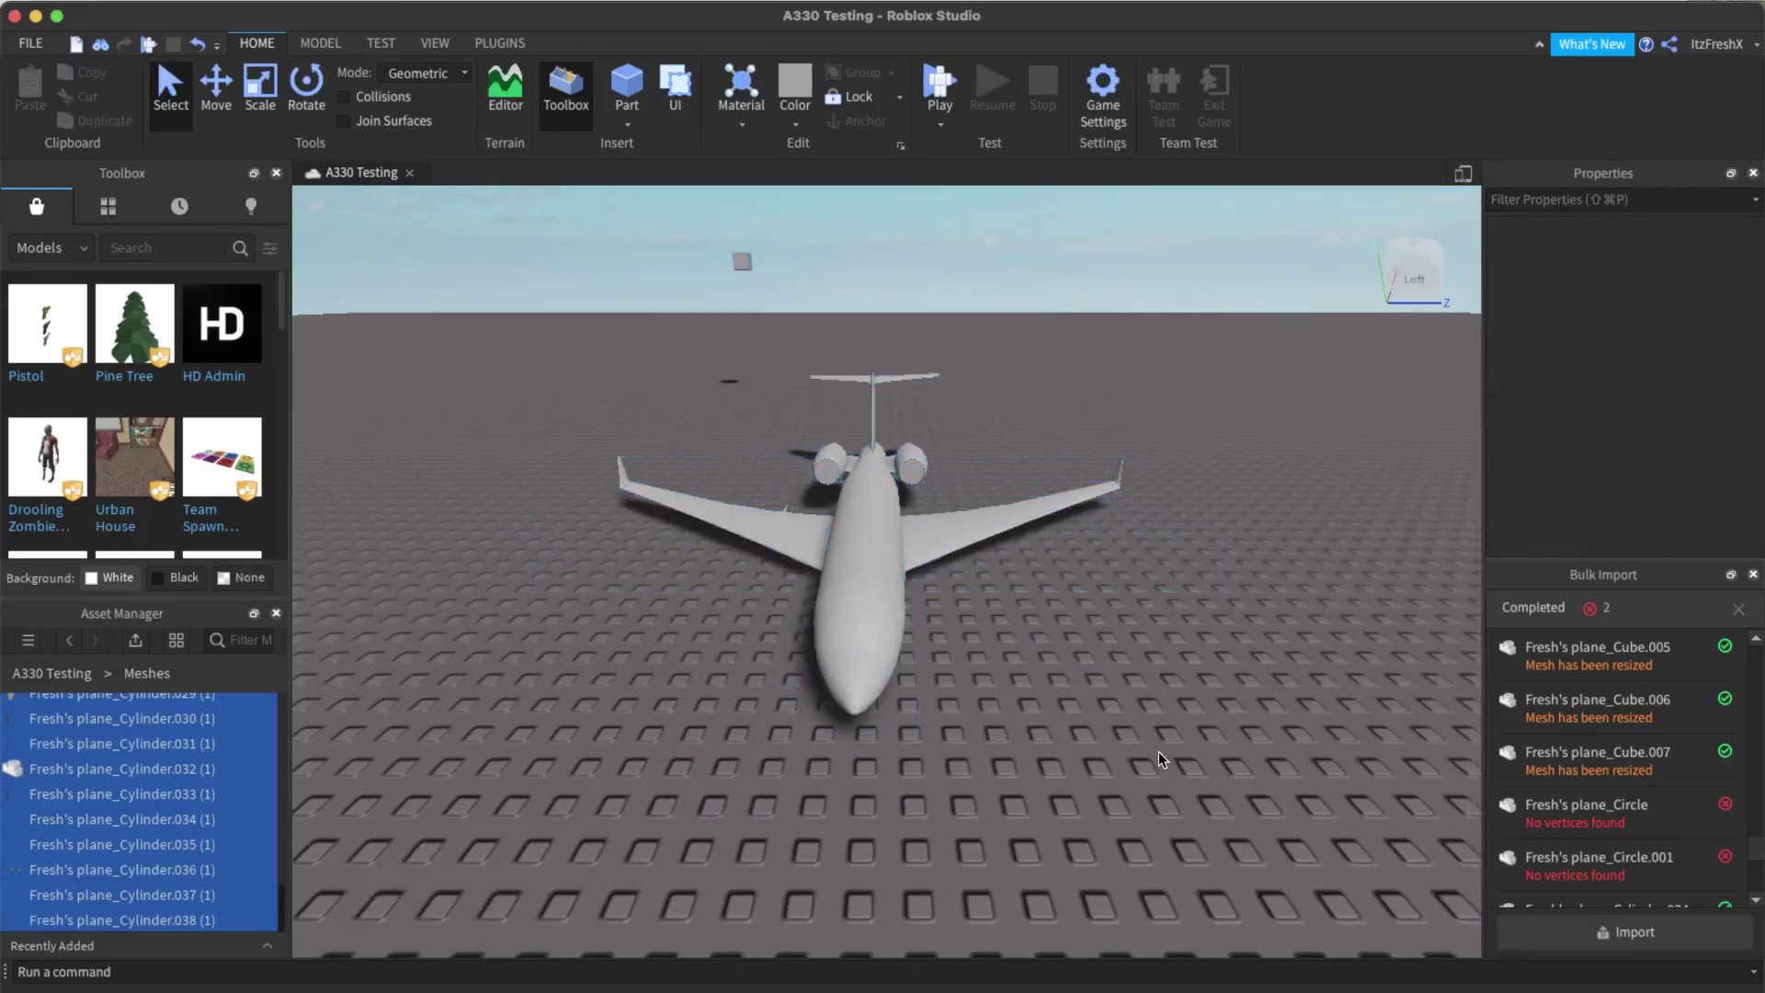
scroll(1172, 610, up, 10)
right_drag(1171, 611, 1172, 613)
scroll(1171, 612, down, 5)
scroll(1172, 613, down, 5)
scroll(1171, 611, down, 3)
Select only the jet's meshes, leaving out the stray floating one, and scale the jet up.
key(super+a)
click(1182, 702)
drag(653, 382, 1232, 793)
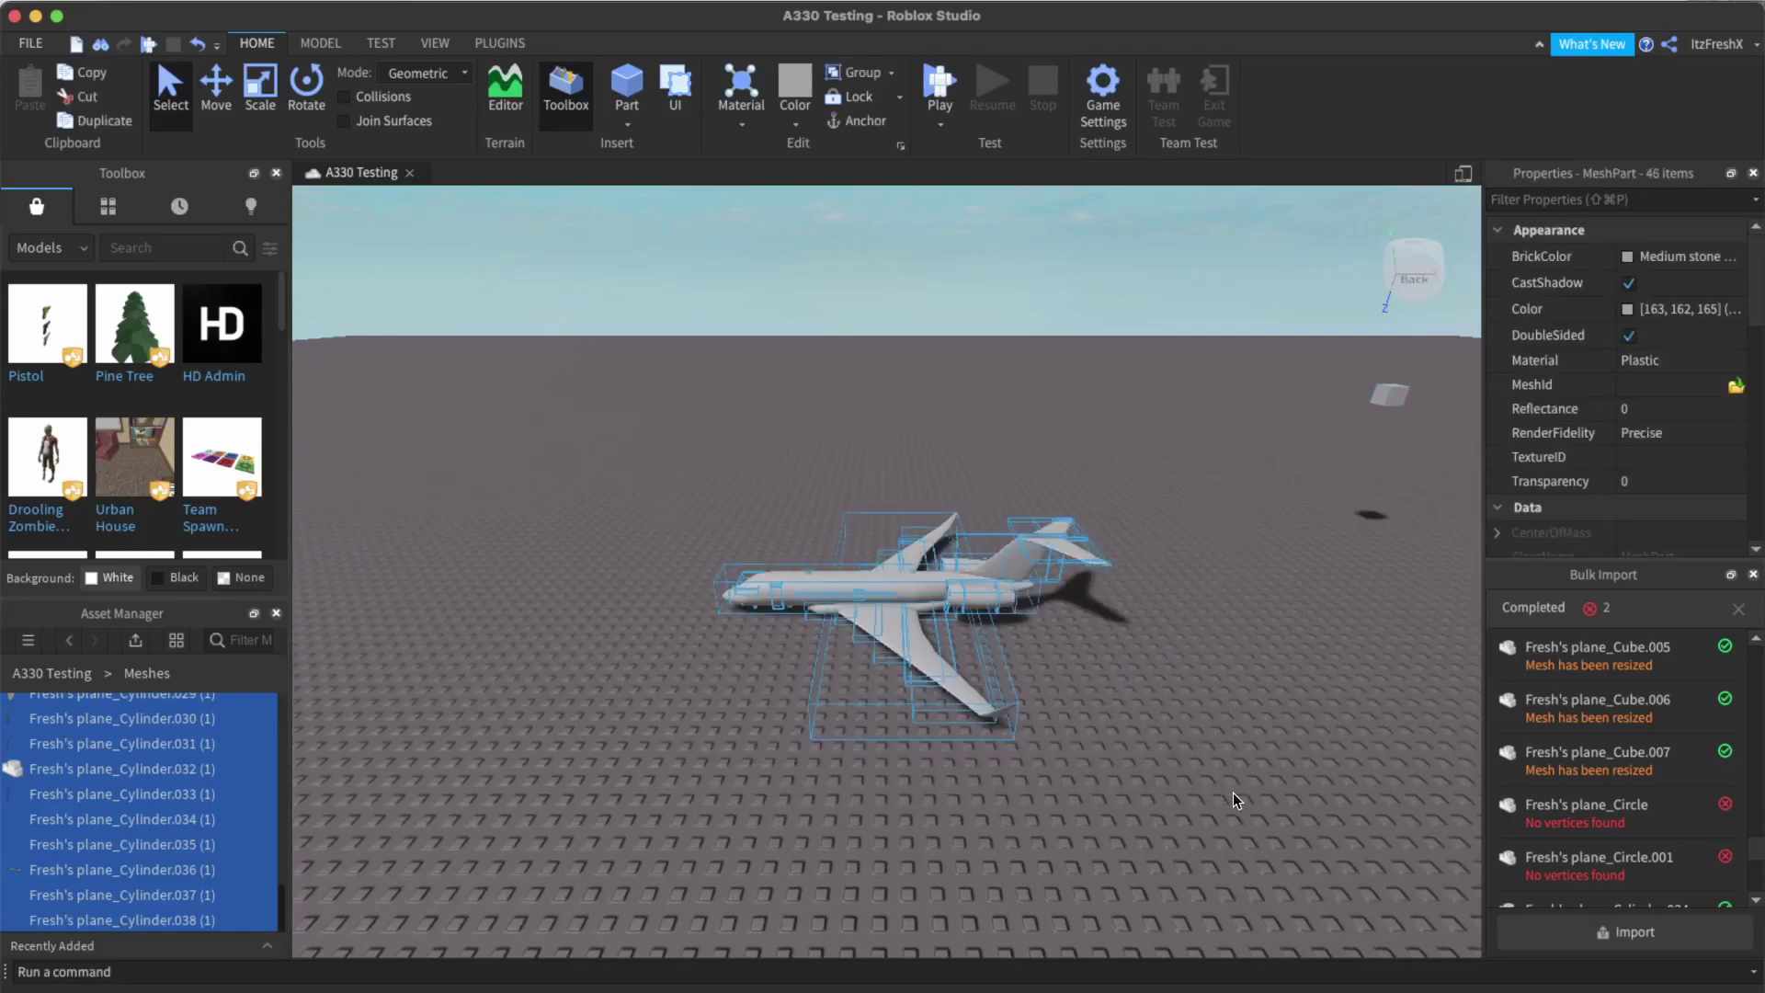
click(254, 100)
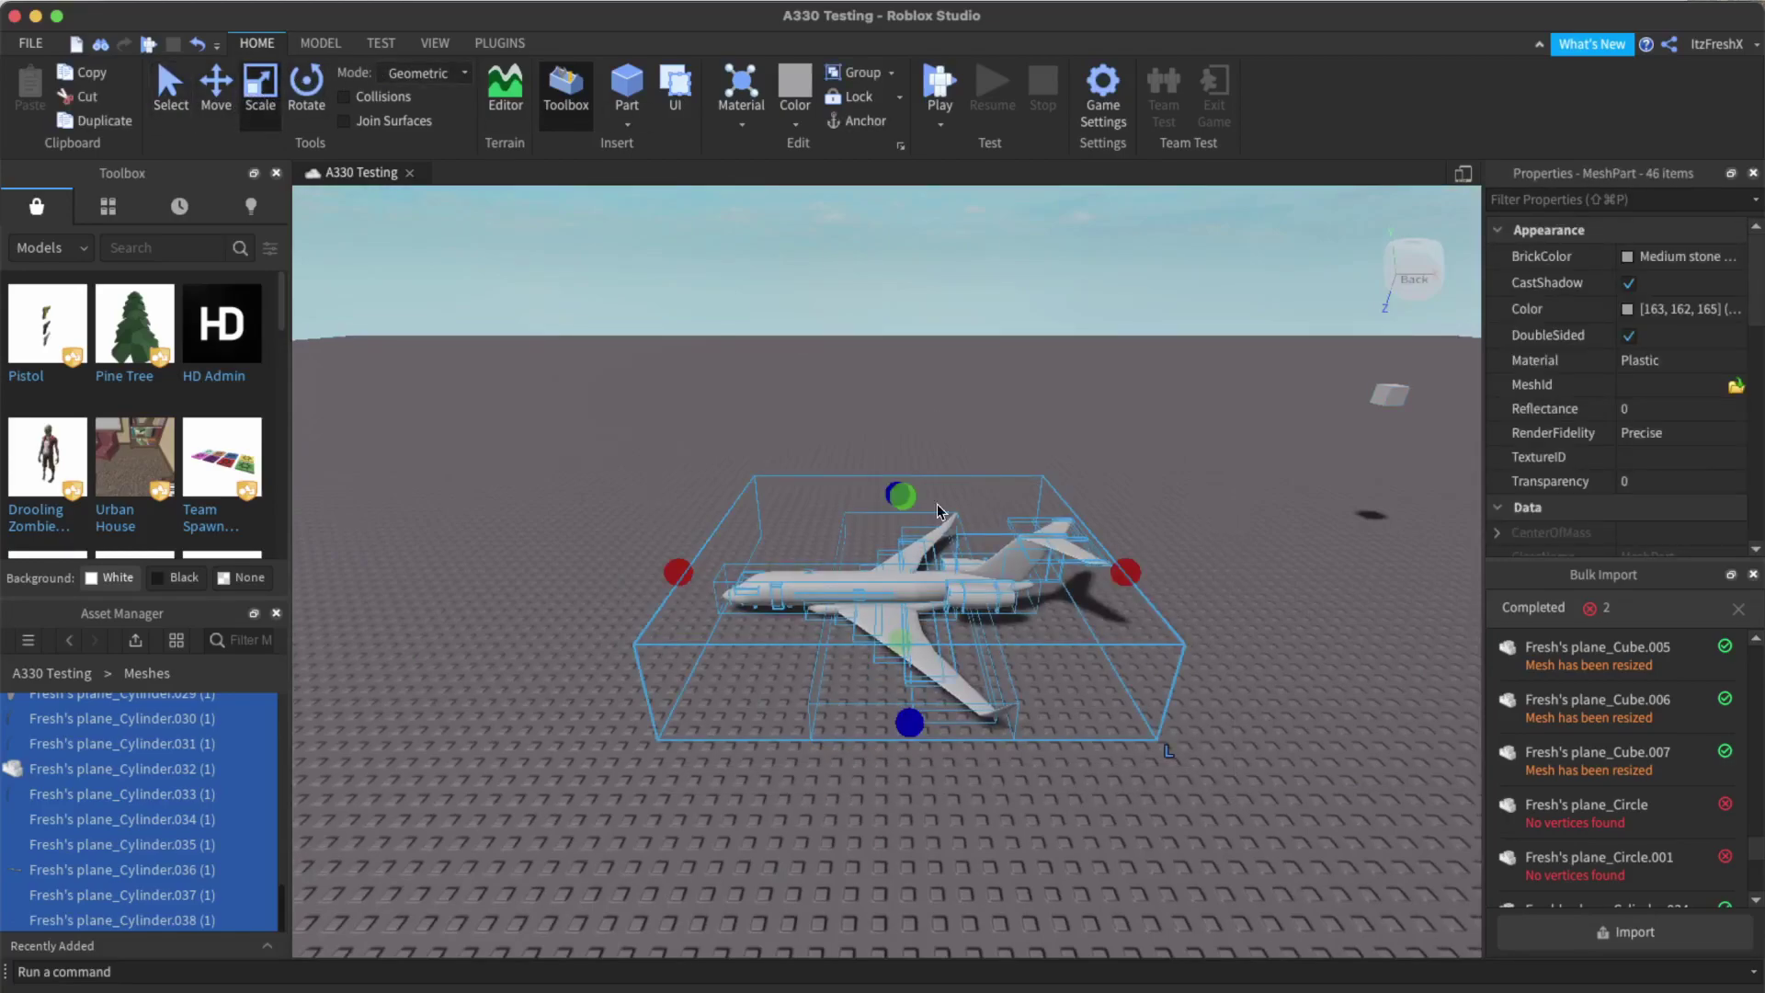
scroll(942, 510, up, 6)
click(1026, 332)
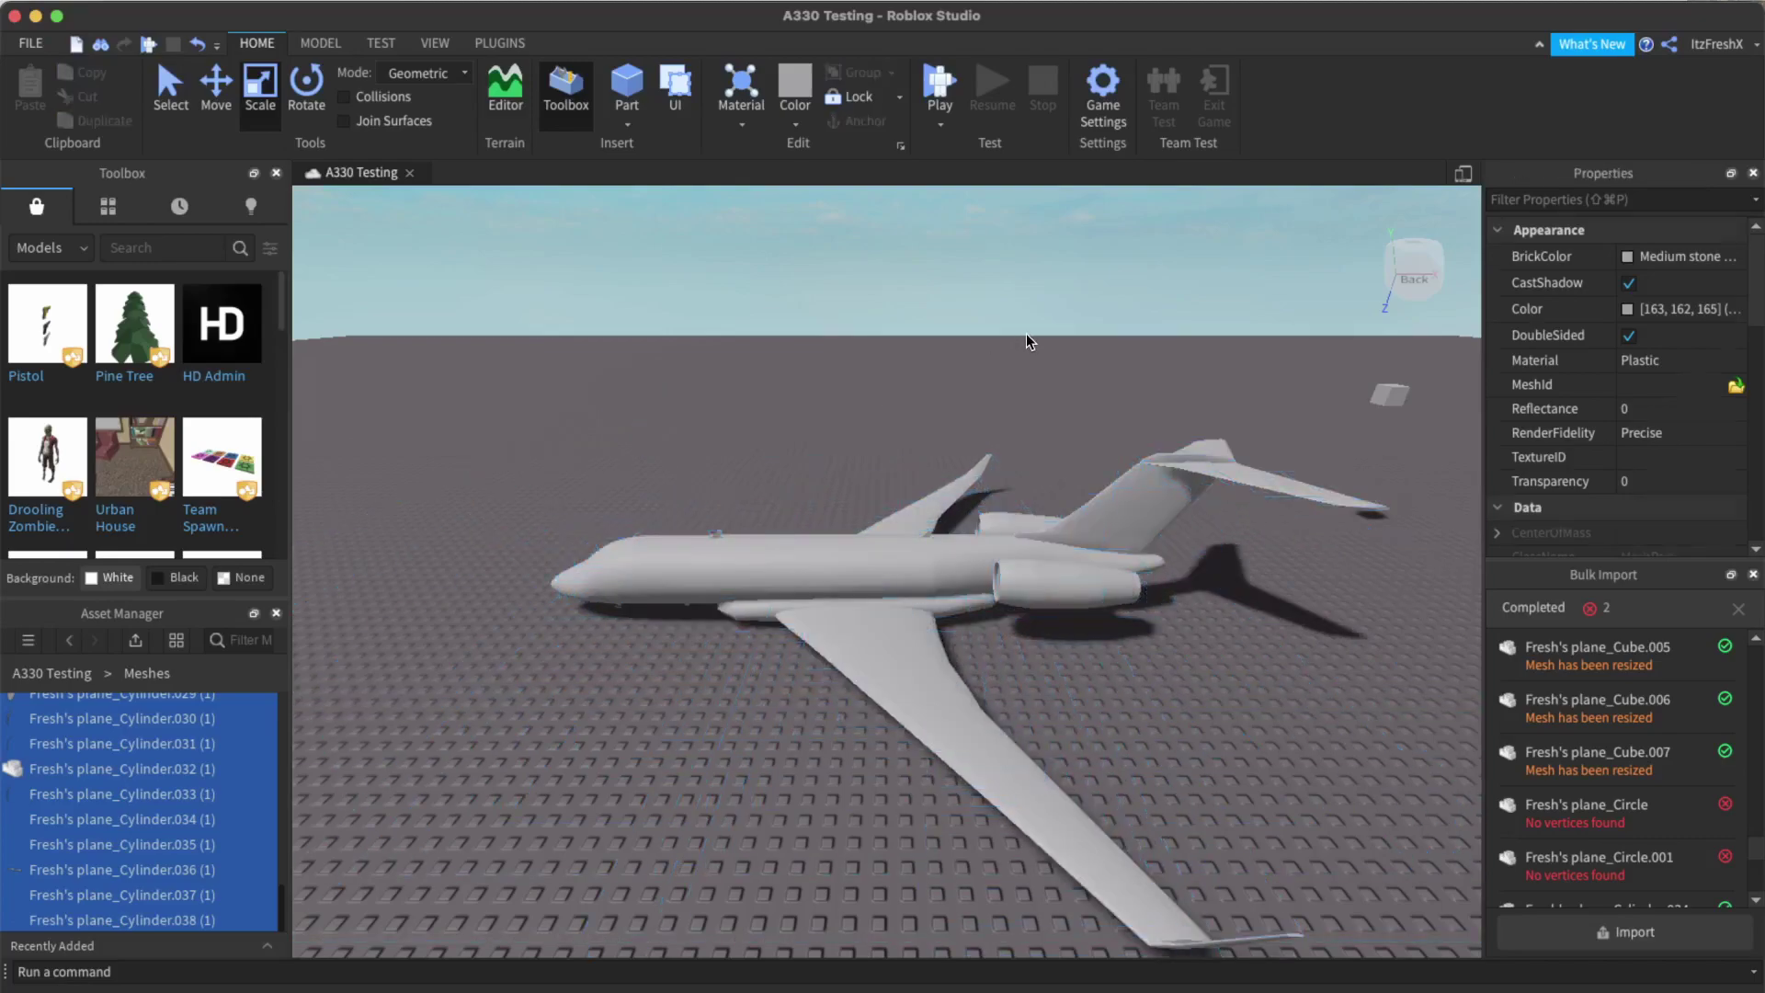
Set the fuselage mesh's color to a near-white [237, 237, 246].
scroll(1026, 334, up, 5)
click(952, 515)
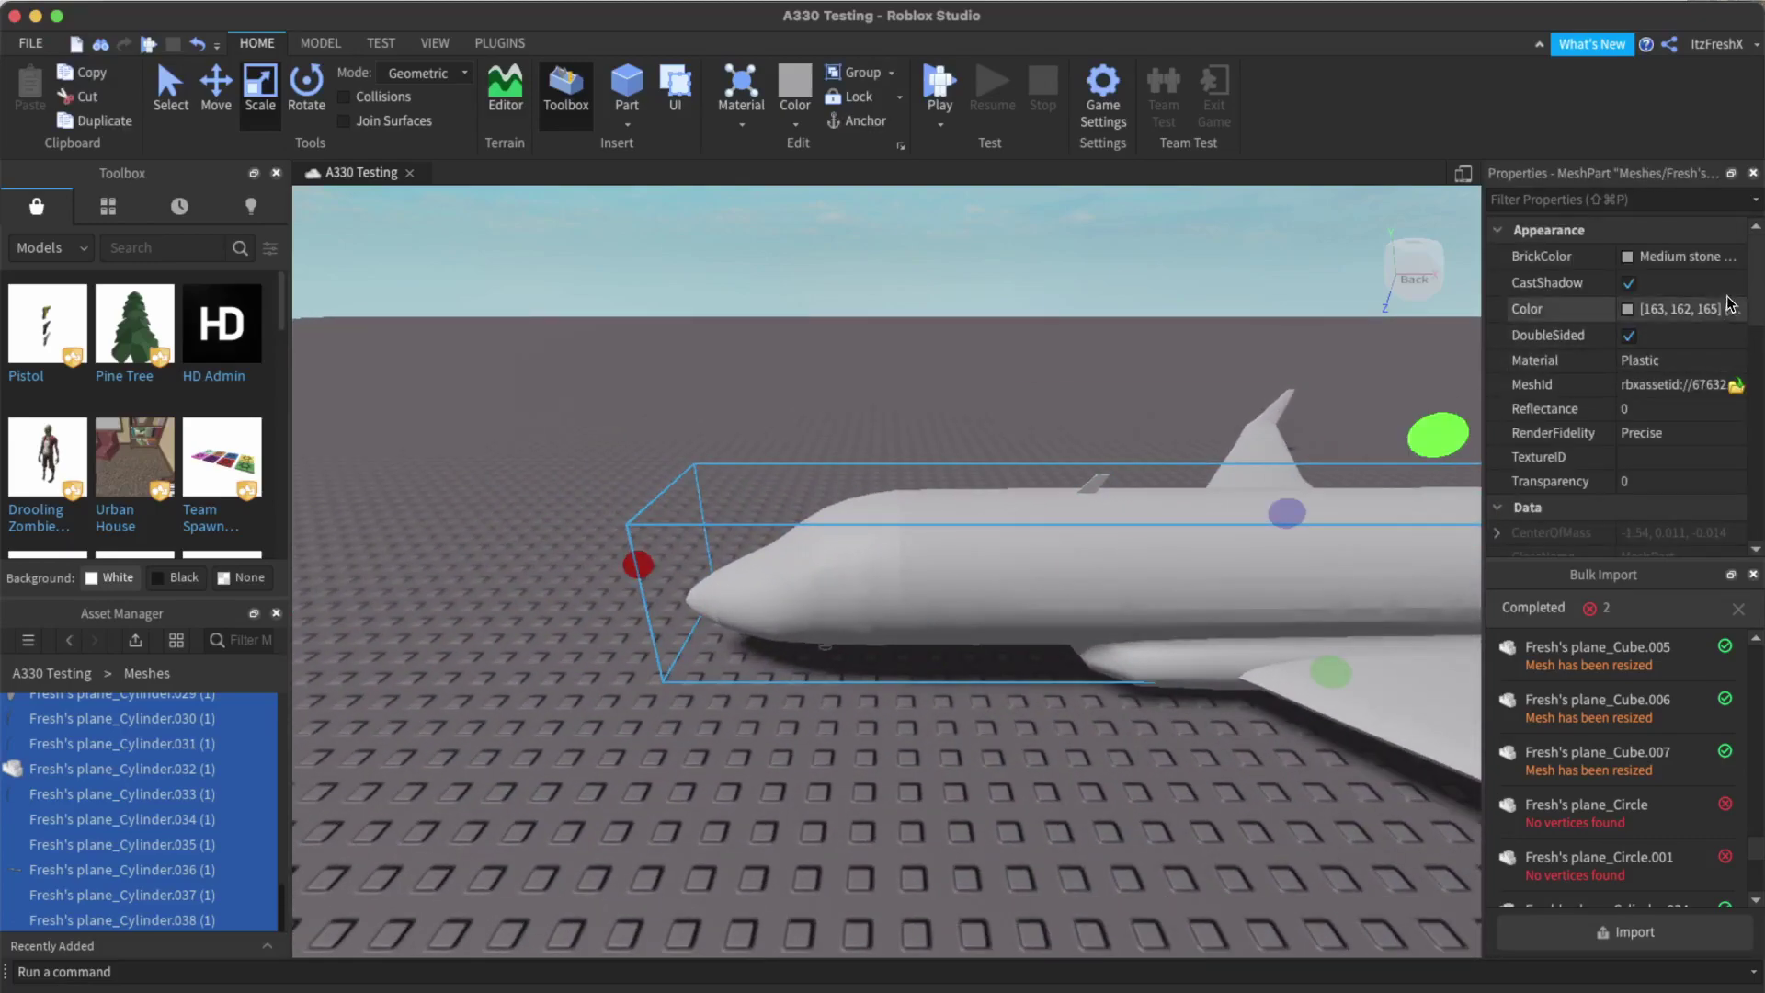
click(1629, 310)
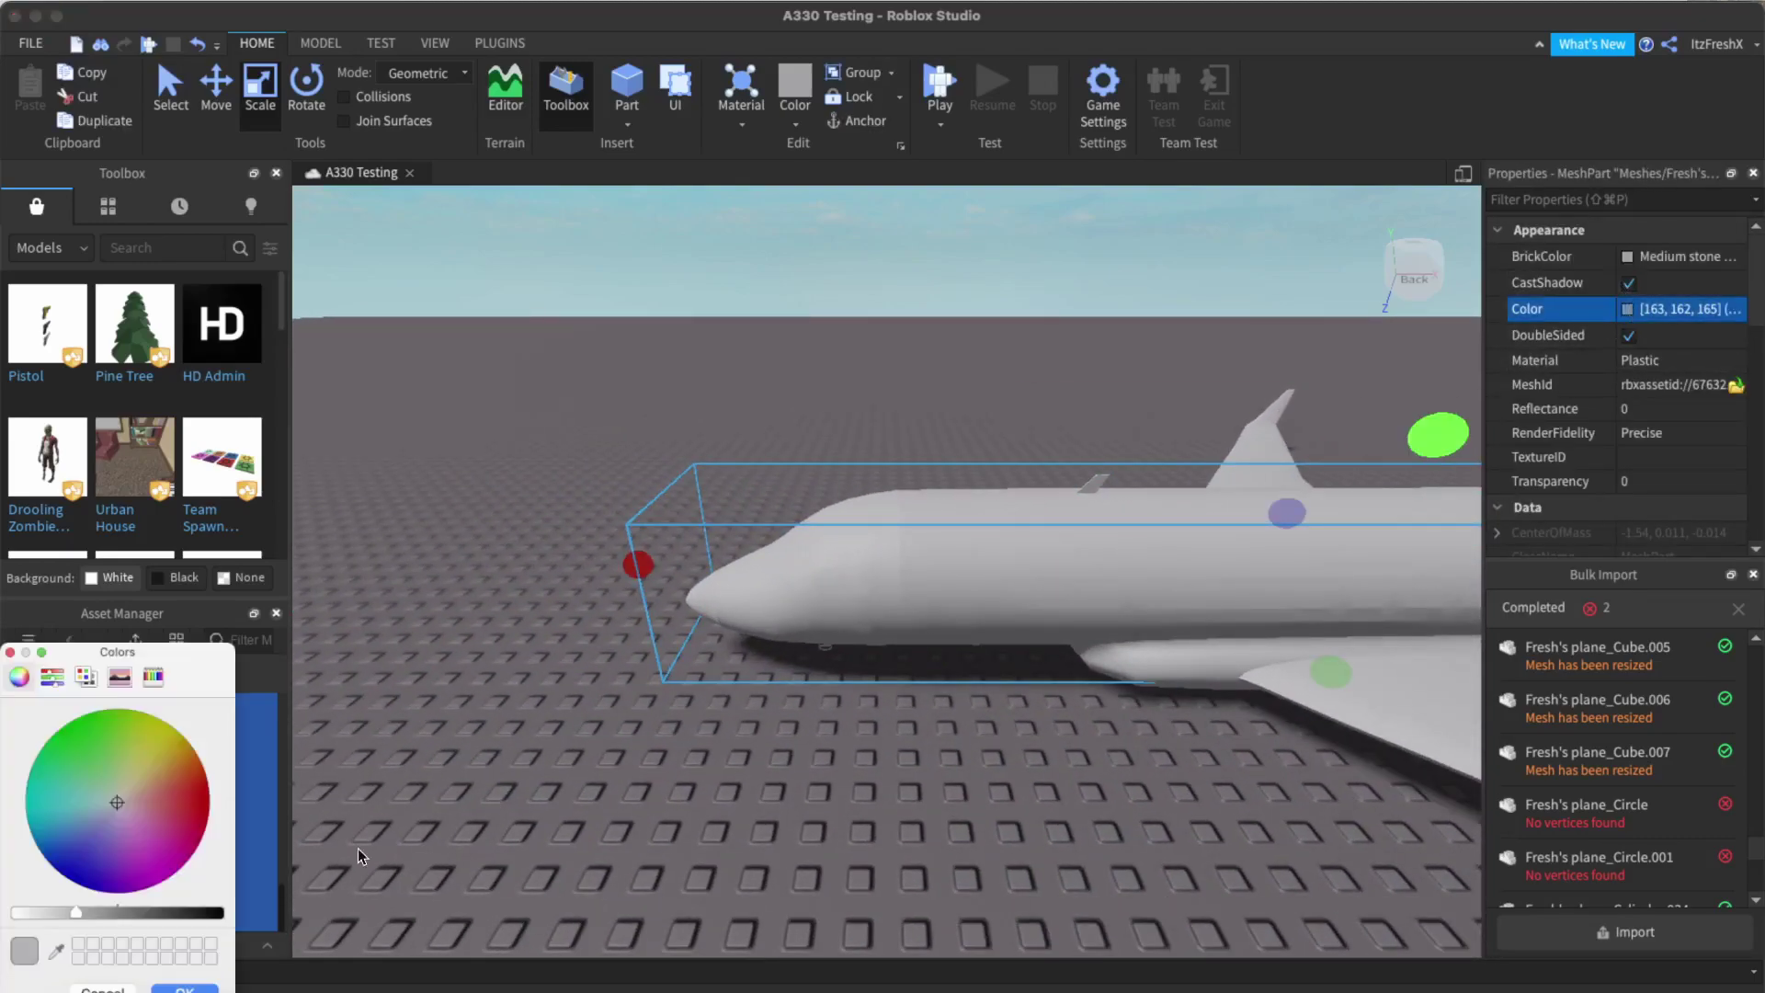
drag(76, 912, 28, 912)
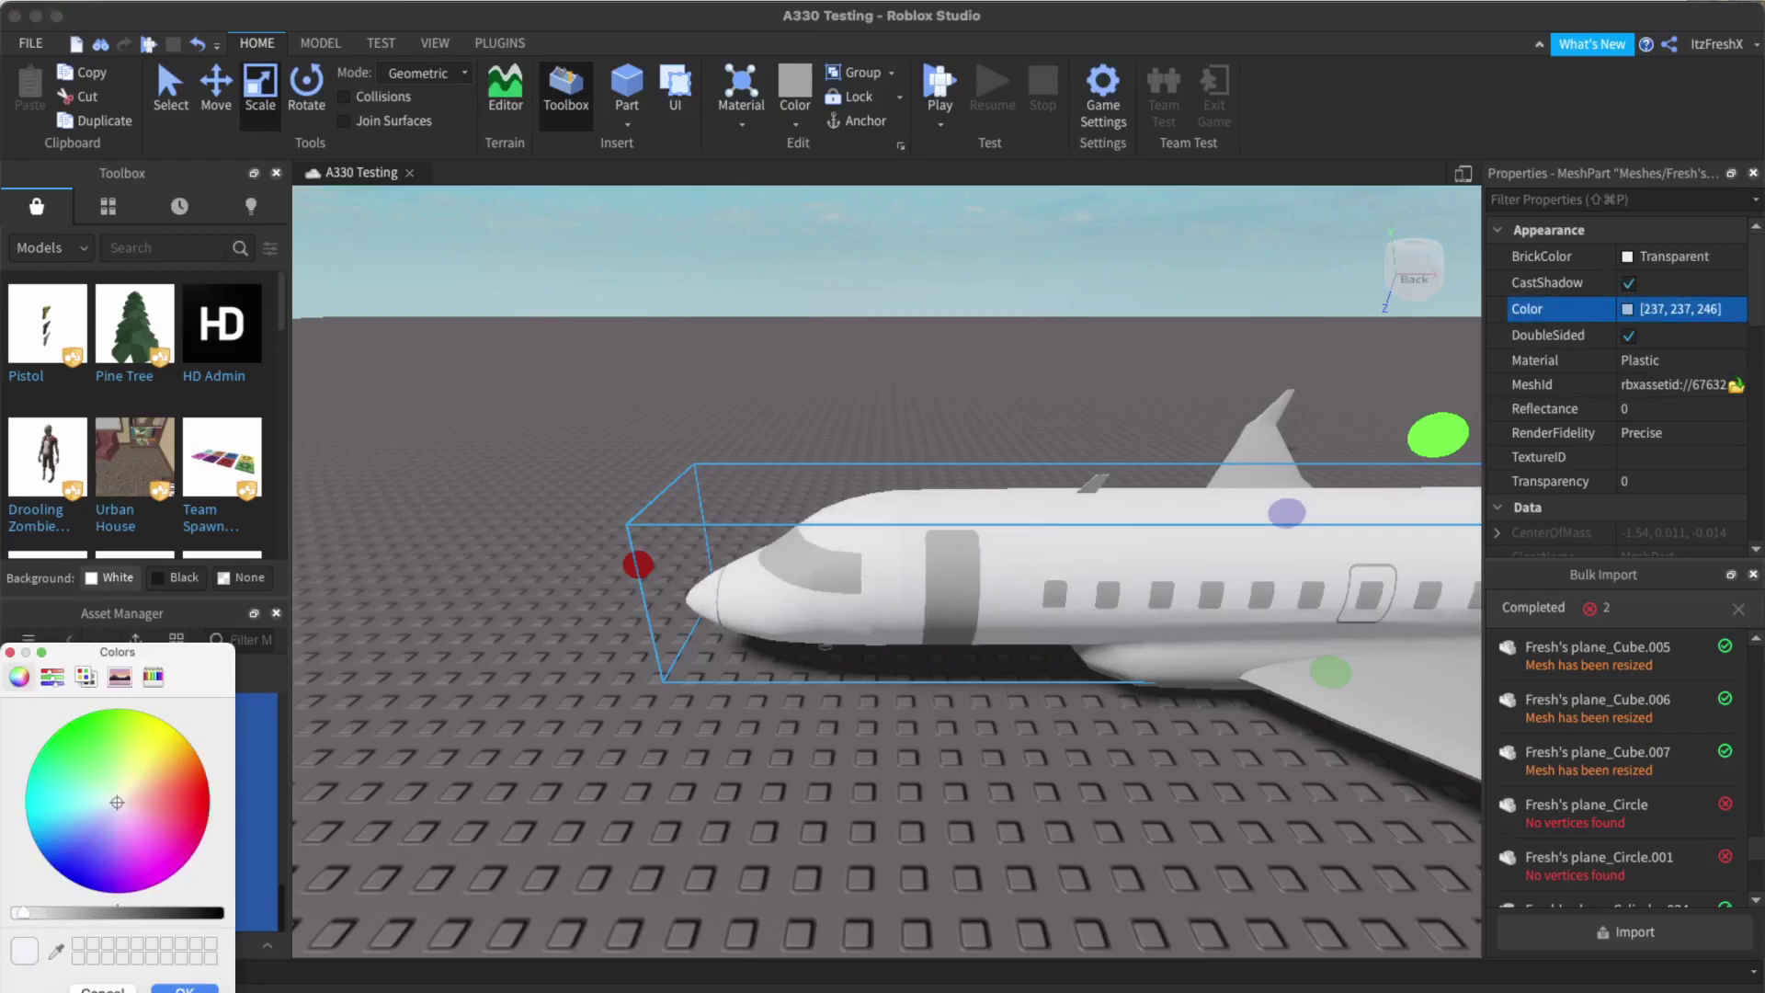
click(184, 989)
Set the material of the cockpit window frame mesh to Glass.
scroll(859, 748, up, 5)
click(965, 603)
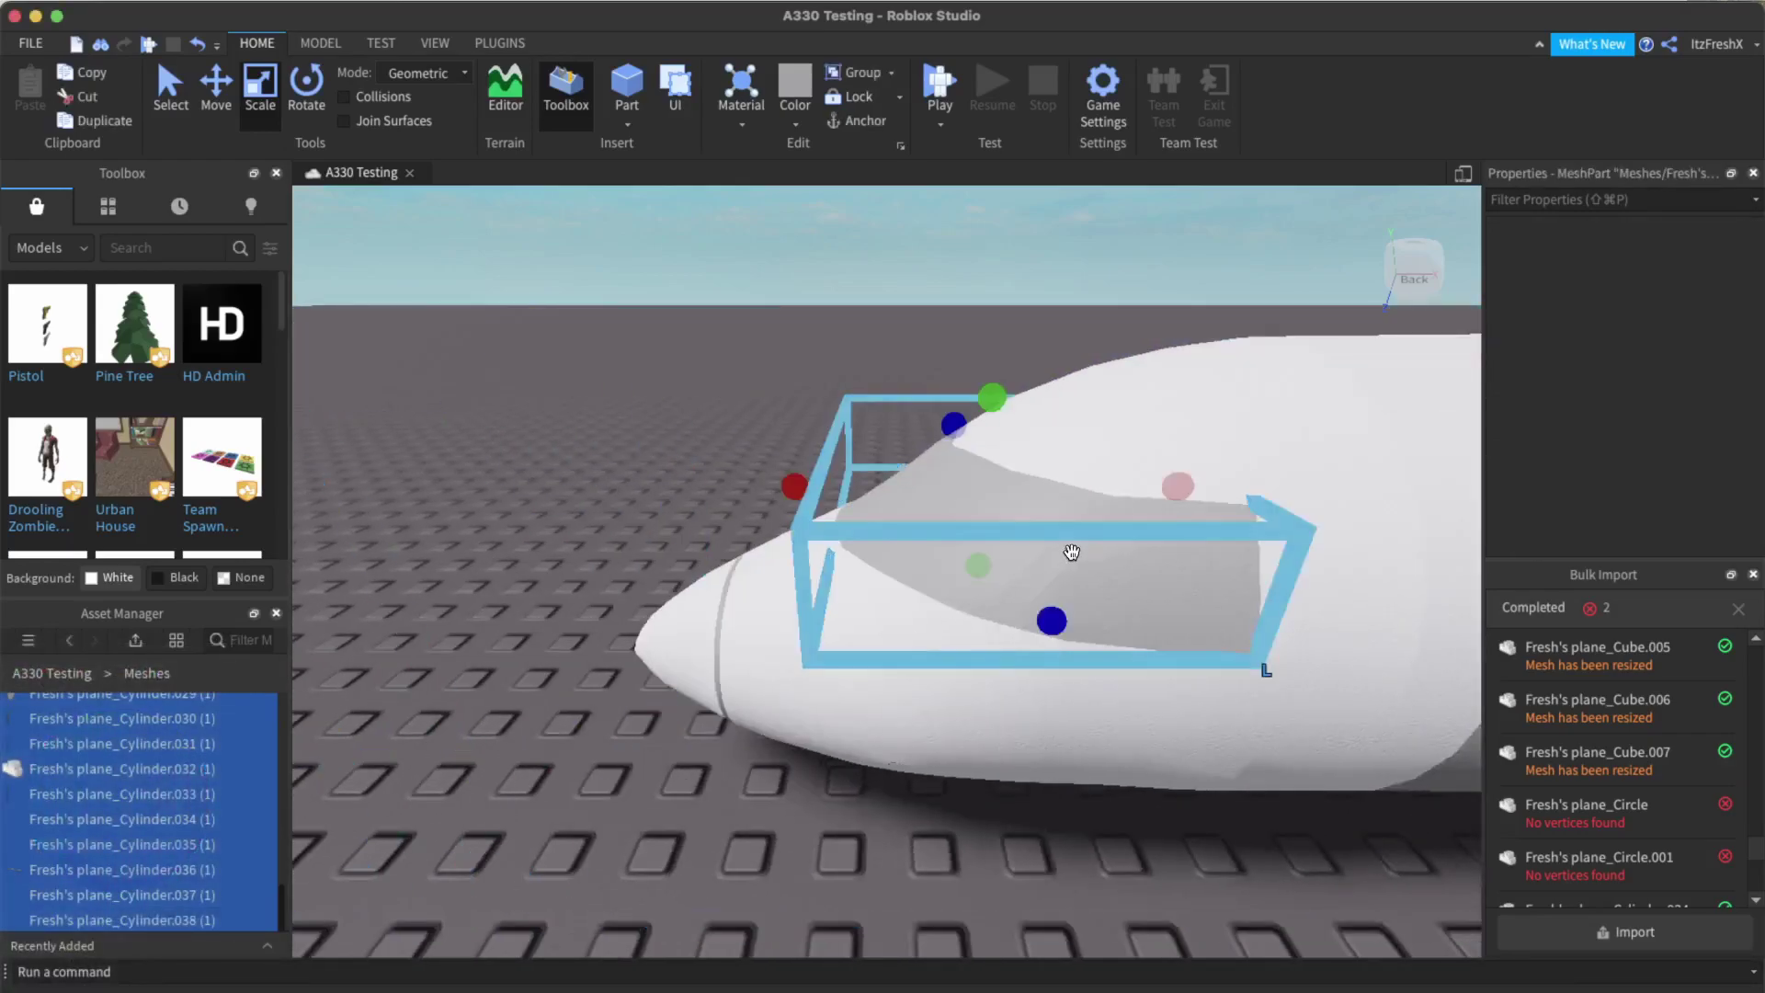
scroll(1071, 552, down, 2)
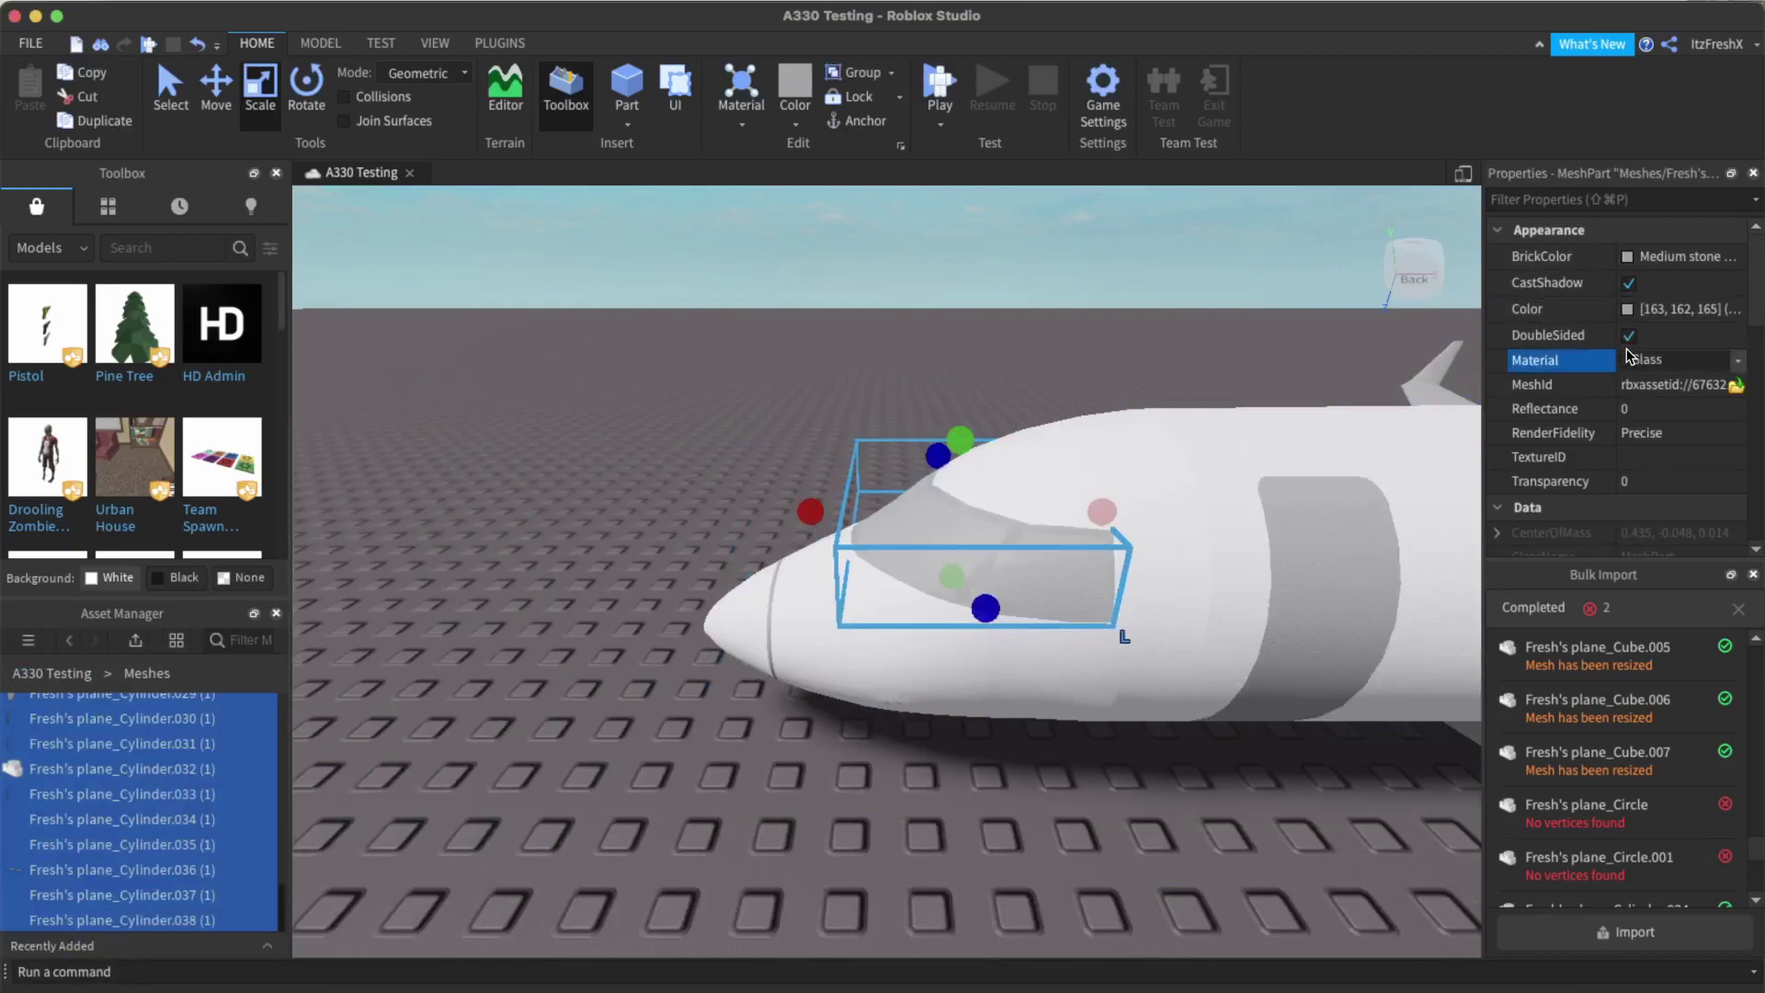
click(1127, 819)
Set the BrickColor of the cockpit window panes to Black.
click(1098, 541)
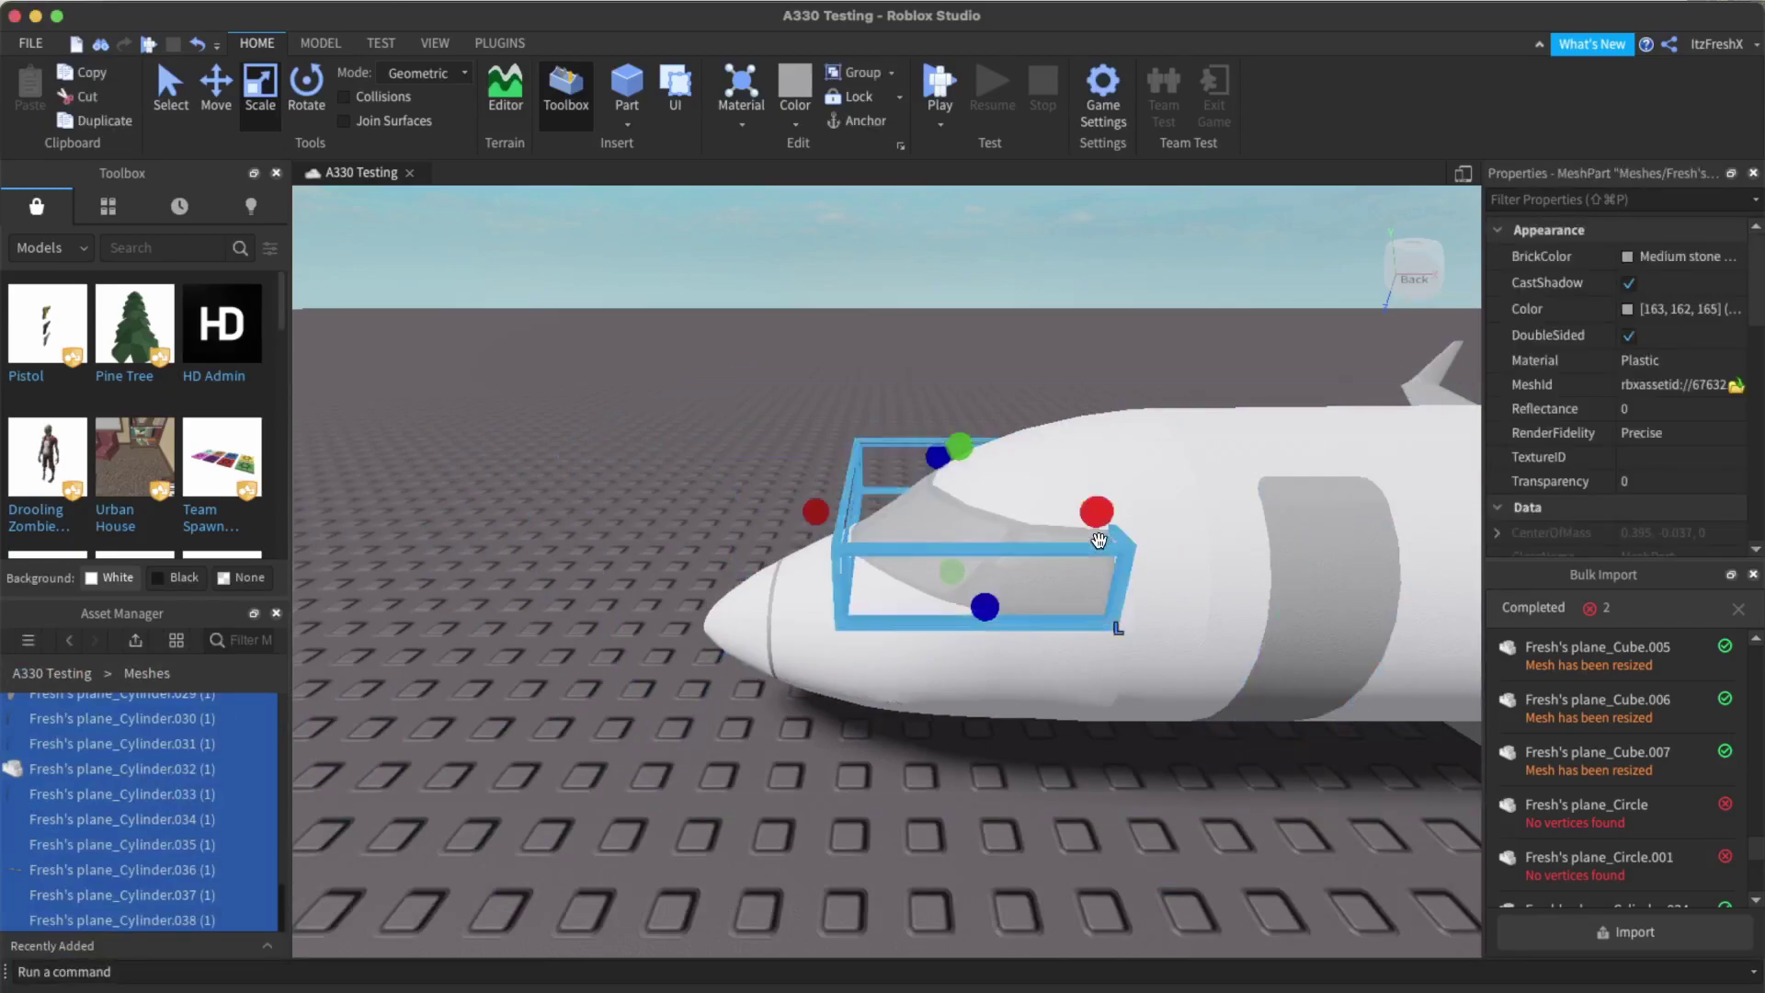
click(1625, 264)
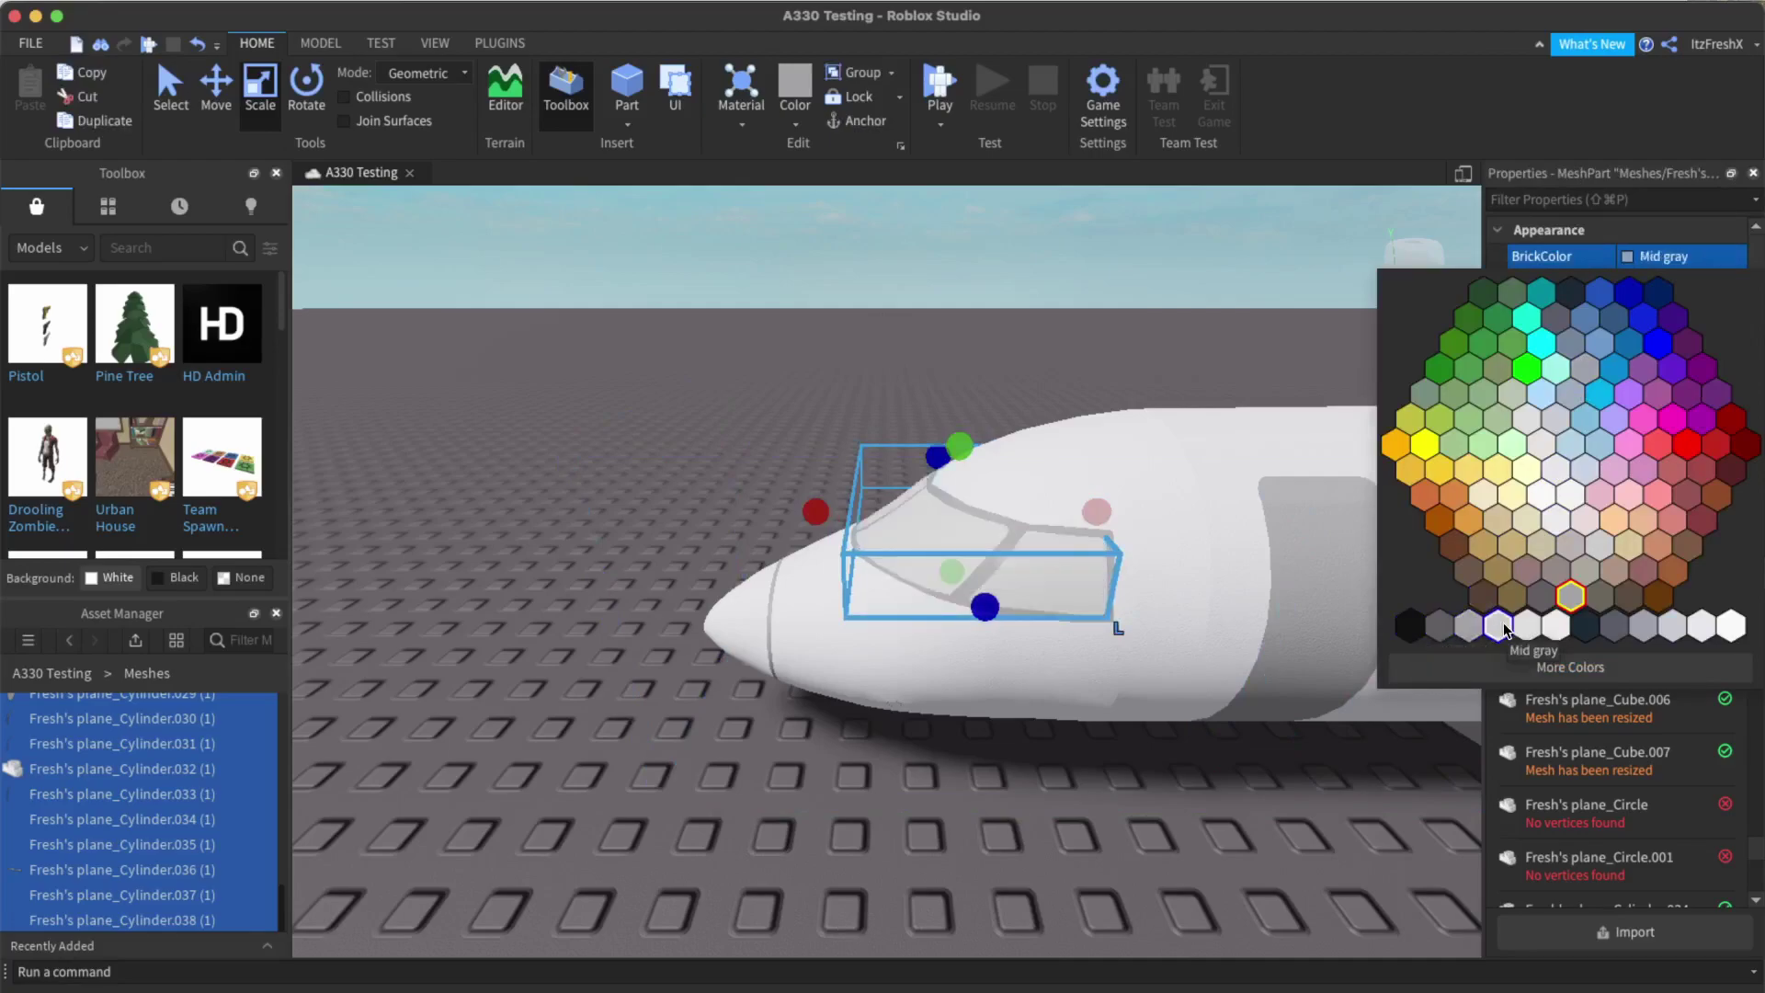
click(1584, 626)
click(1063, 758)
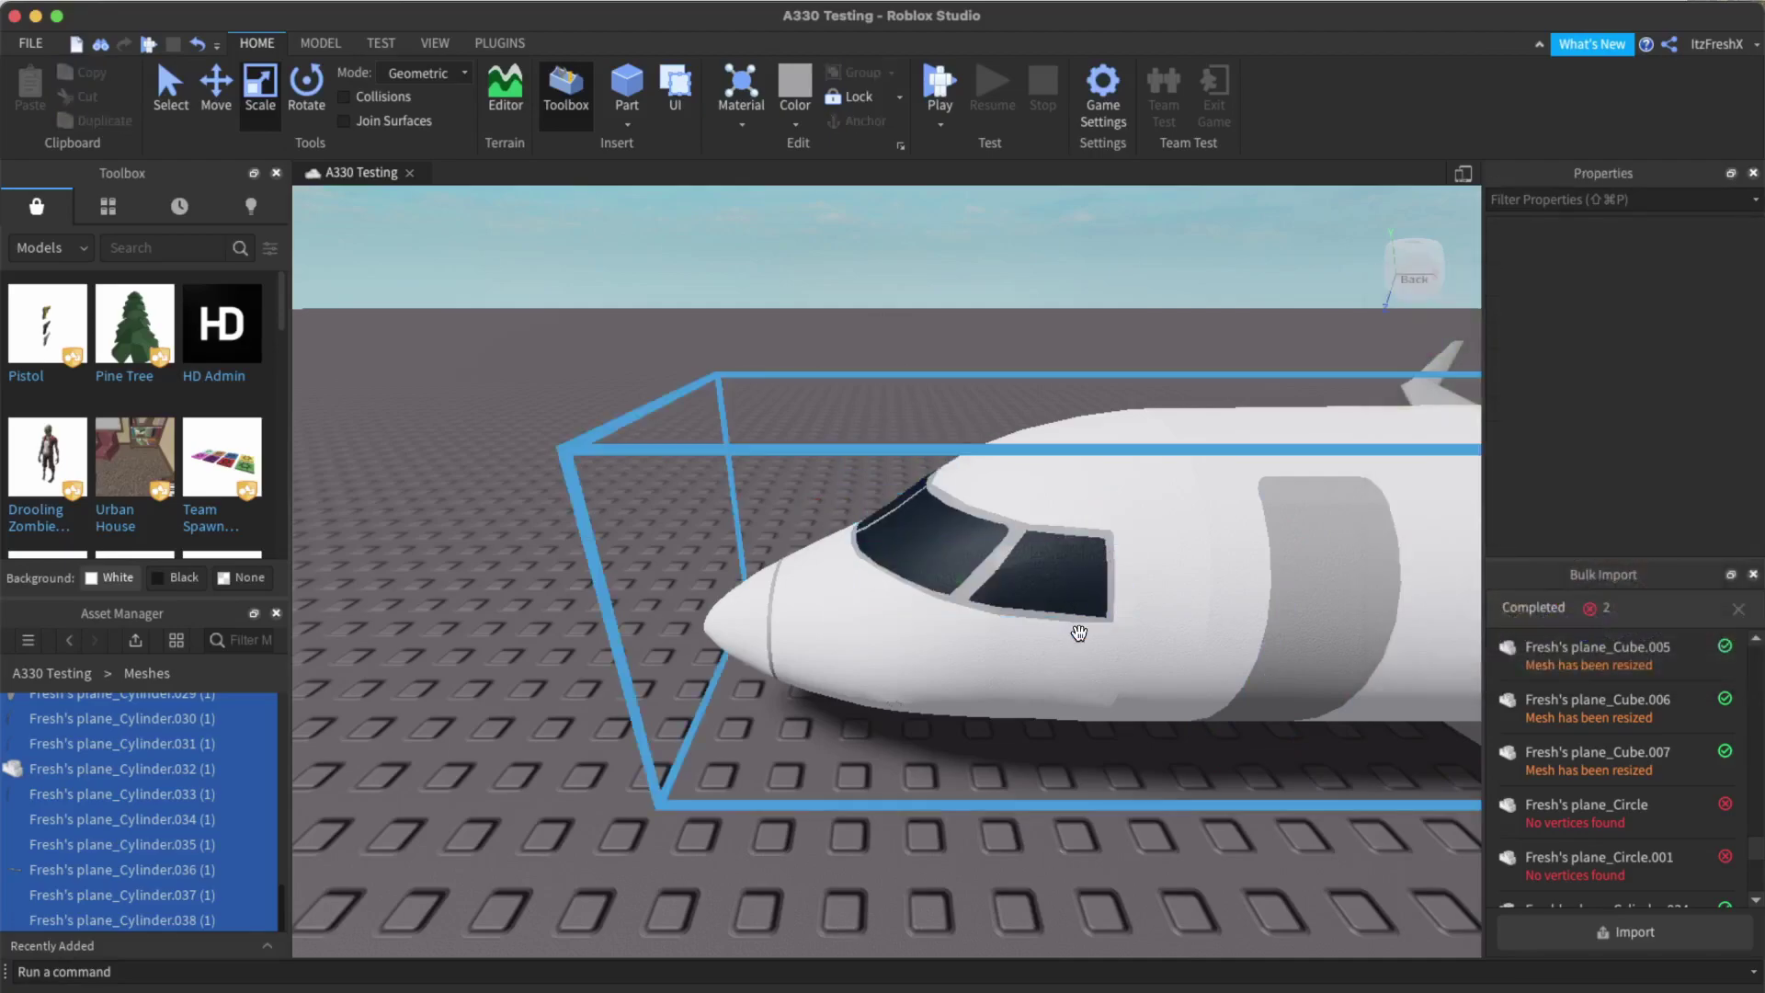
Set the BrickColor of the cockpit window frame to Really black.
click(1072, 599)
click(1623, 264)
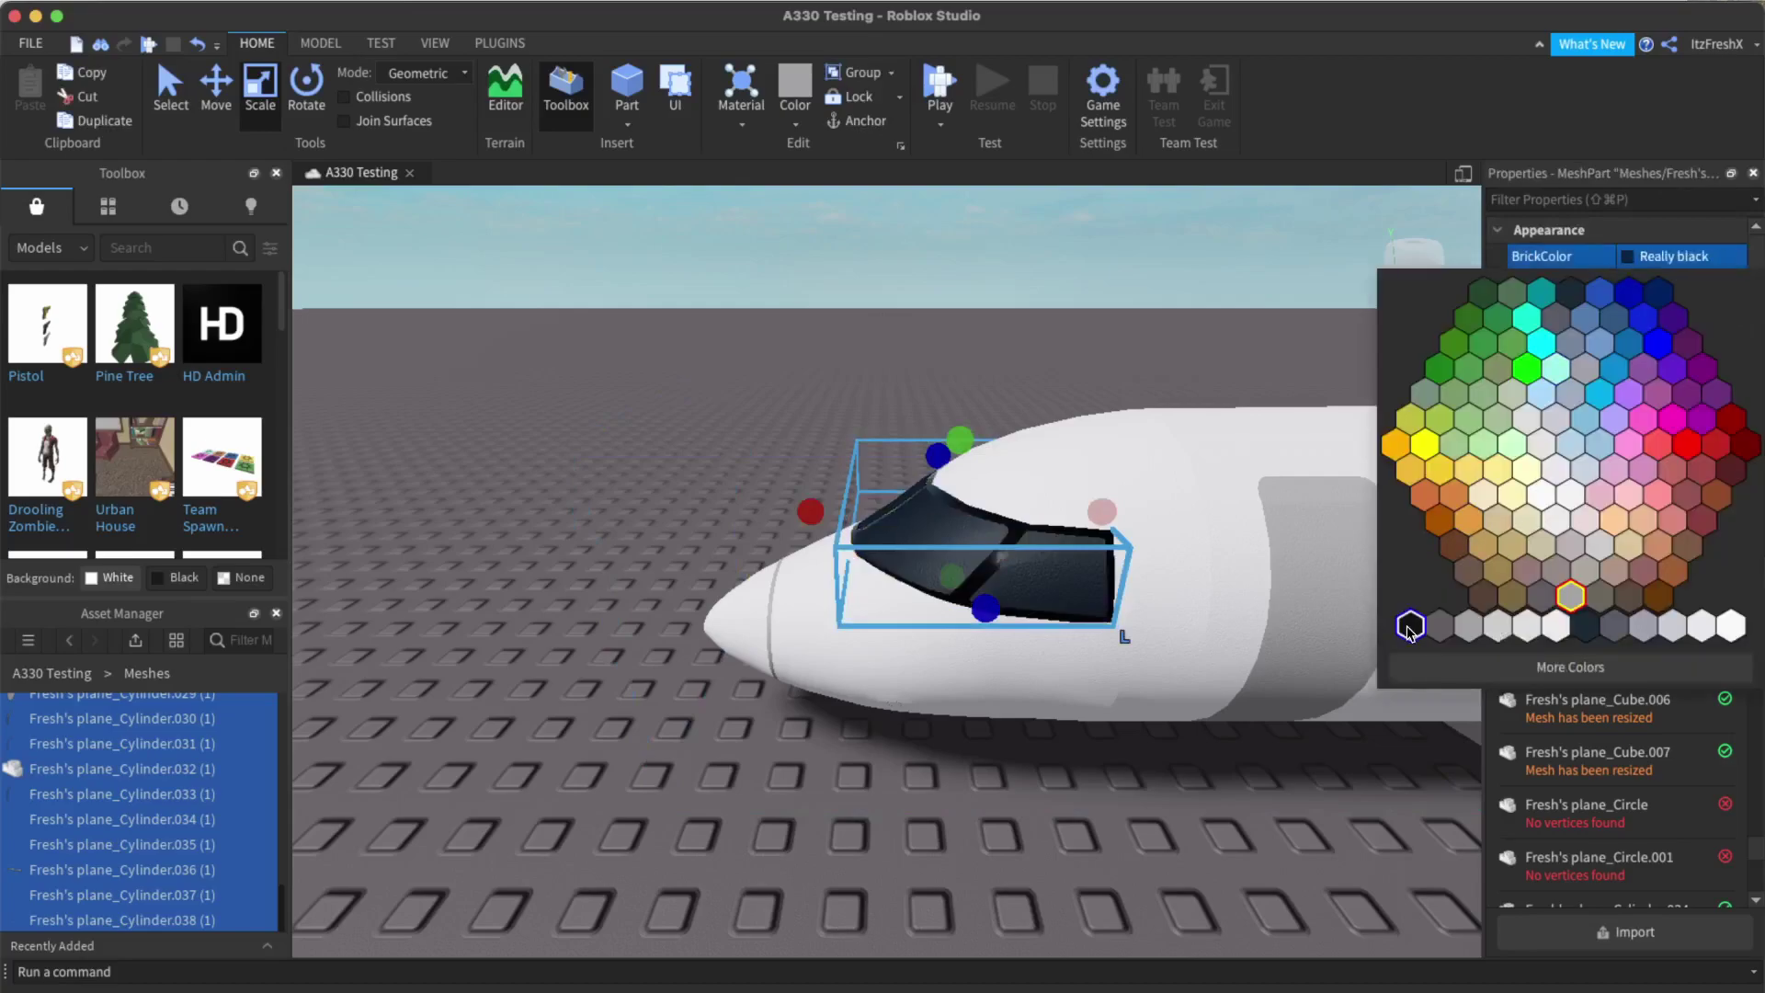
click(1408, 630)
click(1057, 807)
Select the cockpit window panes from the jet's other side and change their material.
key(a)
right_drag(1056, 808, 1057, 807)
key(d)
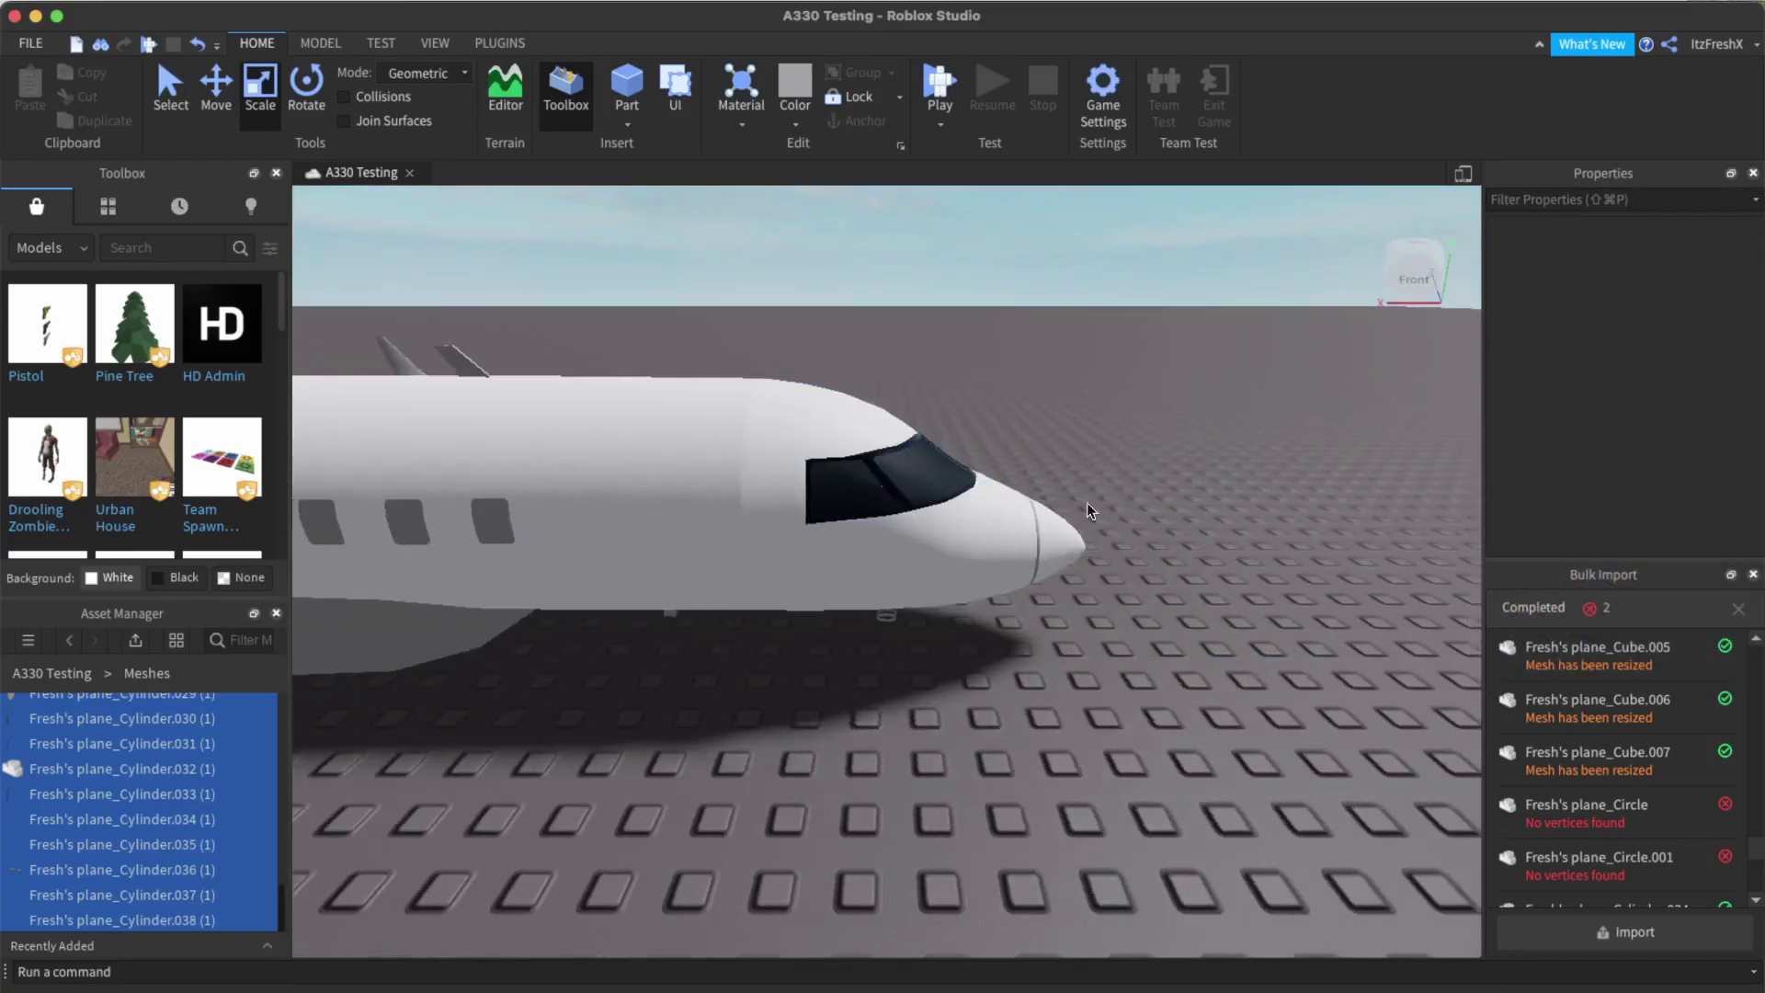
scroll(914, 441, up, 2)
click(914, 432)
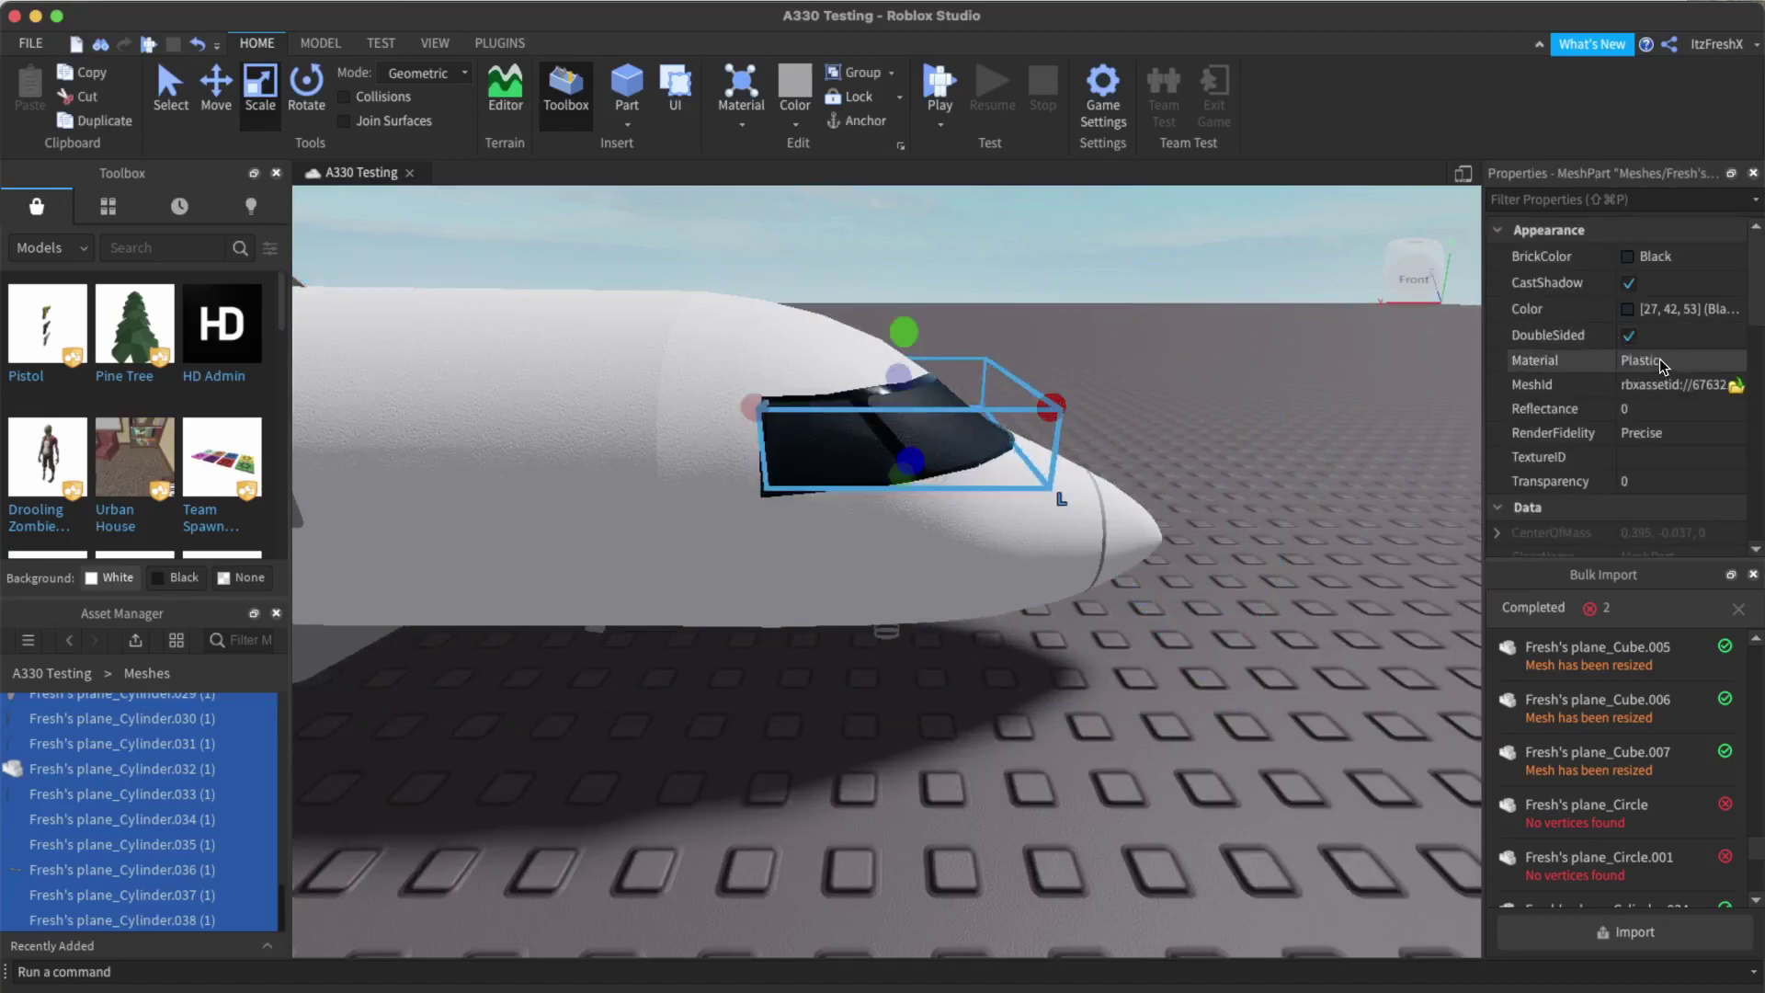
click(1259, 447)
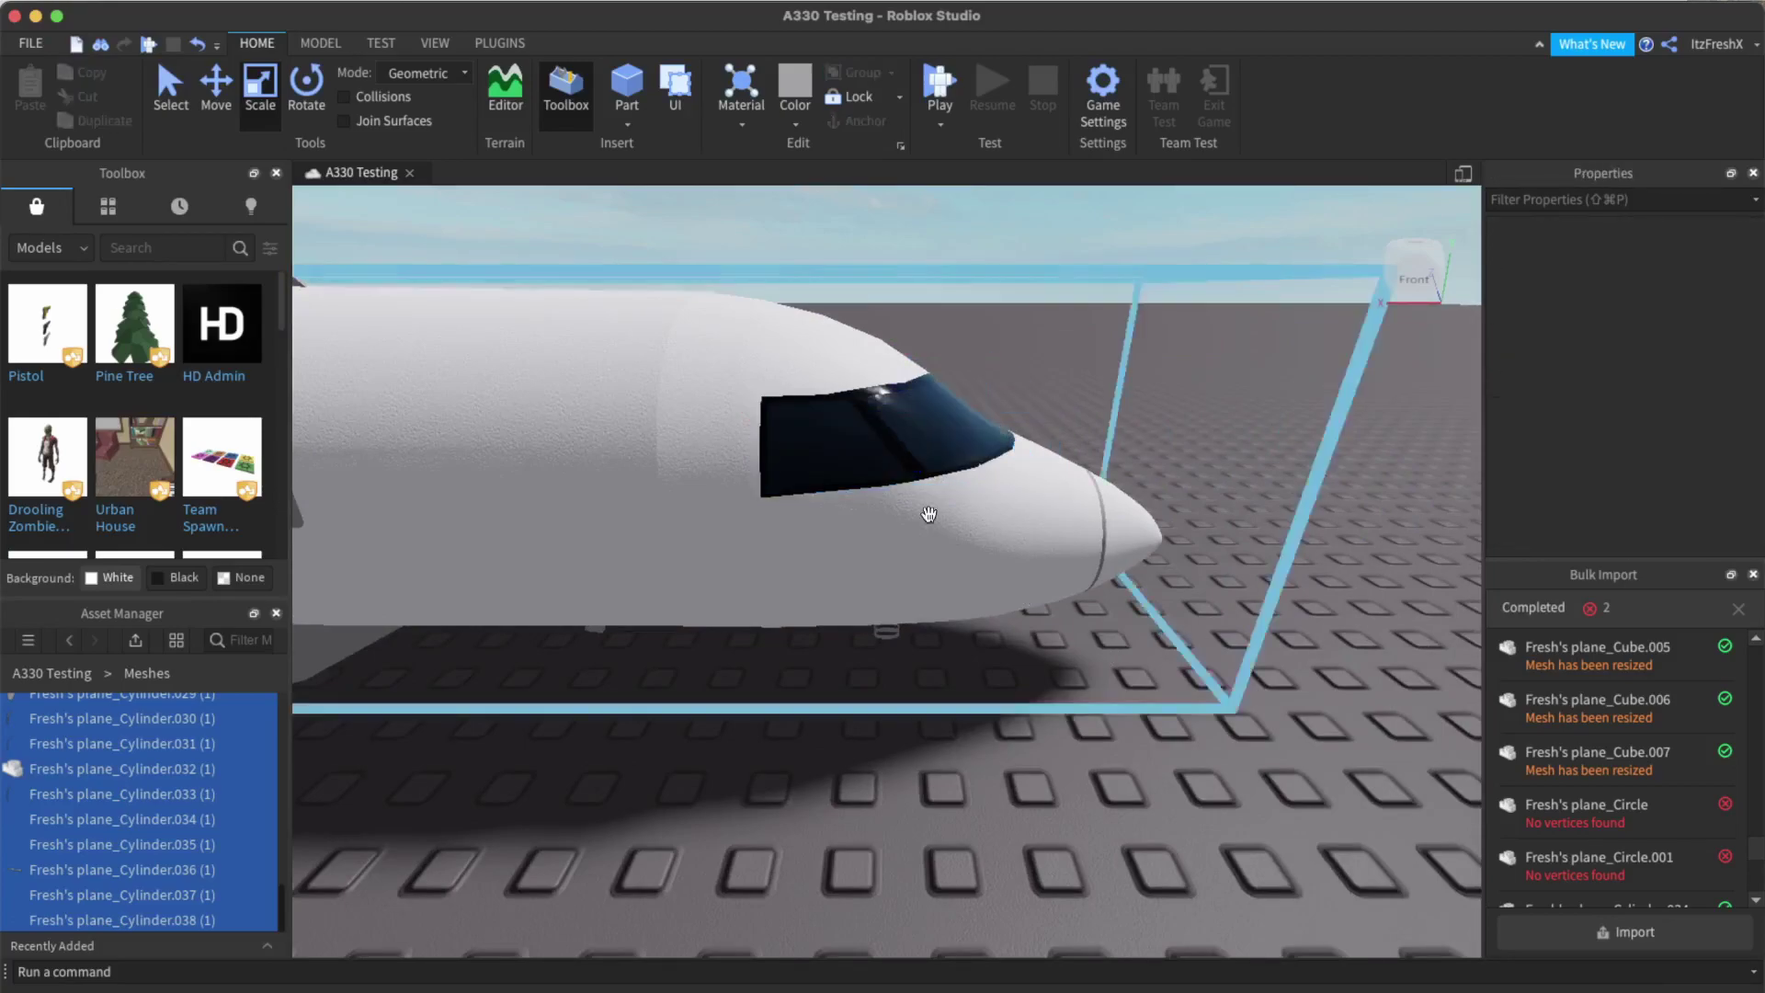
Check the material of the cockpit window frame on the jet's other side and clear the selection.
click(777, 477)
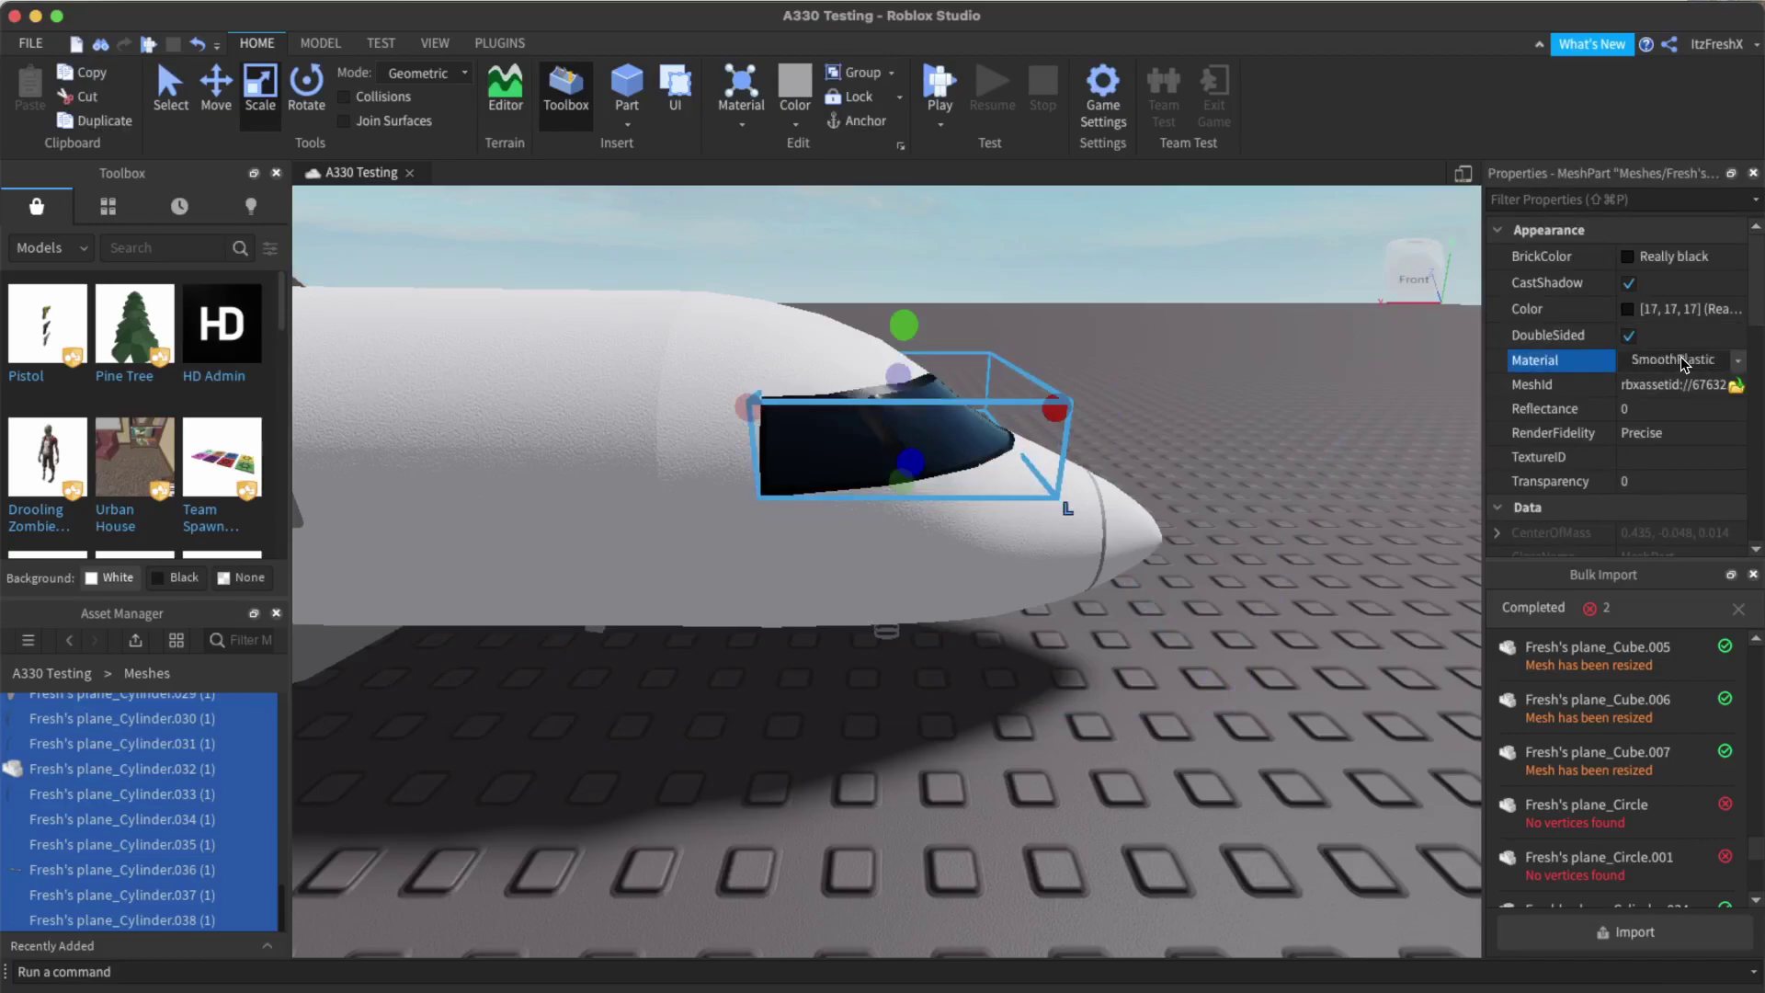
click(1222, 627)
right_drag(1219, 629, 1219, 630)
click(1127, 477)
click(967, 631)
click(985, 593)
click(1009, 567)
click(1162, 581)
Set the BrickColor of the door outline around the fuselage window above the wing to dark red.
right_drag(1248, 317, 1248, 316)
key(w)
key(a)
right_drag(701, 485, 708, 496)
key(w)
key(d)
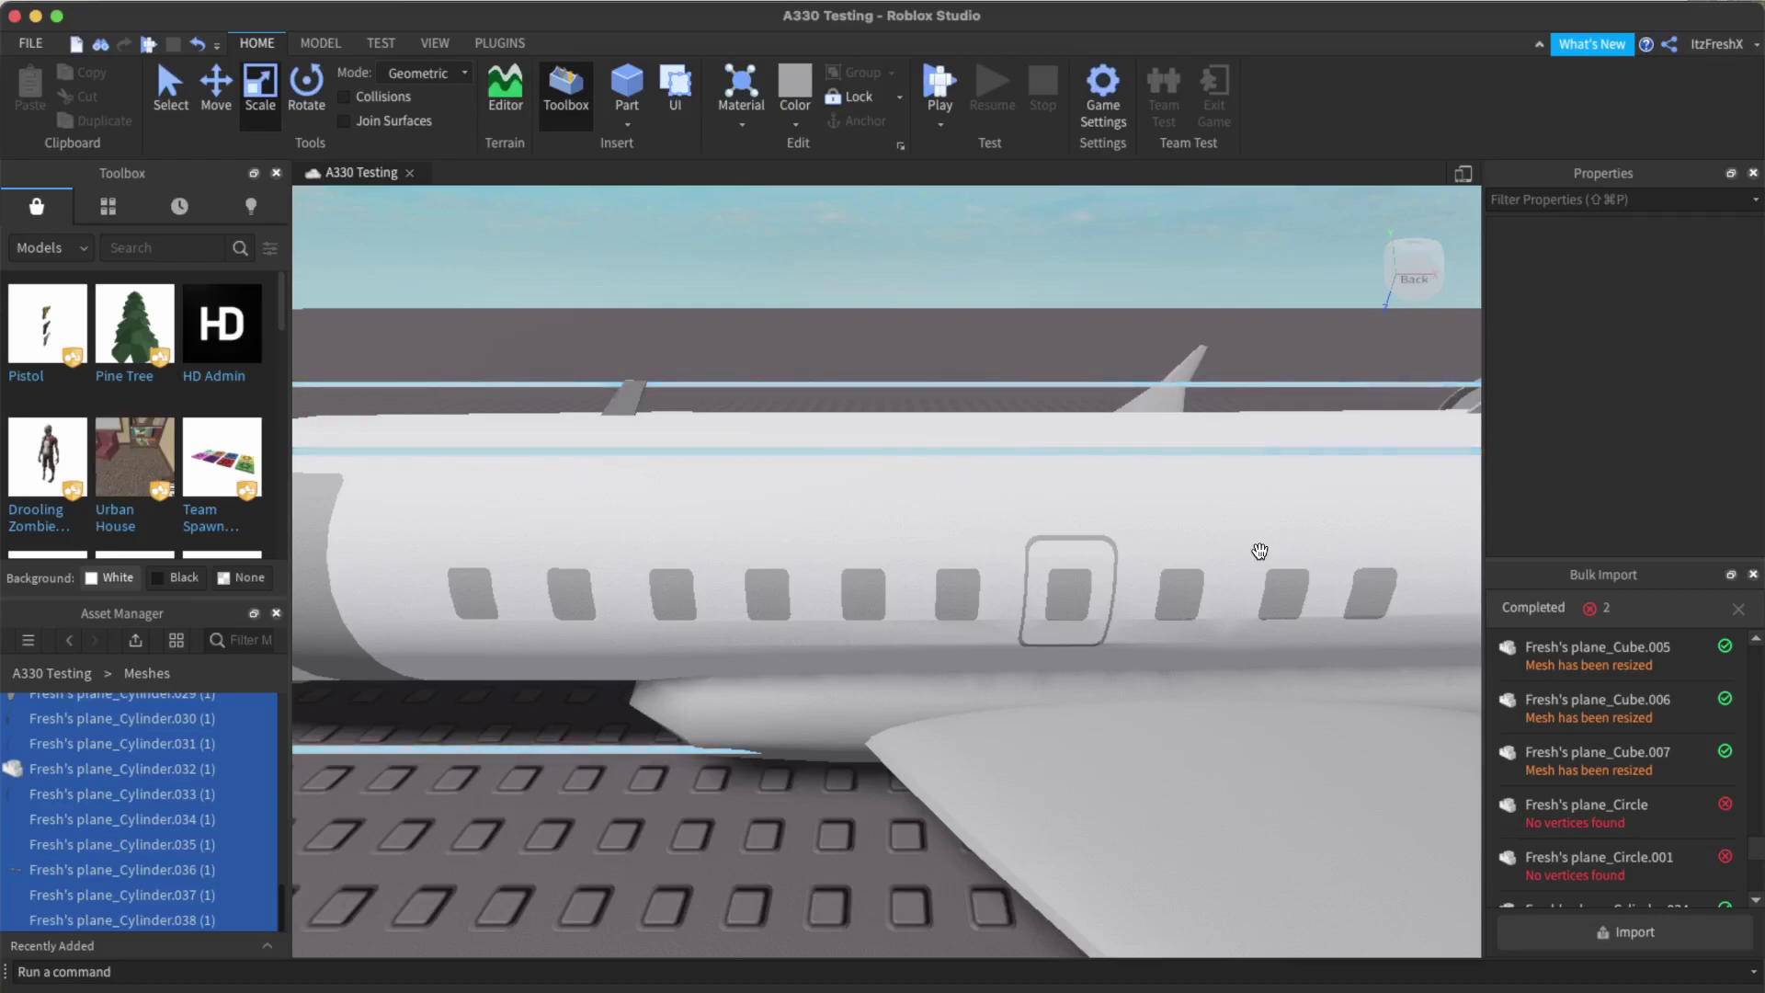
scroll(914, 666, down, 3)
click(913, 665)
click(1011, 464)
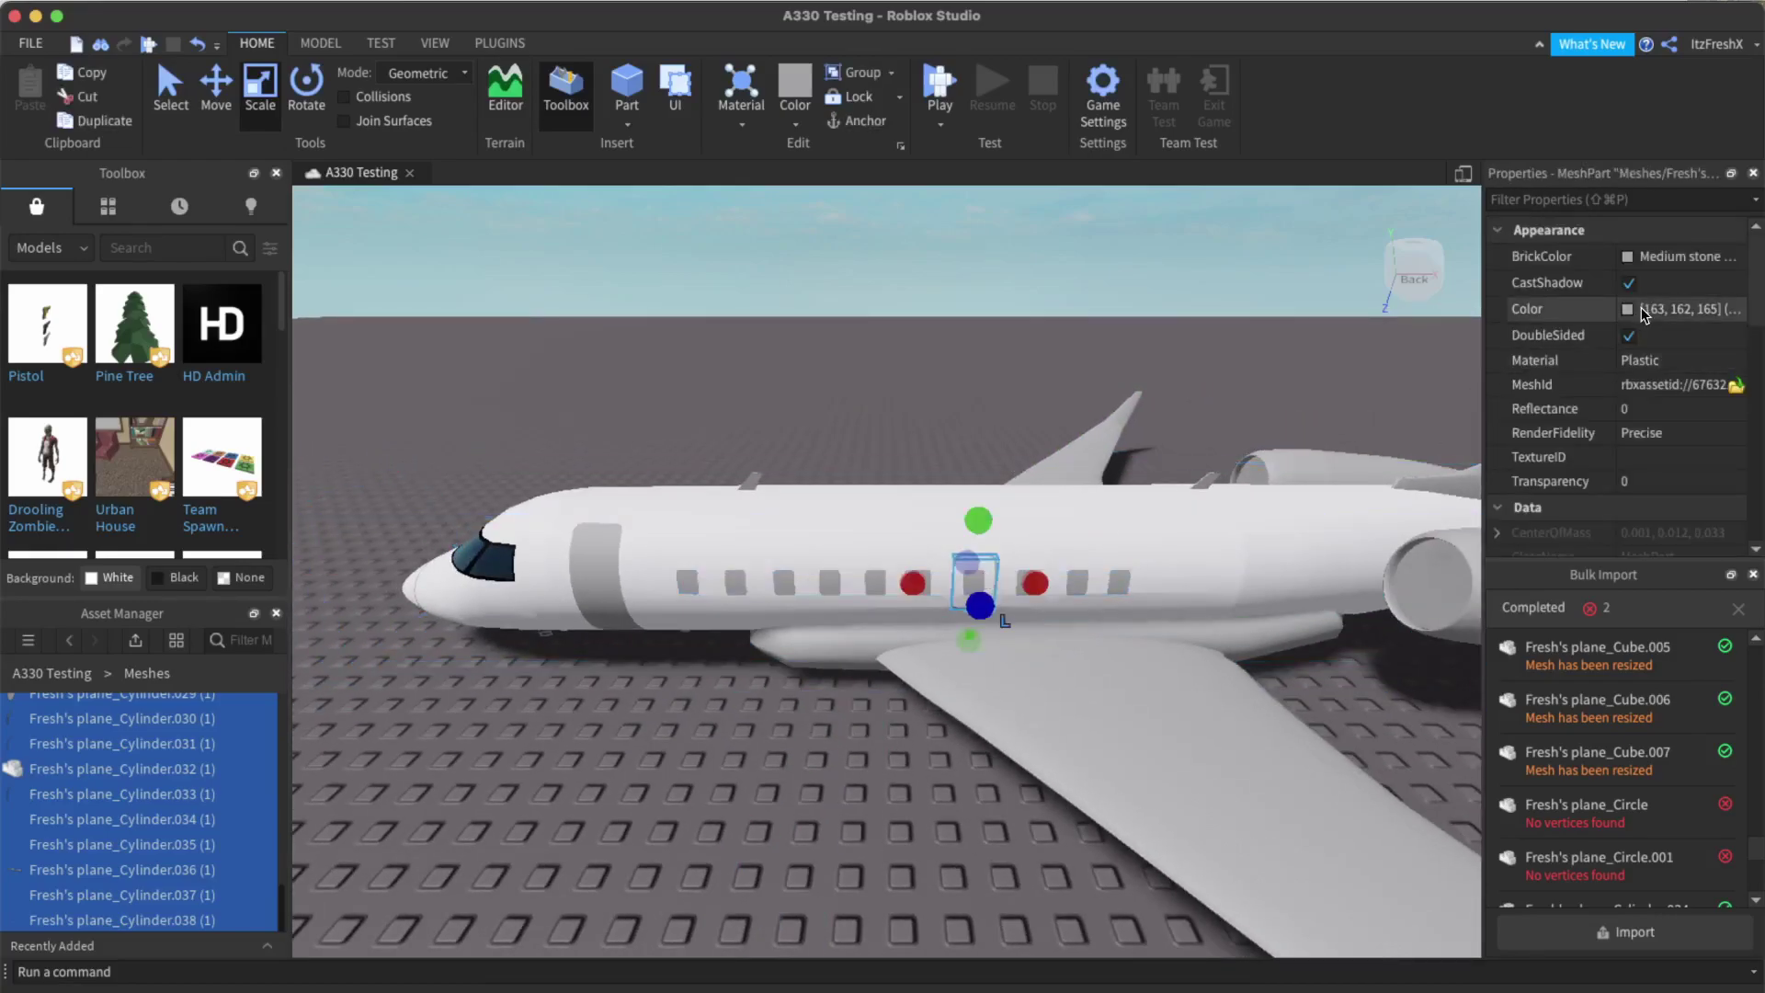
click(1627, 260)
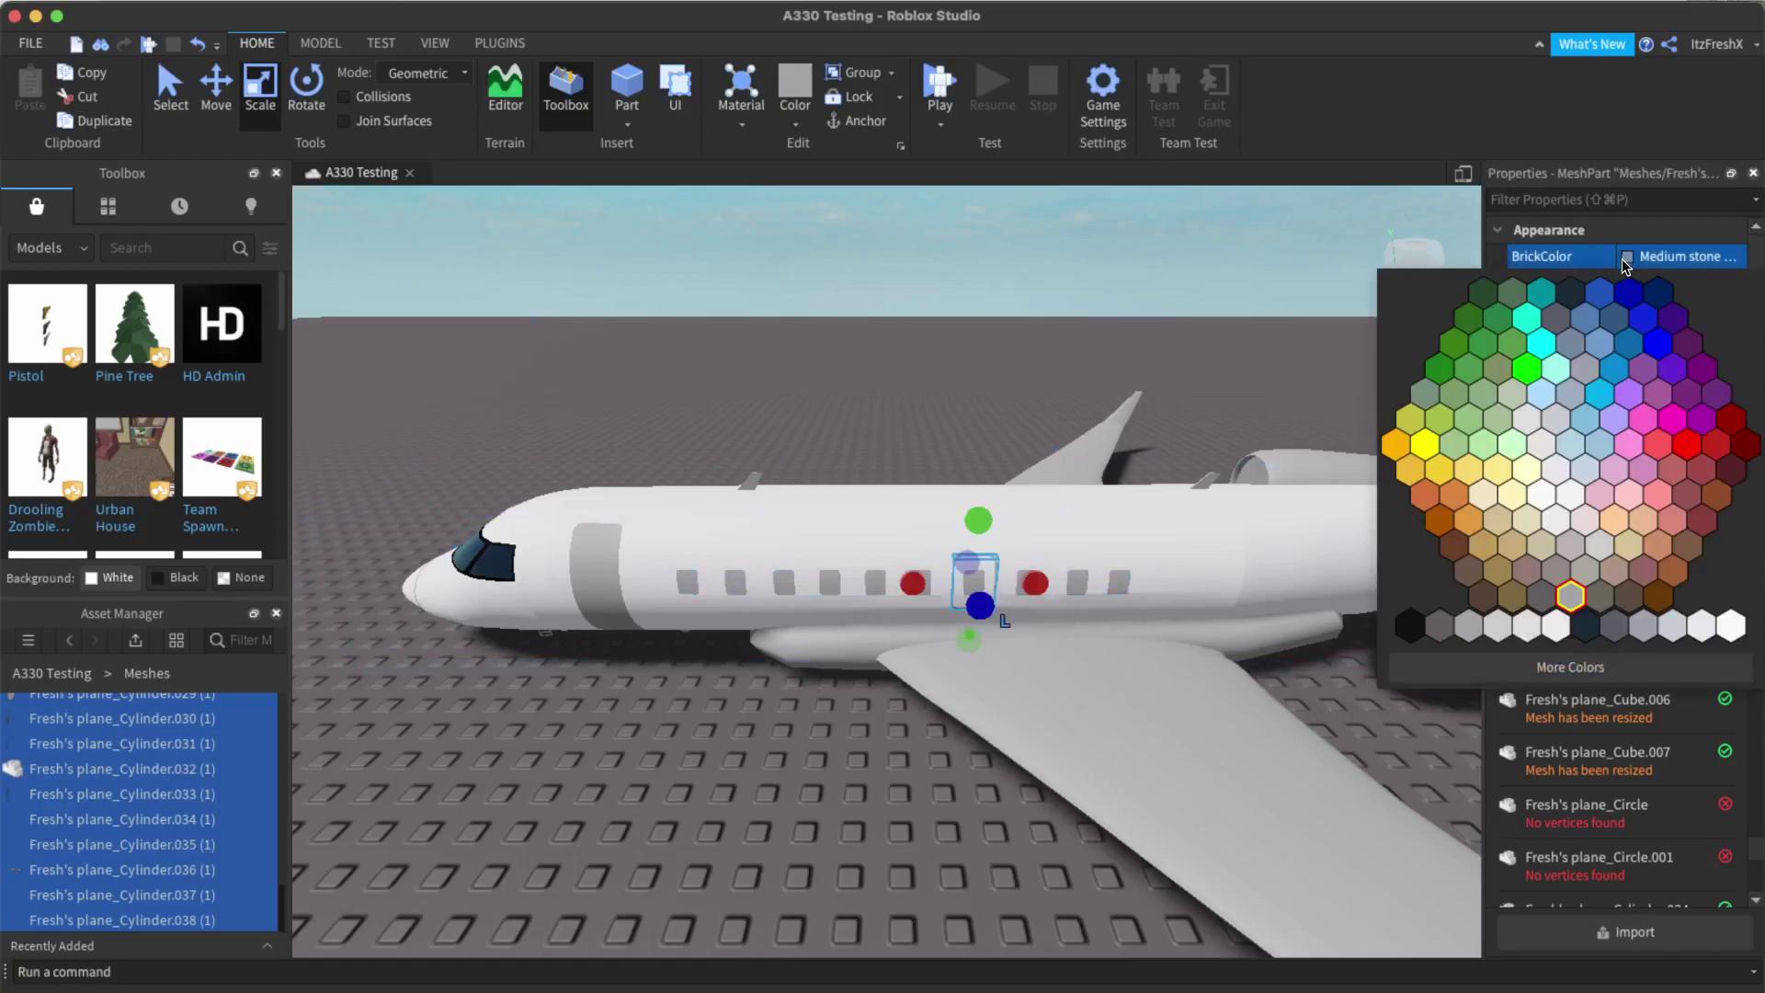
click(1737, 444)
click(1030, 281)
scroll(1026, 278, up, 5)
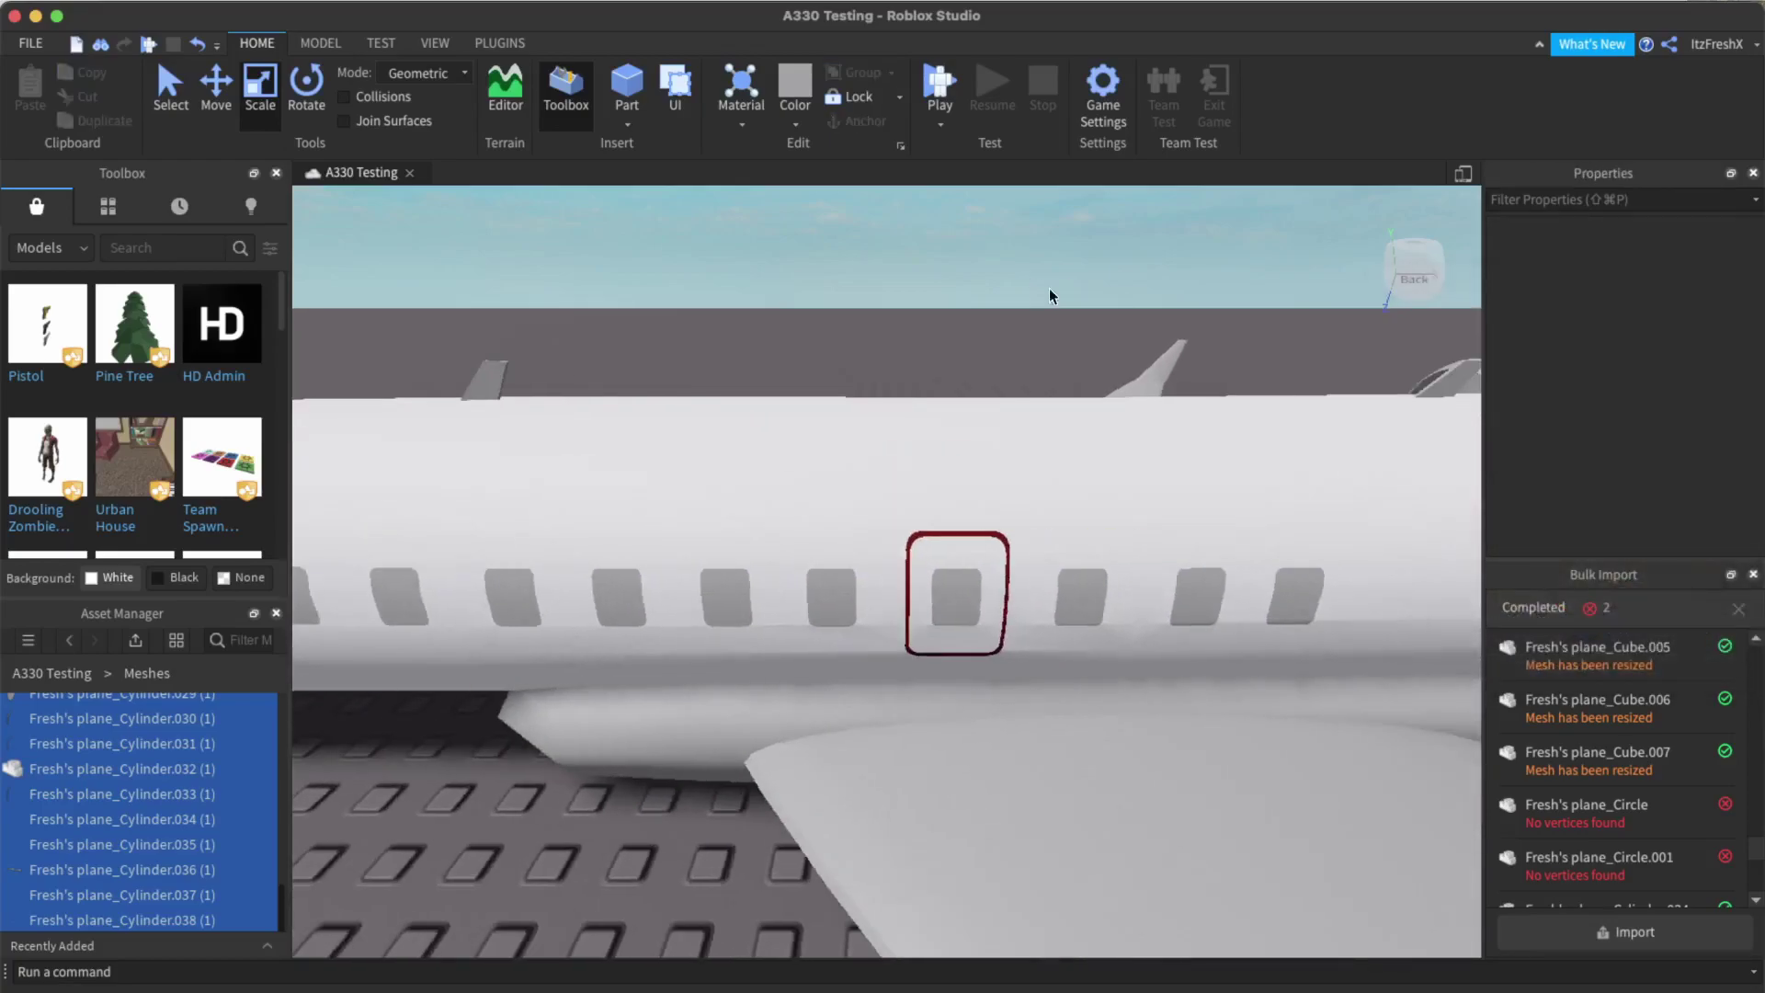
Look over the whole jet from a distance to review its coloring.
scroll(1091, 570, down, 3)
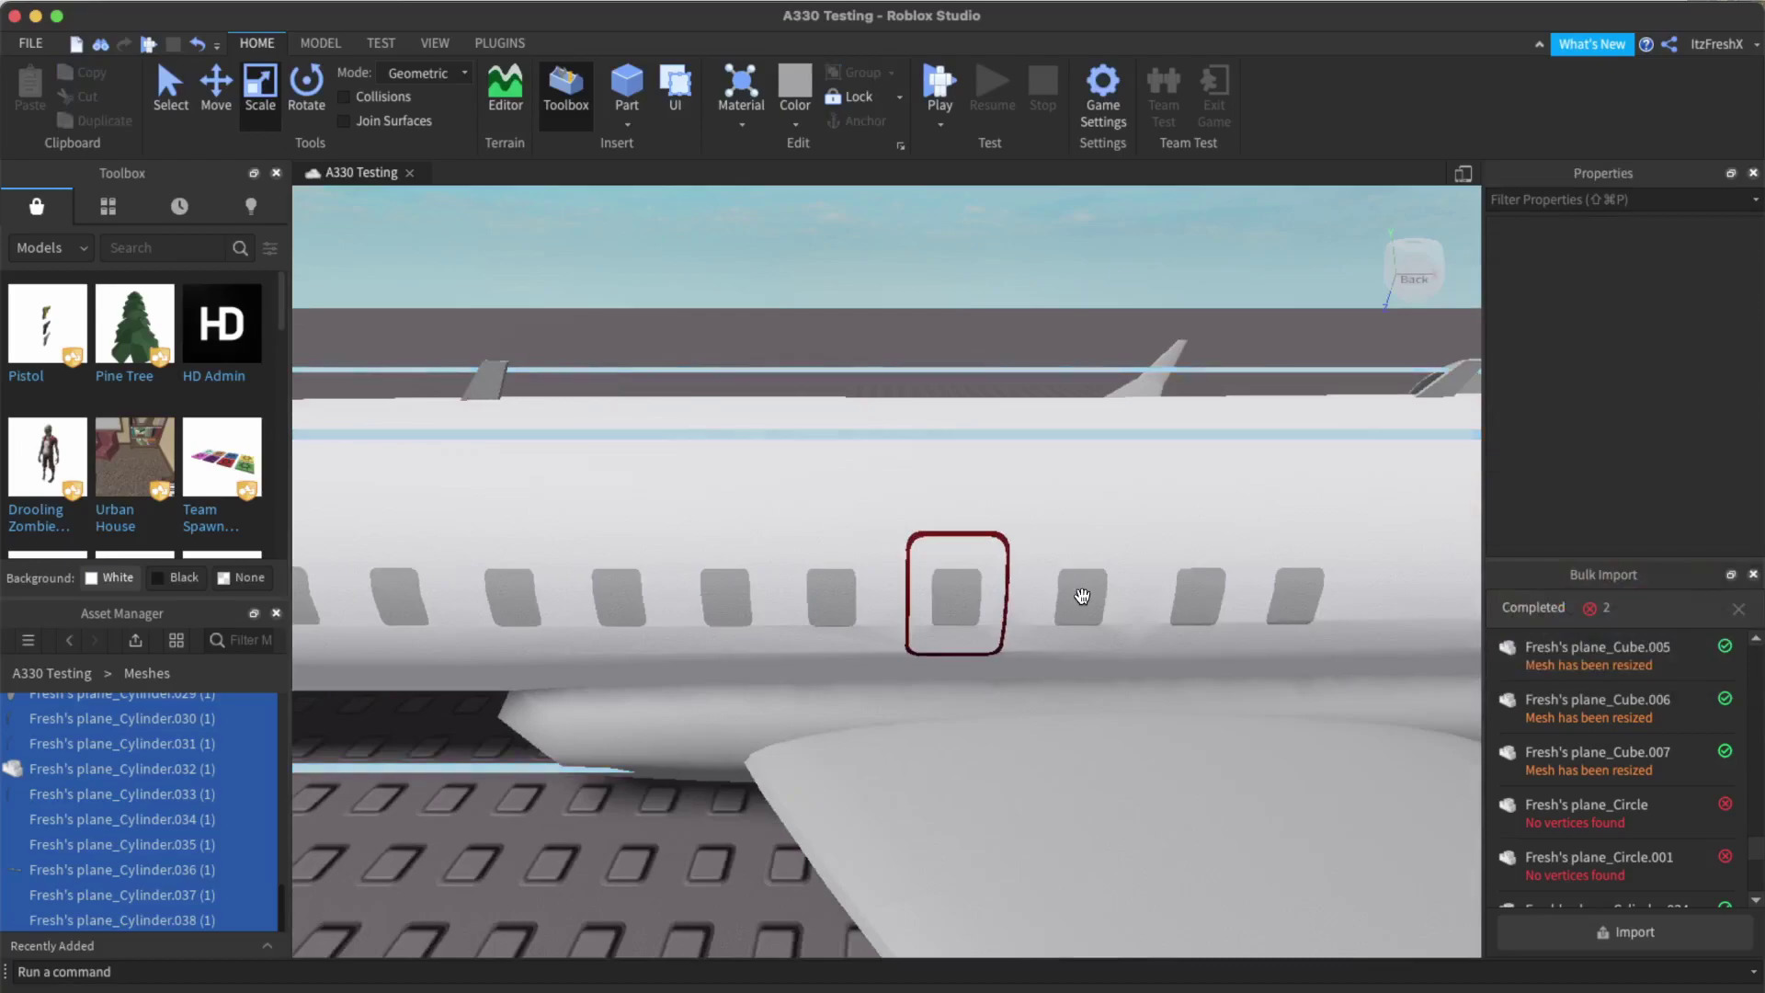
scroll(1082, 596, down, 2)
scroll(1082, 595, down, 3)
key(a)
scroll(1040, 407, up, 2)
scroll(1040, 406, down, 3)
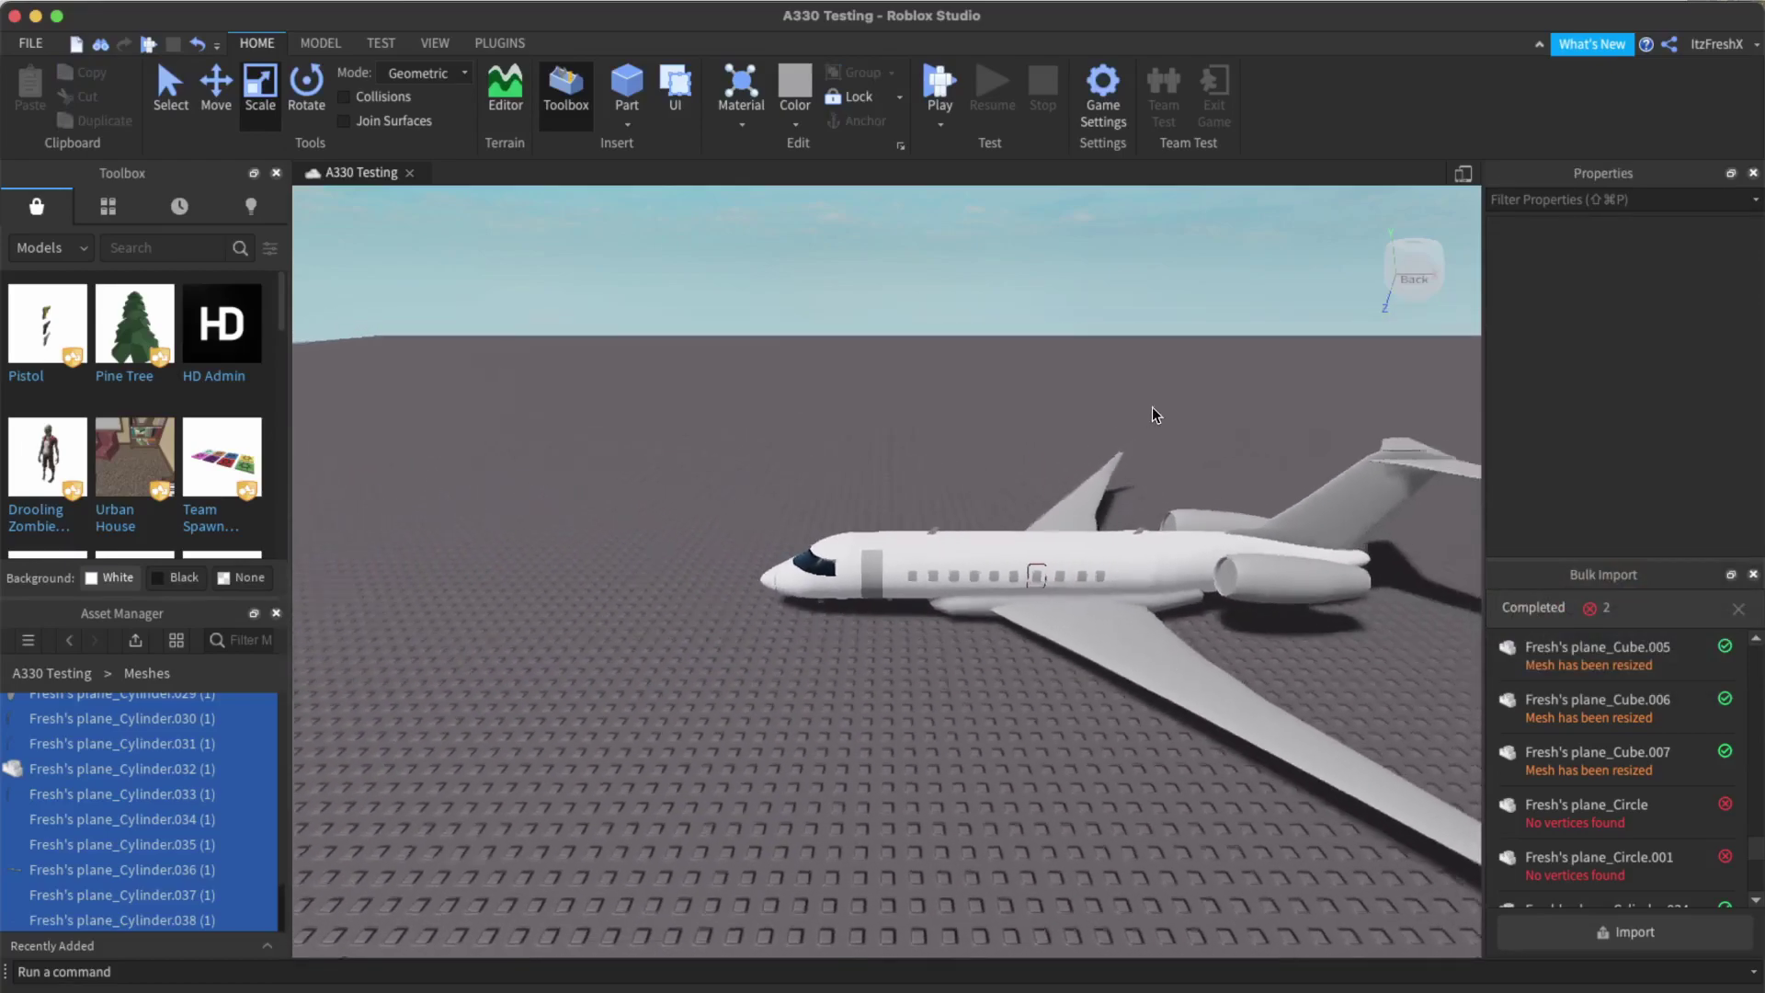
key(d)
Switch to Discord and open the reaction-roles channel of 1Fresh's youtube server.
click(1474, 989)
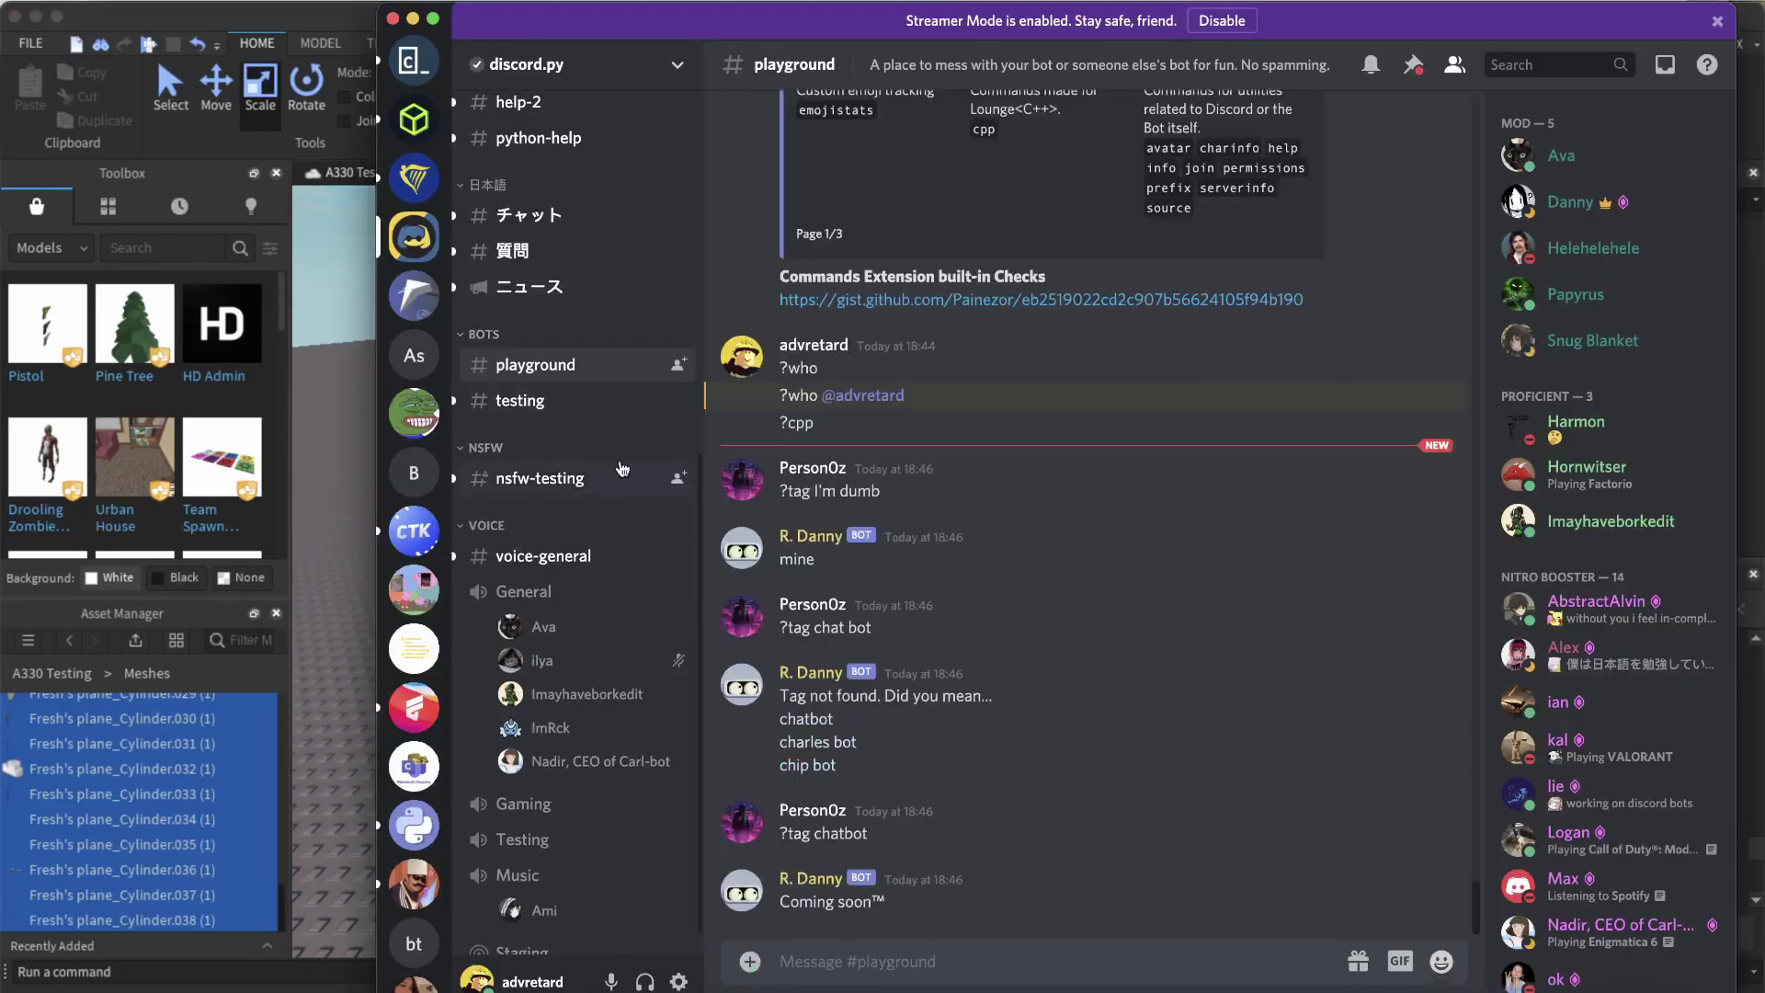
scroll(436, 451, up, 2)
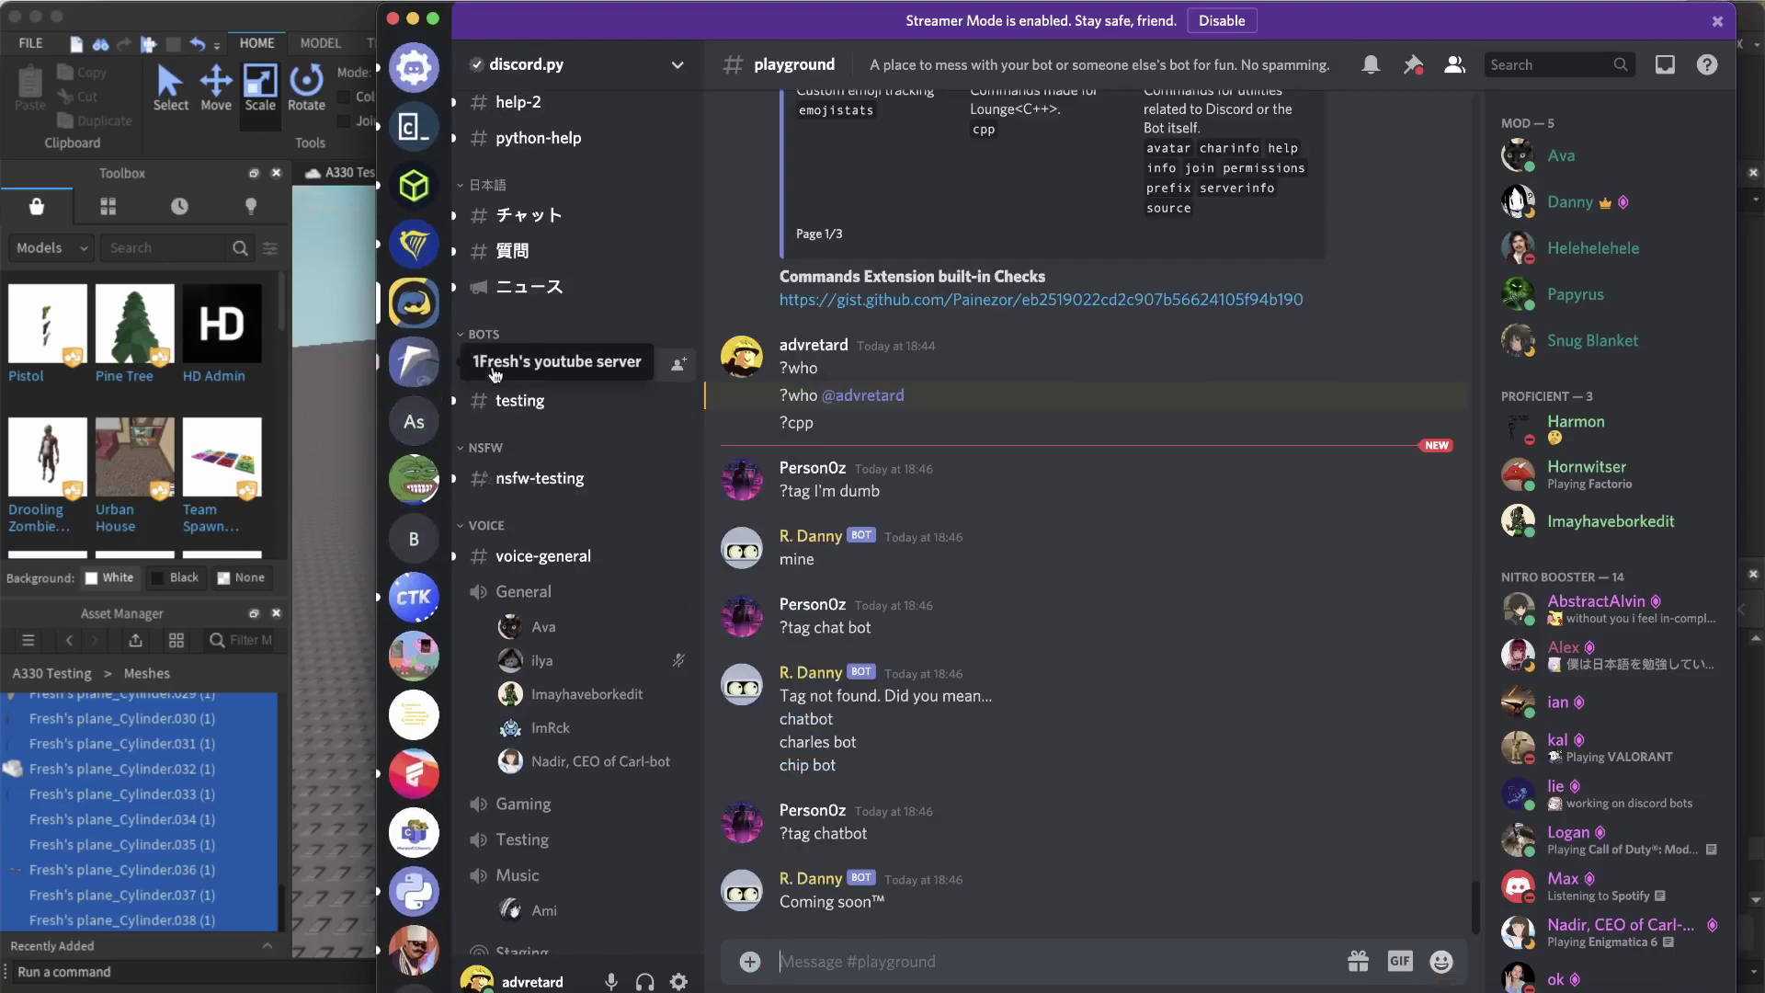
click(457, 363)
click(546, 293)
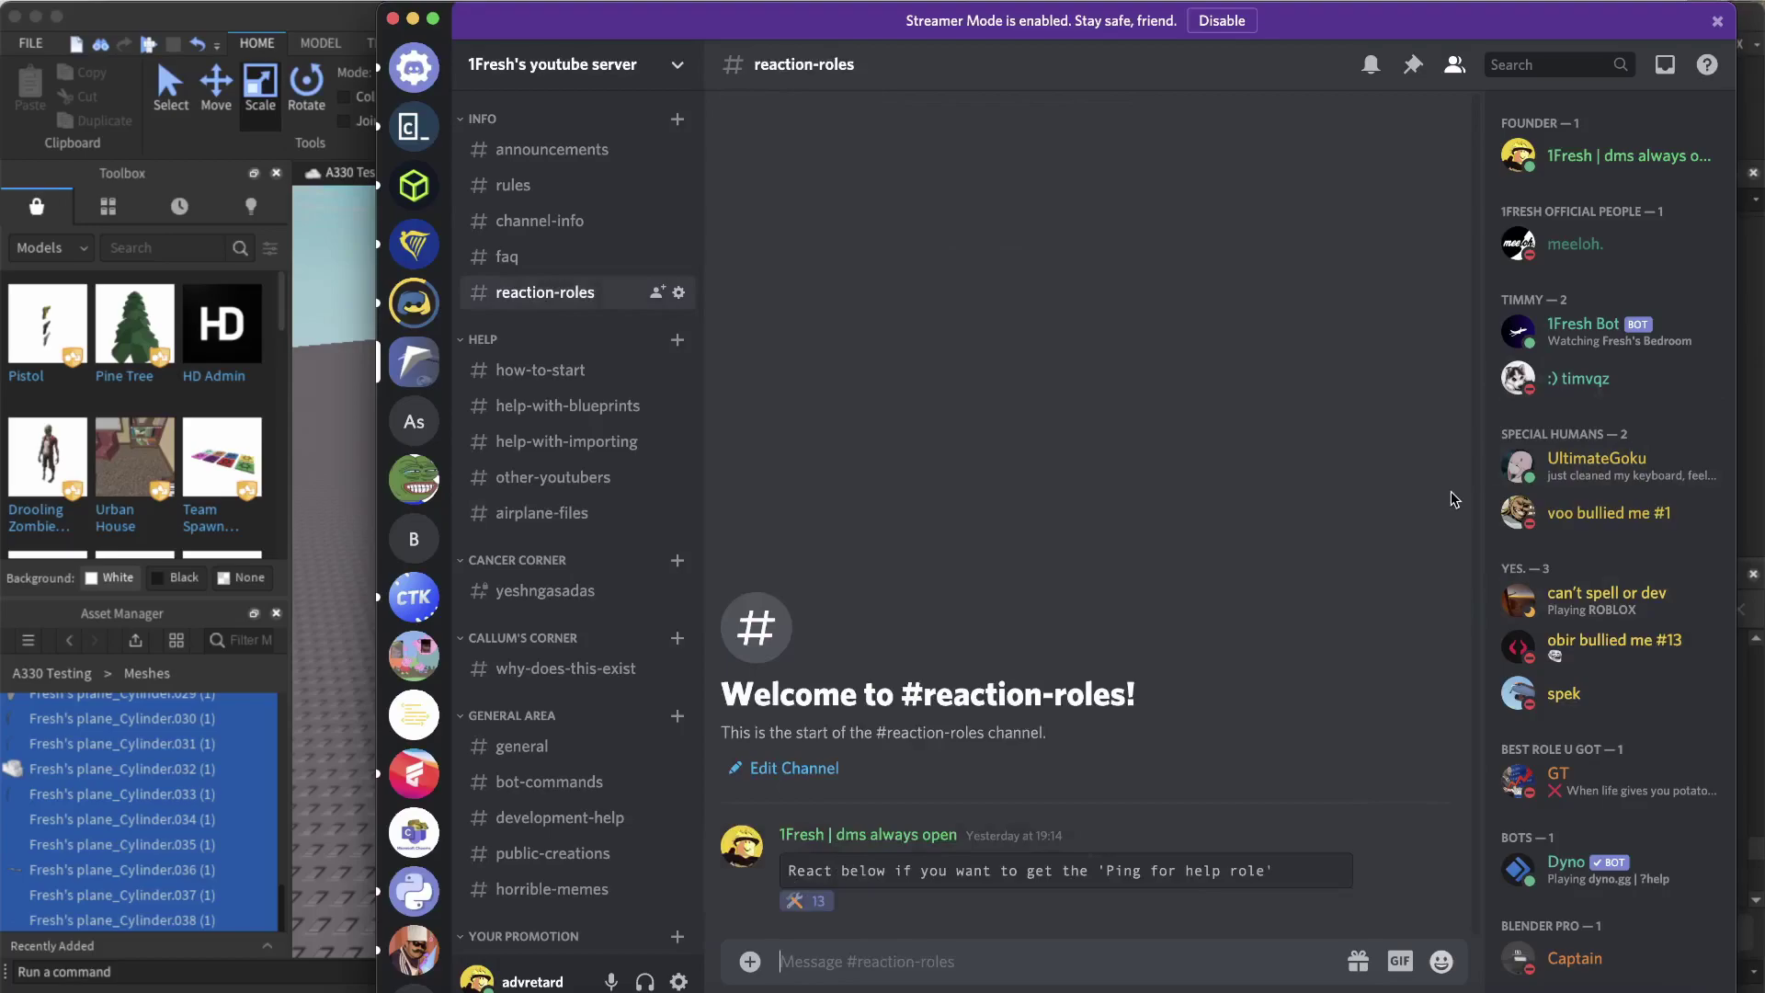
View the server founder's profile card and return to Roblox Studio.
click(1629, 163)
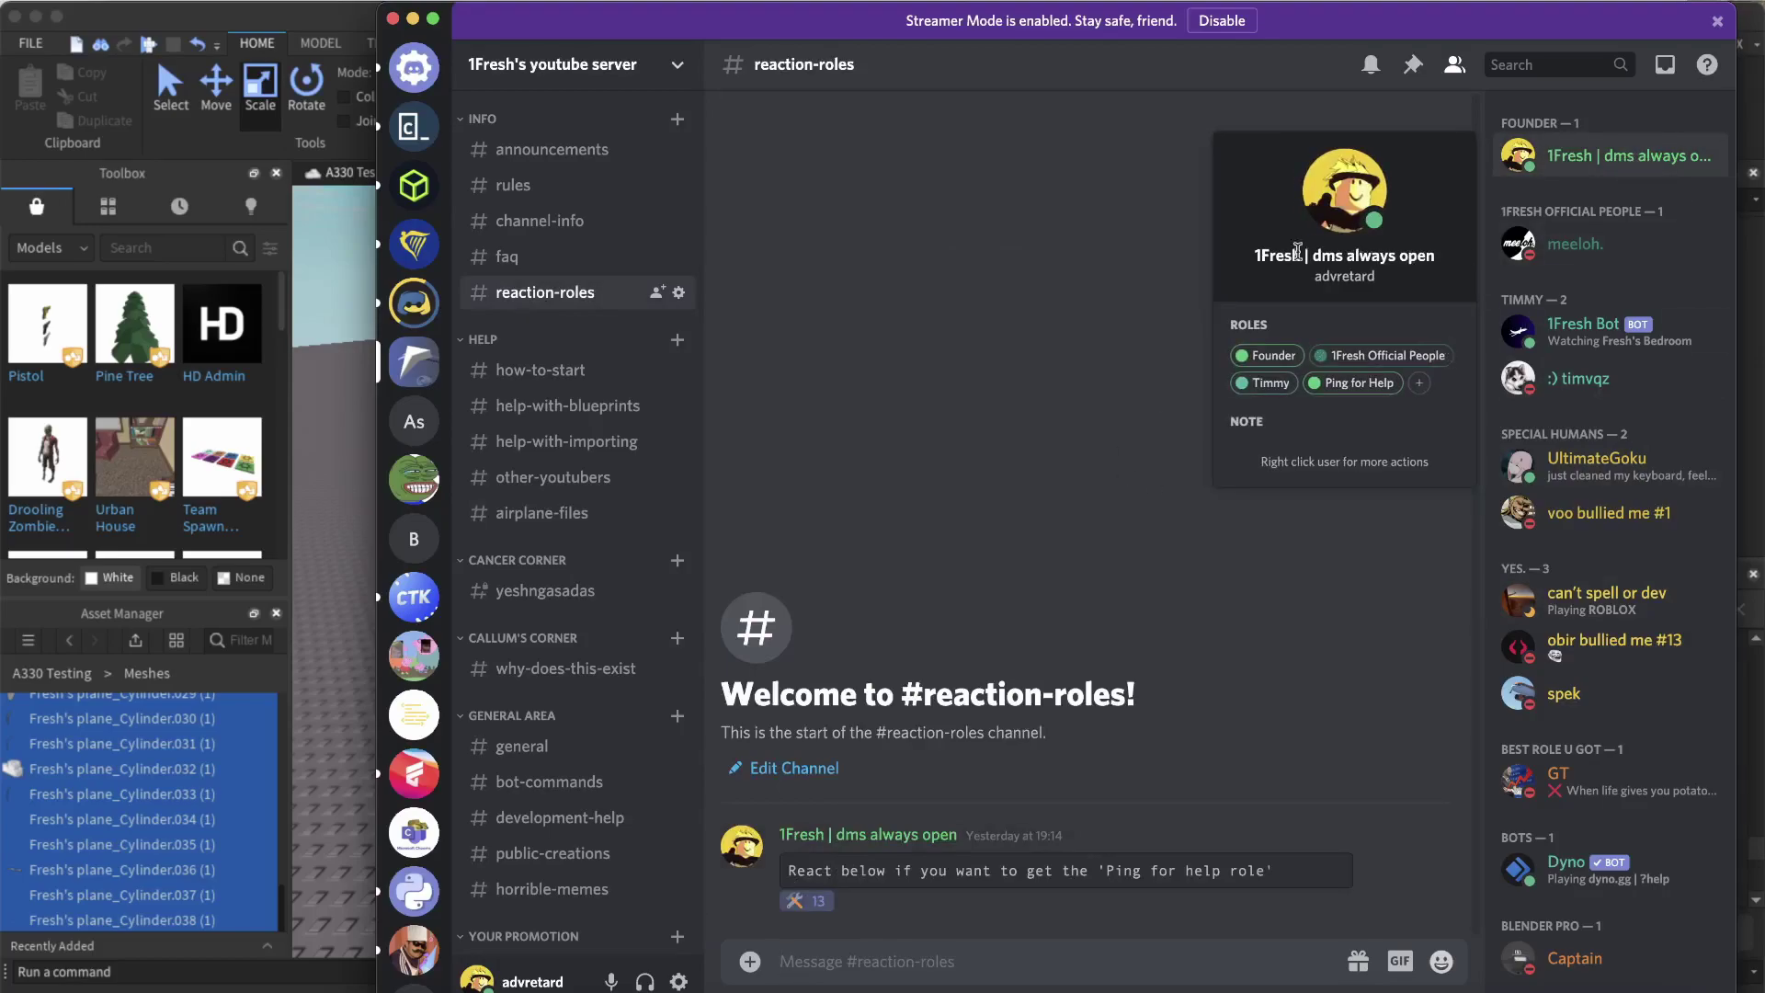
drag(1307, 252, 920, 401)
key(super+Tab)
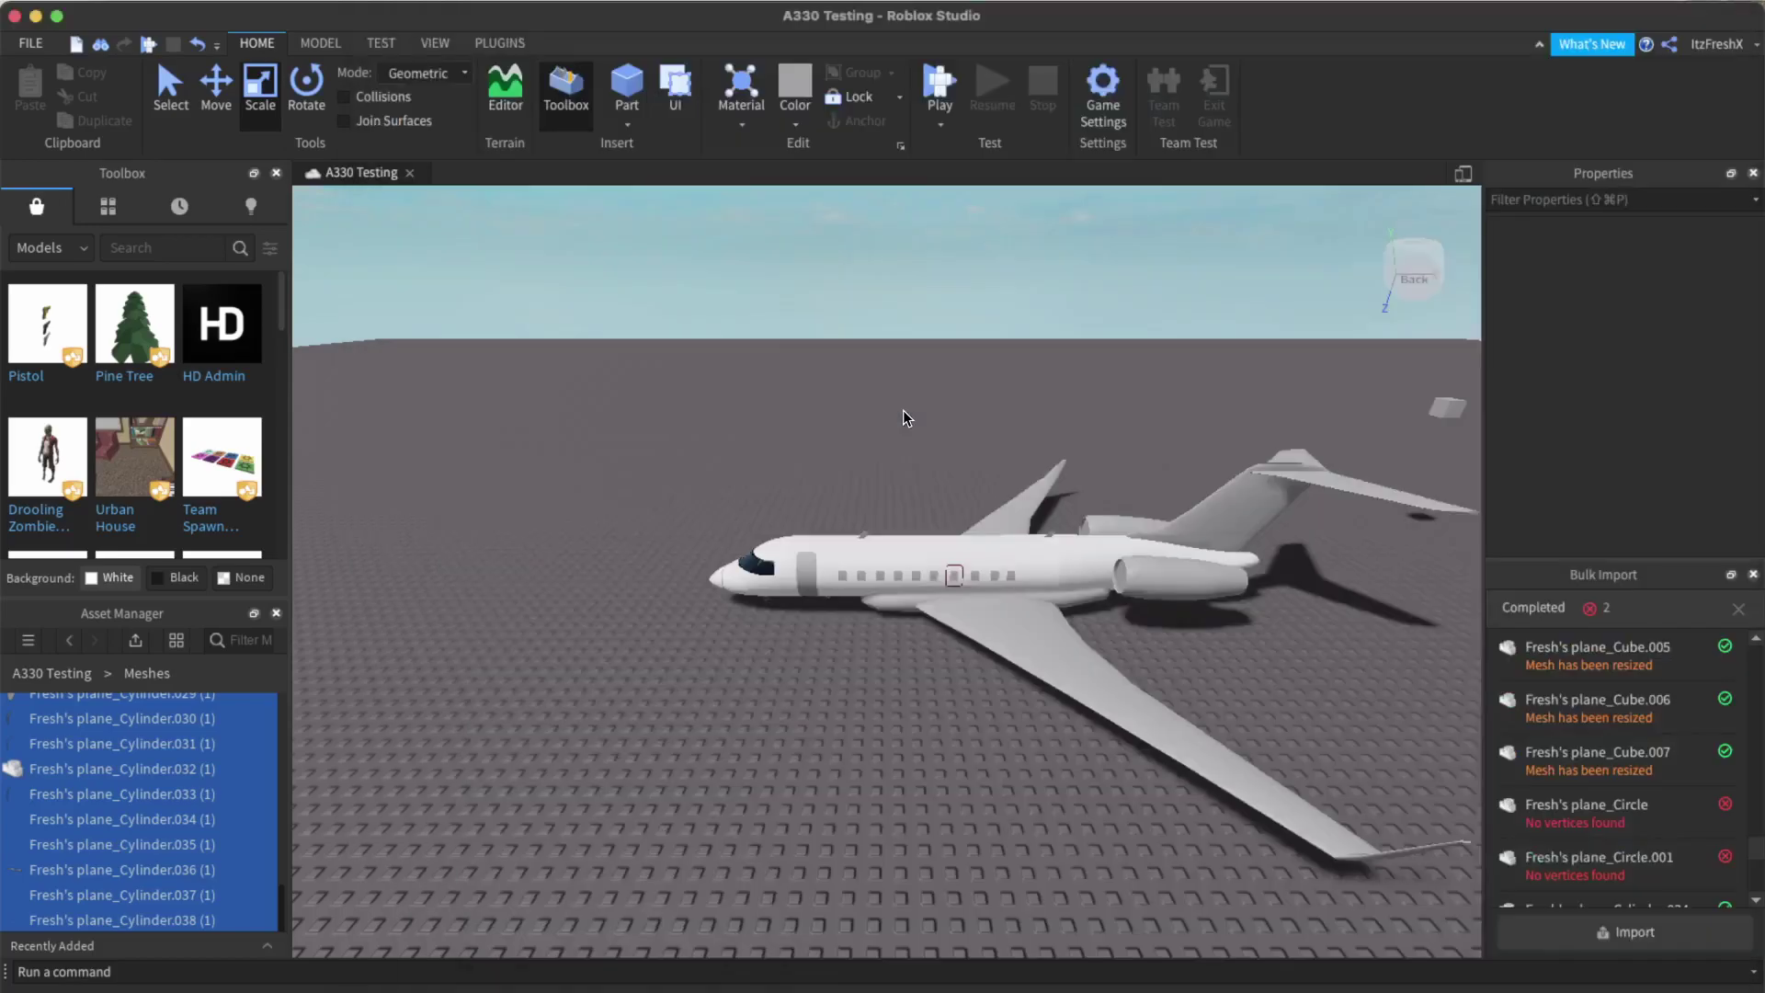